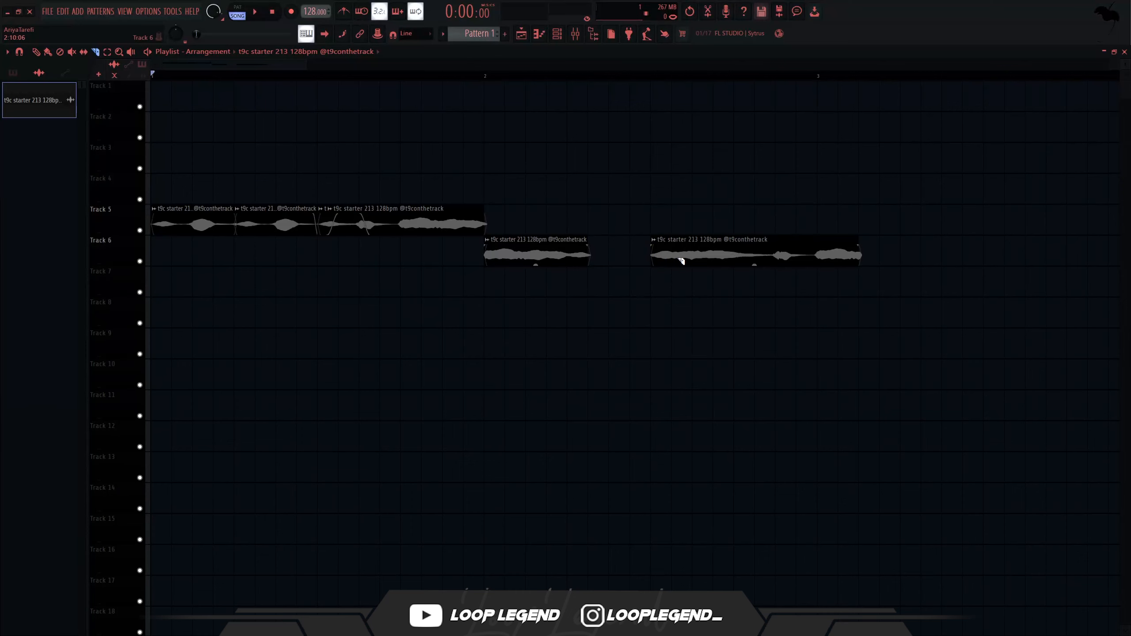
Move the last vocal clip onto Track 7 so it starts where the Track 6 clip ends.
drag(692, 262, 632, 282)
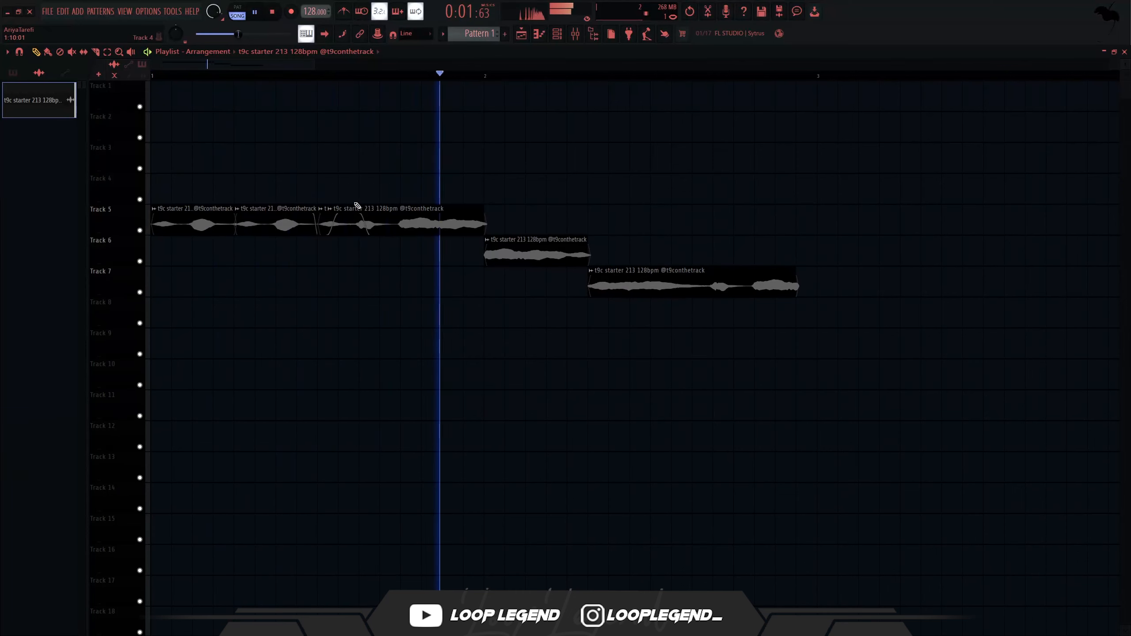
double_click(636, 293)
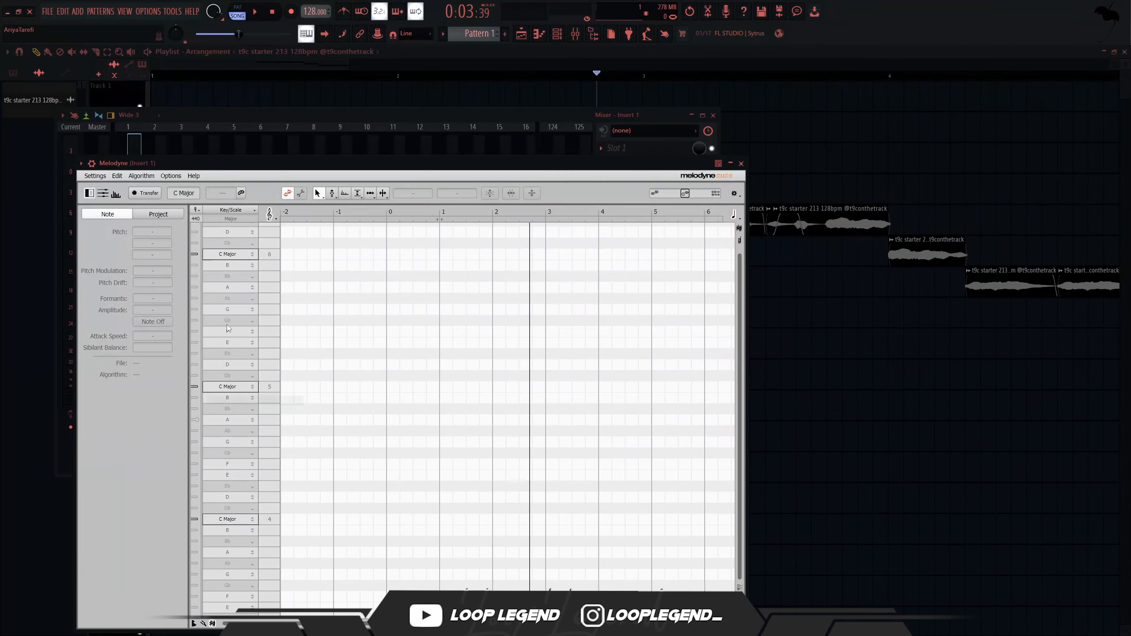
Transfer the vocal into Melodyne and change its detection algorithm to Polyphonic Sustain.
key(space)
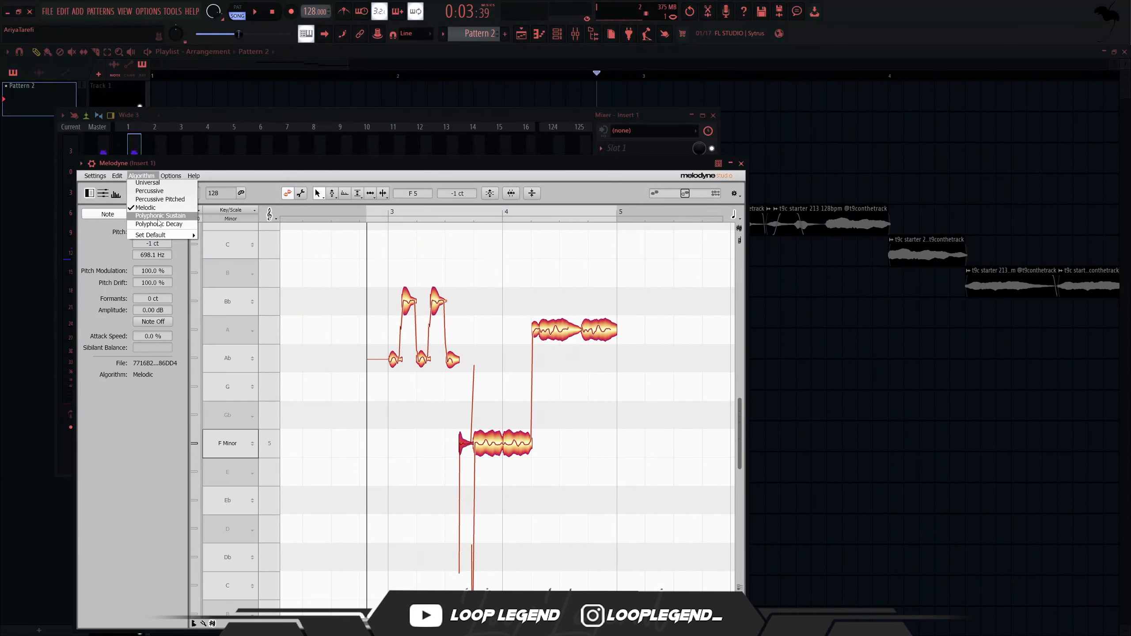
click(159, 217)
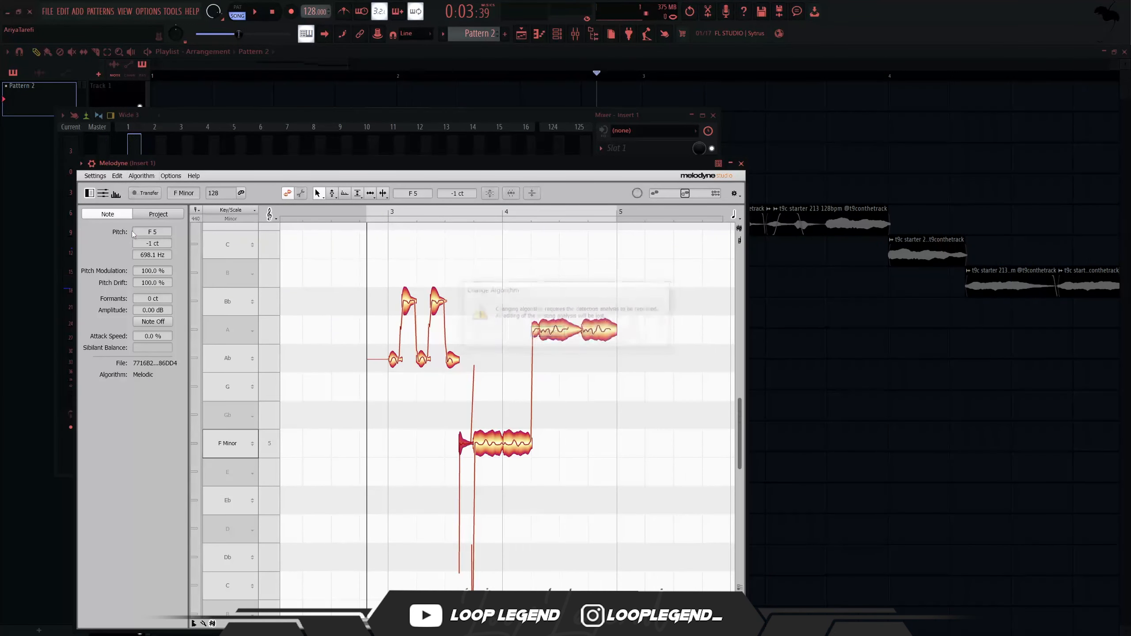
drag(609, 398, 380, 322)
click(363, 378)
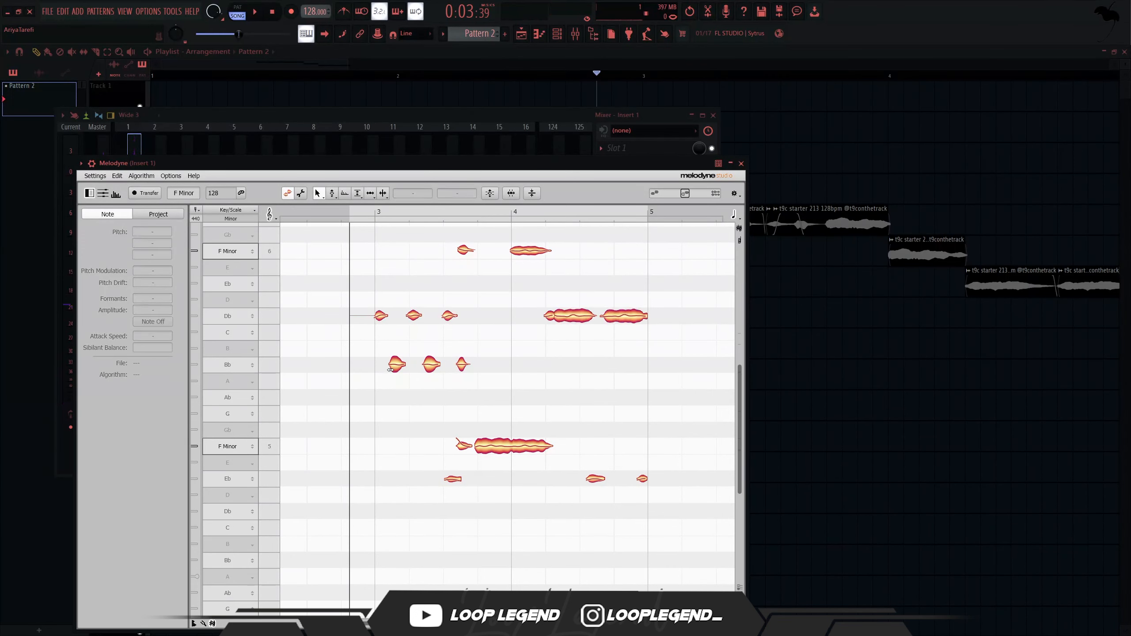
Raise the first Bb5 note in bar 3 to C6 and delete the short Eb5 note in the middle of that bar.
drag(391, 369, 404, 339)
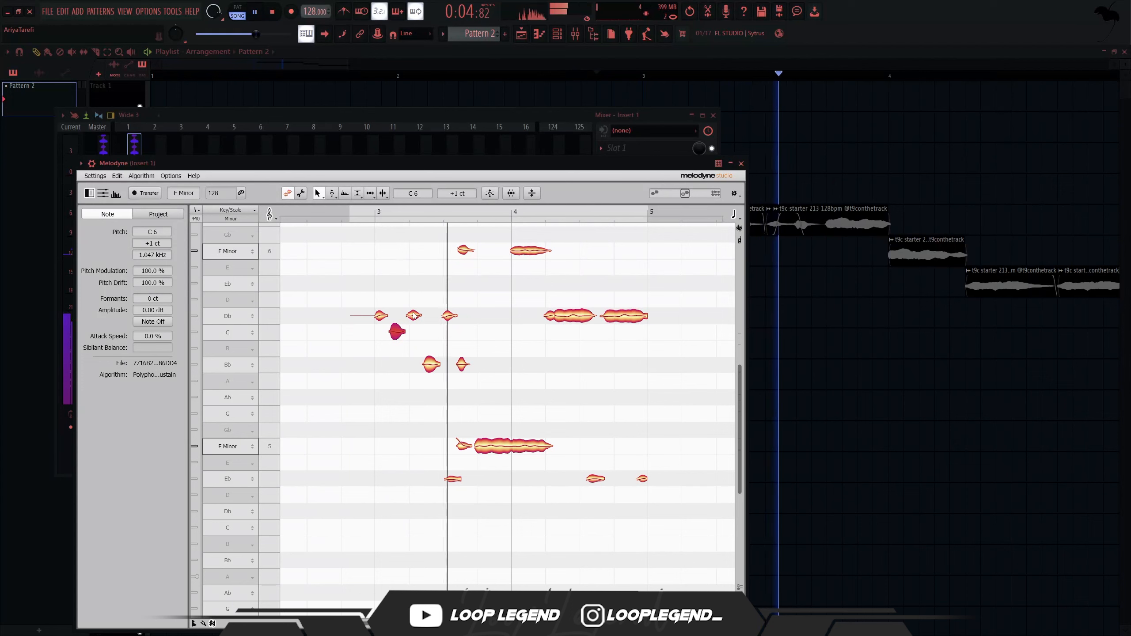
key(space)
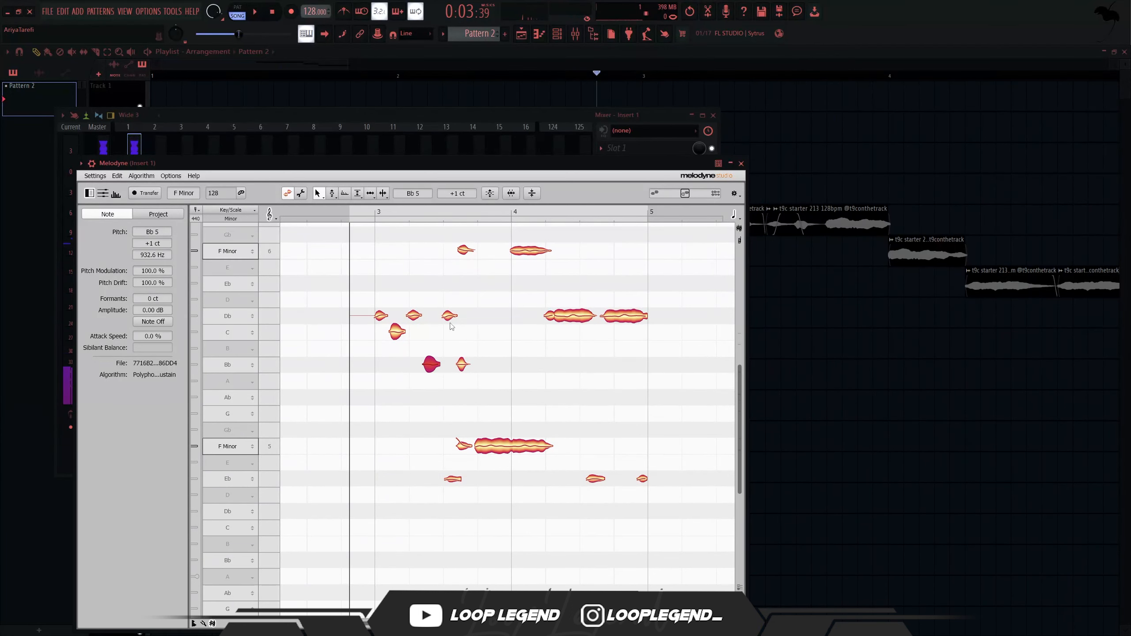
scroll(451, 327, up, 2)
click(465, 548)
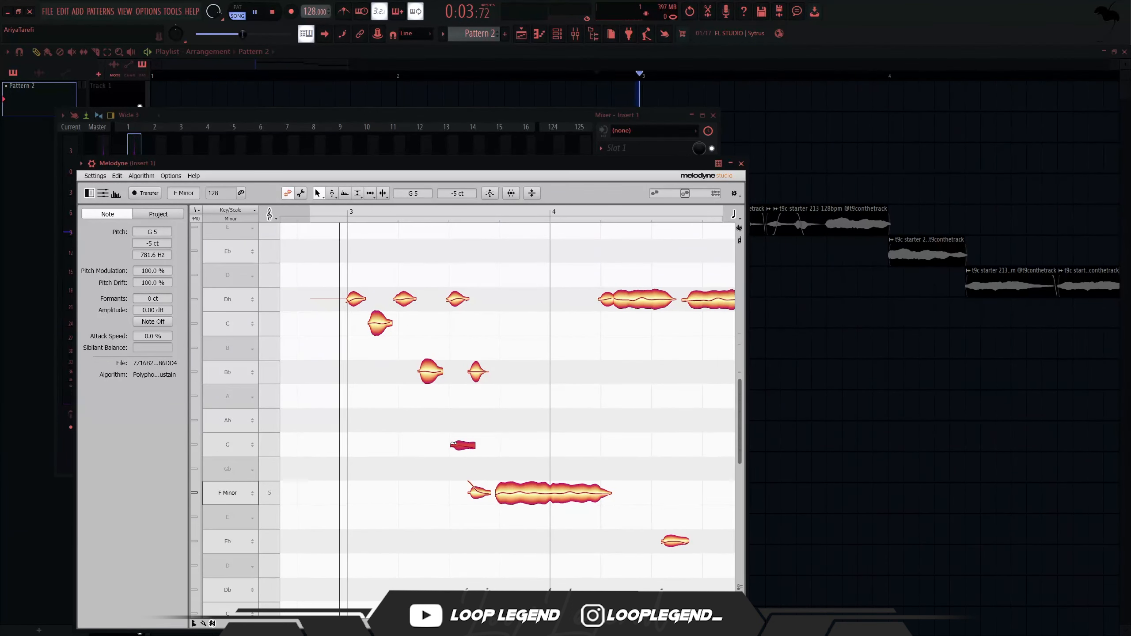
key(space)
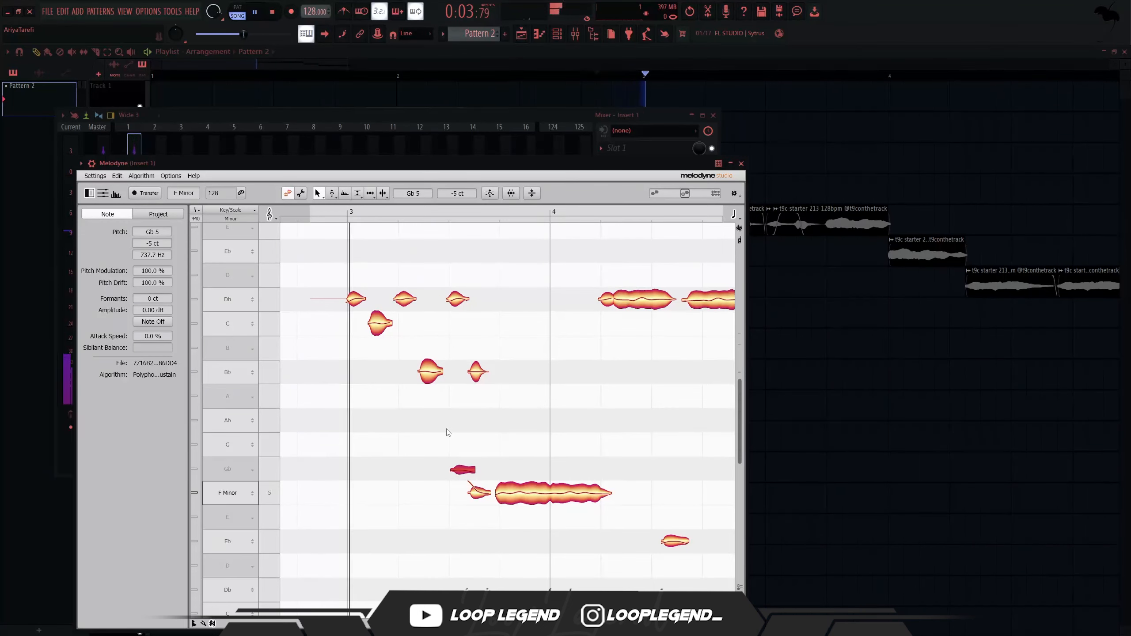
key(Delete)
scroll(511, 419, up, 1)
key(space)
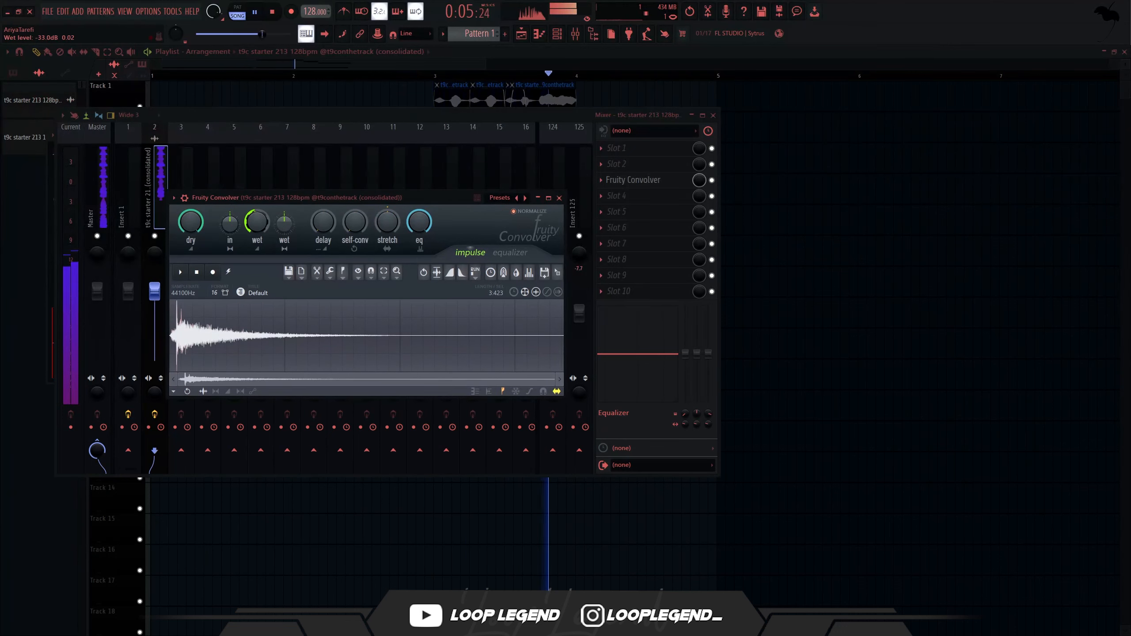
Close Fruity Convolver and load the Bell - [In Memorium 3] sample into a new sampler channel.
click(559, 198)
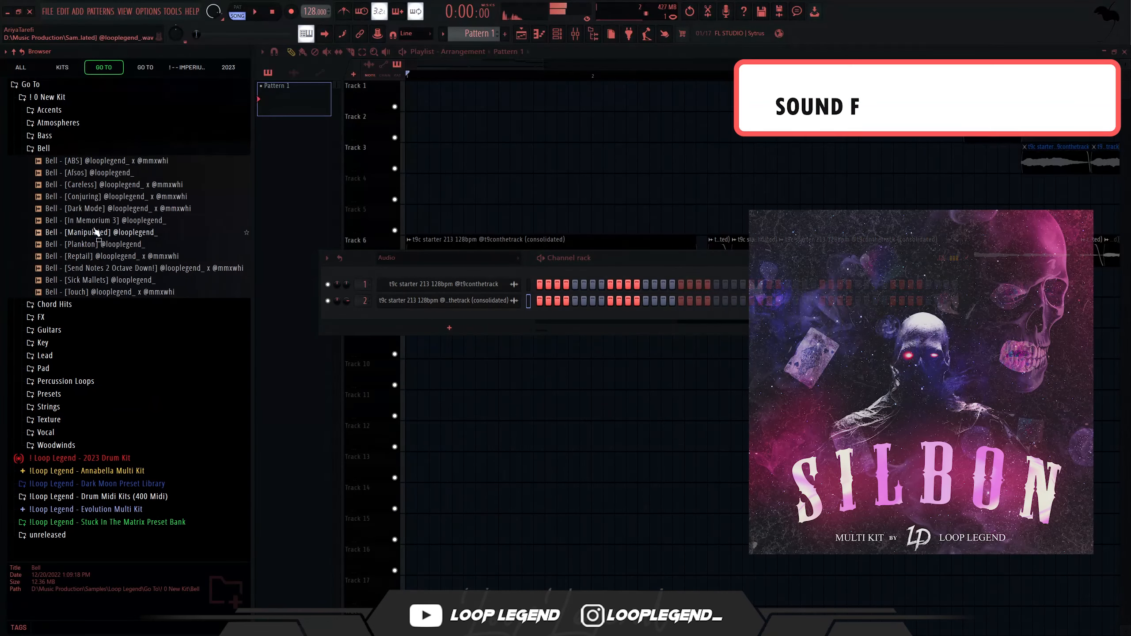
right_click(124, 218)
click(153, 231)
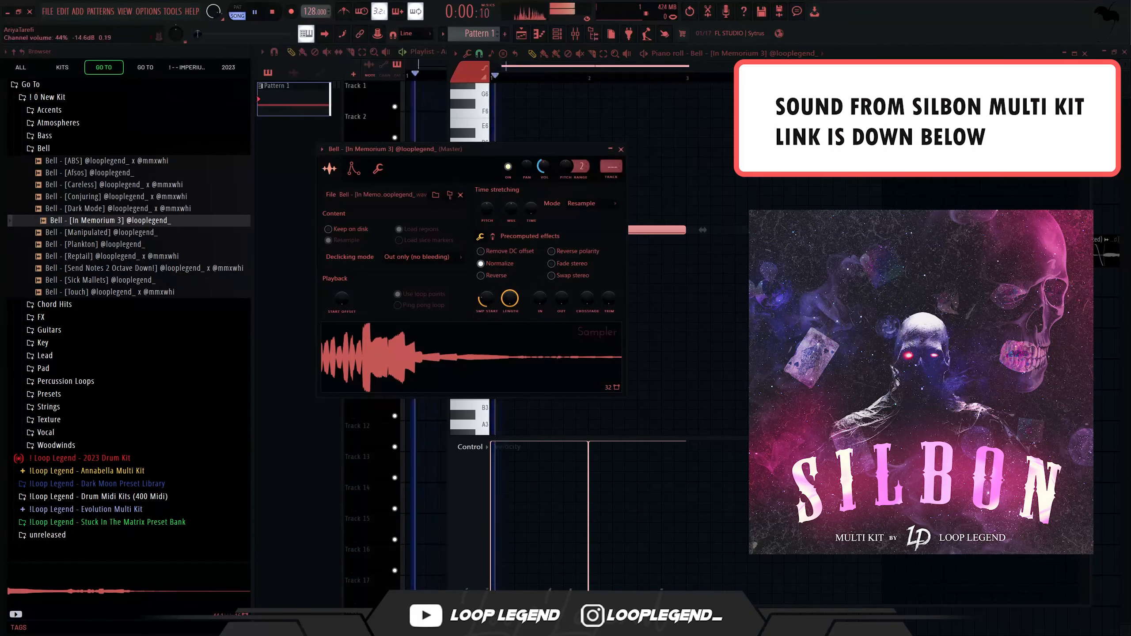
key(space)
key(Escape)
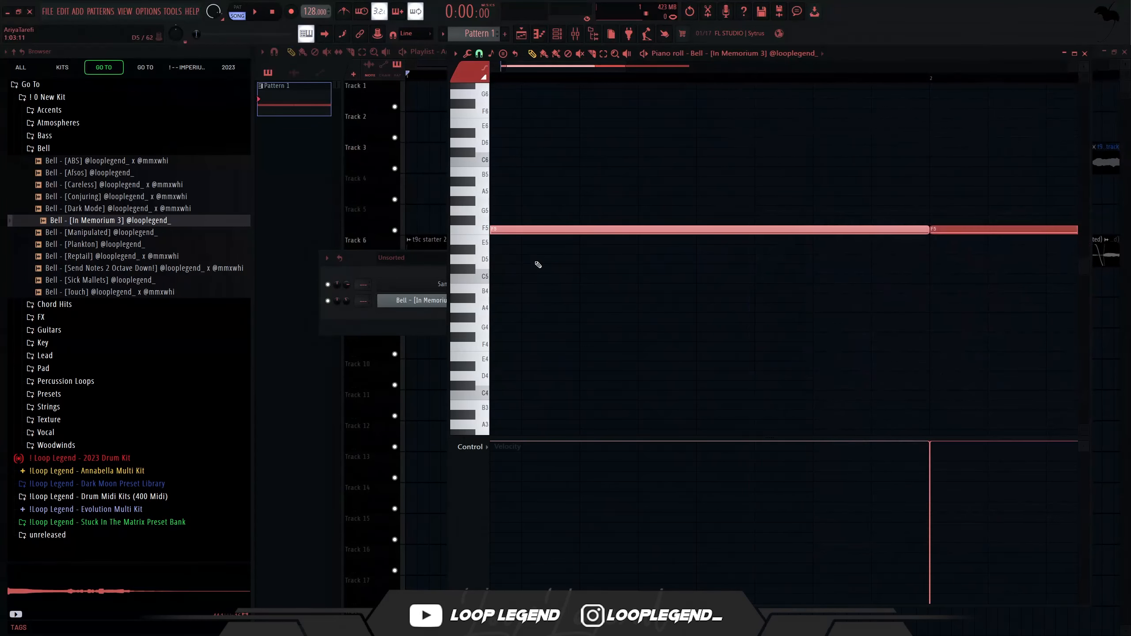
Place a short C5 note below the held F5 note, an eighth of the way into bar 1, and audition it.
drag(537, 262, 545, 285)
key(space)
drag(647, 274, 675, 258)
key(space)
drag(574, 252, 574, 262)
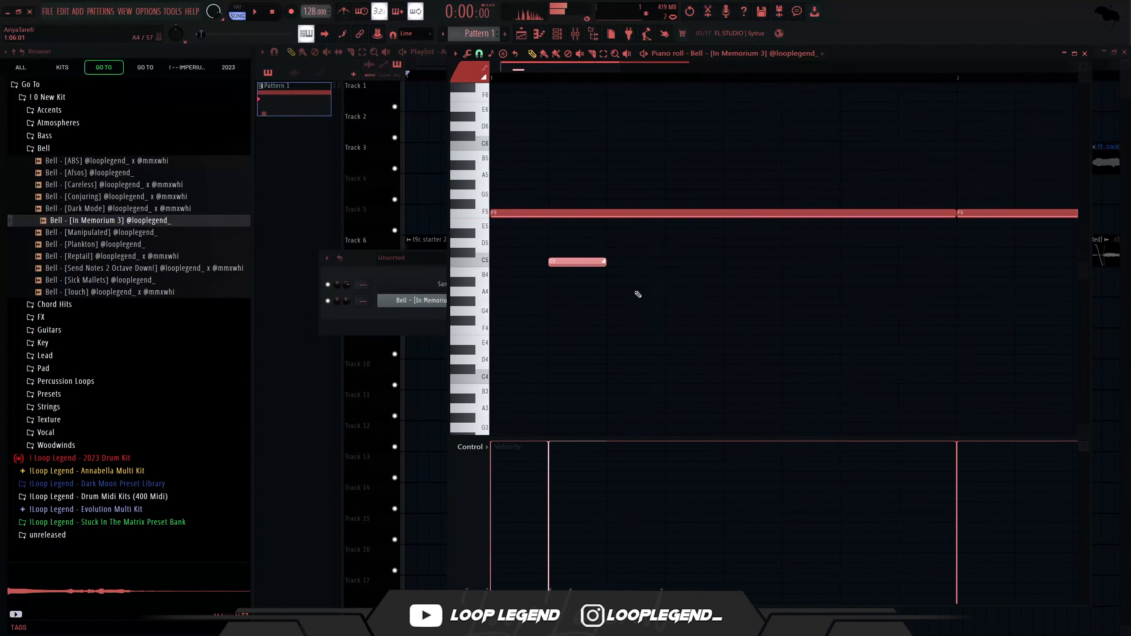
key(space)
key(space)
key(space)
Add a short C#5 note before mid-bar and a second F5 note starting at the middle of bar 1.
mouse_move(672, 263)
mouse_down()
mouse_move(717, 259)
mouse_move(686, 245)
mouse_up()
key(space)
key(space)
click(737, 208)
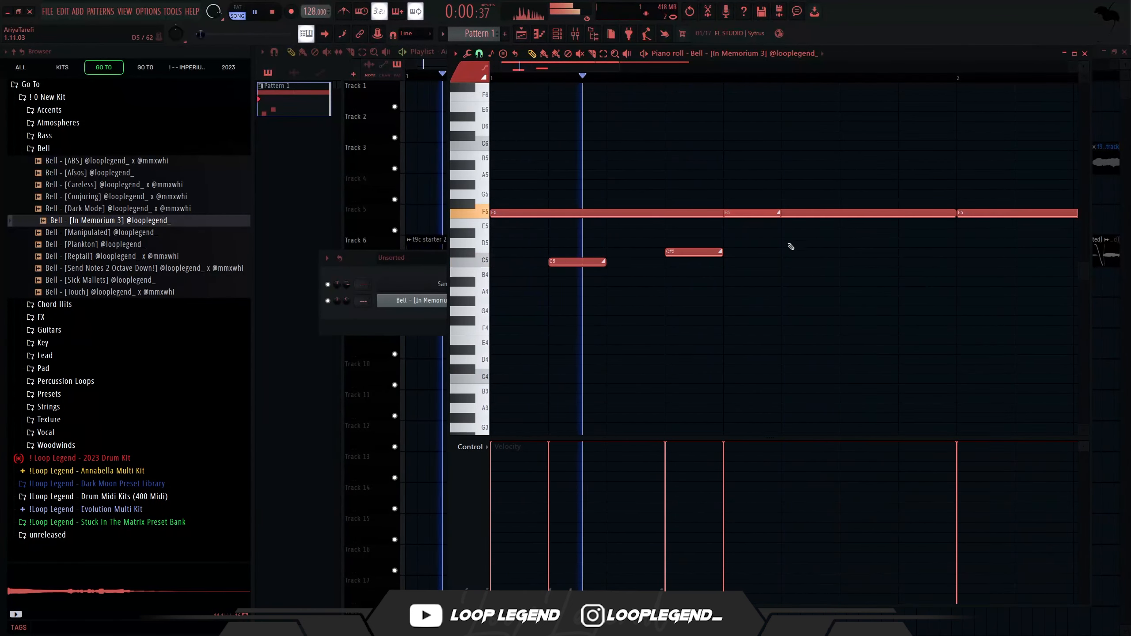
Add a short C#5 note and a short C5 note in the second half of bar 1, and repeat the bar over four bars.
click(791, 253)
click(851, 272)
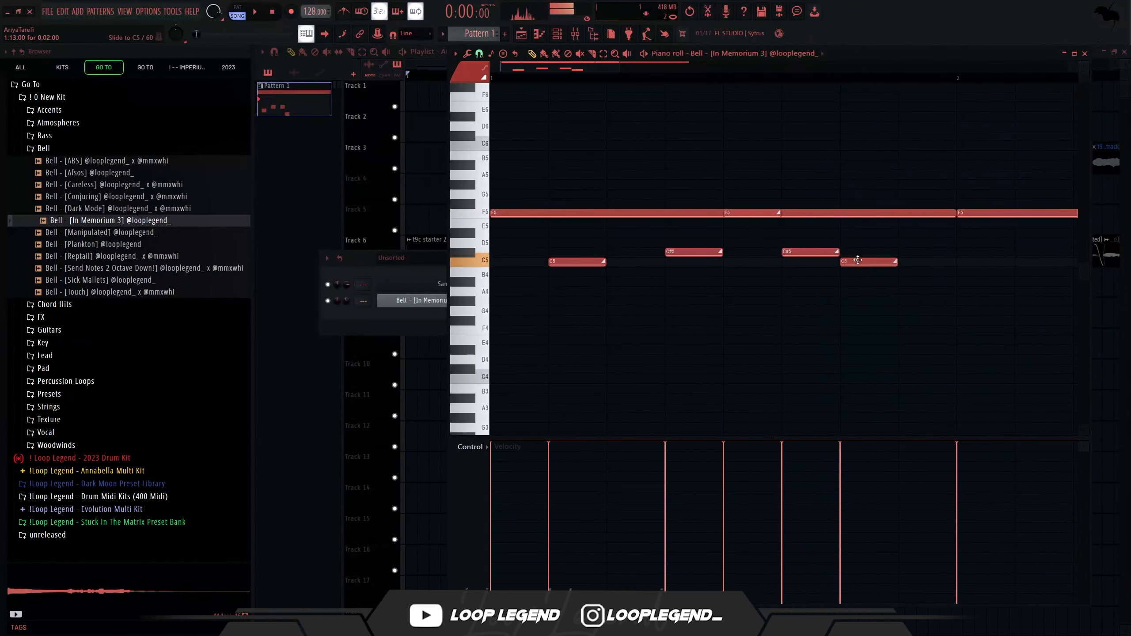
scroll(788, 250, down, 6)
key(space)
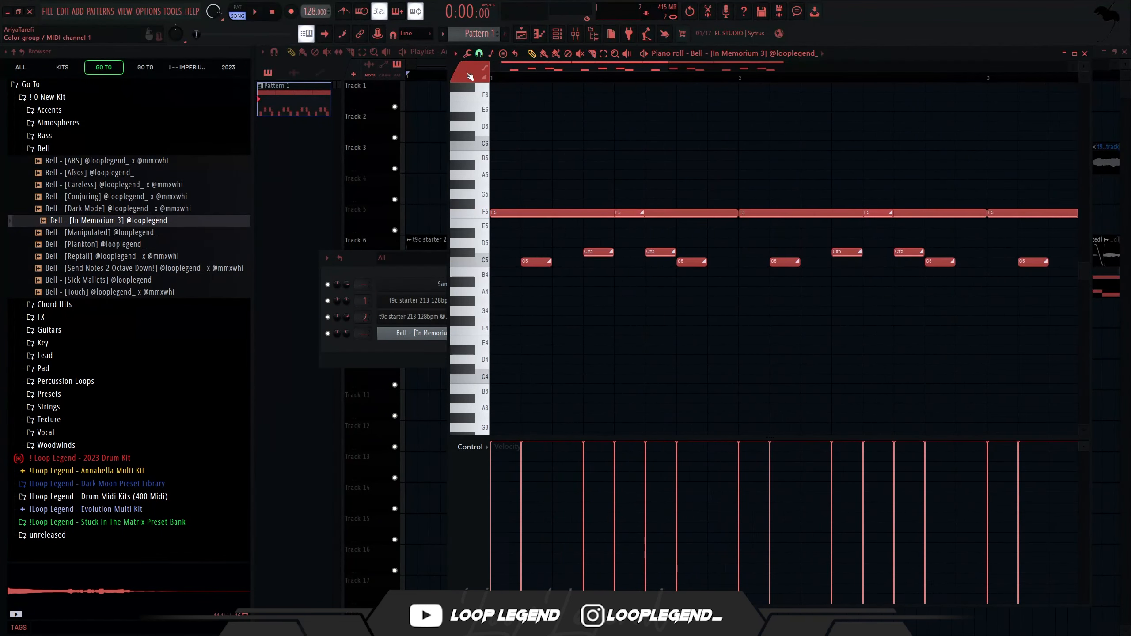
Switch the note colour to group 5 and place a one-bar A#5 note in bar 1.
click(472, 76)
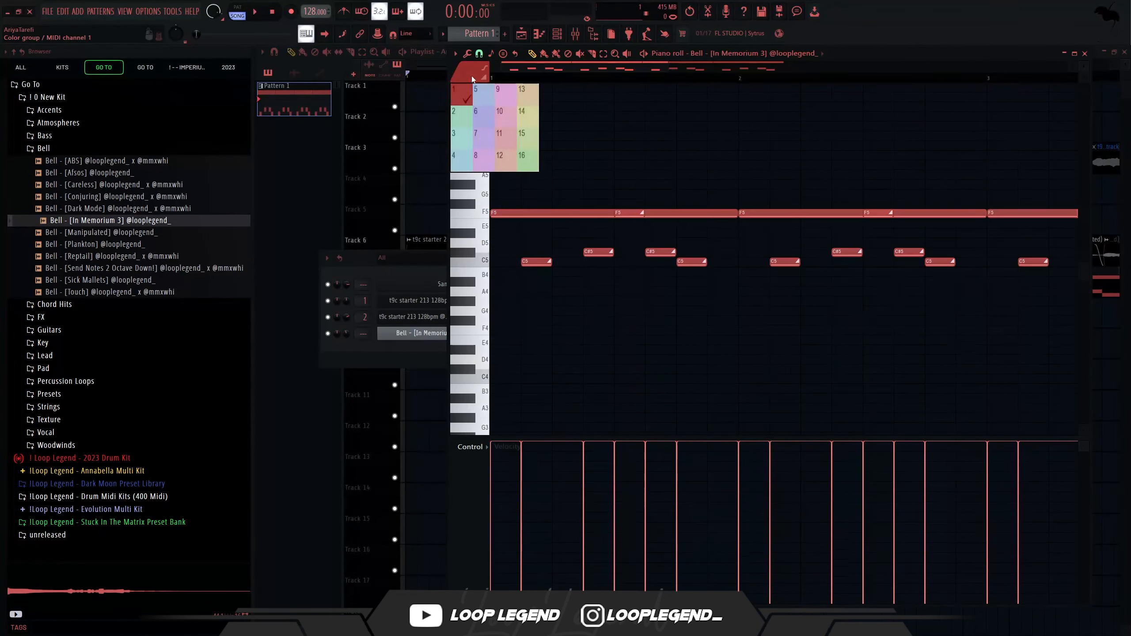
click(483, 95)
click(533, 186)
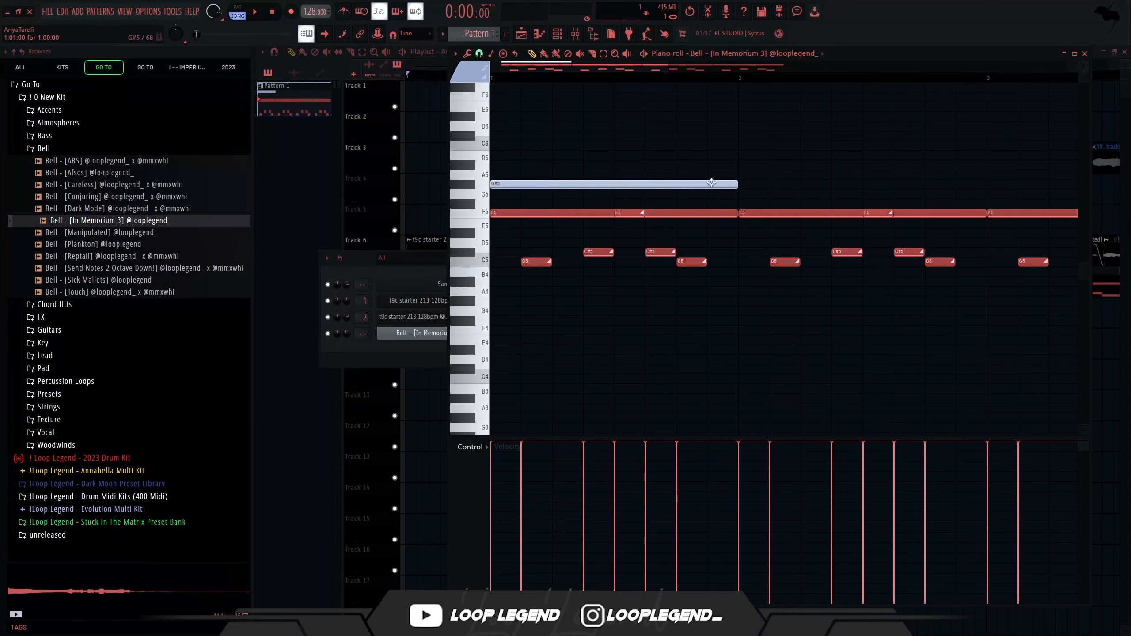
key(space)
key(space)
drag(721, 186, 684, 160)
Duplicate the A#5 note into bar 2 and lower the copy to A#4.
key(ctrl+b)
key(space)
key(space)
key(space)
key(space)
key(space)
key(space)
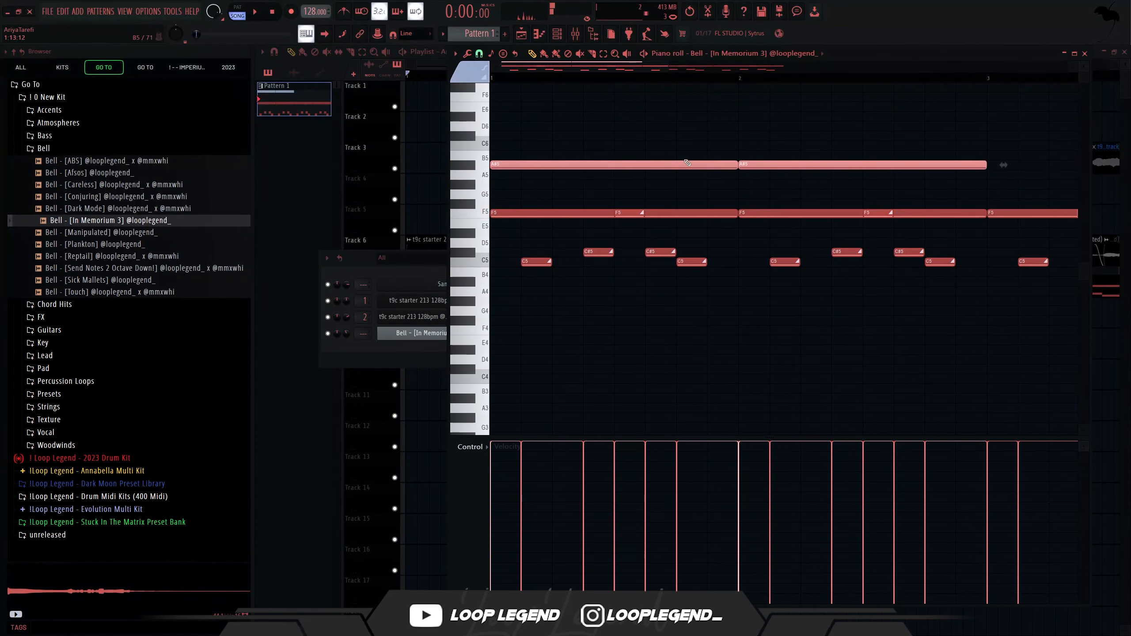
drag(767, 165, 767, 281)
key(space)
Lower the bar 1 A#5 note by one octave and duplicate both A#4 notes into bars 3 and 4.
scroll(582, 250, down, 5)
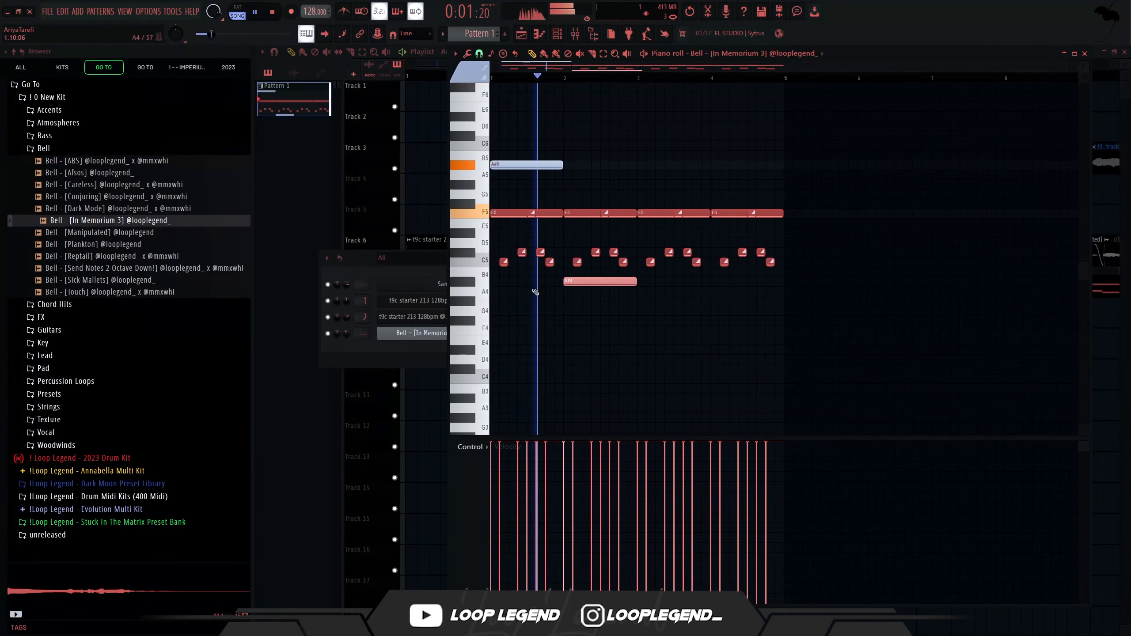
drag(575, 151, 520, 168)
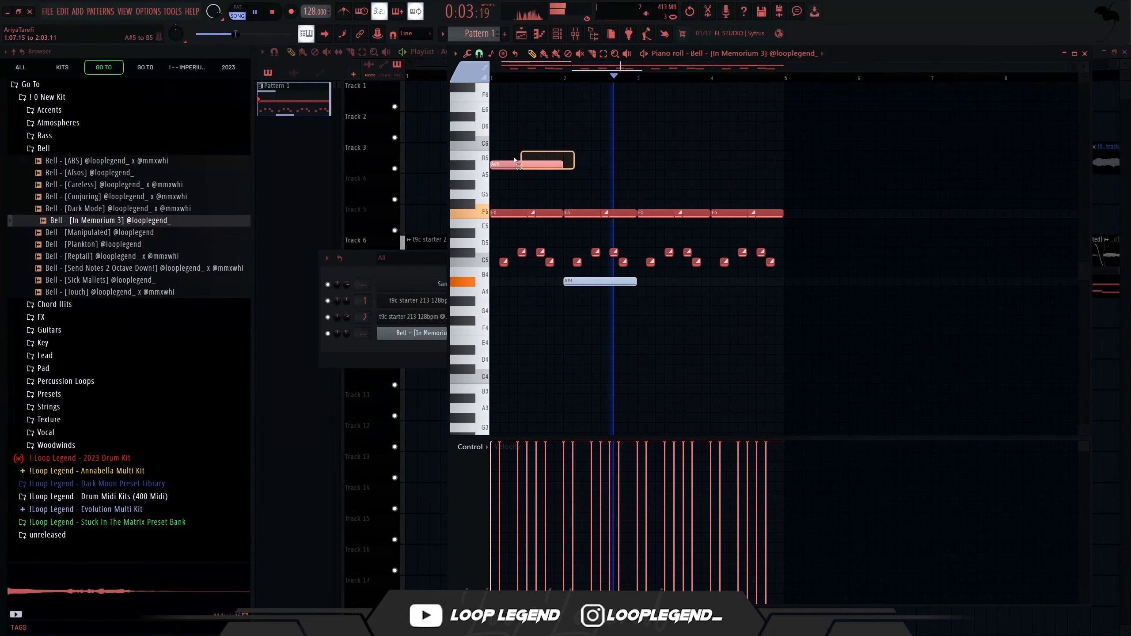
key(ctrl+Down)
drag(526, 306, 607, 281)
key(ctrl+b)
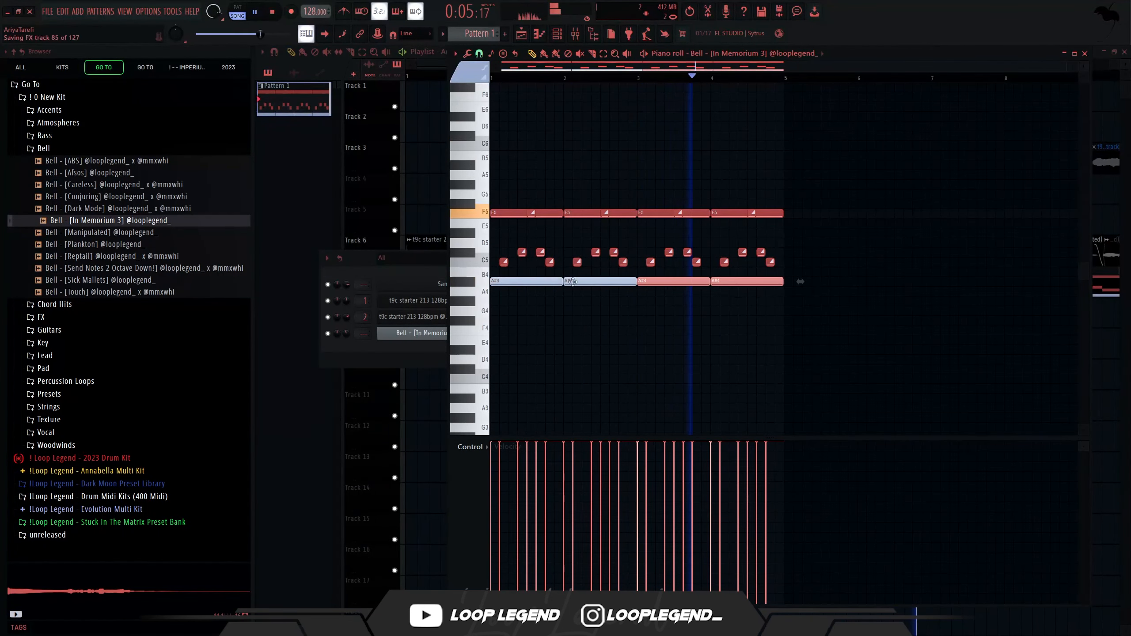
Transpose the A#4 notes in bars 1 and 3 down one octave to A#3.
ctrl+click(662, 283)
ctrl+shift+click(540, 283)
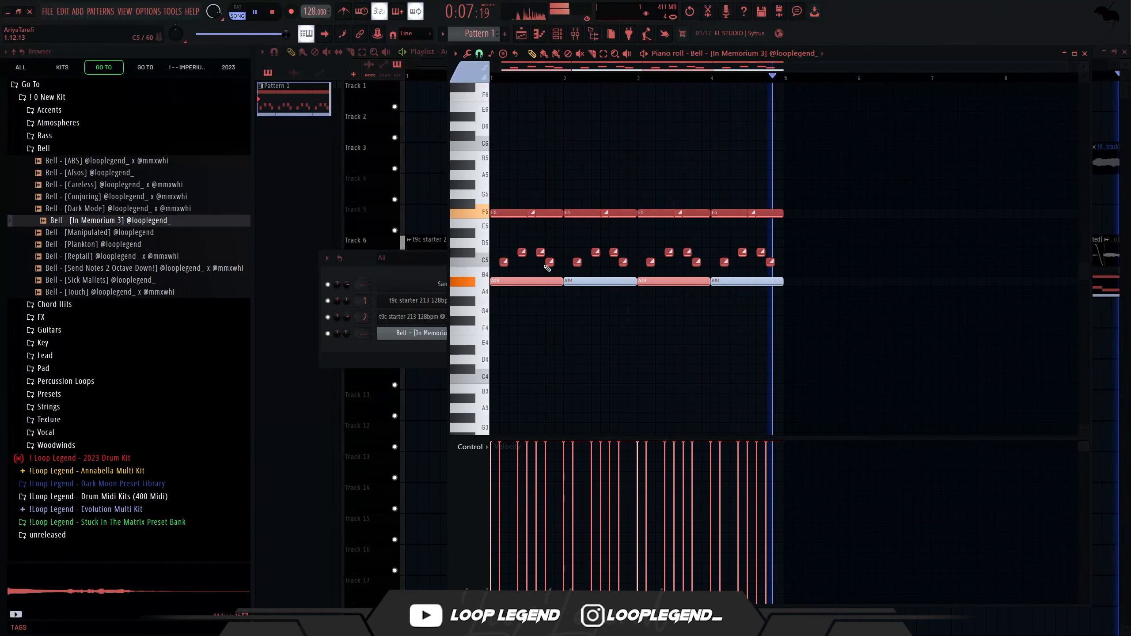
key(ctrl+Down)
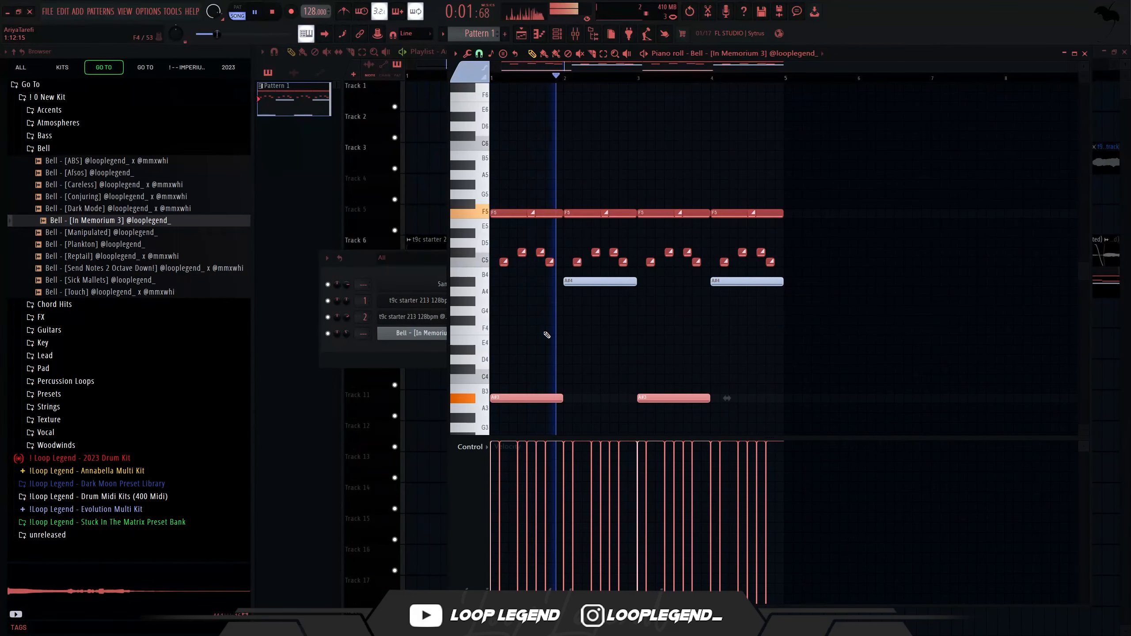
Add one-bar F4 notes above the A#3 notes in bars 1 and 3, auditioning the pitch by ear.
ctrl+scroll(634, 336, up, 4)
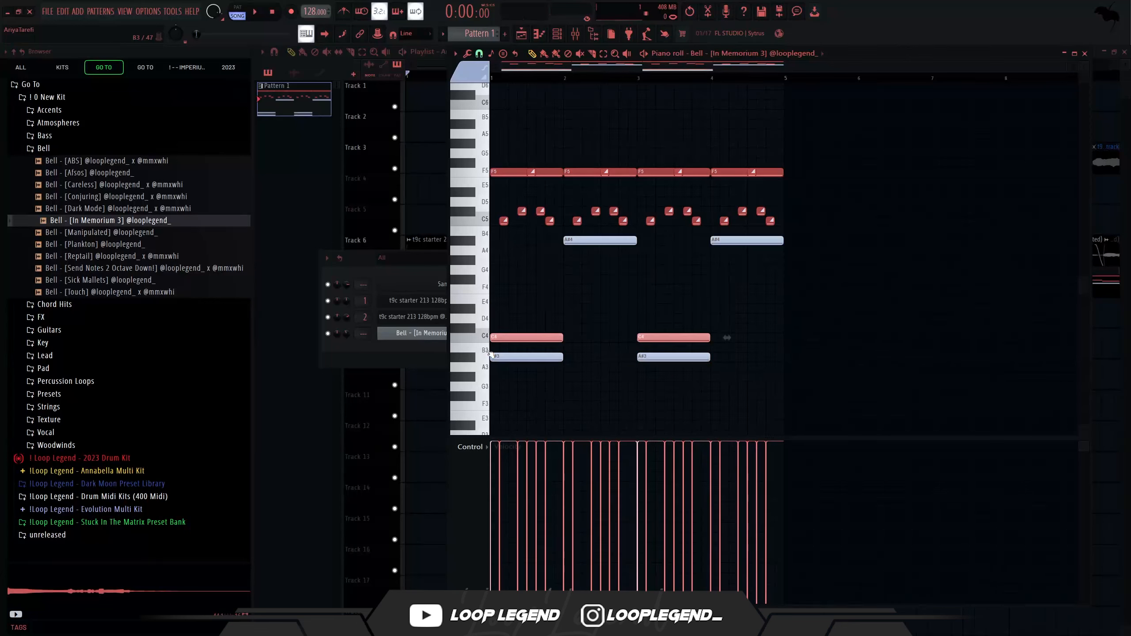
key(space)
key(space)
key(space)
drag(491, 338, 486, 311)
key(space)
key(space)
key(space)
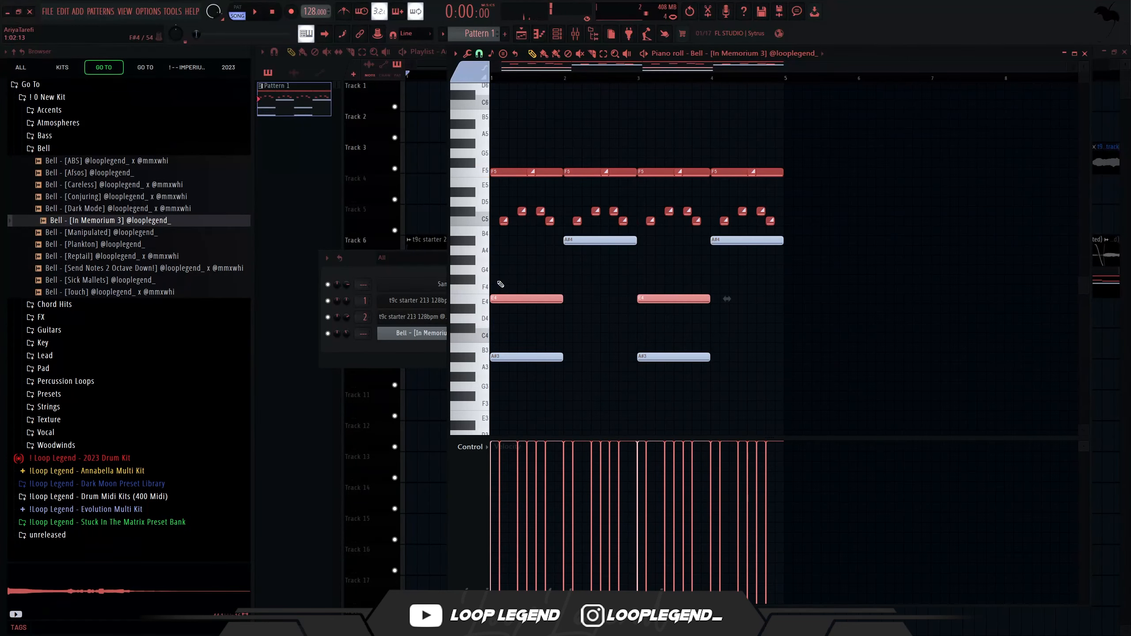
key(shift+Up)
key(space)
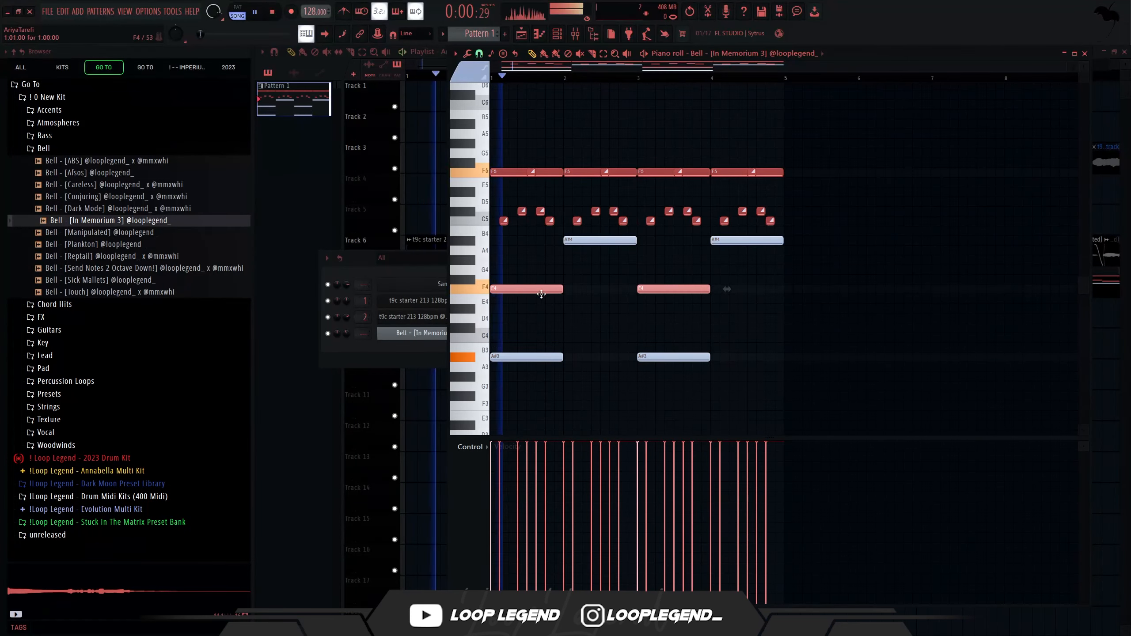
Add a half-bar F#4 note at the end of bar 2 and duplicate it with the F4 note into bars 3 and 4.
click(600, 280)
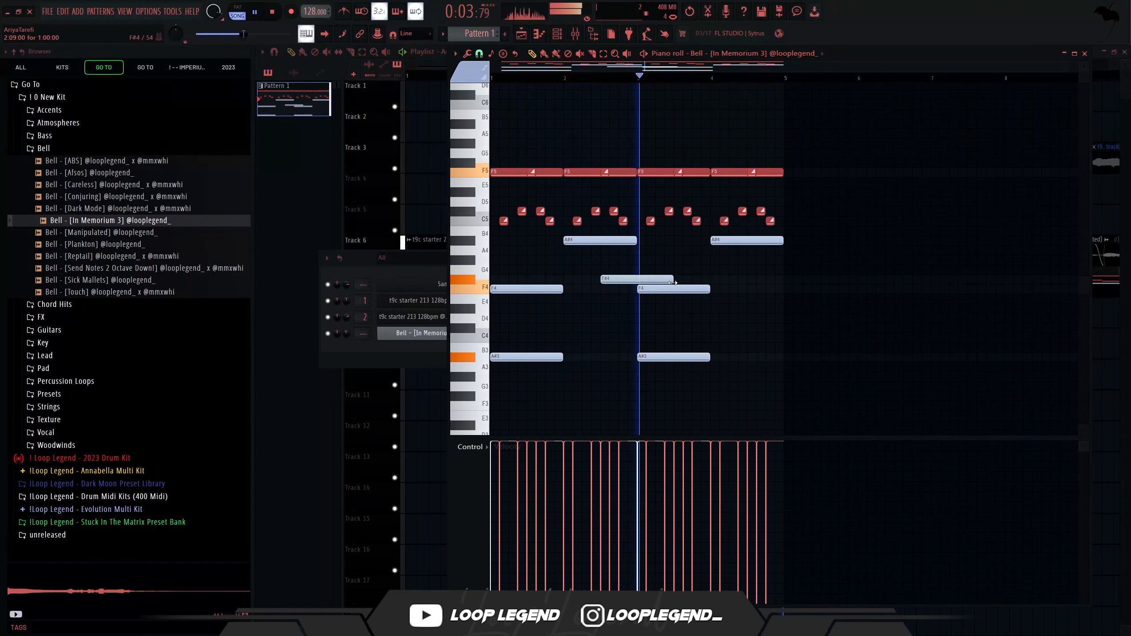
drag(672, 280, 559, 289)
right_click(654, 287)
key(ctrl+b)
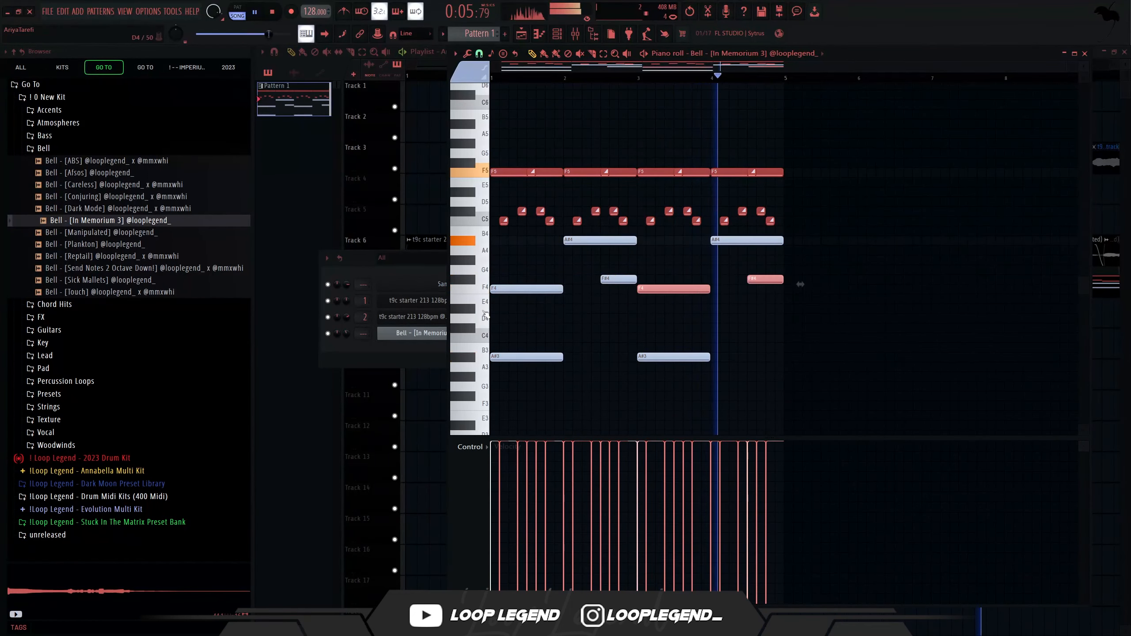
Insert Fruity Parametric EQ 2 in slot 1 of the consolidated vocal's mixer track and raise its low-cut frequency.
scroll(586, 371, up, 5)
key(F9)
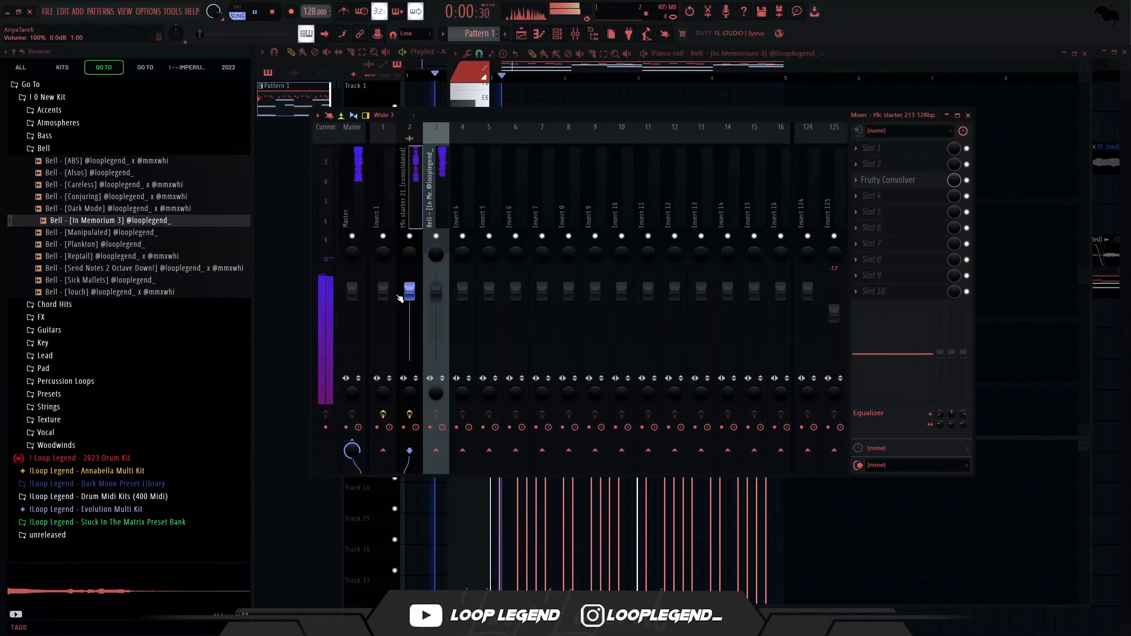
click(903, 167)
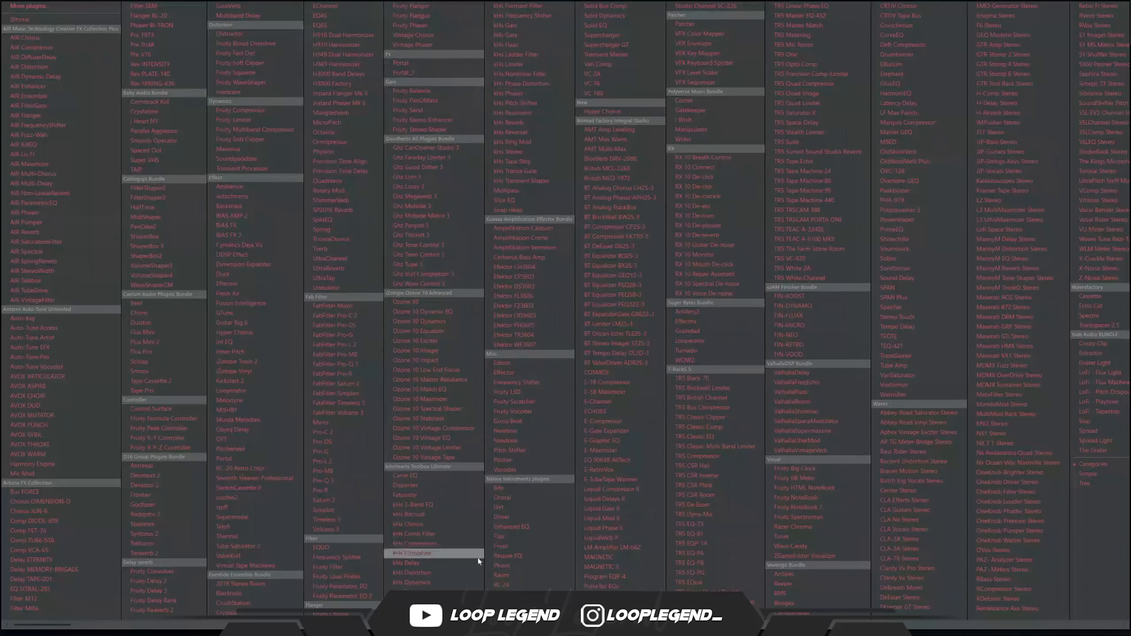
click(369, 597)
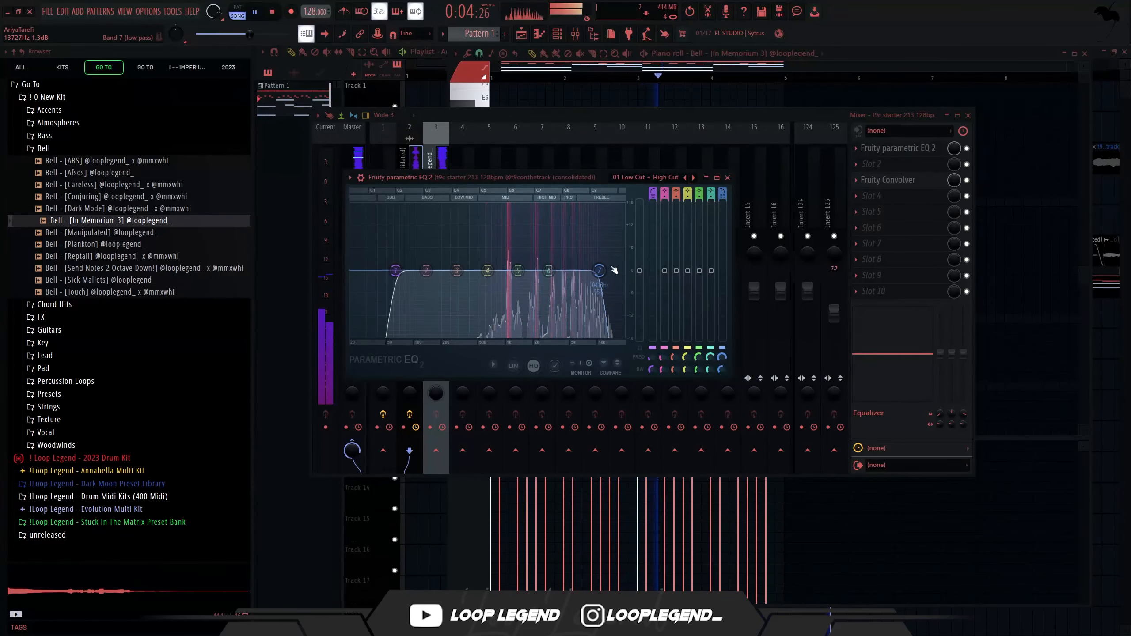
drag(396, 270, 470, 270)
key(Escape)
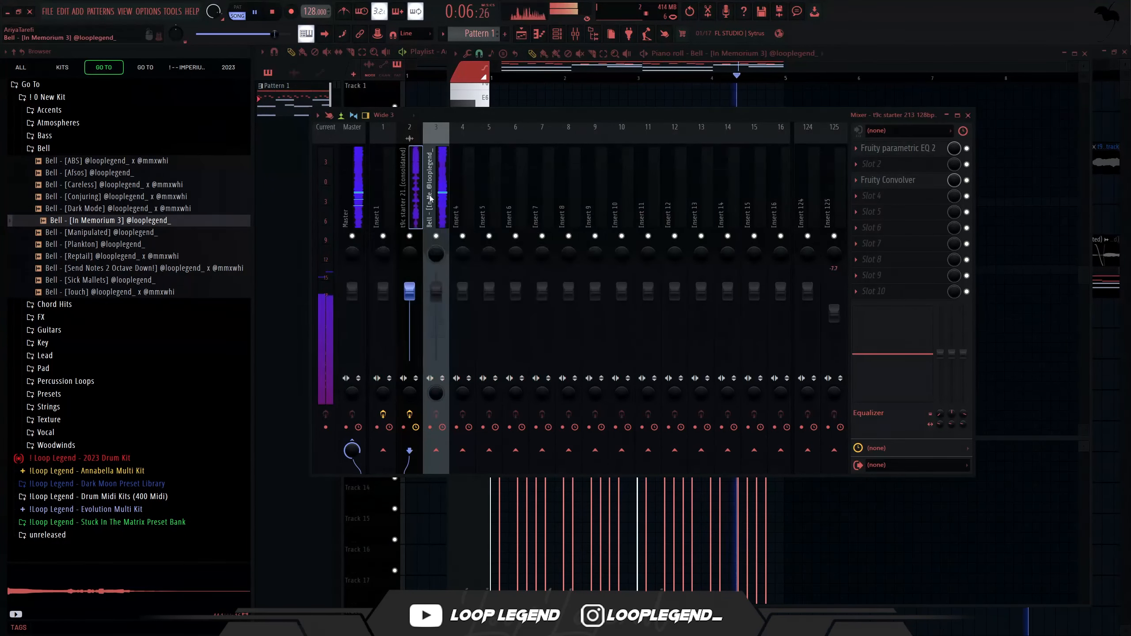
Insert Fruity Parametric EQ 2 in slot 4 of the In Memorium 3 bell's track, using preset 01 Low Cut + High Cut with the low cut at about 247 Hz.
click(440, 206)
click(897, 216)
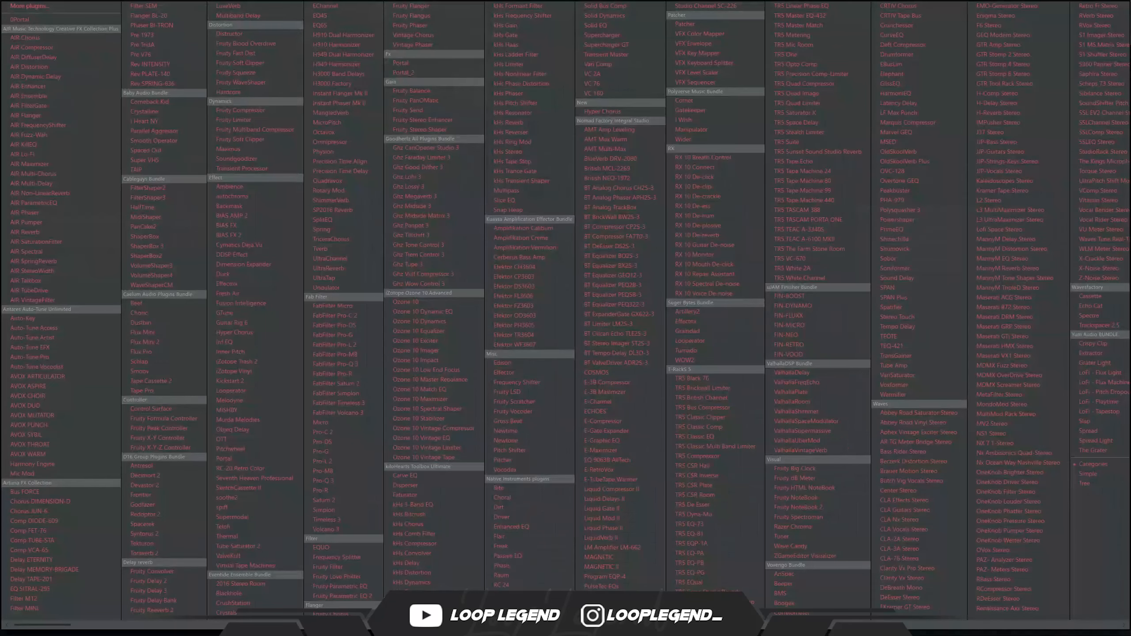
click(361, 596)
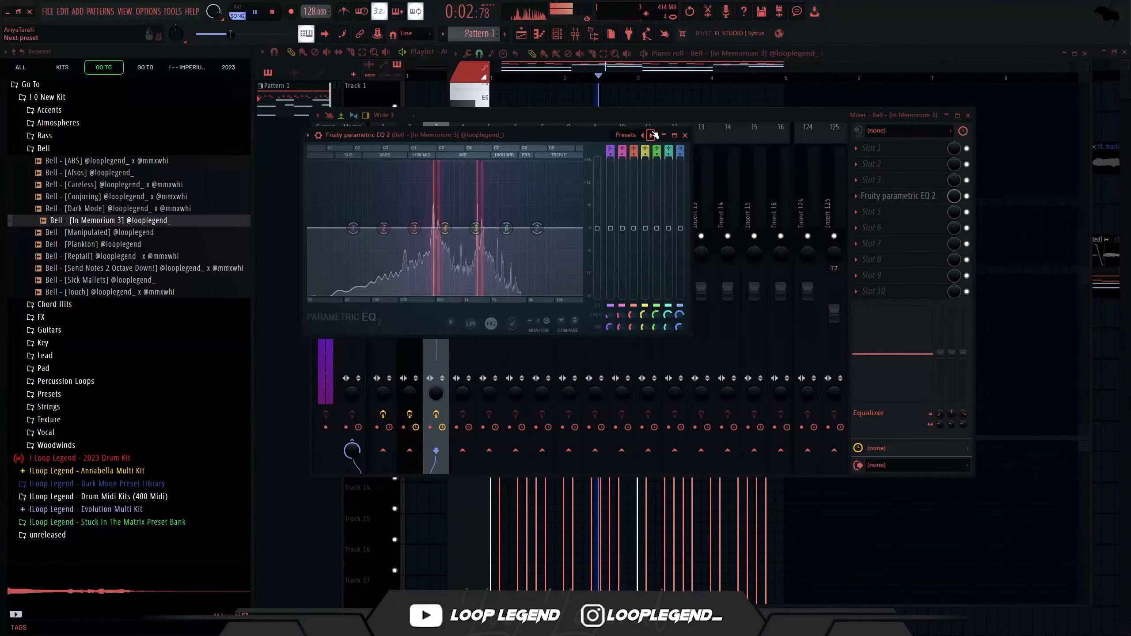
click(652, 135)
drag(355, 228, 409, 229)
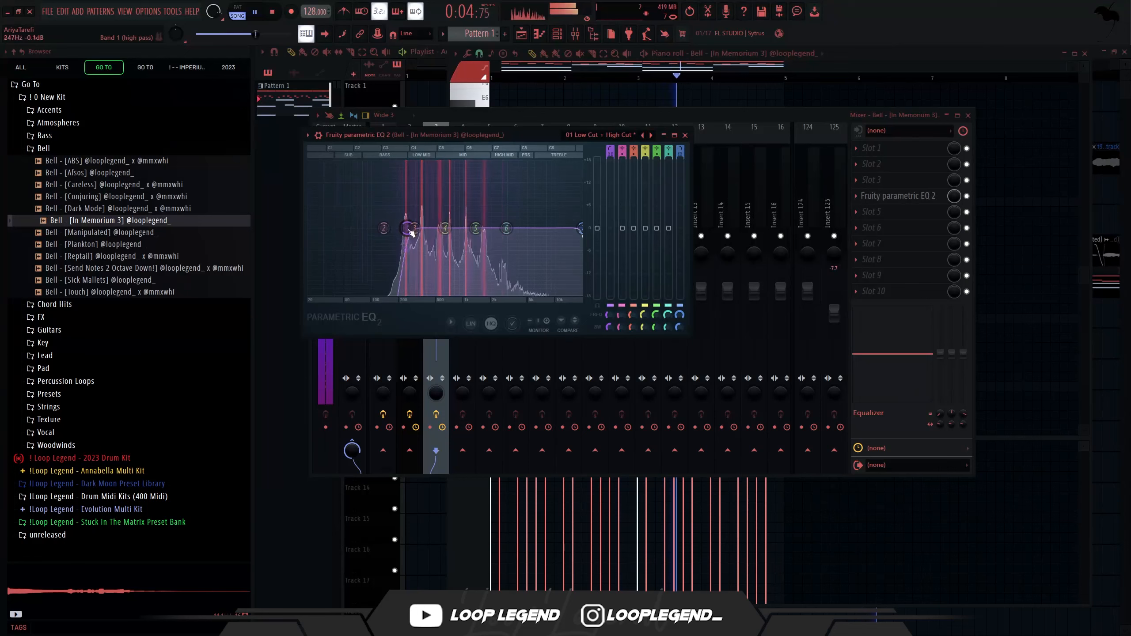
key(Escape)
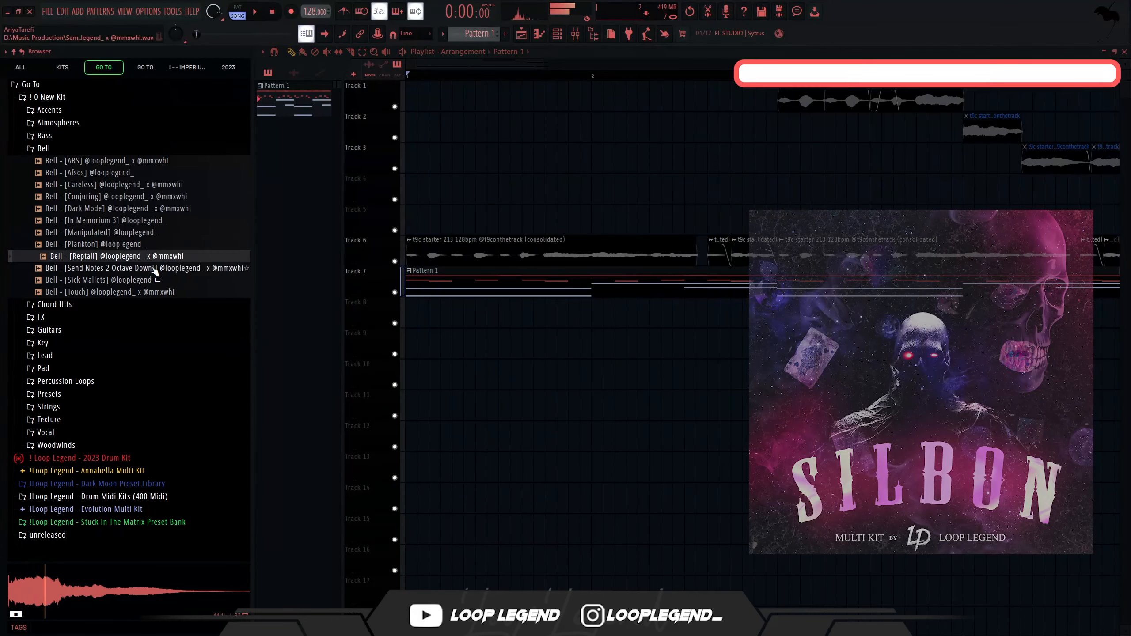
Load the "Bell - [Send Notes 2 Octave Down!]" sample into a new sampler channel and raise its volume envelope's hold.
key(Down)
key(Down)
key(Down)
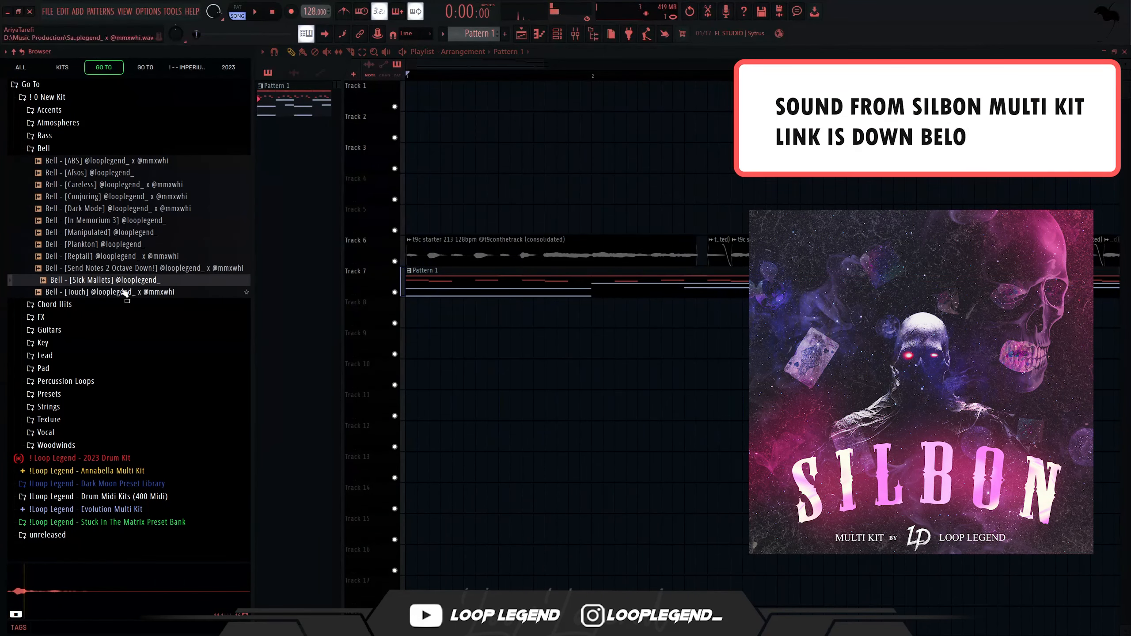
right_click(138, 269)
click(215, 268)
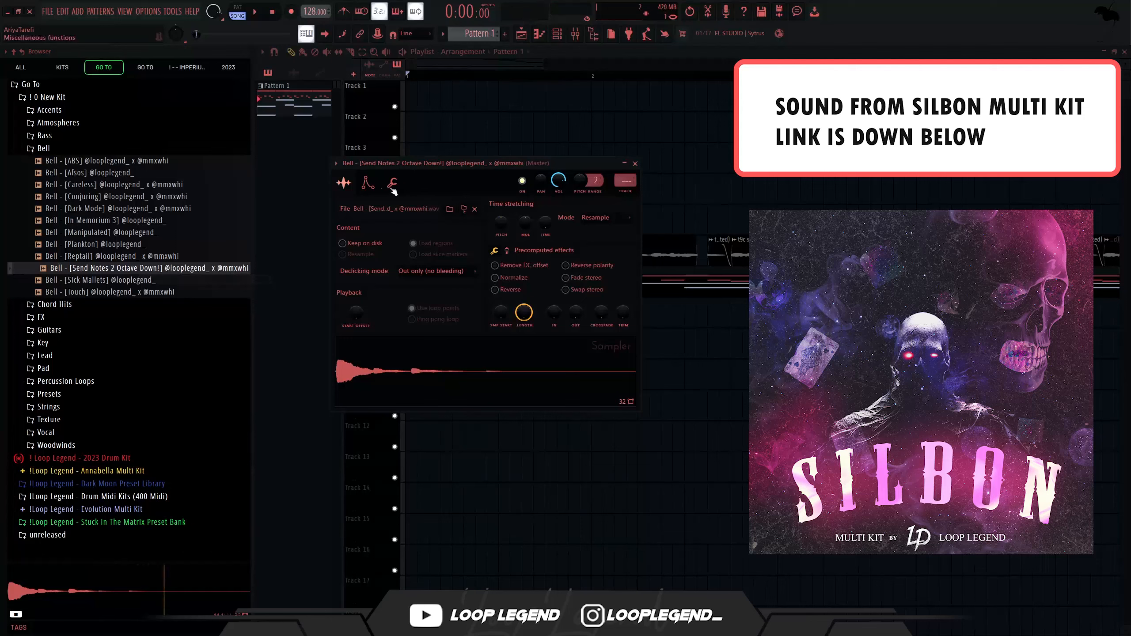
click(367, 183)
drag(390, 293, 390, 243)
Add overlapping half-bar A#5 and F5 notes in bar 1 of the new bell's piano roll, auditioning by ear.
key(F7)
click(506, 163)
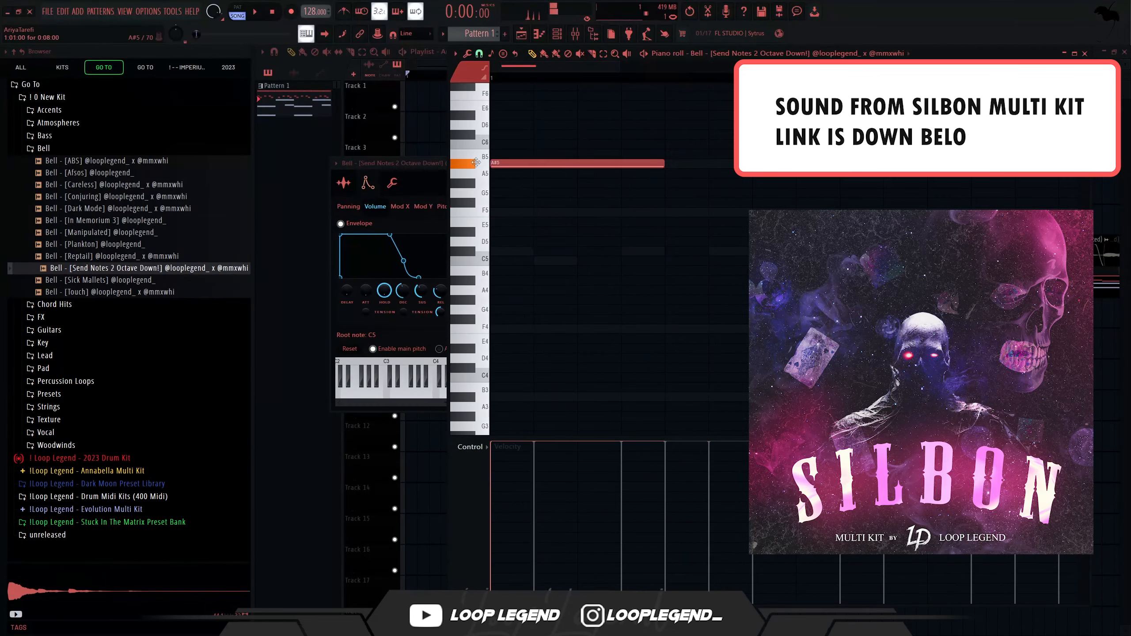
click(579, 204)
key(space)
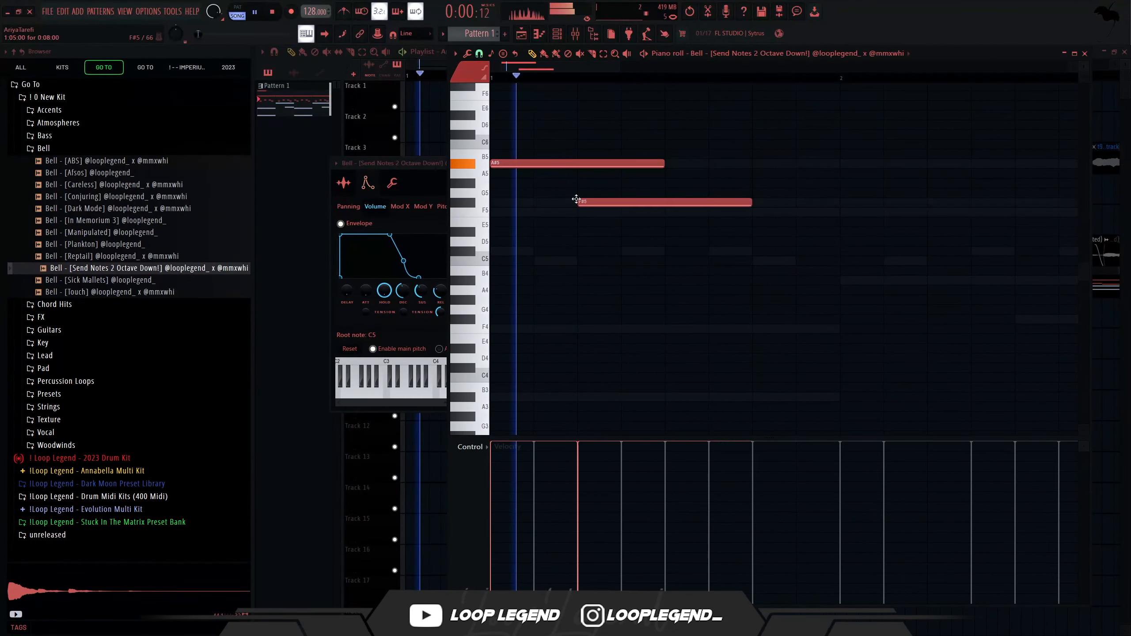
drag(646, 203, 627, 210)
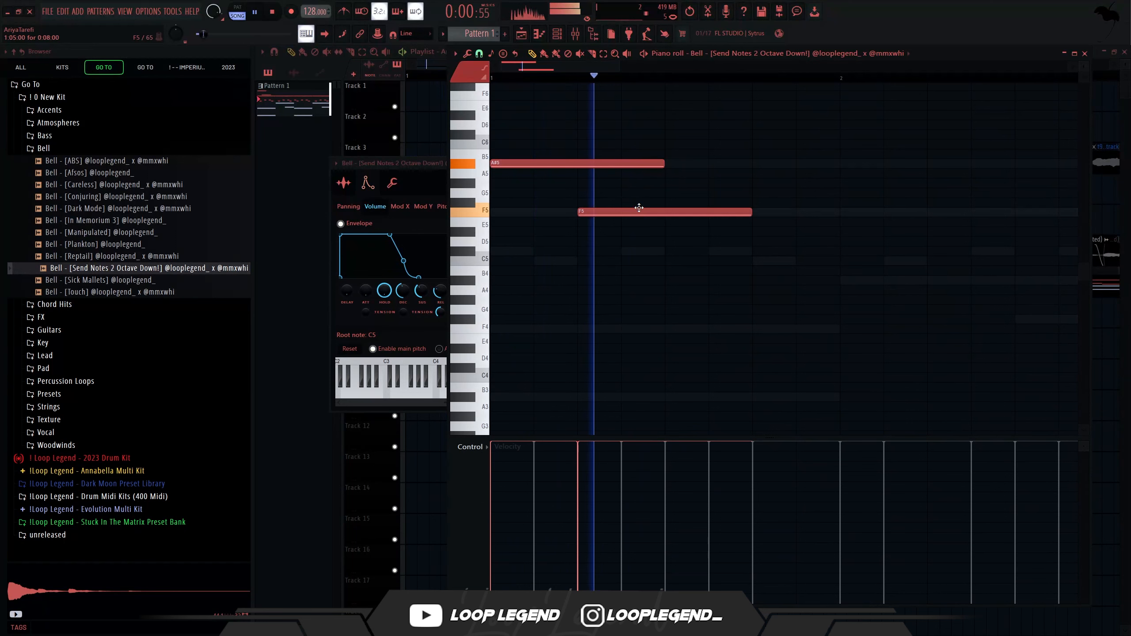
key(space)
Add C#5 and D#5 notes to the bell melody in bar 1, trimming D#5 to end at the bar line.
click(632, 251)
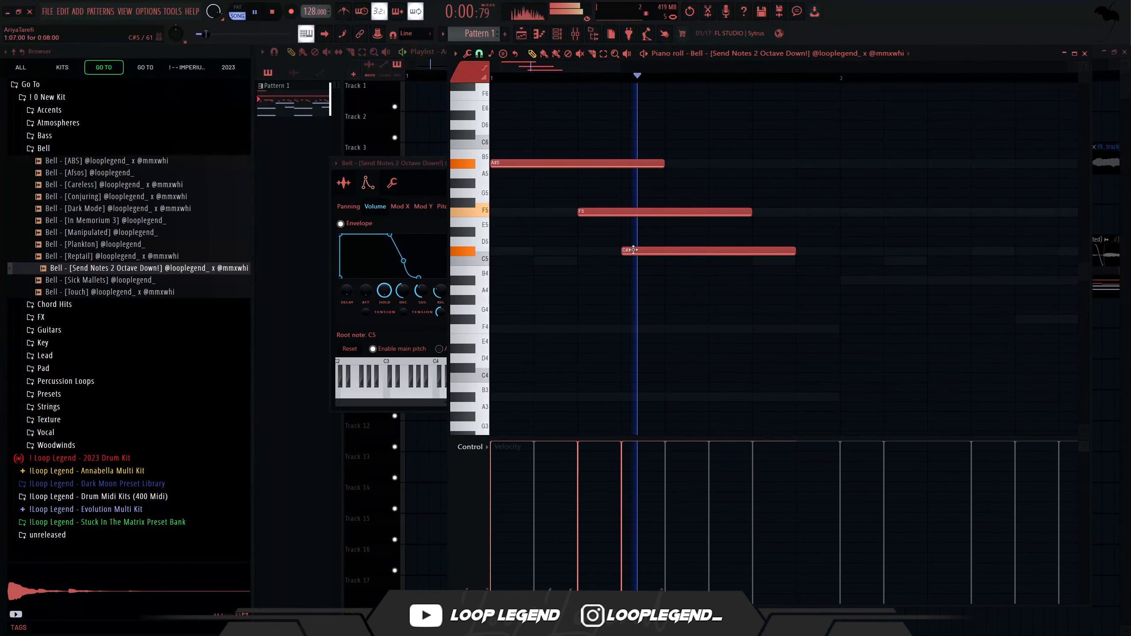
key(space)
click(713, 231)
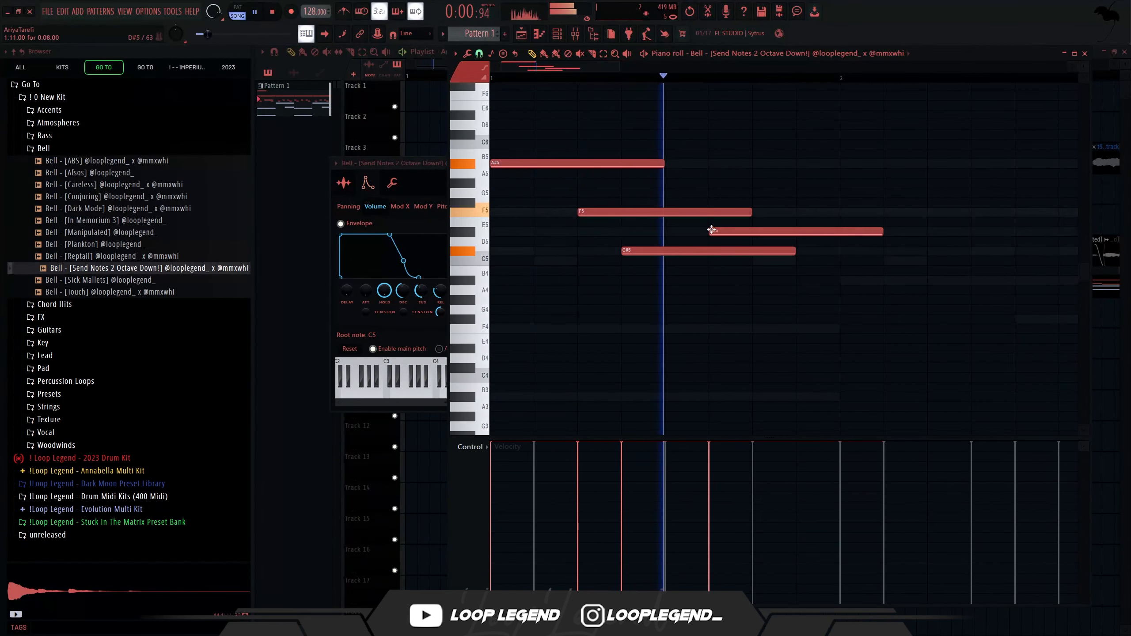
drag(881, 234, 838, 248)
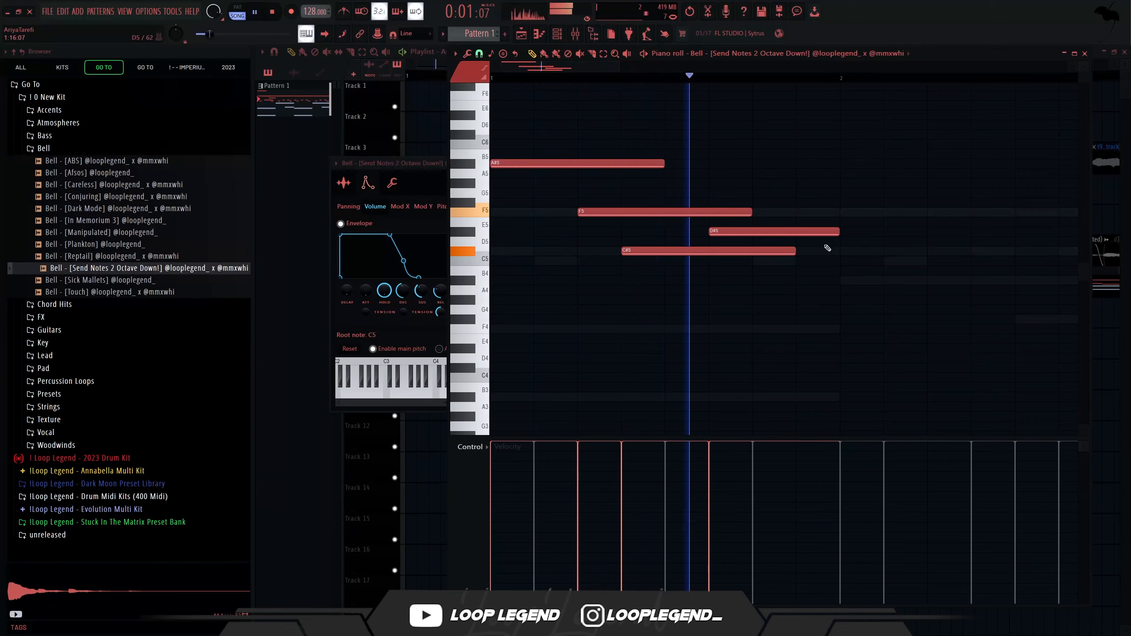
Duplicate the four-note bell melody into bar 2 and save the project.
key(ctrl+b)
scroll(808, 222, down, 4)
key(ctrl+s)
mouse_move(695, 306)
mouse_down()
mouse_move(670, 207)
mouse_move(679, 120)
mouse_up()
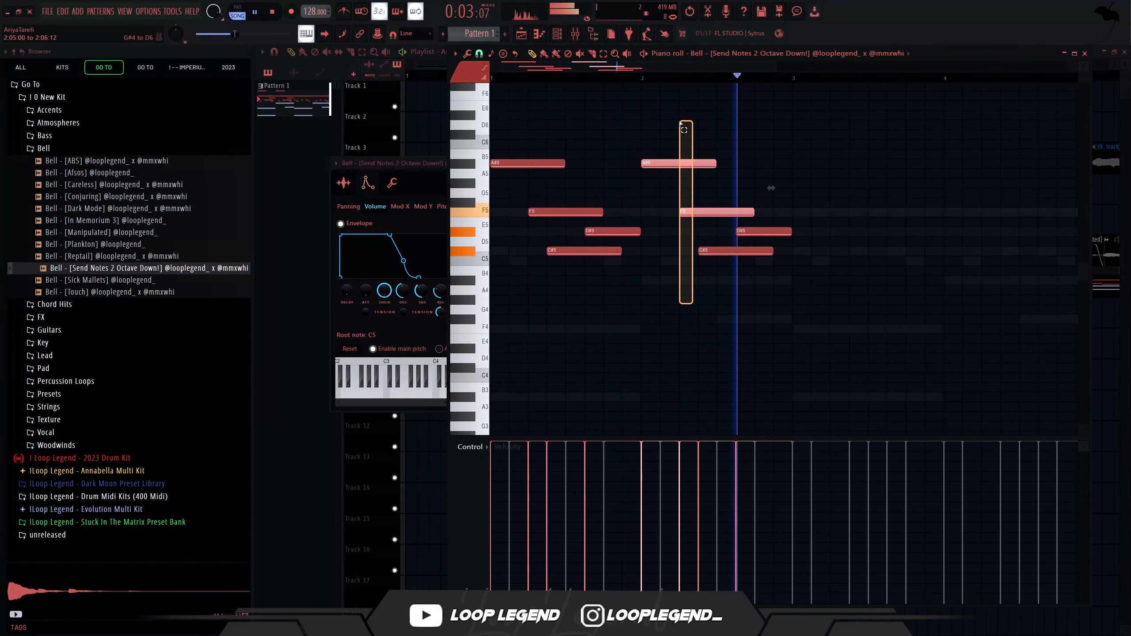
drag(798, 293, 492, 139)
Add a low phrase of two-step F4, F#4 and F4 notes at the start of bar 1.
click(509, 320)
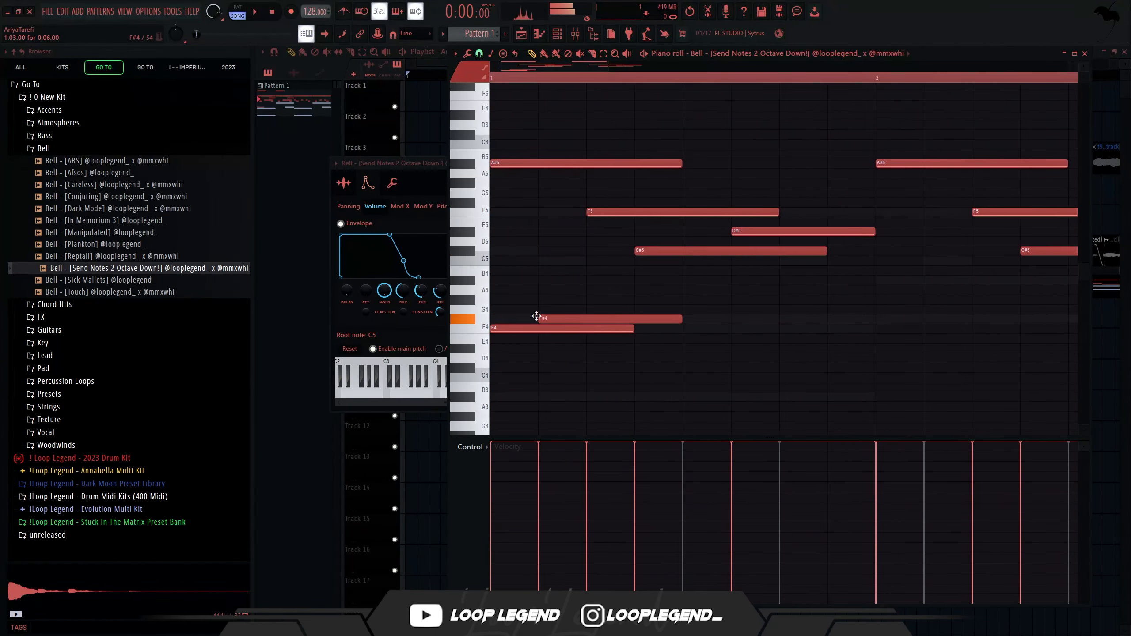
key(space)
drag(613, 278, 588, 332)
drag(673, 319, 577, 317)
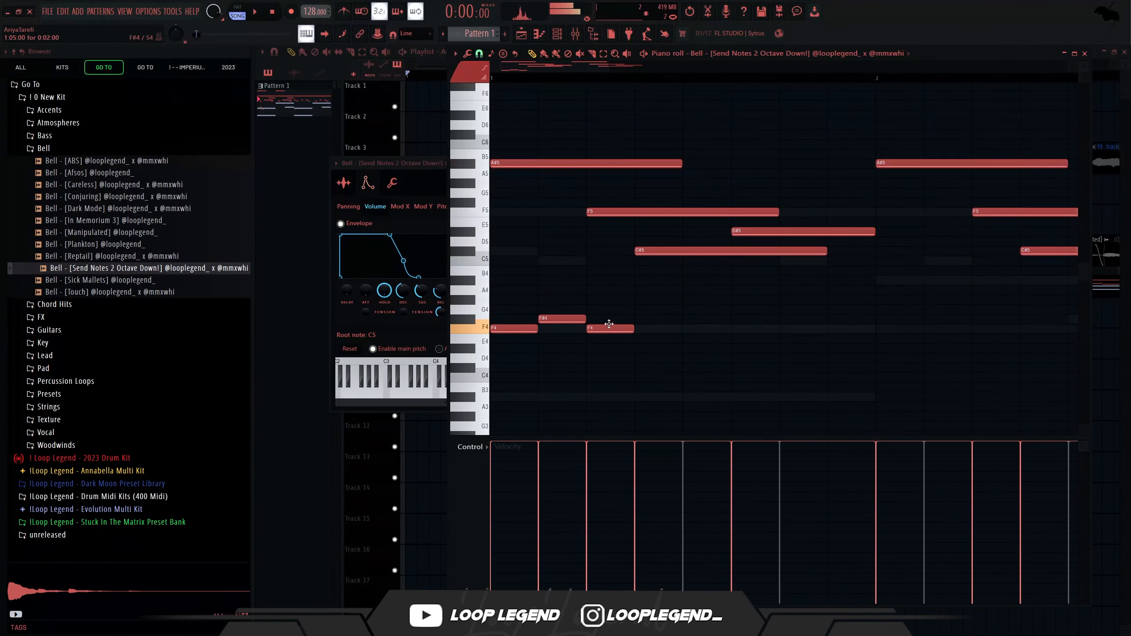
Duplicate the F4, F#4, F4 phrase right after itself and lower the copy's last note to D#4.
drag(629, 310, 491, 379)
key(ctrl+b)
drag(766, 319, 771, 331)
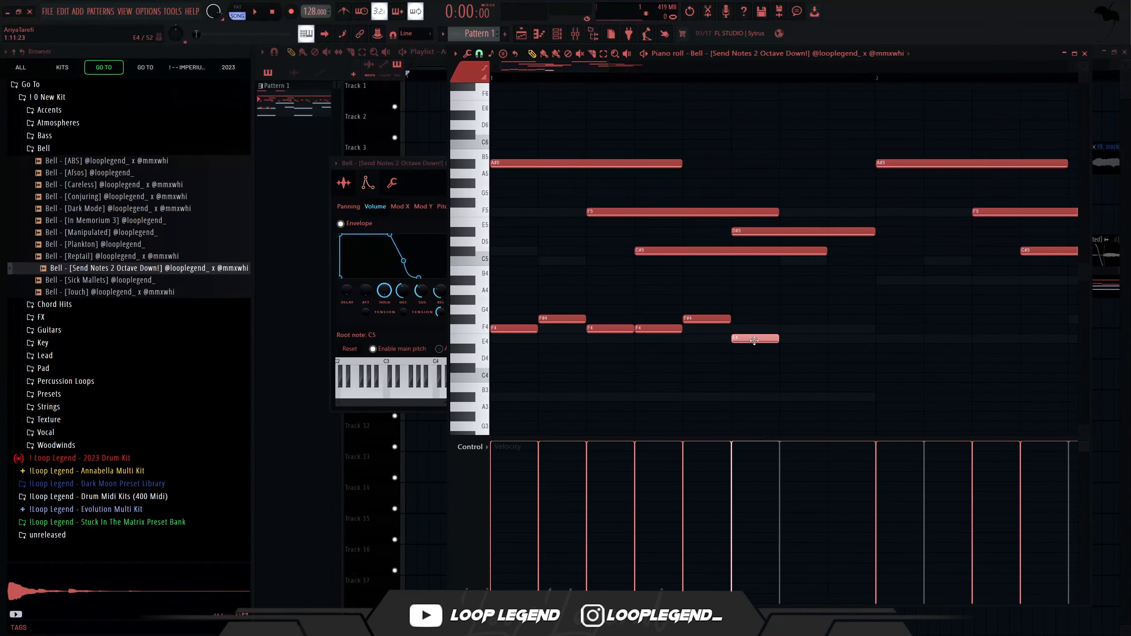
Fill the end of bar 1 with F4 and F#4 notes and duplicate the full low phrase into bar 2.
drag(862, 381, 329, 297)
key(ctrl+b)
scroll(673, 369, down, 3)
key(space)
drag(704, 353, 496, 363)
key(ctrl+b)
scroll(655, 395, down, 3)
key(ctrl+b)
key(ctrl+b)
key(Delete)
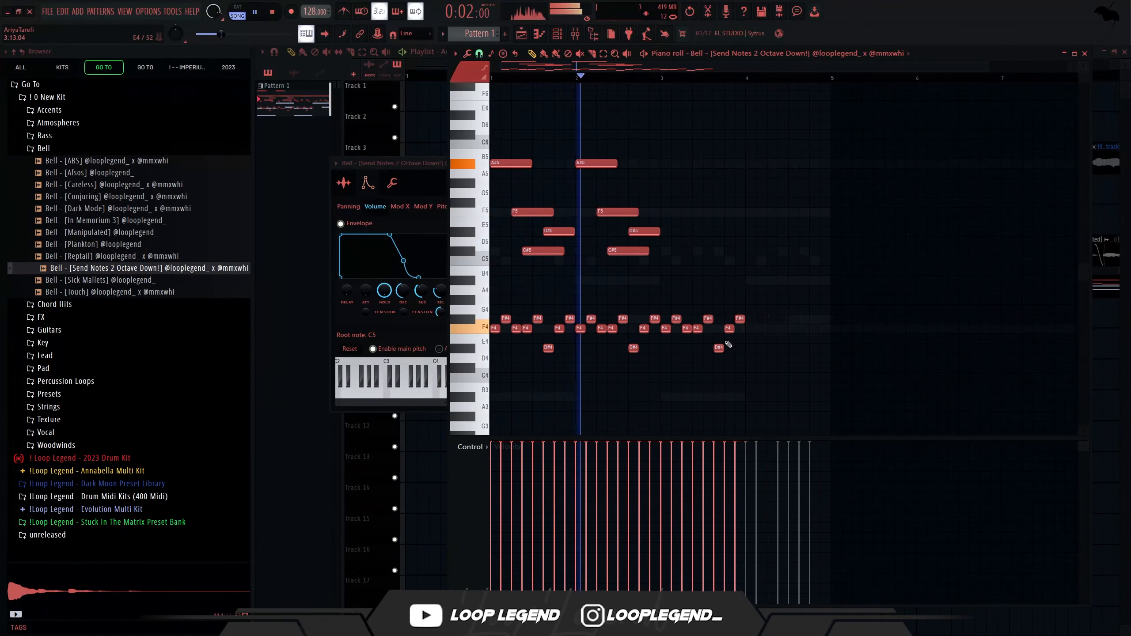
key(ctrl+z)
key(ctrl+z)
key(ctrl+z)
Duplicate both melody layers into bars 3 and 4 and transpose all the notes down two octaves.
key(ctrl+b)
drag(735, 340, 724, 376)
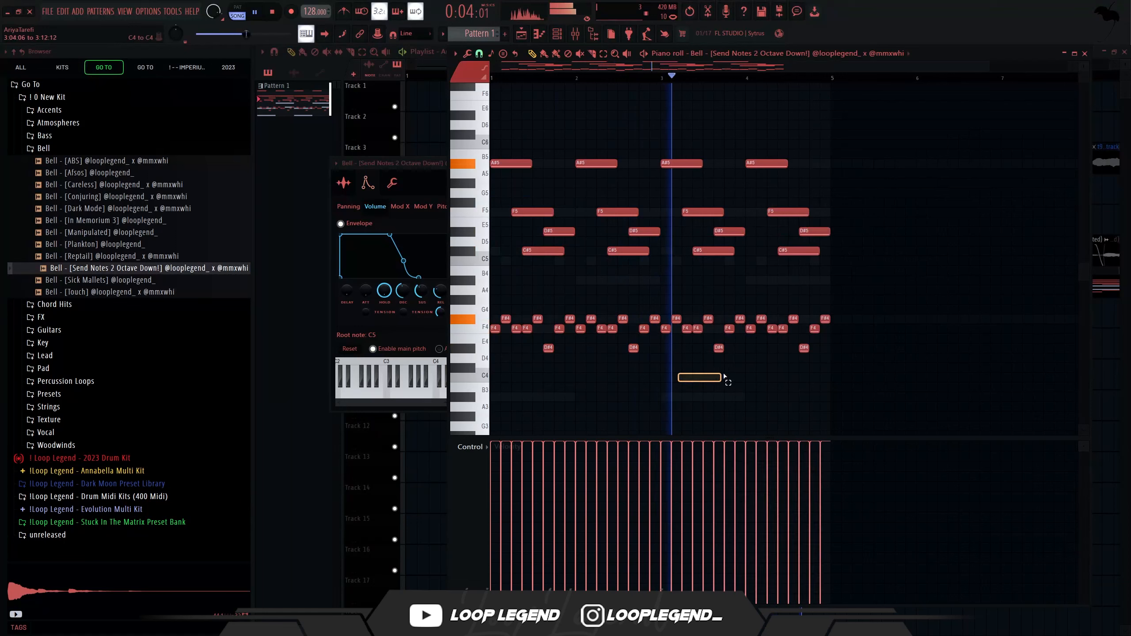
key(ctrl+Down)
key(ctrl+Down)
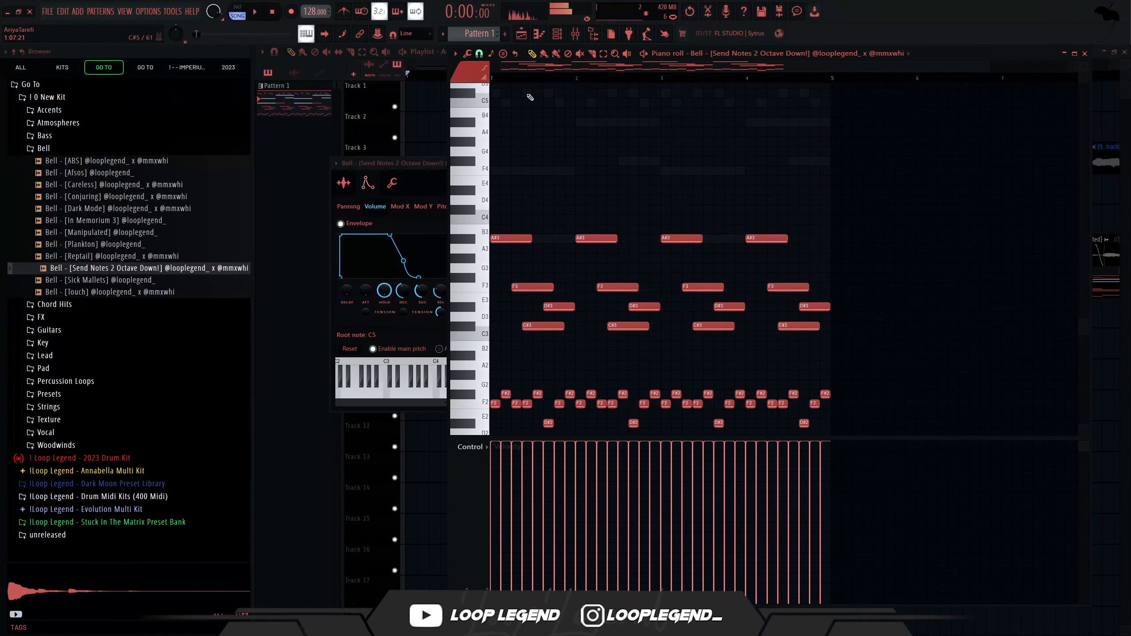
Route the Send Notes 2 Octave Down bell channel to mixer track 4.
key(F6)
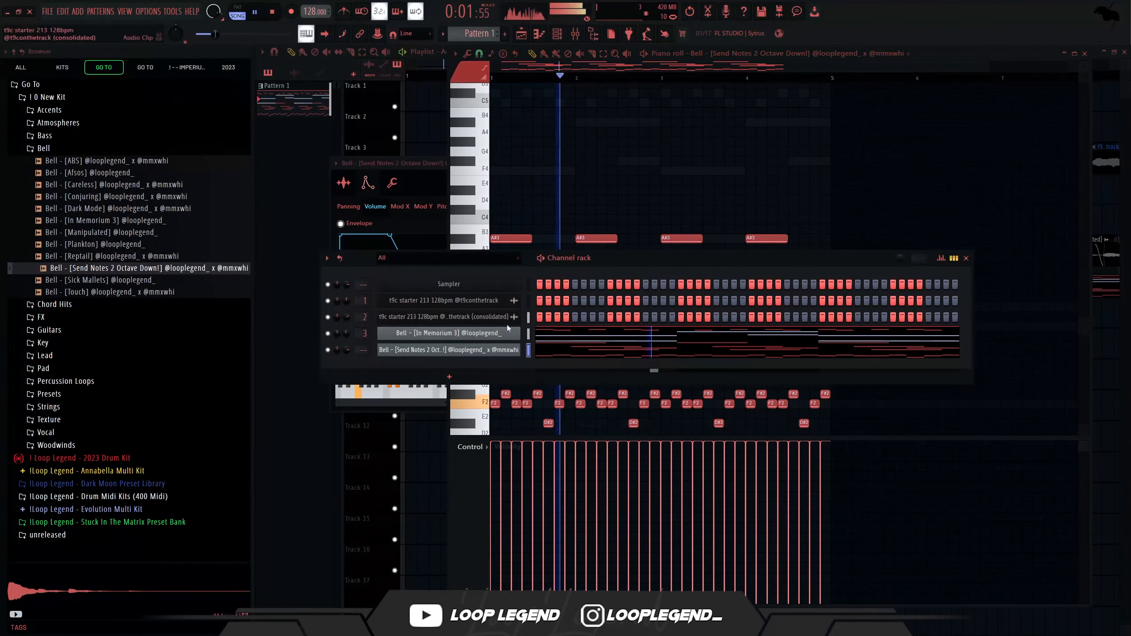
key(ctrl+l)
key(F6)
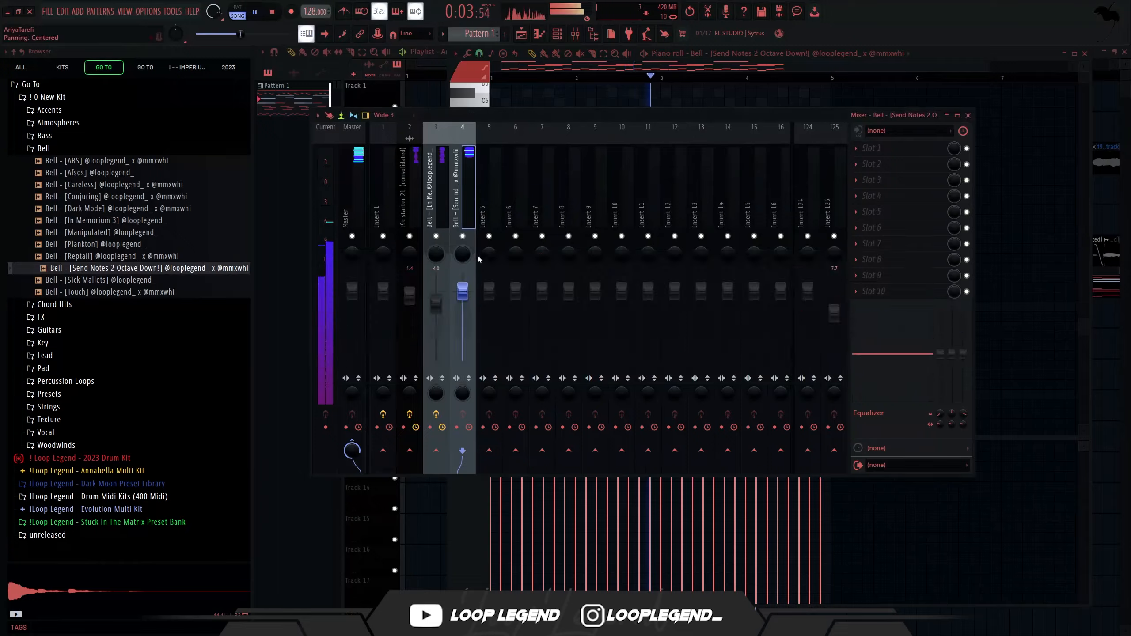
Insert Fruity Parametric EQ 2 in slot 3 of mixer track 4 with preset 01 Low Cut + High Cut and raise its low-cut frequency.
click(880, 130)
click(338, 596)
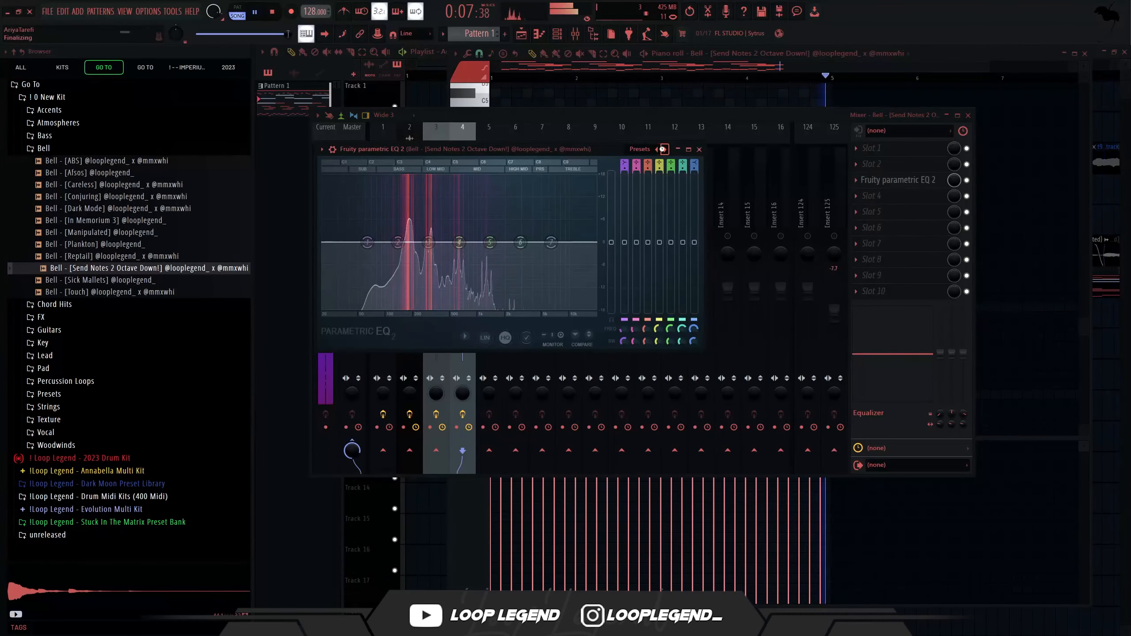
drag(360, 242, 403, 242)
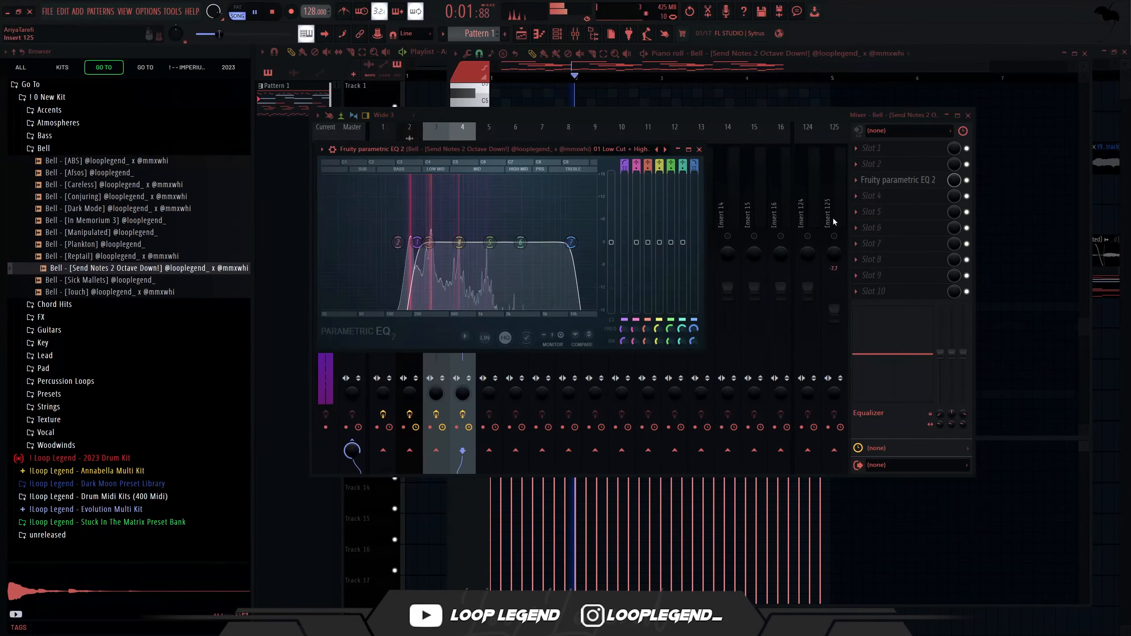
Insert SketchCassette II in slot 5 of mixer track 4 and switch it to its second preset.
click(871, 199)
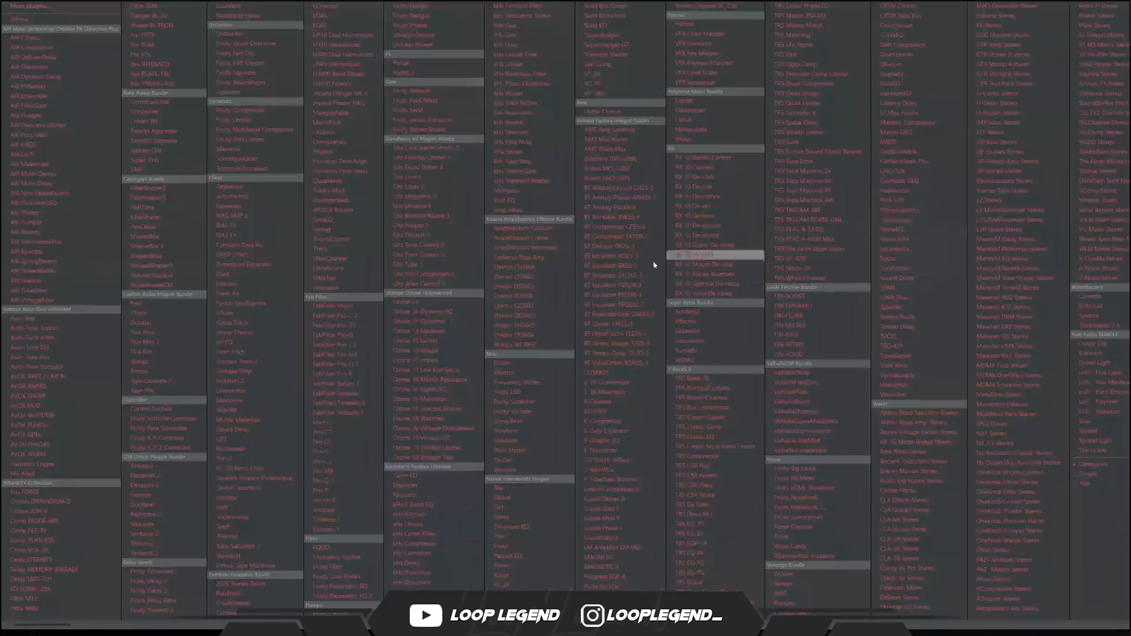
click(240, 486)
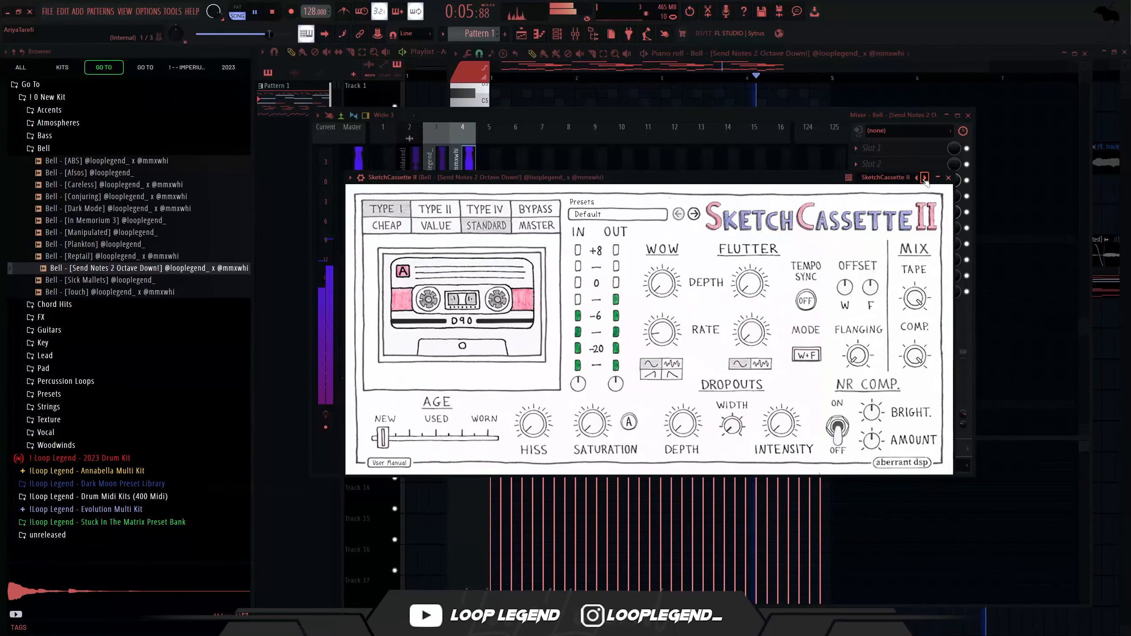
click(925, 178)
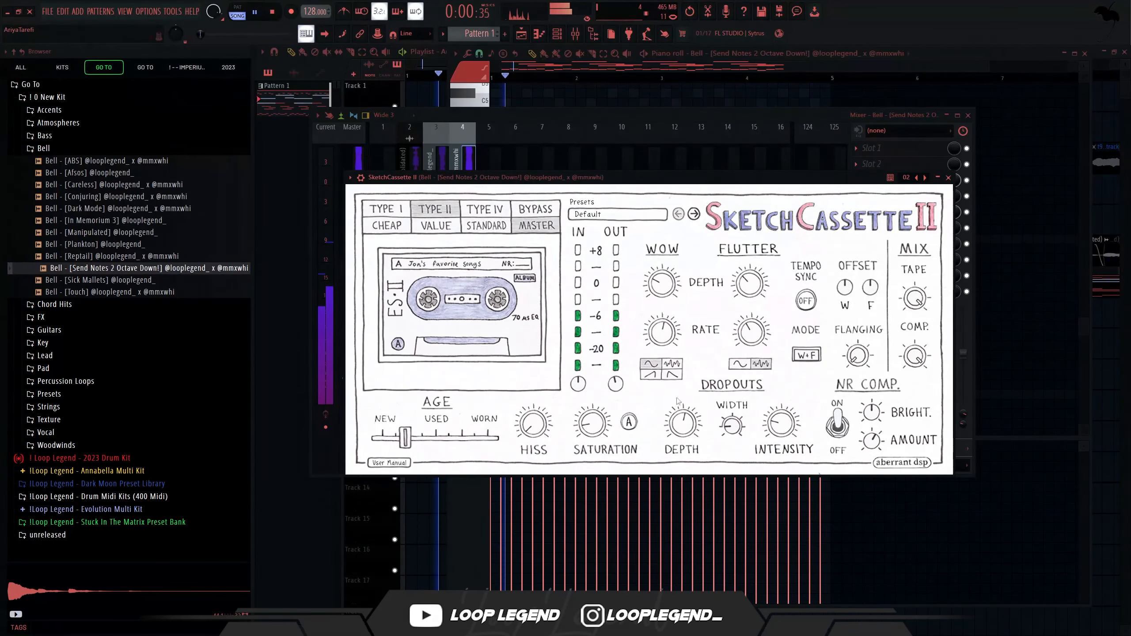
key(Escape)
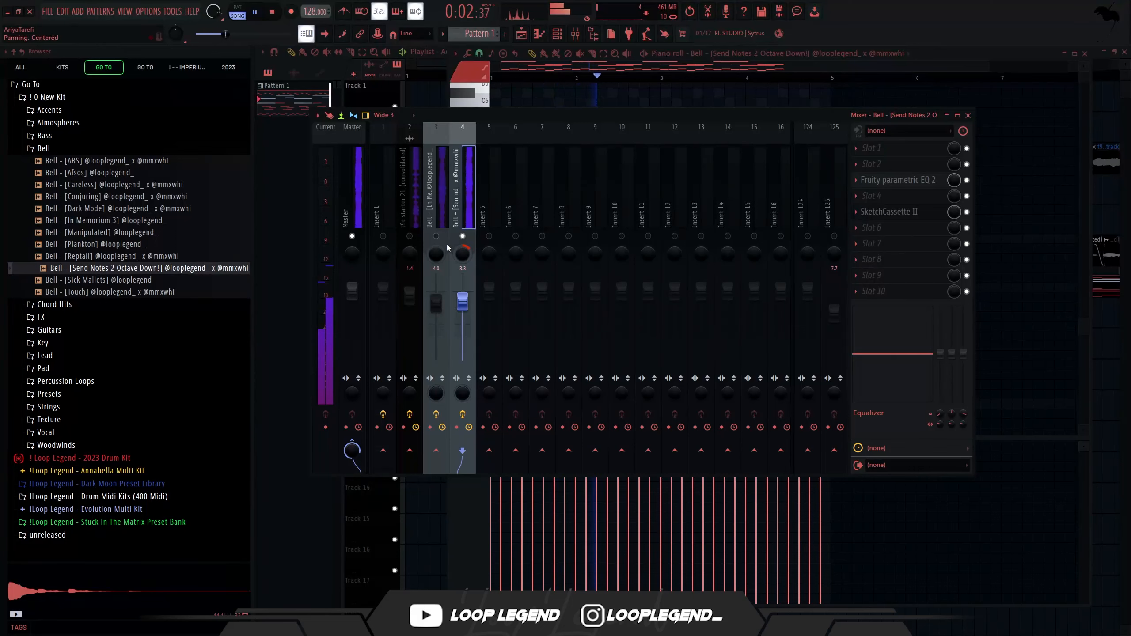
click(440, 202)
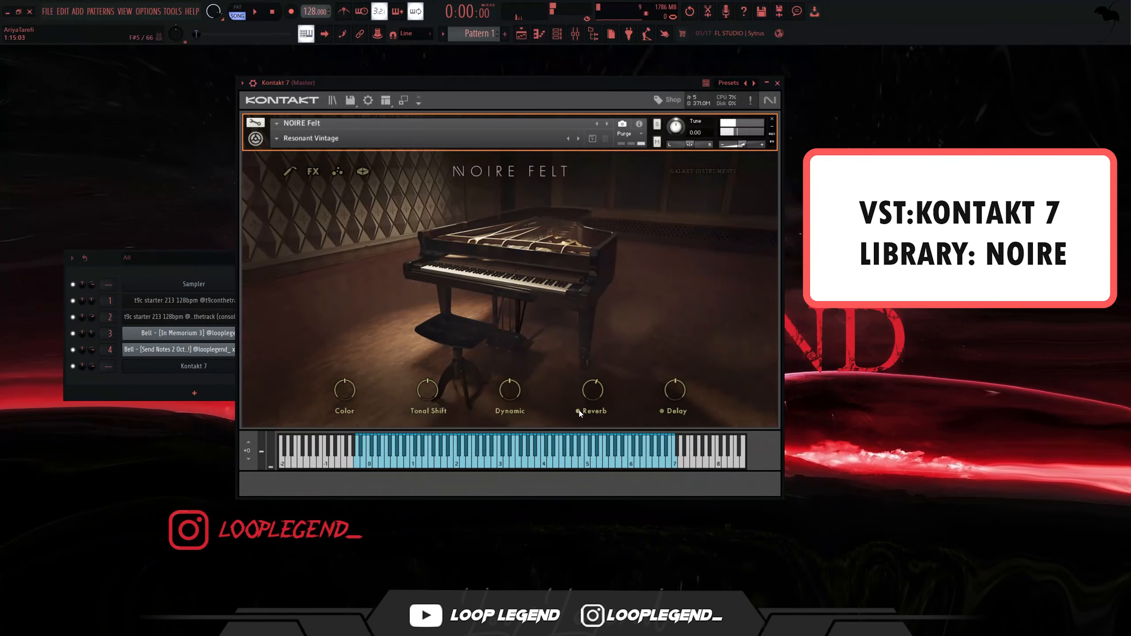
Toggle the Noire Felt piano's Delay effect and build a one-bar F5, C#5 and C5 chord in bar 1 of its piano roll.
click(663, 410)
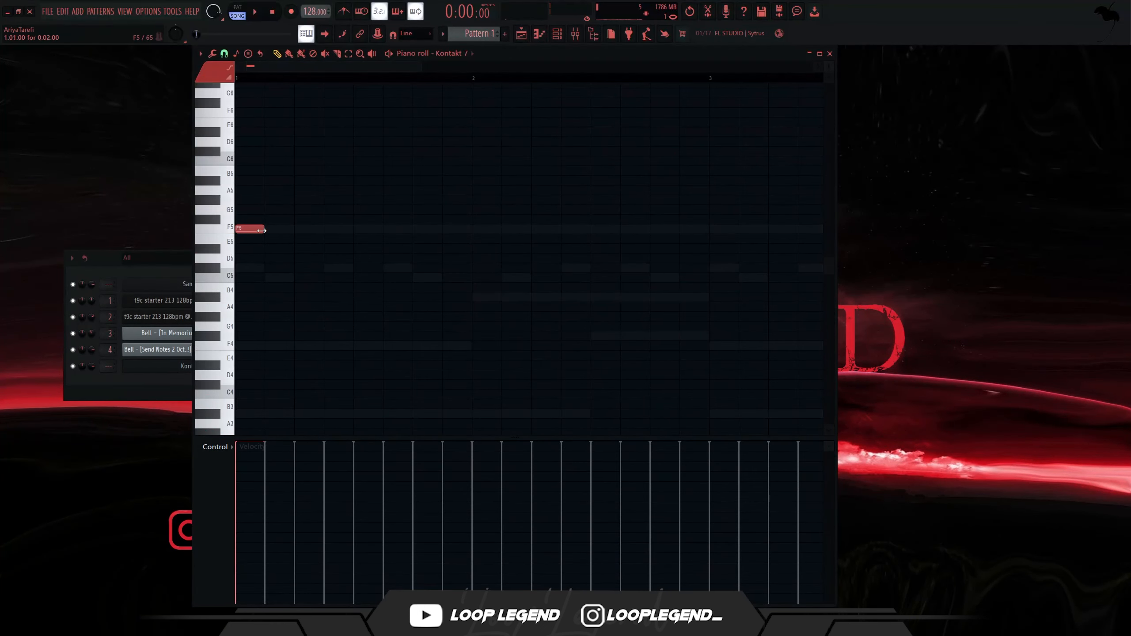
mouse_move(308, 269)
mouse_down()
mouse_move(249, 276)
mouse_move(249, 267)
mouse_up()
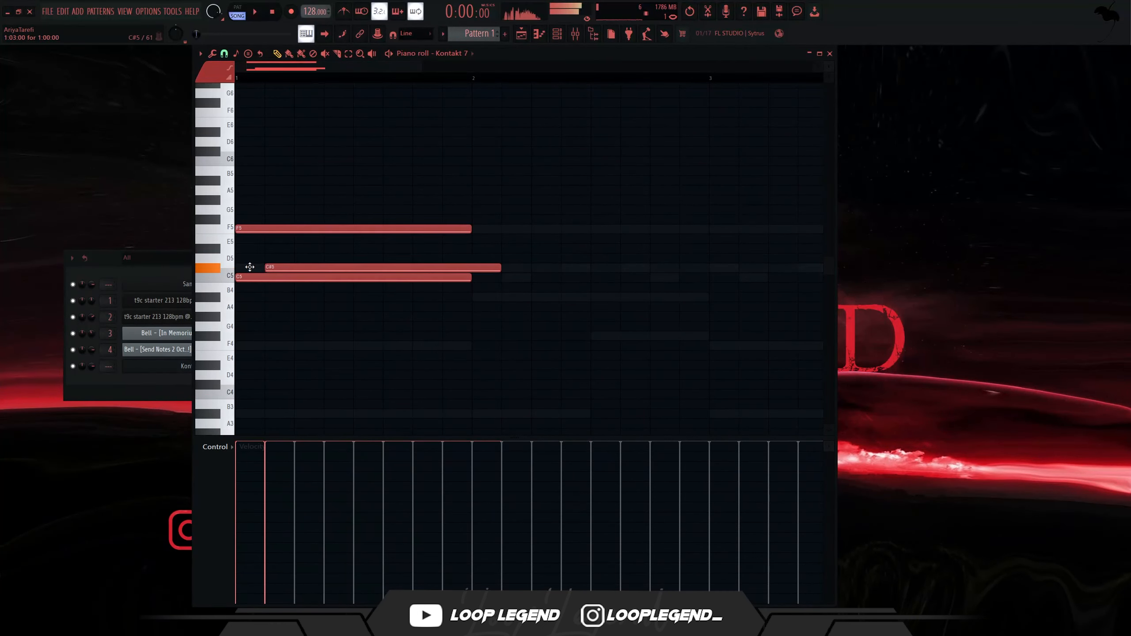
key(space)
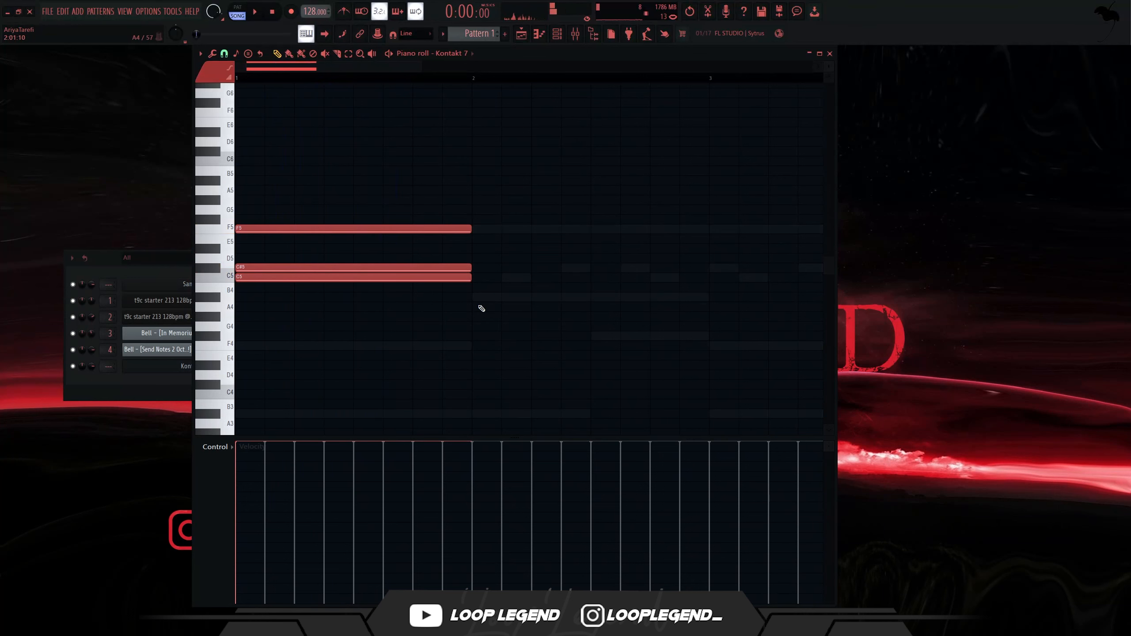
Duplicate the bar 1 piano chord into bars 2 and 3.
key(ctrl+b)
scroll(372, 335, down, 3)
key(ctrl+b)
Add a one-bar A#3 bass note under the chord in bar 1 and duplicate it into bar 2.
drag(340, 317, 165, 405)
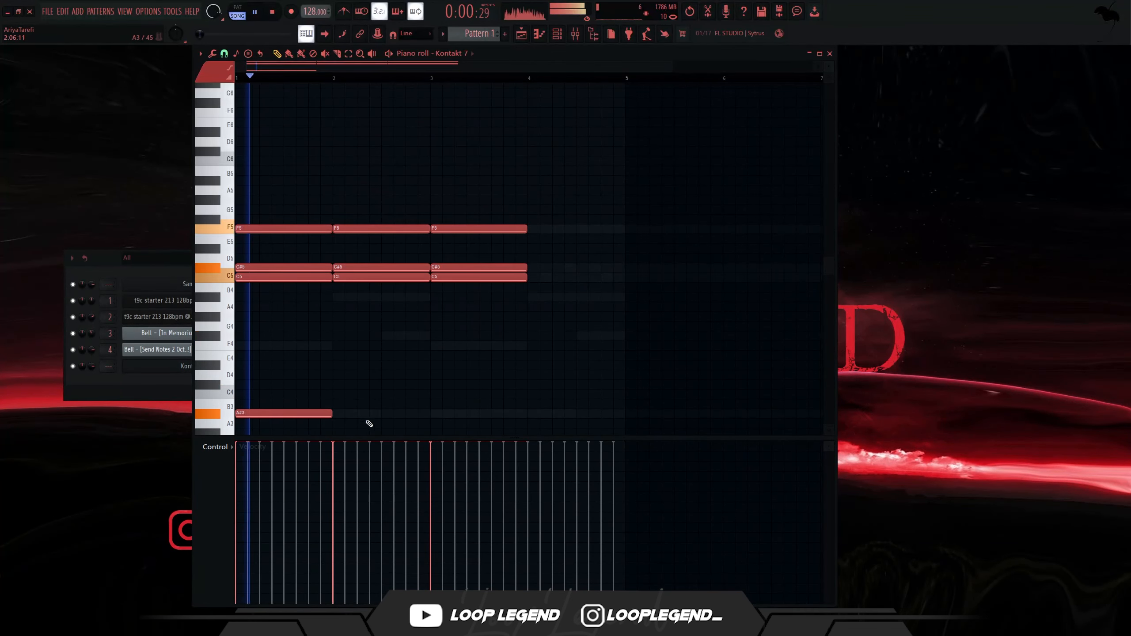
drag(363, 403, 303, 419)
key(ctrl+b)
Rework the bar 2 chord so C#5 fills the first half of the bar and C5 fills the second half.
right_click(348, 246)
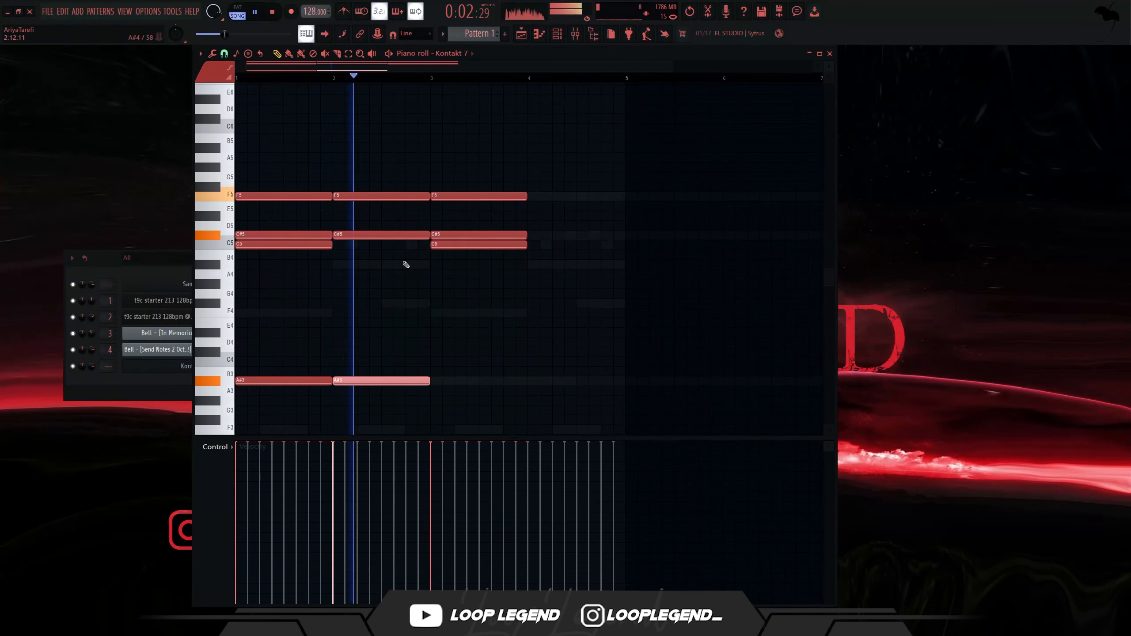
drag(405, 246, 384, 249)
key(space)
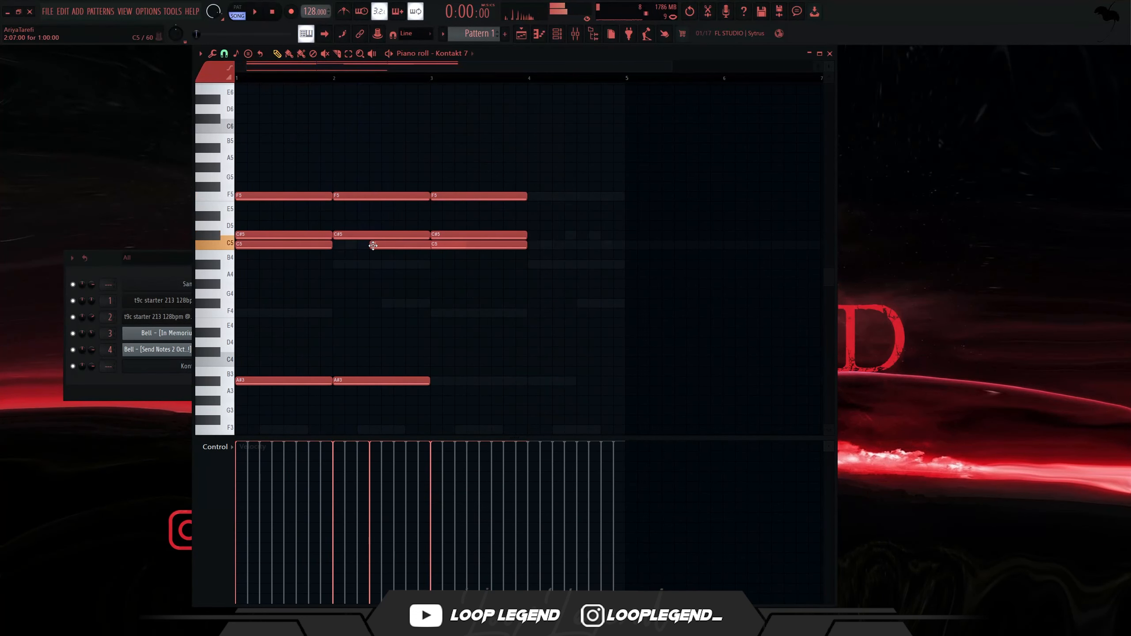
drag(392, 245, 430, 242)
Delete the C5, C#5 and F5 chord notes in bar 3.
right_click(476, 245)
right_click(479, 235)
right_click(484, 196)
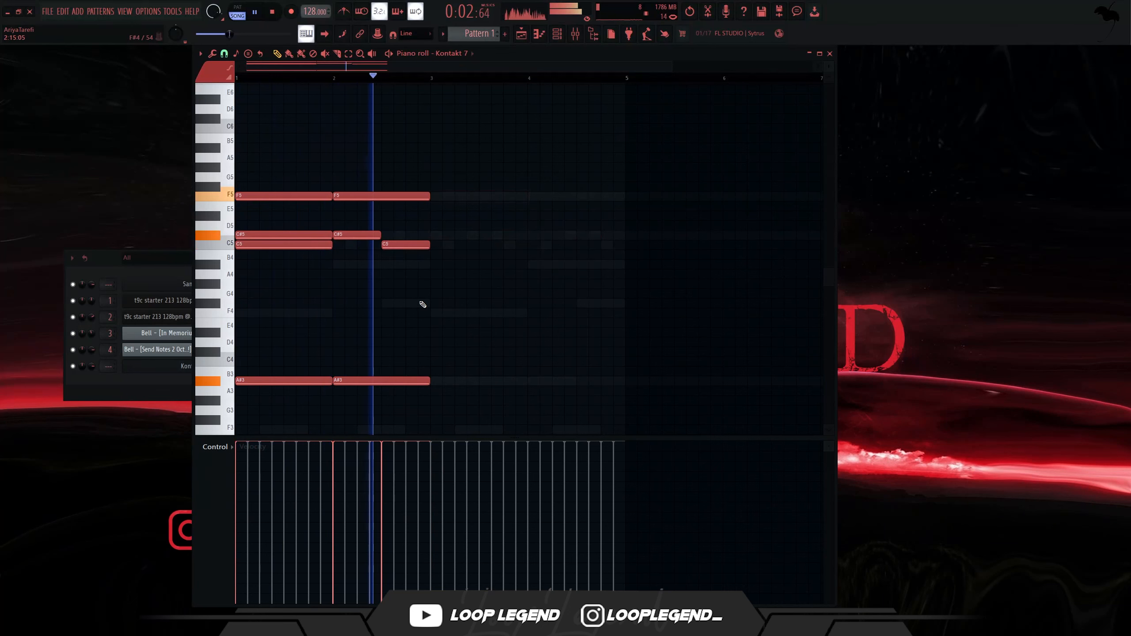
Add A#4 and F#4 notes in the second half of bar 2 and repeat the bar 1–2 chords in bars 3 and 4.
key(ctrl+b)
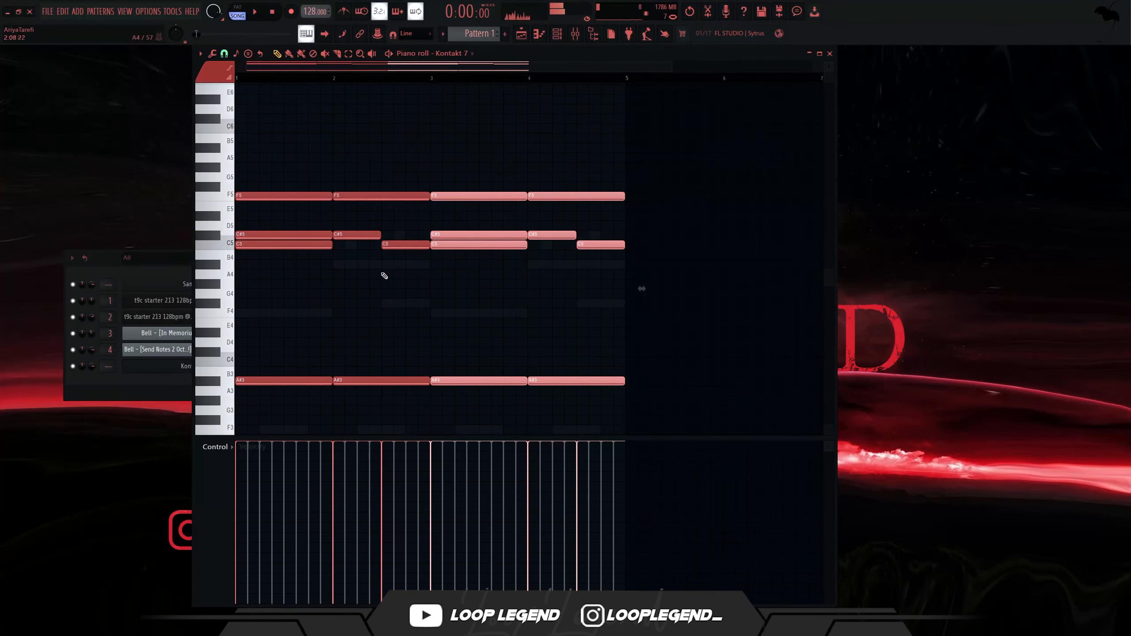
click(381, 267)
click(390, 305)
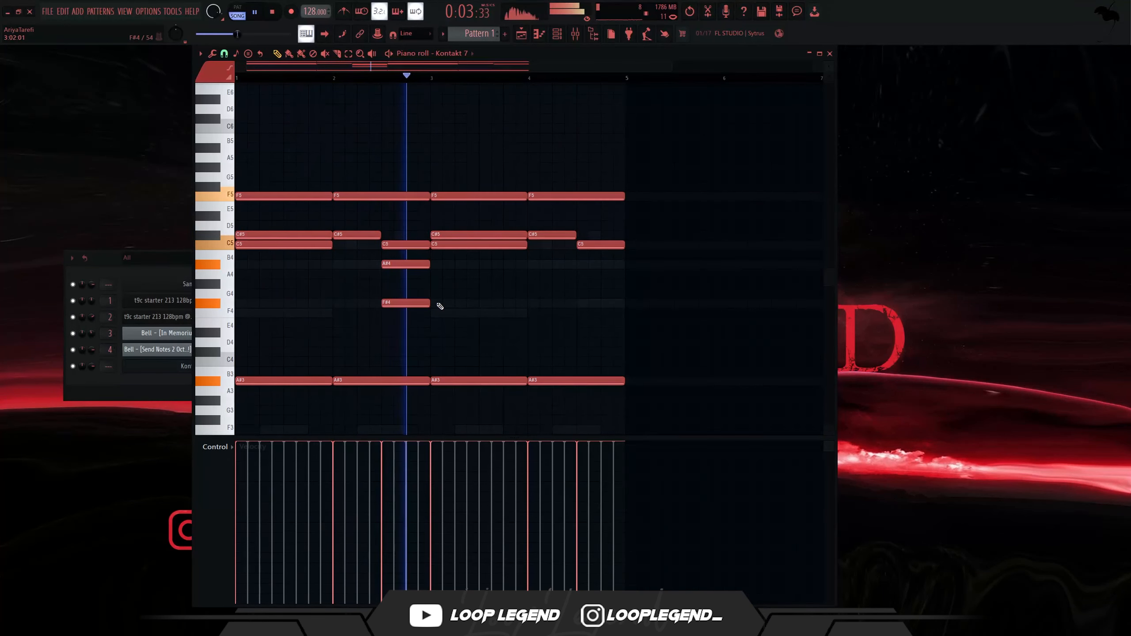
drag(627, 404, 495, 153)
key(Delete)
key(ctrl+b)
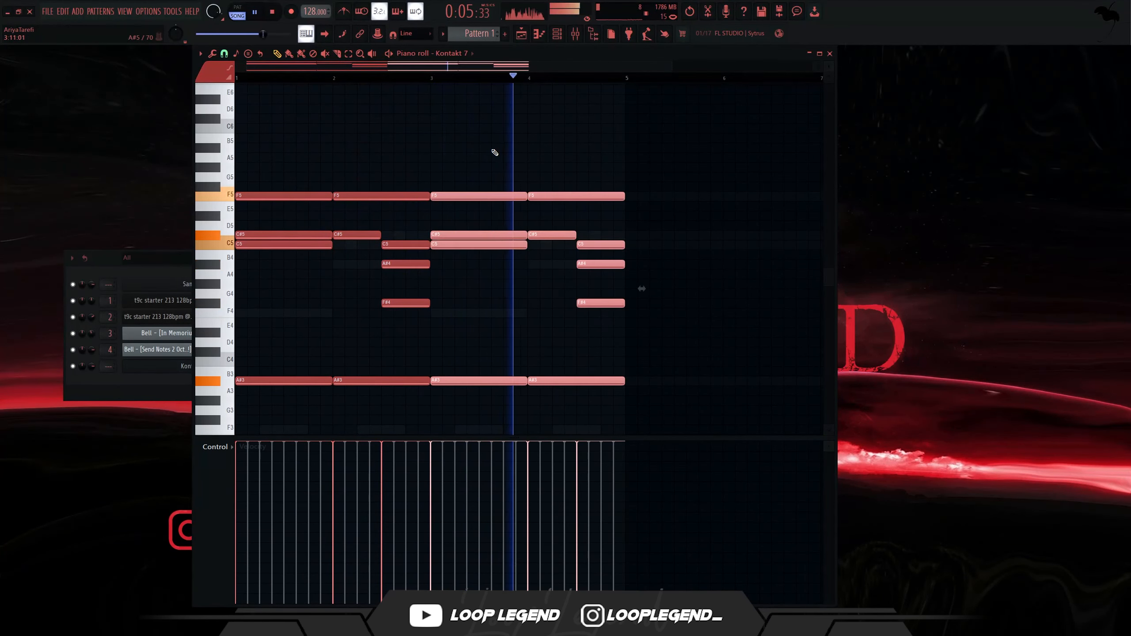
Lower the four A#3 bass notes of the piano part by one octave.
scroll(396, 323, down, 5)
key(ctrl+Down)
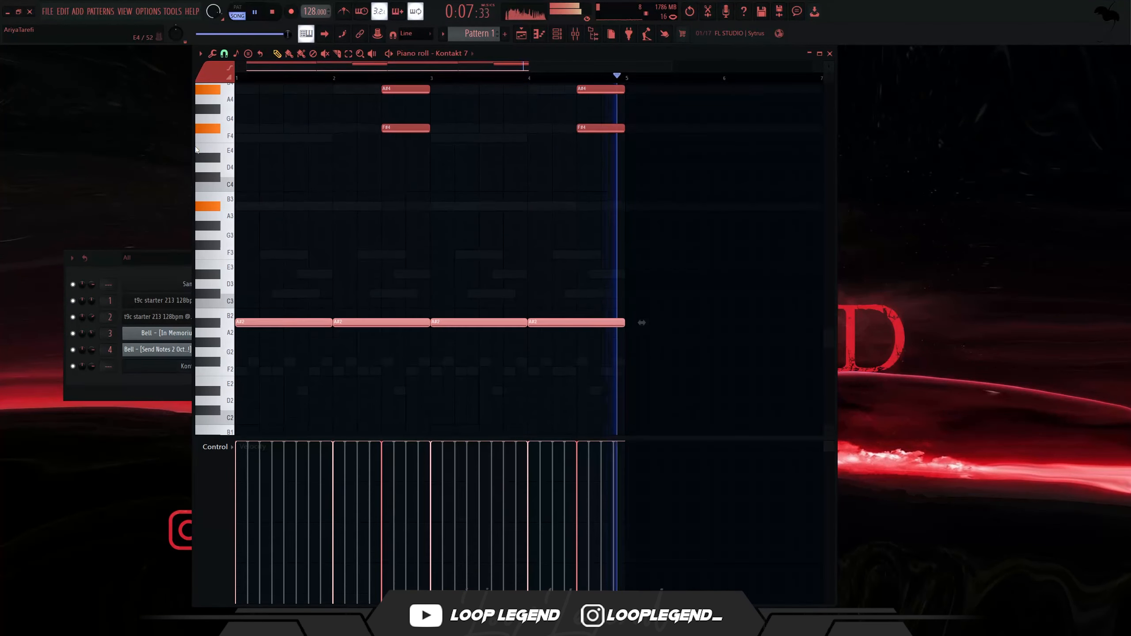
key(space)
scroll(218, 307, down, 1)
click(529, 423)
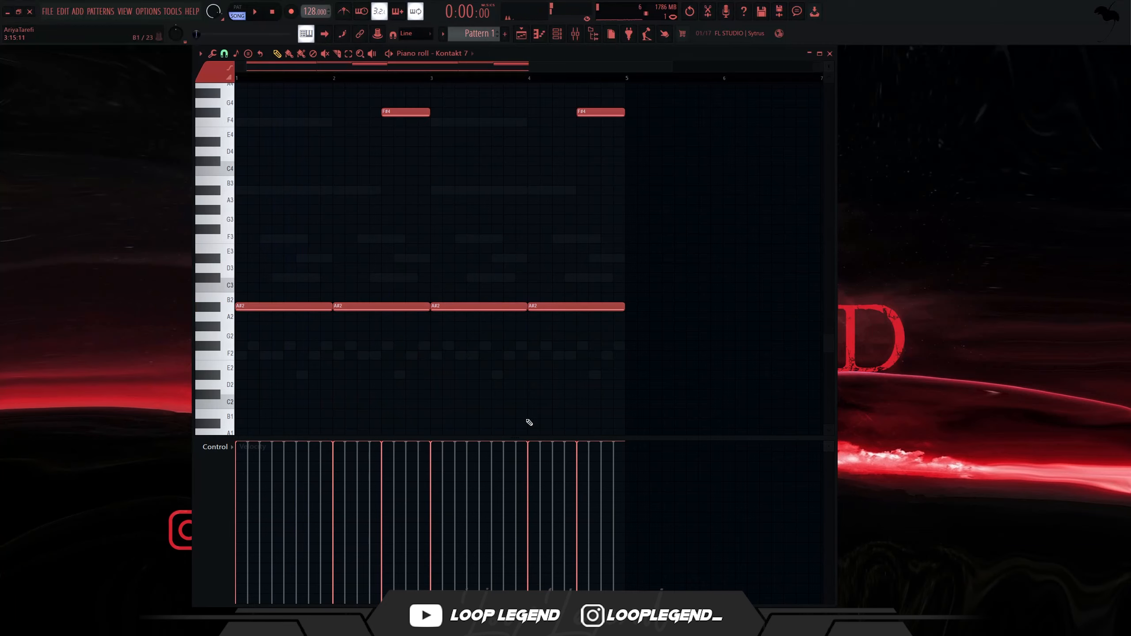
Switch to the next preset in the Finisher Voodoo effect on the Kontakt 7 piano while the pattern plays.
key(space)
scroll(427, 258, down, 3)
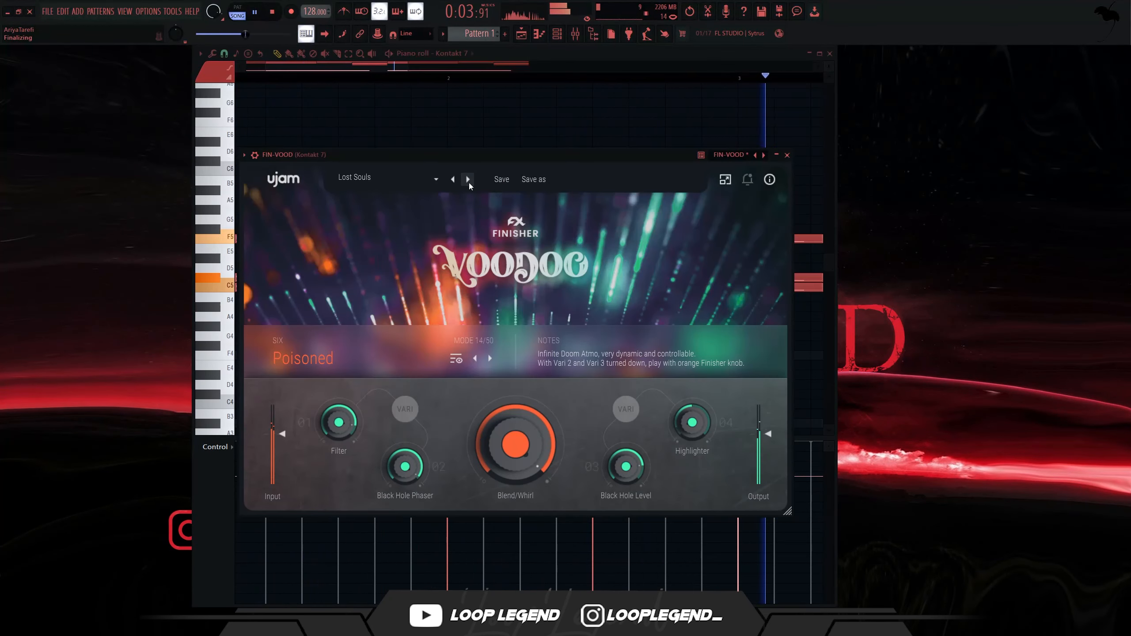
click(467, 179)
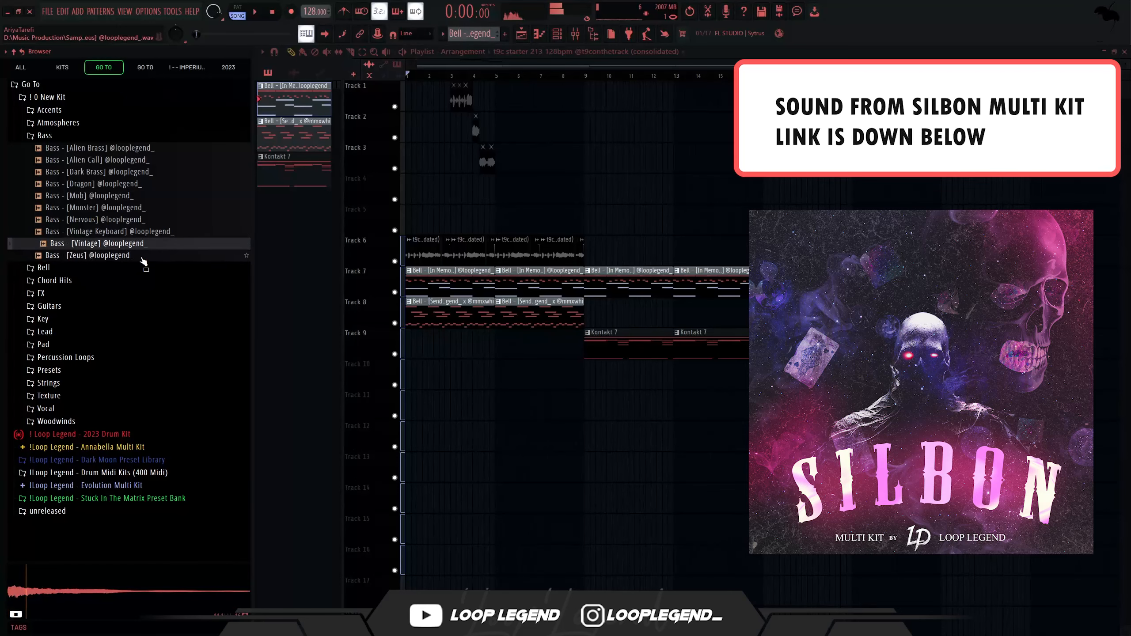
Load the Bass - [Vintage] sample into a new channel and open its piano roll.
right_click(135, 250)
click(174, 260)
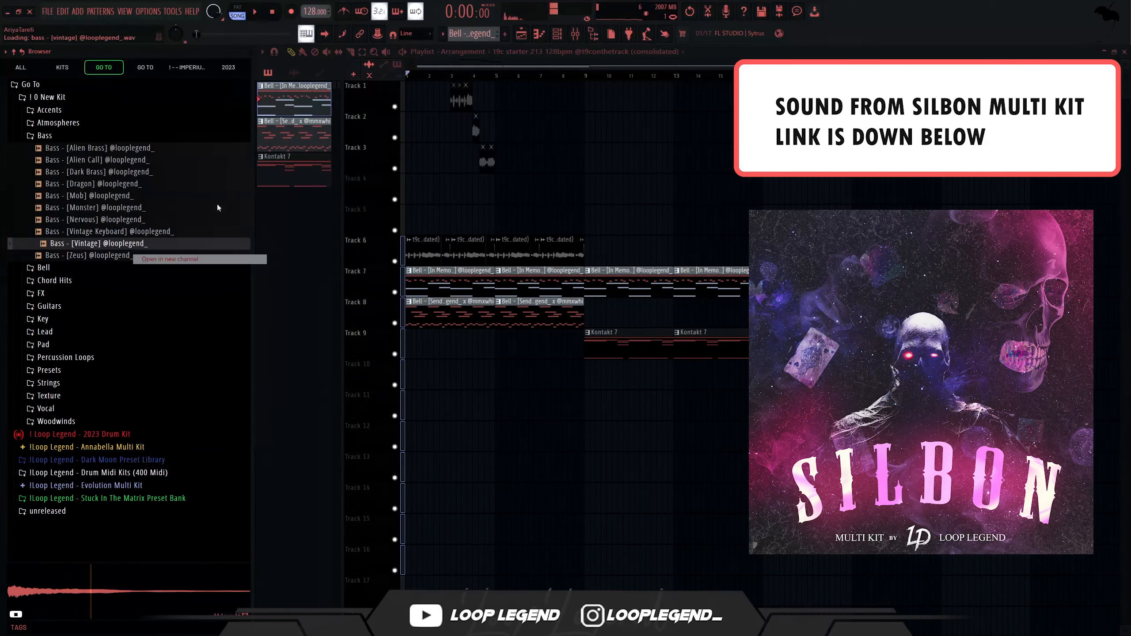
key(F7)
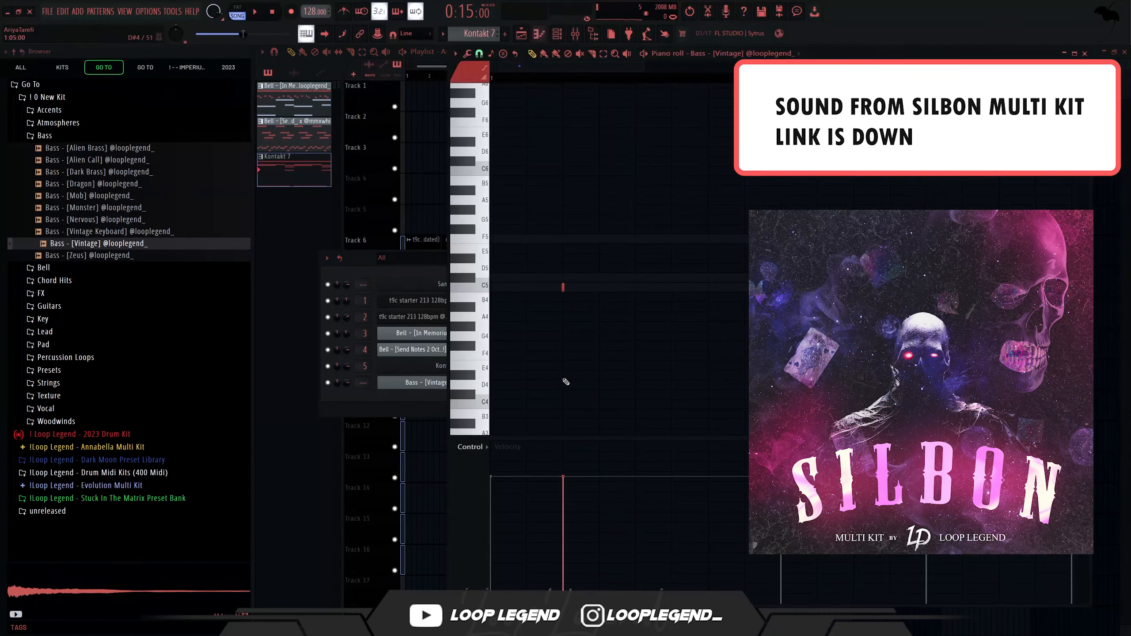
Draw an A#4 bass note from beat 2 of bar 1 to the end of bar 2 and repeat it in bars 3 and 4.
key(space)
scroll(668, 290, down, 3)
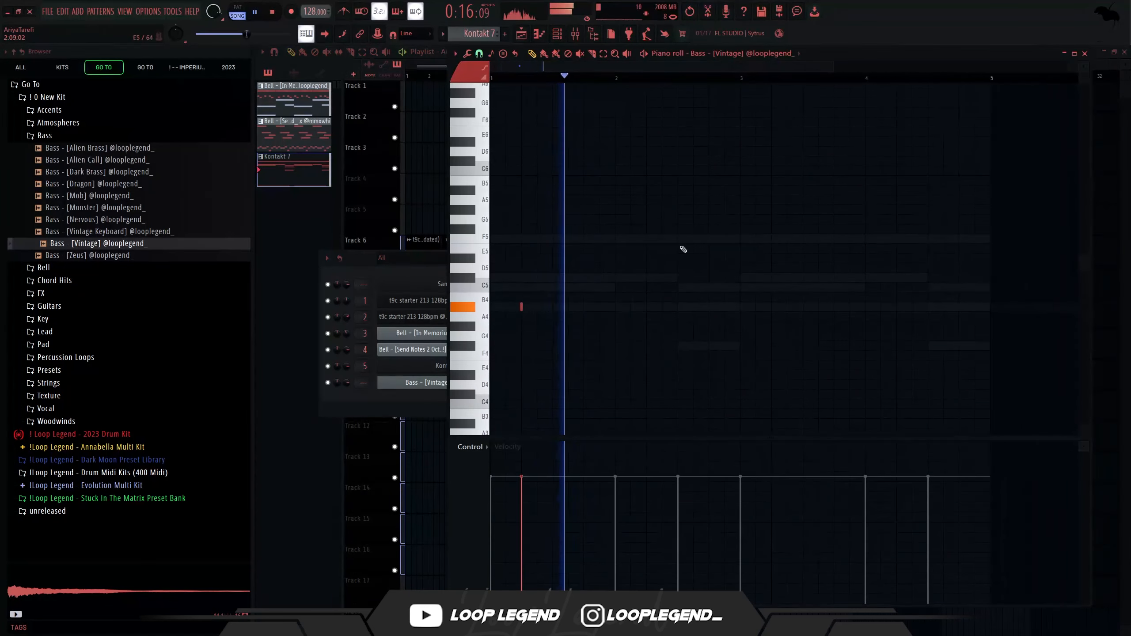
click(742, 151)
right_click(741, 151)
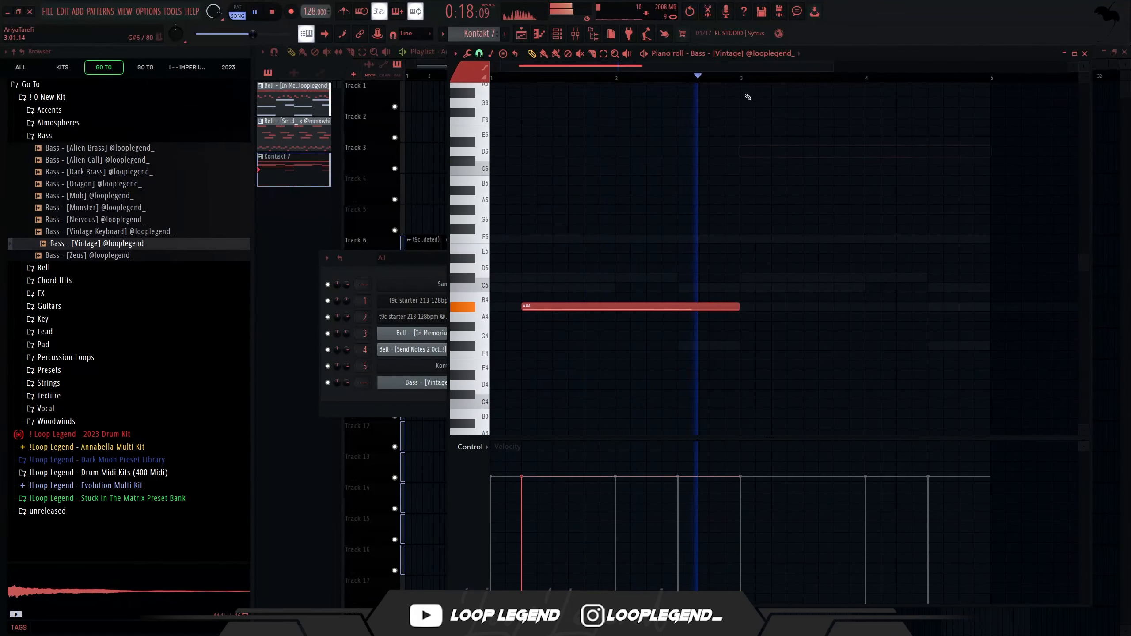
key(ctrl+a)
key(ctrl+b)
scroll(743, 414, down, 3)
drag(733, 414, 815, 419)
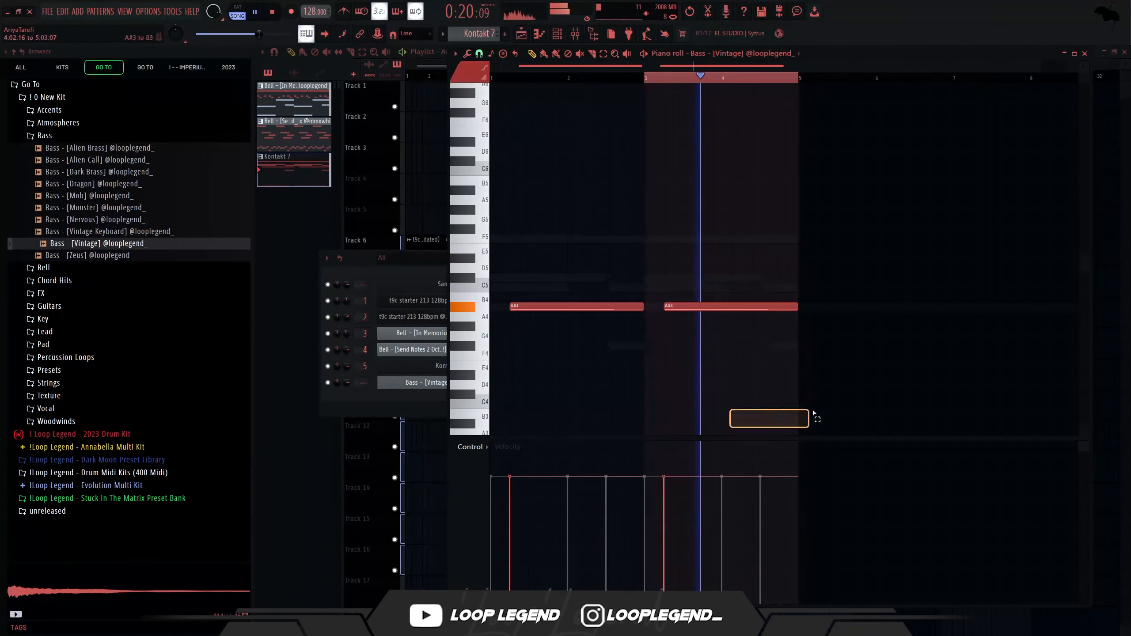
right_click(443, 387)
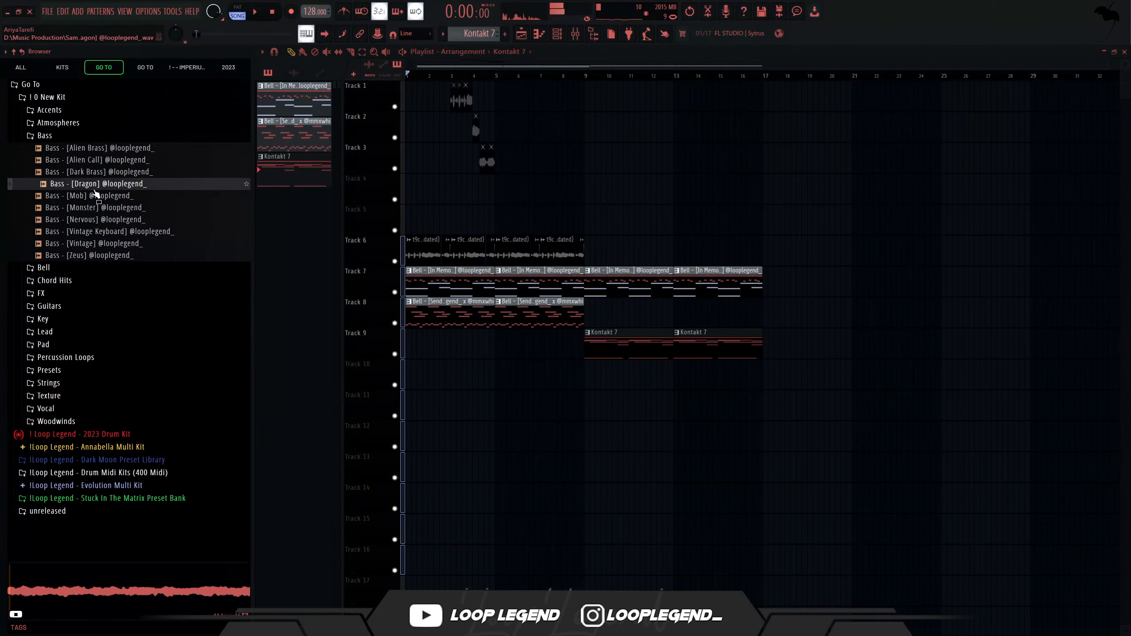
Audition the bass samples and load Bass - [Mob] into a new channel.
click(98, 208)
click(101, 196)
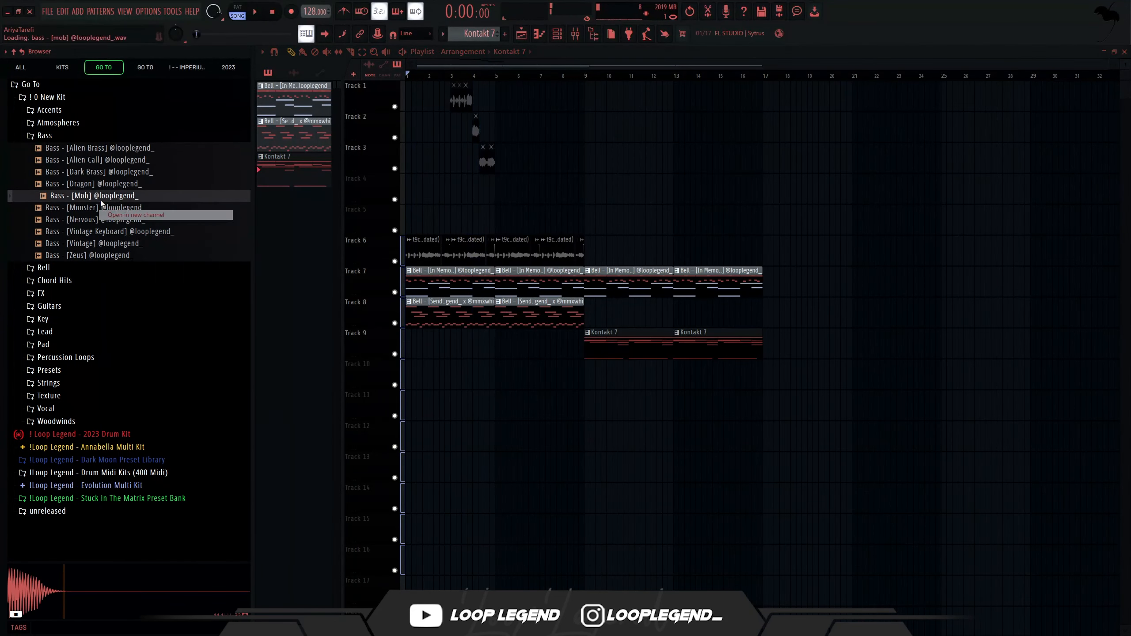
key(Escape)
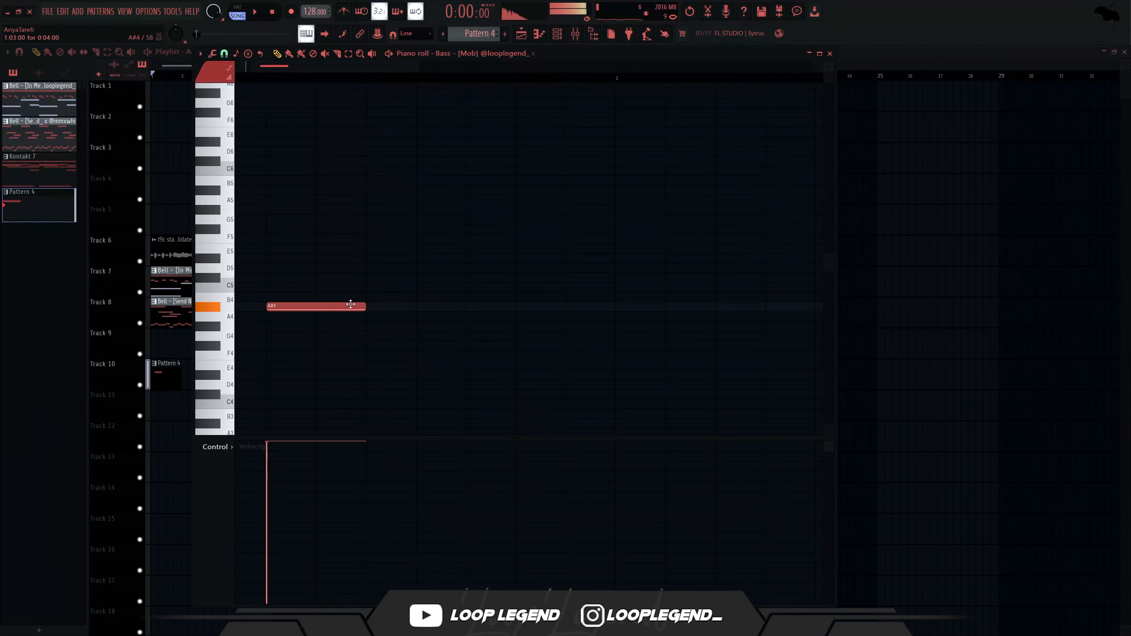
Build a Mob bass rhythm of short A#5 notes, three back to back at the start of bar 1 and two in bar 2.
key(space)
drag(337, 307, 386, 304)
key(space)
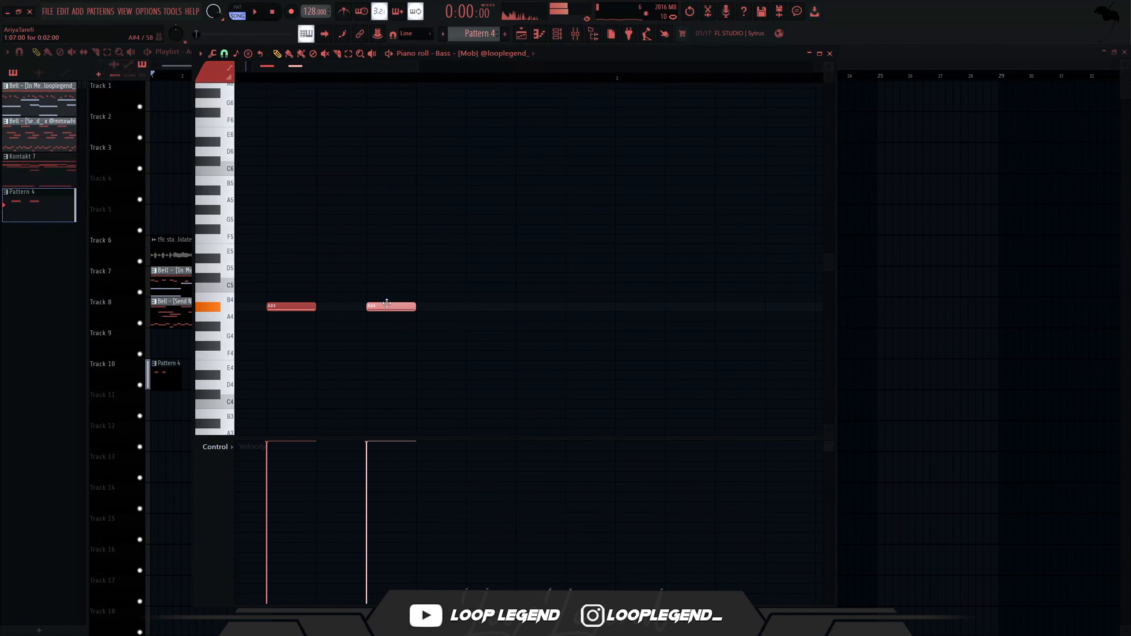
key(space)
click(354, 307)
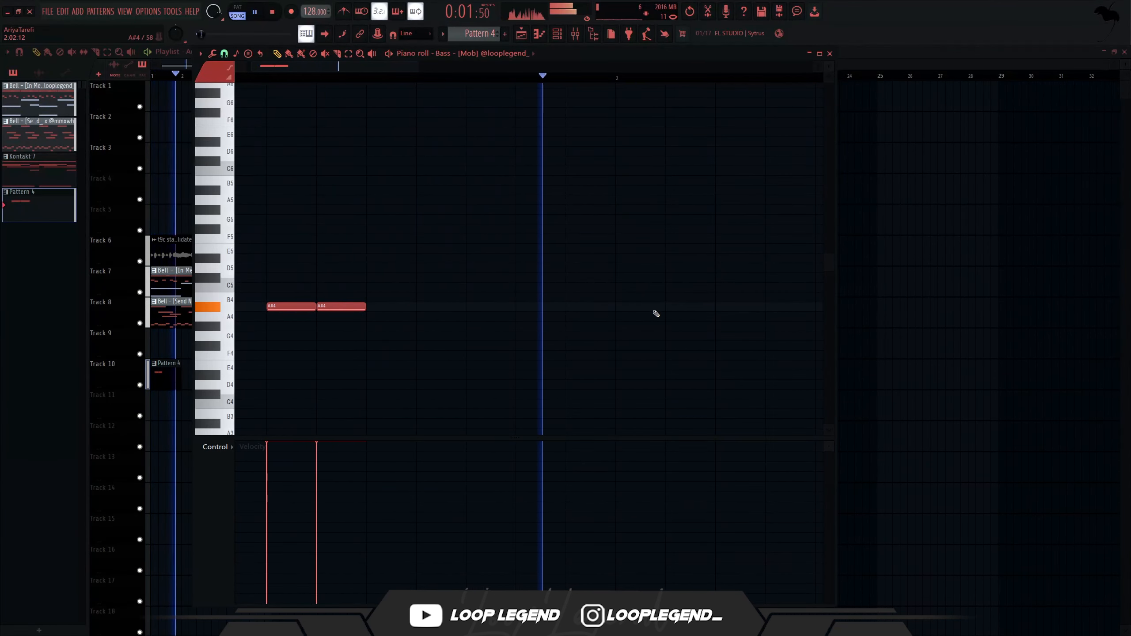
click(592, 307)
click(695, 306)
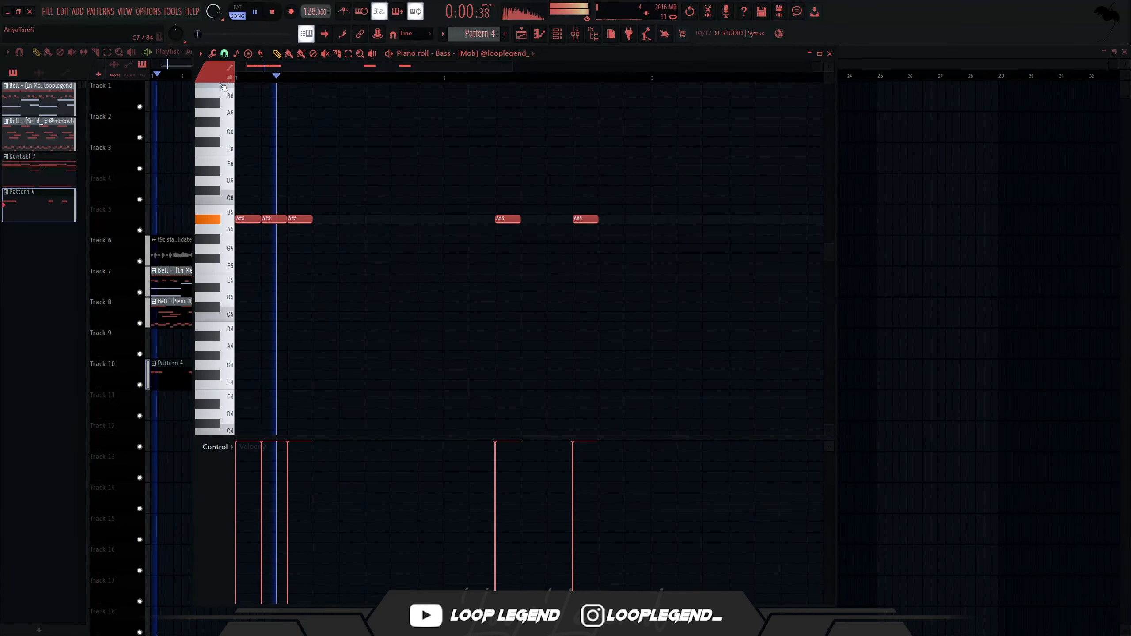
Lower every Mob bass note except the first by one octave to A#4.
key(space)
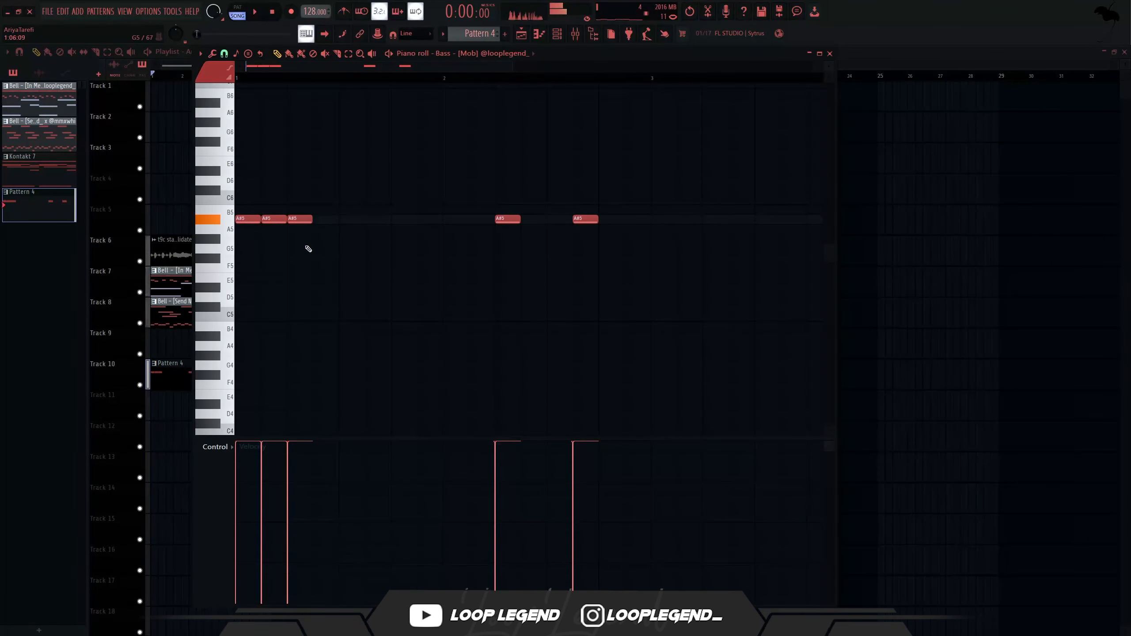
key(space)
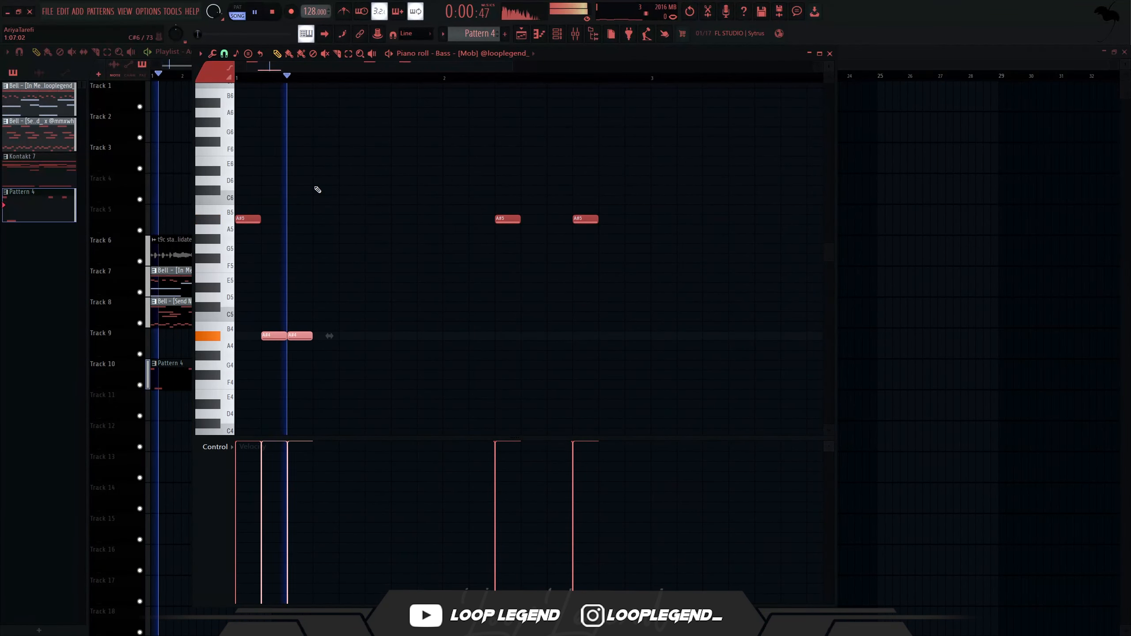
drag(480, 292, 613, 200)
key(ctrl+Down)
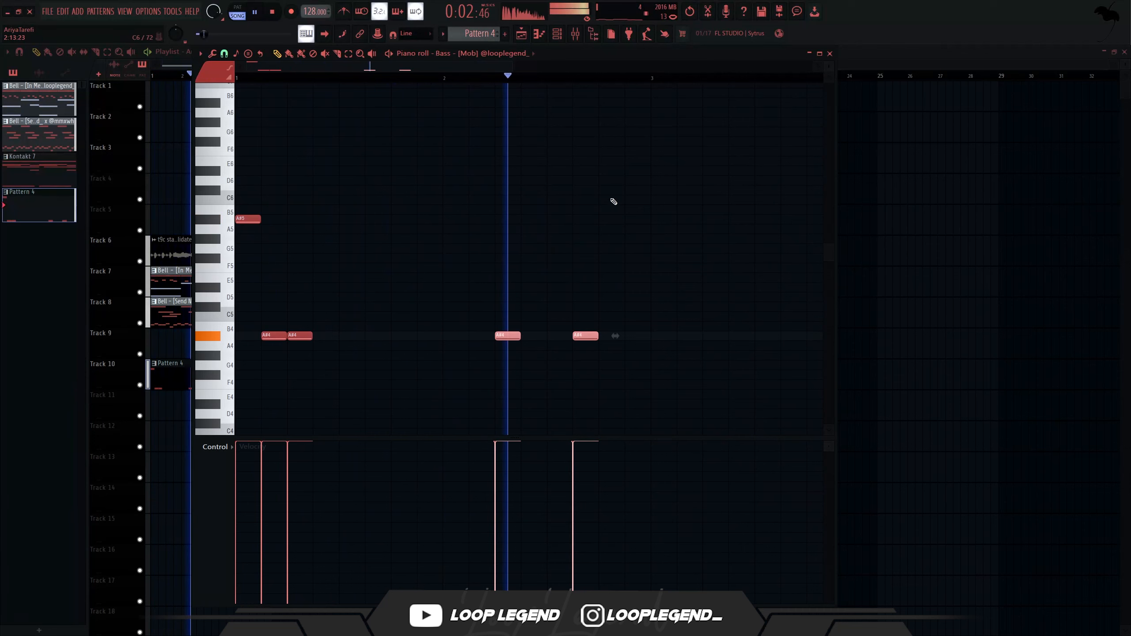
Duplicate the two-bar Mob bass pattern into bars 3 and 4.
ctrl+click(676, 109)
drag(651, 83, 238, 83)
key(ctrl+b)
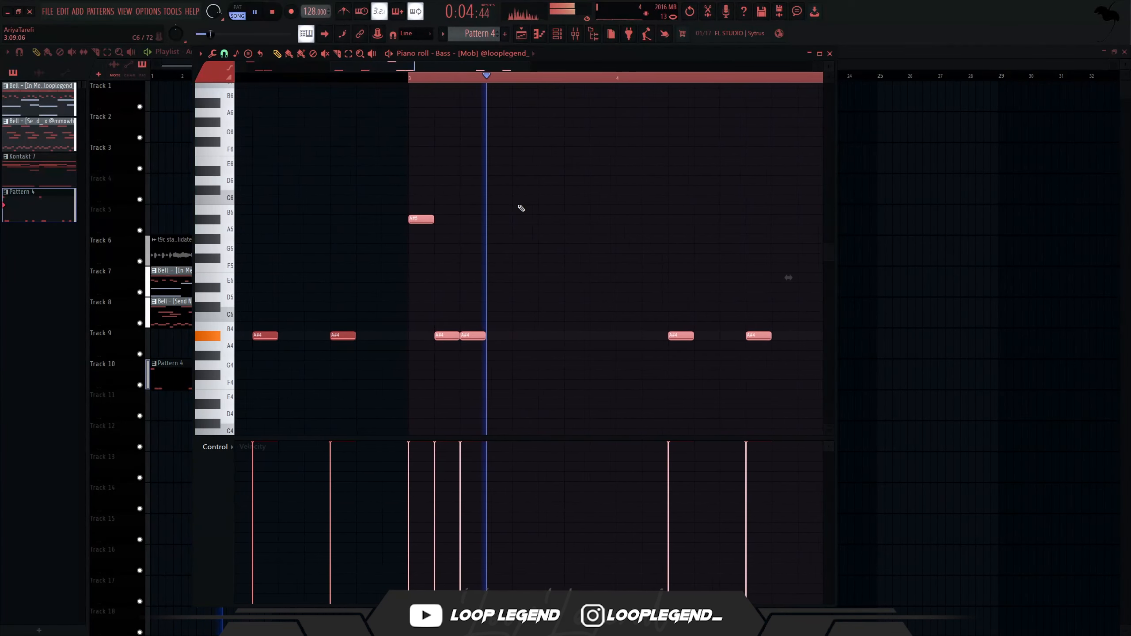
Delete the A#5 note in bar 3 and add an A#4 note near the end of bar 4.
right_click(417, 220)
scroll(485, 232, down, 3)
scroll(559, 332, up, 2)
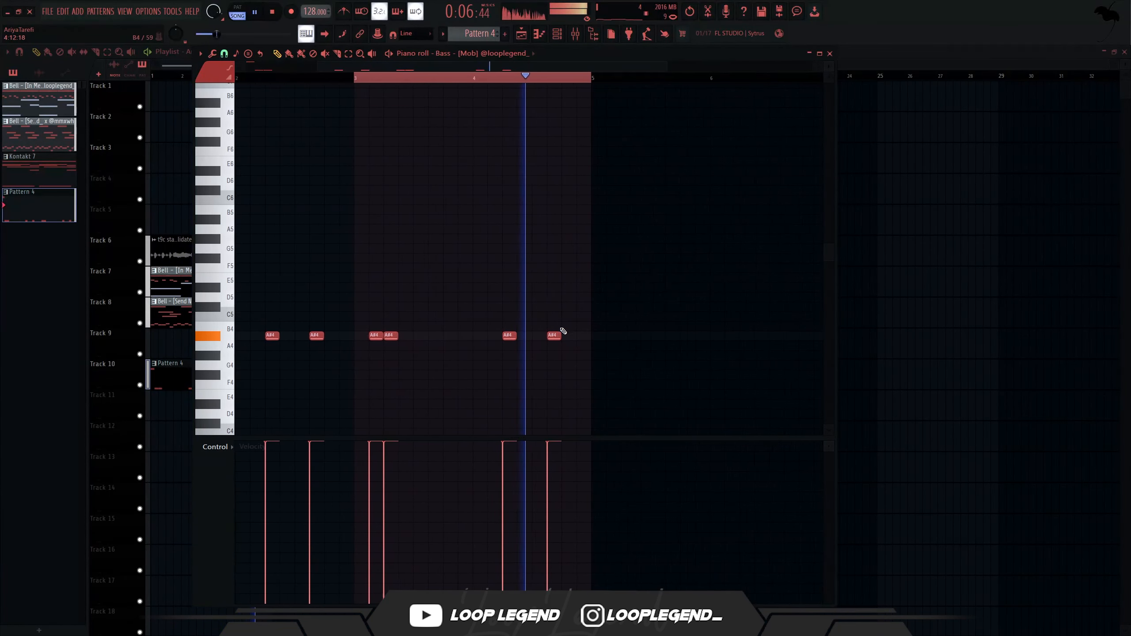
click(579, 335)
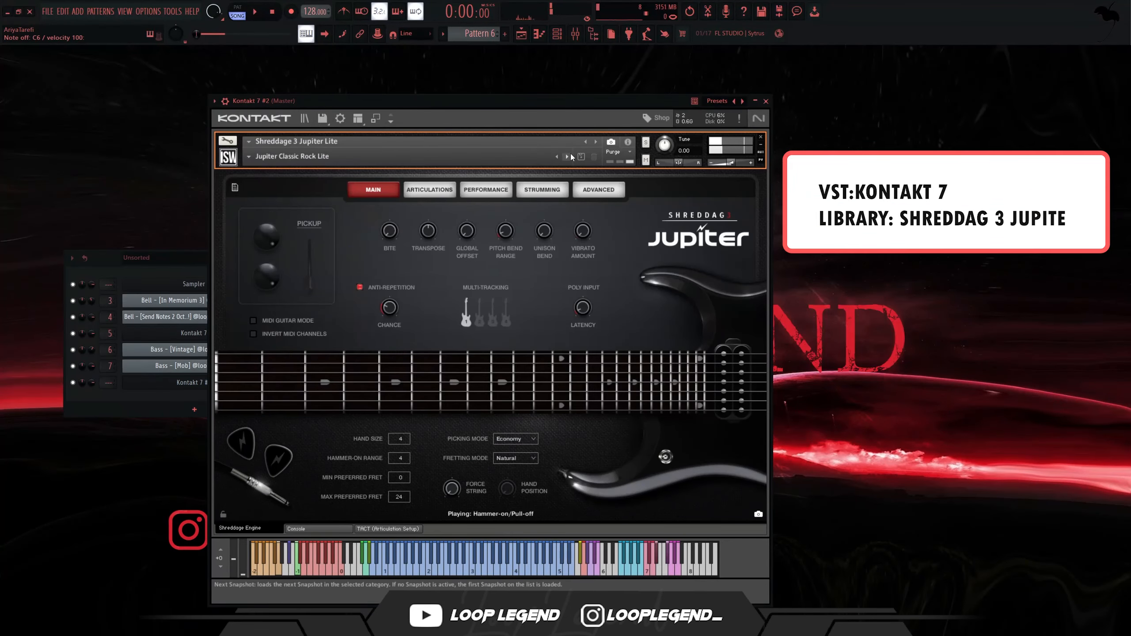
Load the next Shreddage 3 Jupiter Lite snapshot in the second Kontakt 7 and audition its sound.
click(567, 157)
click(573, 94)
key(n)
click(558, 101)
drag(558, 99, 553, 99)
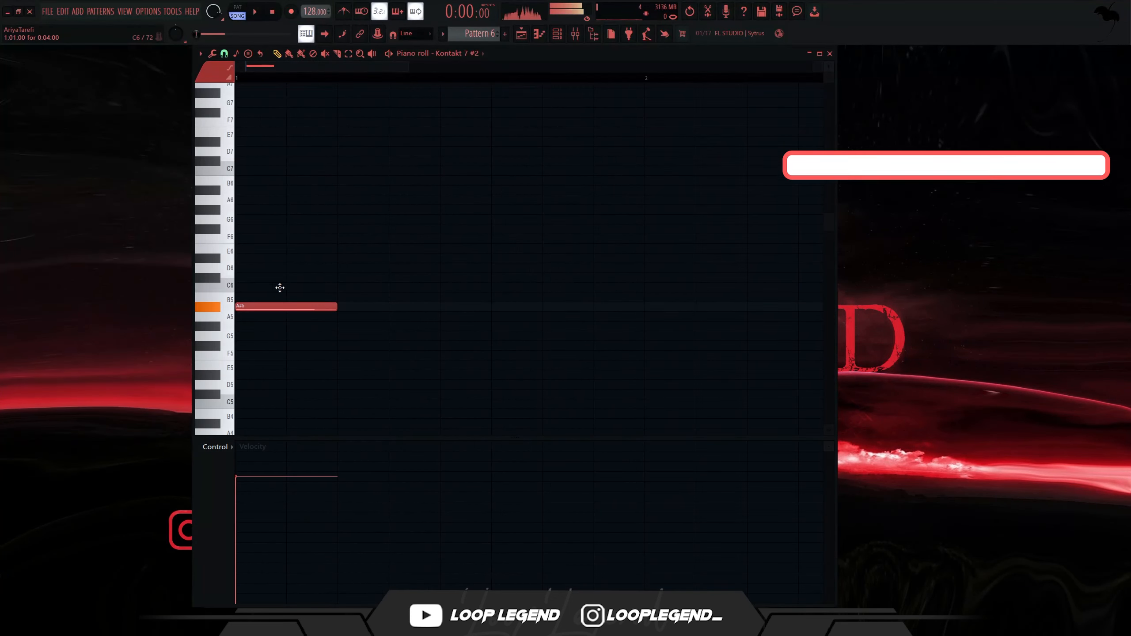
Add a C6 guitar note at beat 1.5 of bar 1 and a third note at beat 2, settling that one on A#5.
click(289, 296)
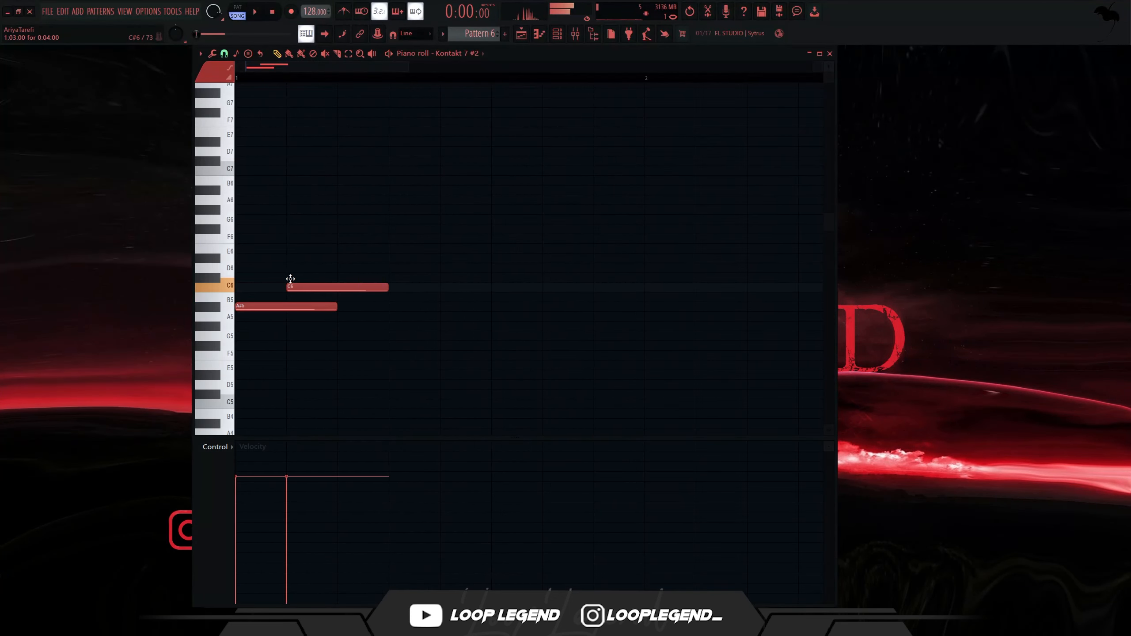
click(341, 278)
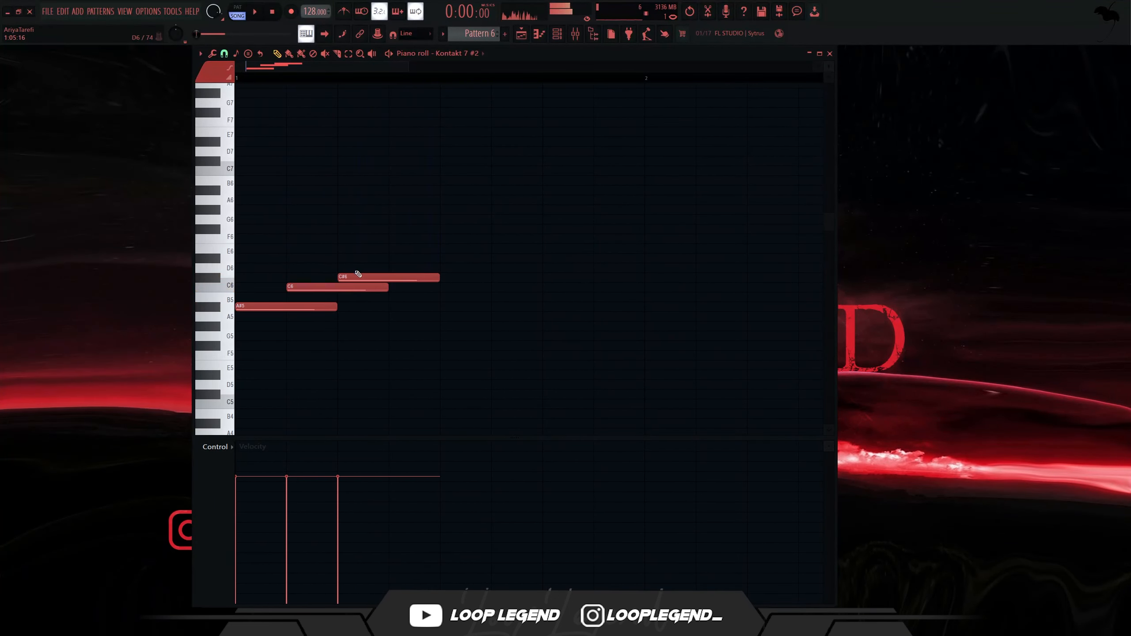
key(space)
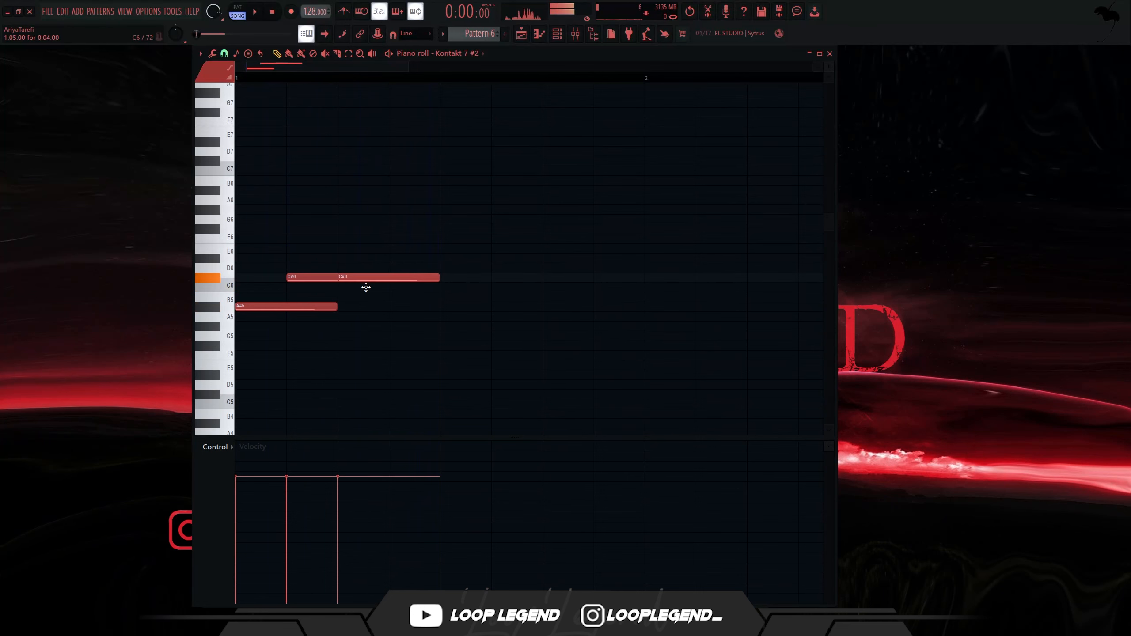
drag(381, 278, 330, 278)
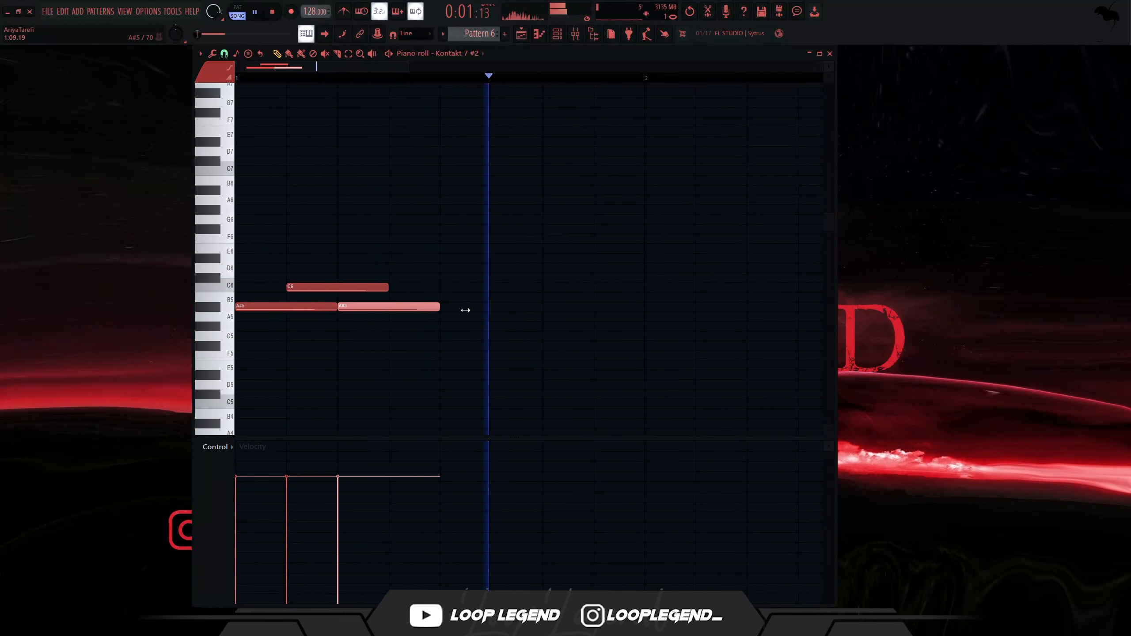
Lengthen the second A#5 note and the C6 note to the end of bar 1.
drag(439, 307, 644, 306)
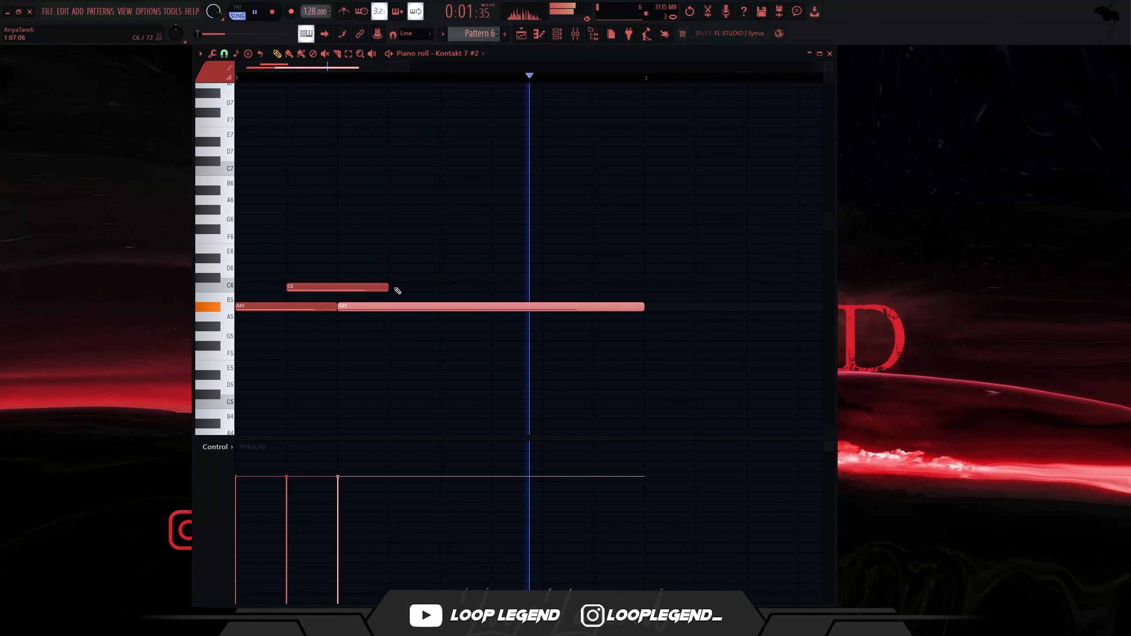
key(space)
drag(388, 288, 423, 285)
Place a long G#6 note above the guitar notes, starting at the beginning of bar 1.
scroll(263, 294, up, 2)
drag(292, 230, 252, 294)
key(Down)
key(Down)
key(space)
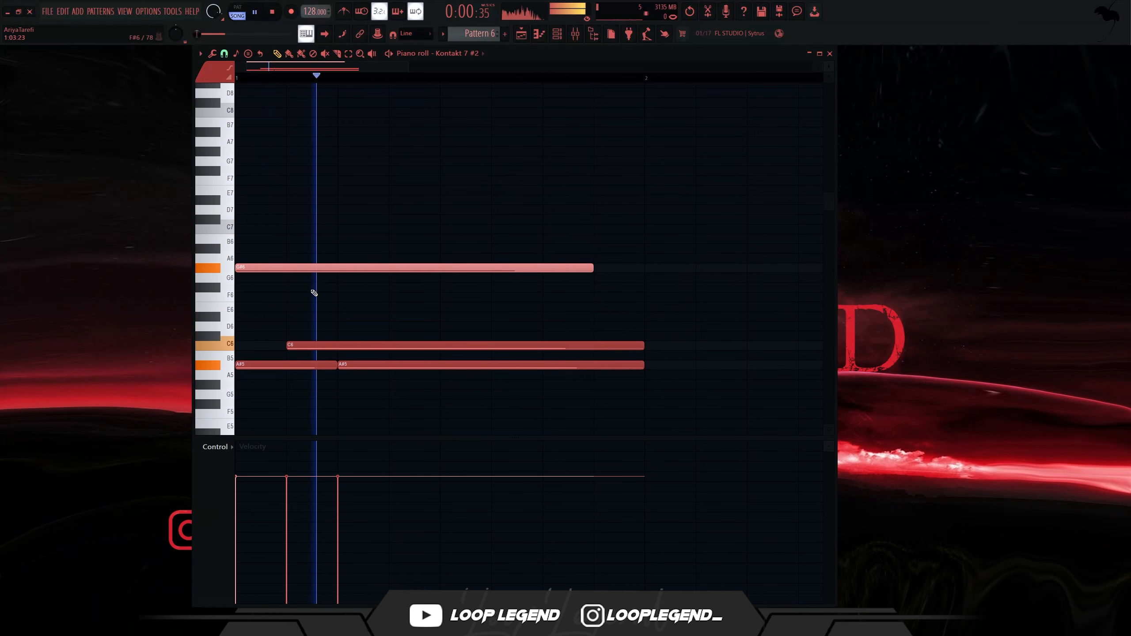
Lower the high guitar note to F6 and extend it to the end of bar 1.
key(shift+Down)
key(shift+Down)
key(space)
key(space)
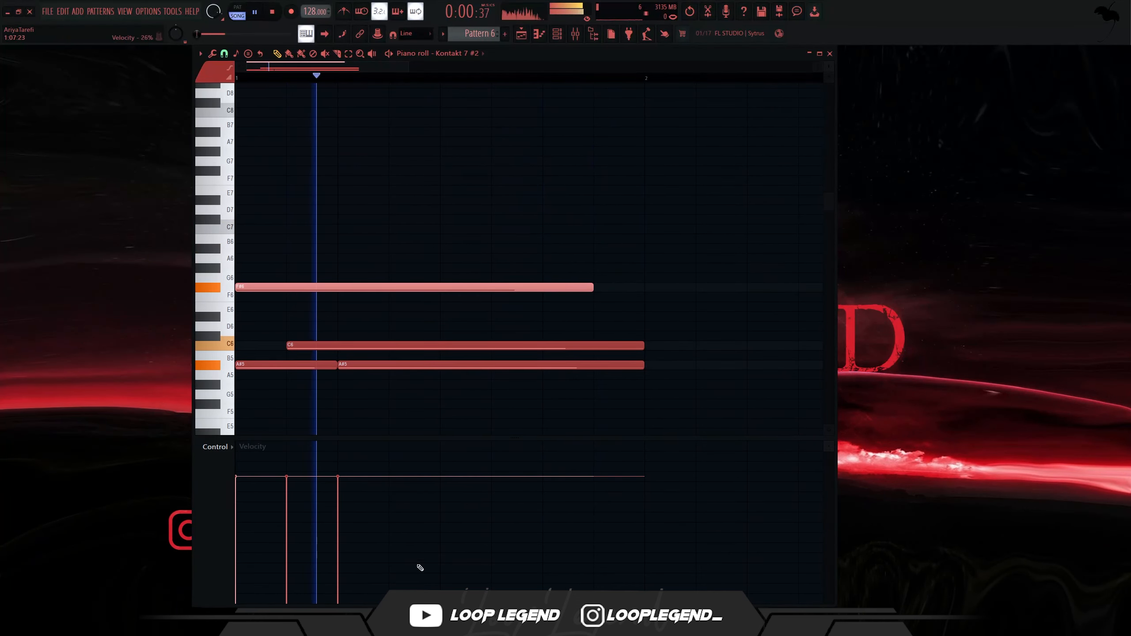
scroll(377, 434, down, 2)
key(shift+Down)
drag(482, 294, 517, 289)
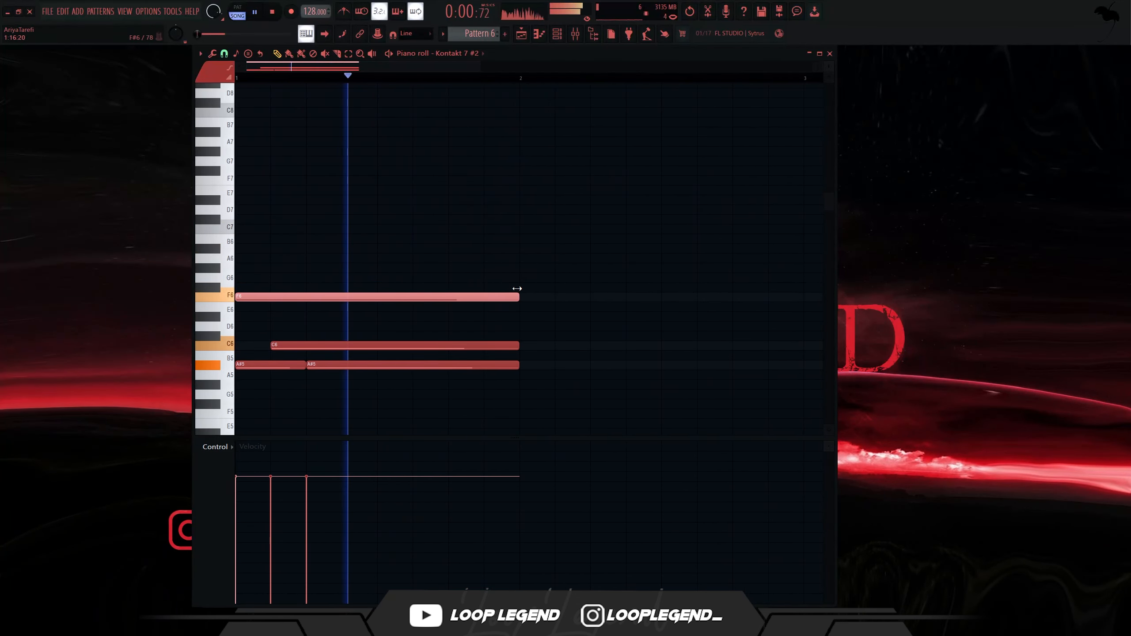
Lower the high guitar note to D#6 and make it half a bar long, starting at beat 4 of bar 1.
key(Down)
key(Down)
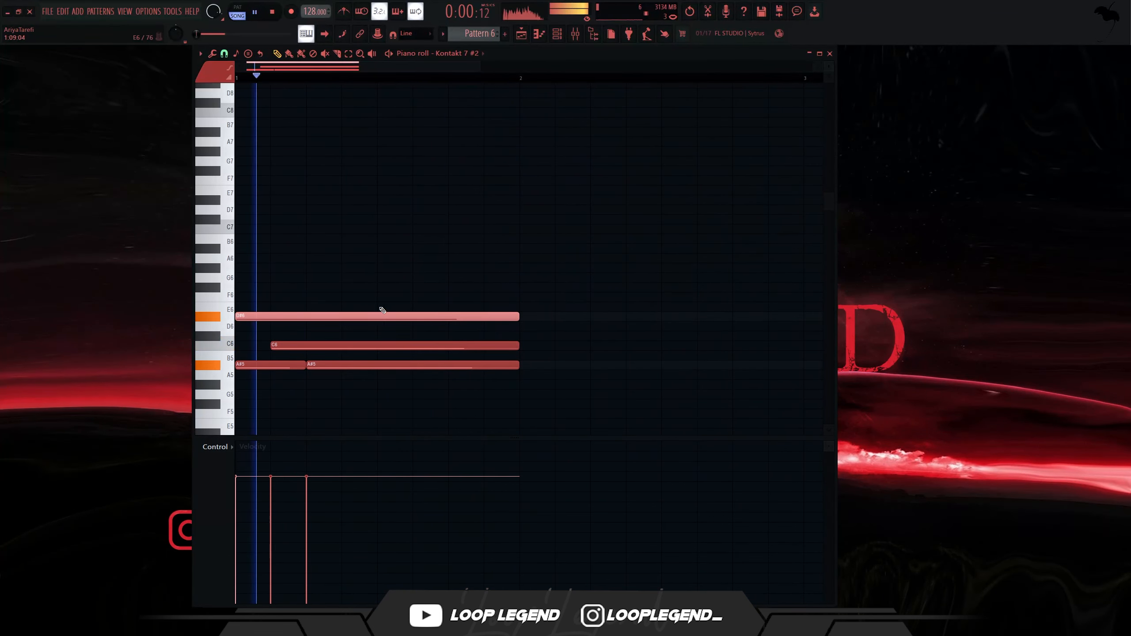
drag(383, 315, 557, 323)
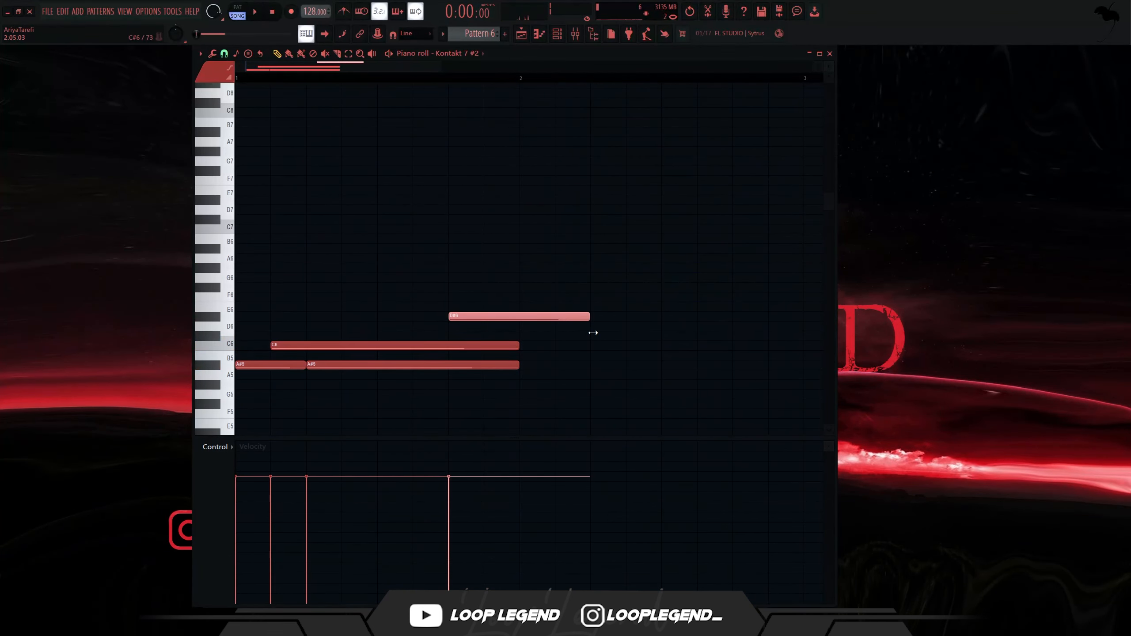
Duplicate bar 1's guitar notes into bar 2, raise the D#6 at its start to F6, lengthen it and delete the second C6.
key(ctrl+b)
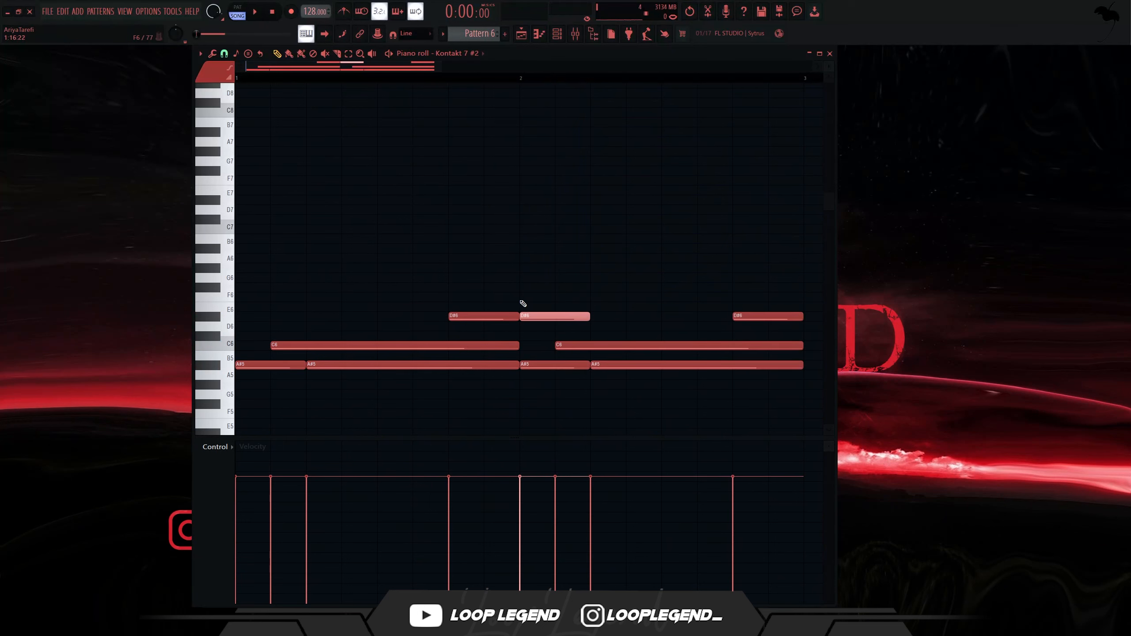
key(space)
scroll(503, 294, down, 2)
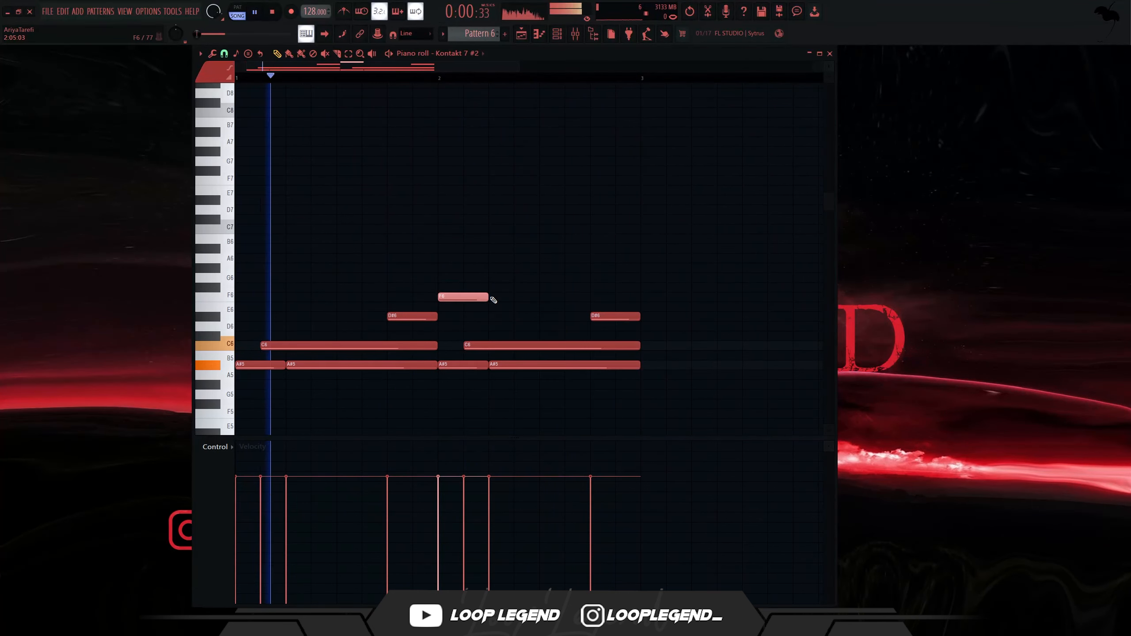
drag(489, 298, 513, 297)
right_click(508, 345)
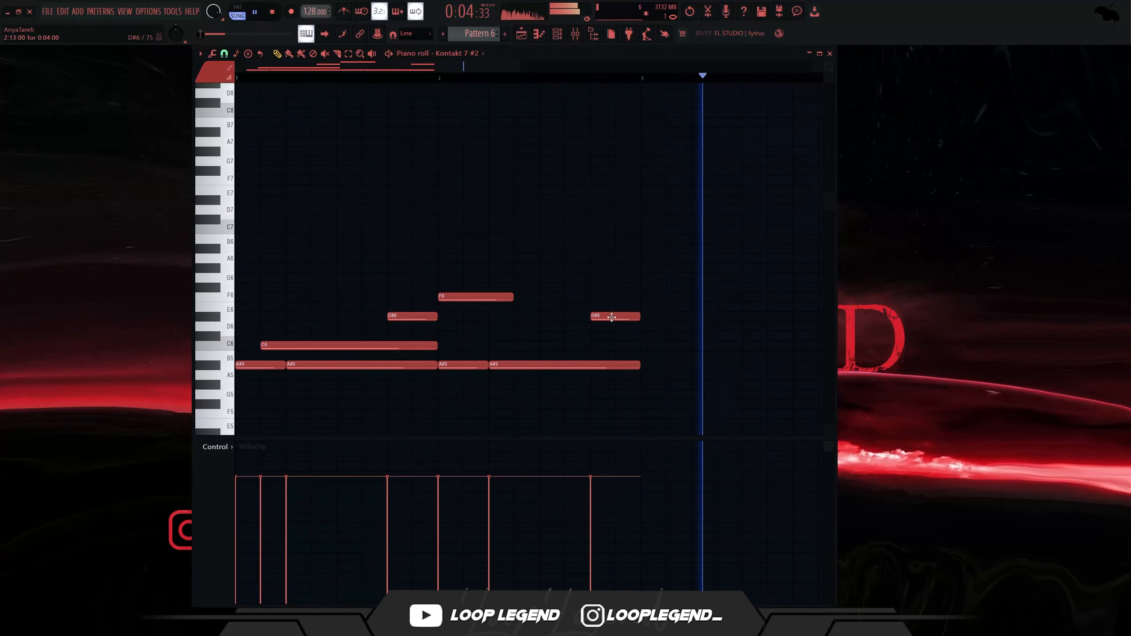
Duplicate the two-bar guitar phrase into bars 3 and 4 and play it from bar 3.
key(ctrl+b)
scroll(569, 264, down, 1)
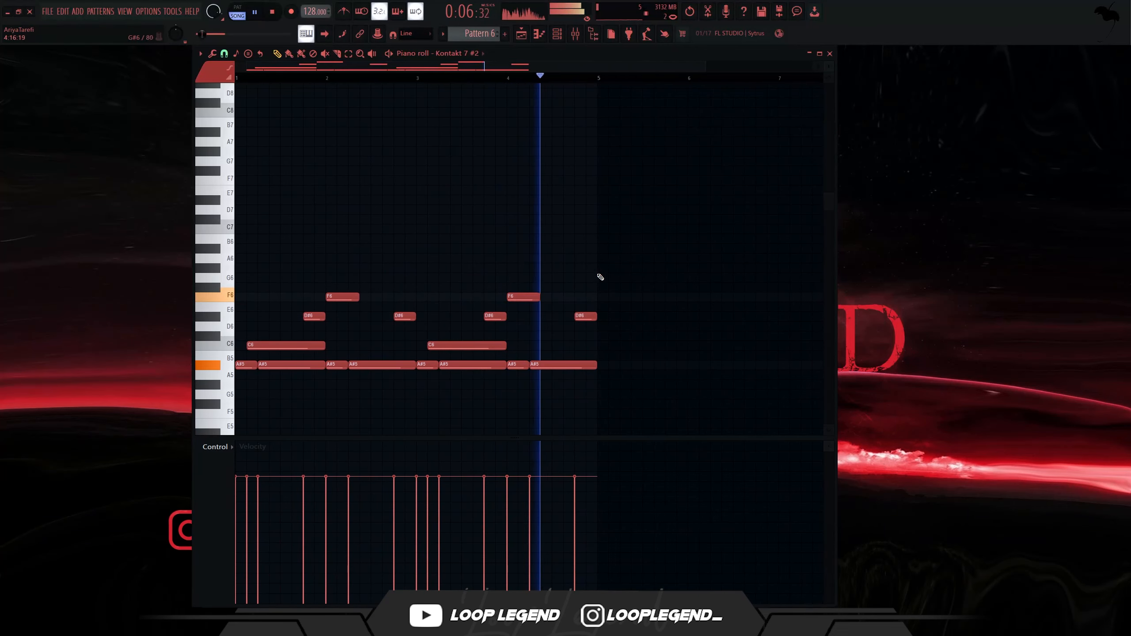
key(space)
click(418, 76)
key(space)
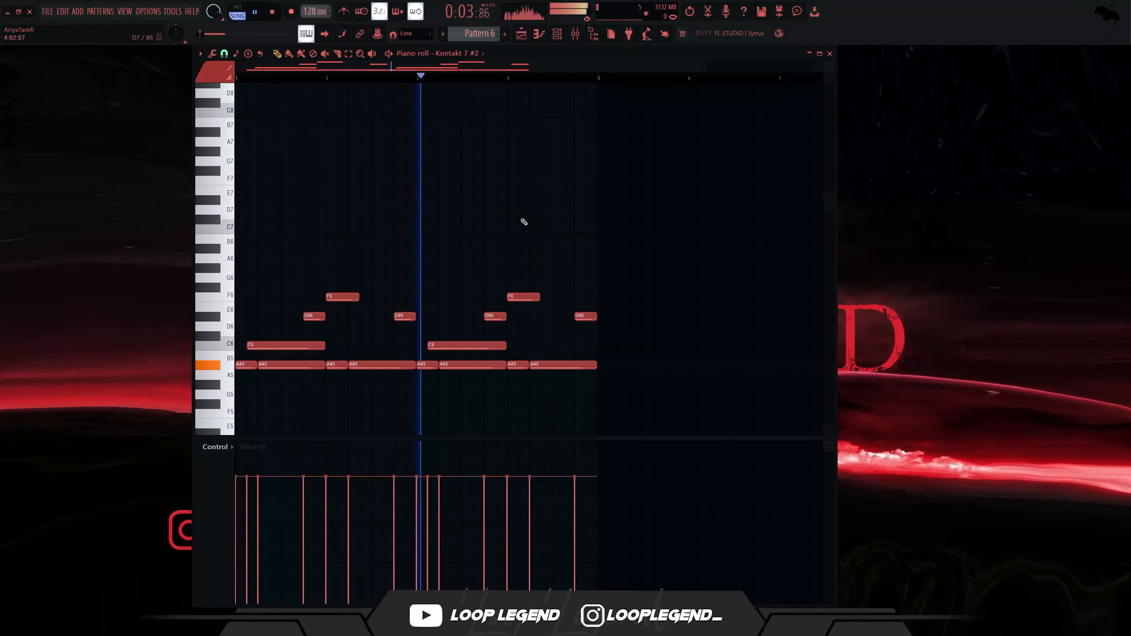
Add a rising run of short notes after the F6 in bar 4: F#6, G#6, A#6, C7 and C#7.
scroll(525, 267, up, 3)
click(551, 285)
mouse_move(551, 286)
mouse_down()
mouse_move(547, 296)
mouse_move(549, 286)
mouse_up()
key(space)
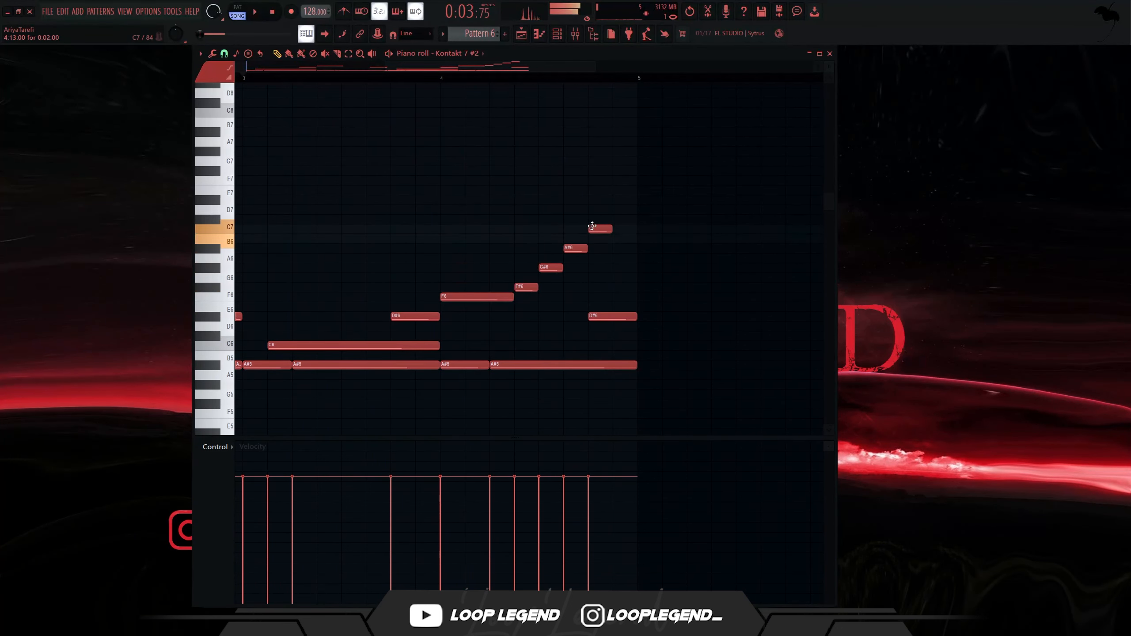
click(619, 219)
key(space)
Thin out the rising run in bar 4 by deleting its G#6 and C#7 notes while listening.
drag(657, 197, 531, 282)
scroll(546, 245, down, 4)
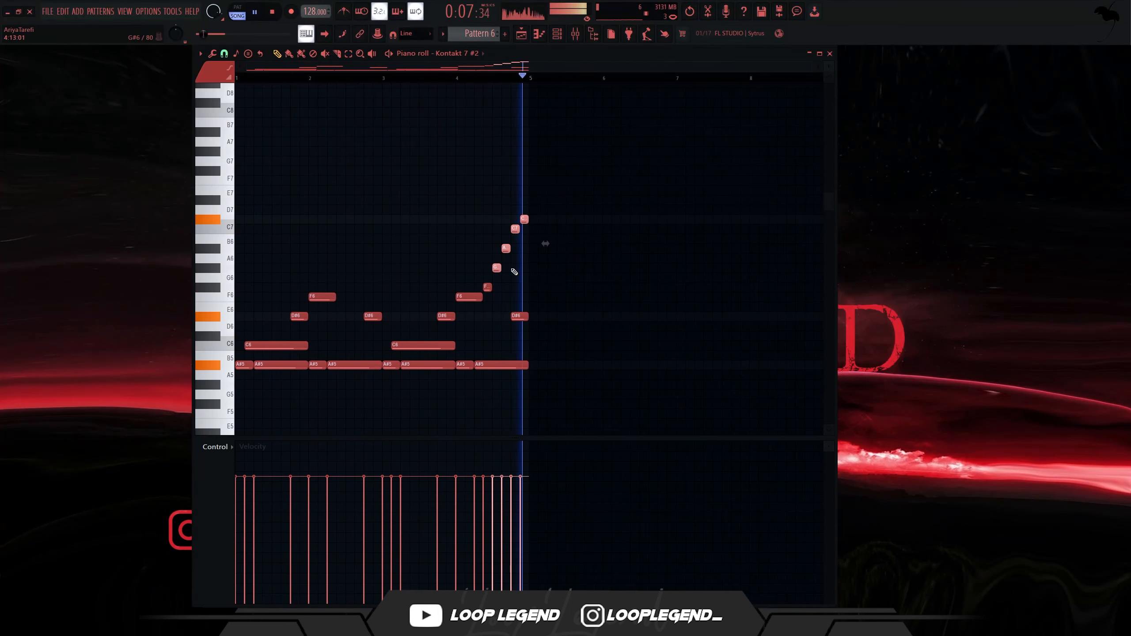
ctrl+click(514, 272)
scroll(514, 272, up, 4)
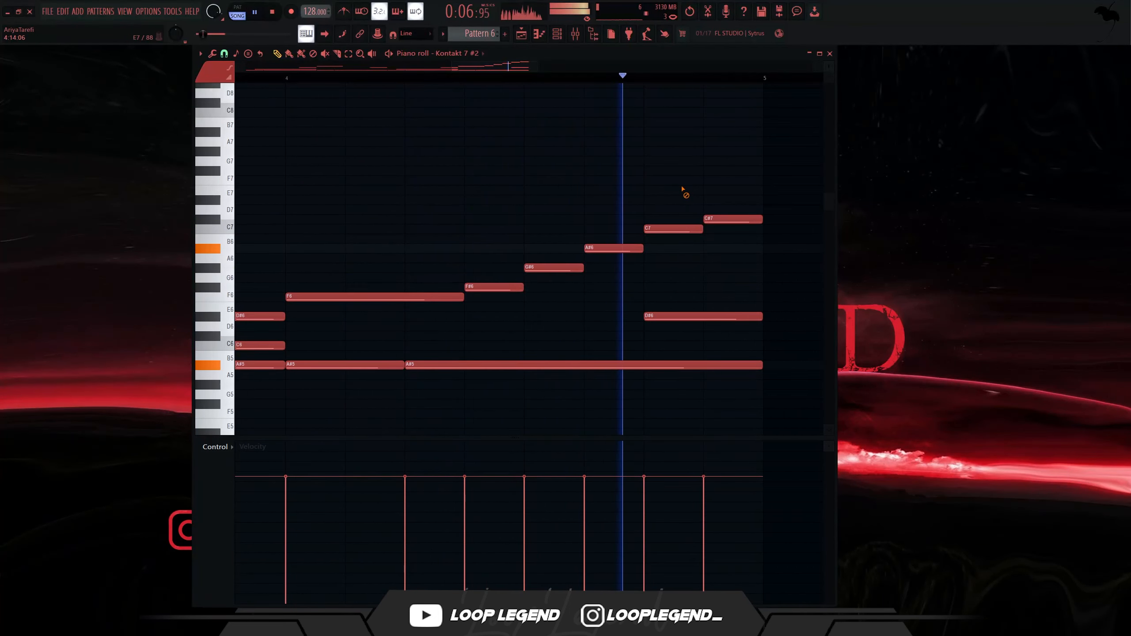
right_click(667, 229)
key(space)
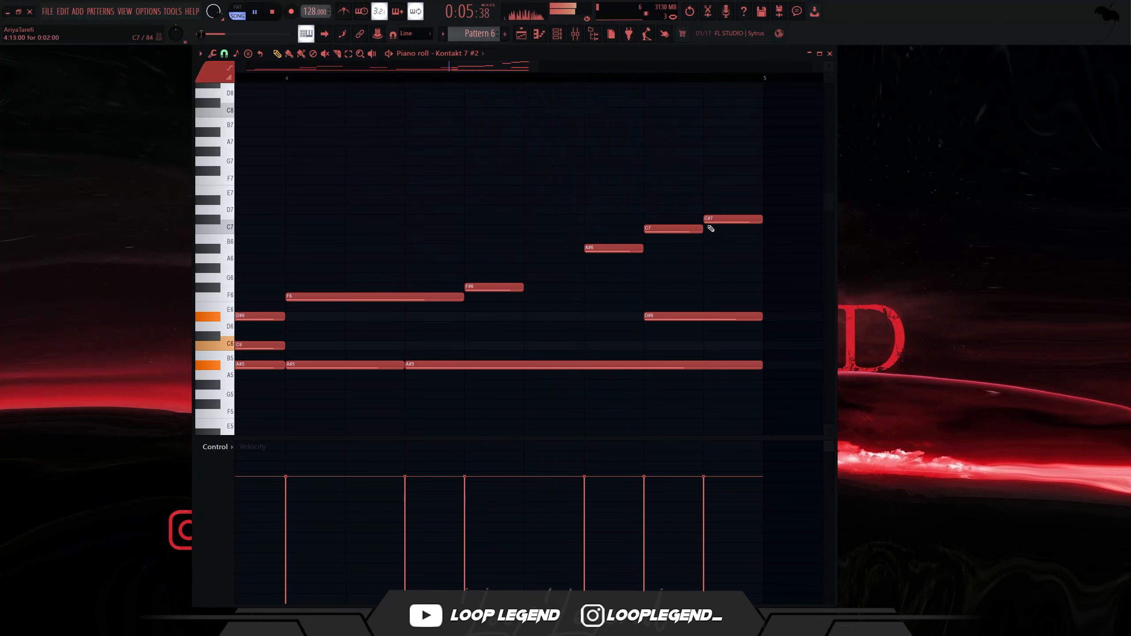
key(space)
right_click(734, 219)
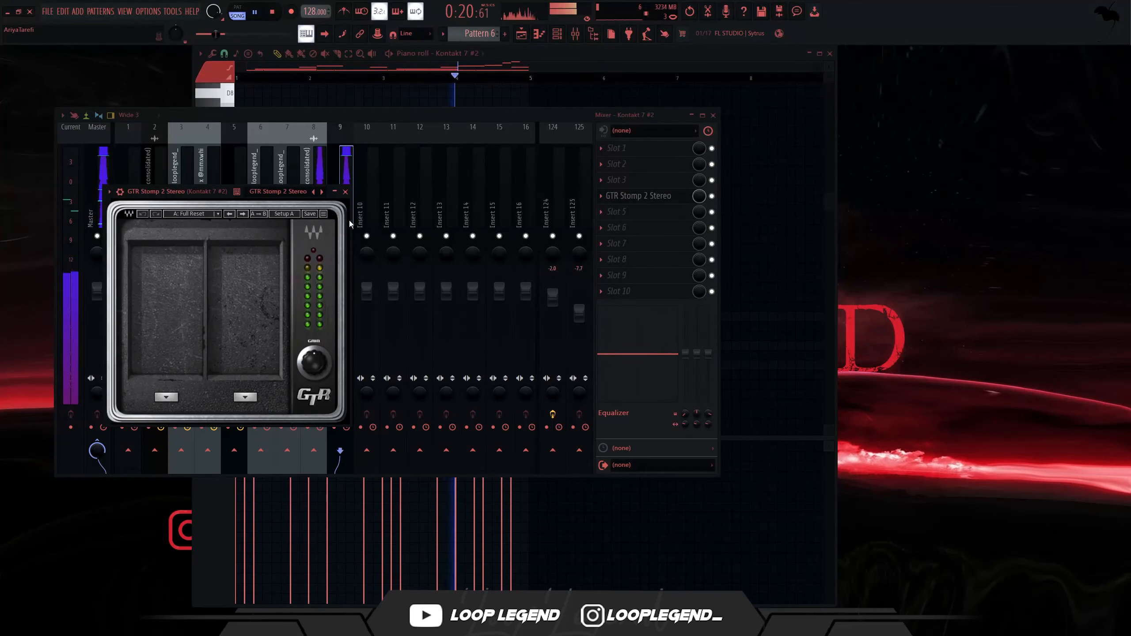
Try another GTR Stomp 2 Stereo preset and switch the Kontakt guitar to the Jupiter Bright Clean Lite snapshot.
click(313, 192)
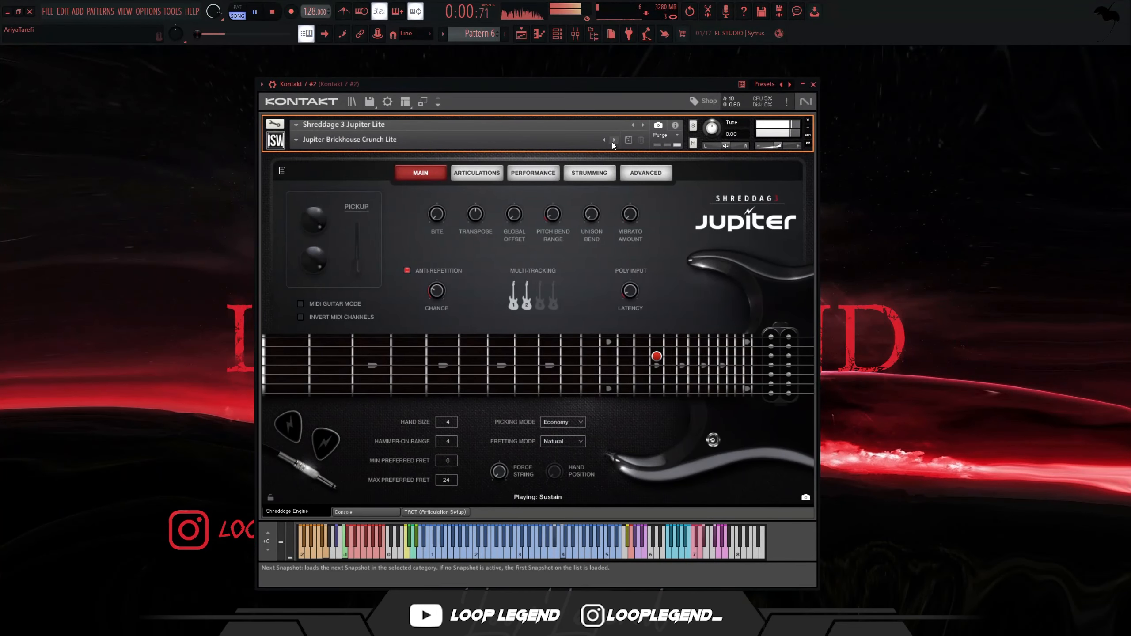
click(612, 140)
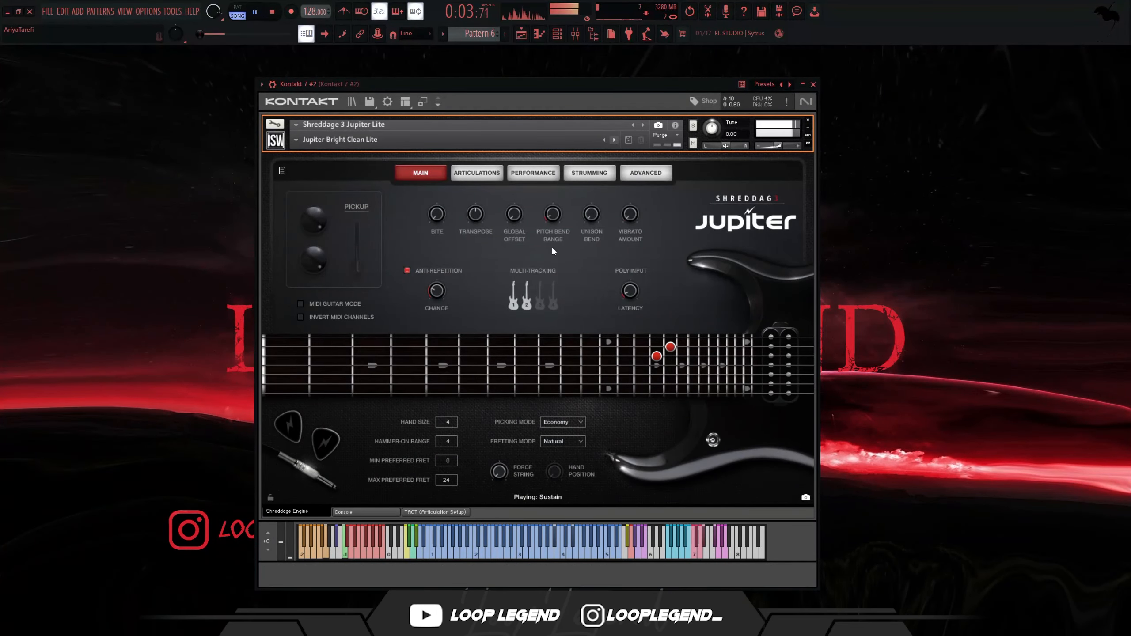
Add RC-20 Retro Color in slot 8 of the guitar's mixer track, load the !Sponge Bob preset and toggle its Distort module.
key(F9)
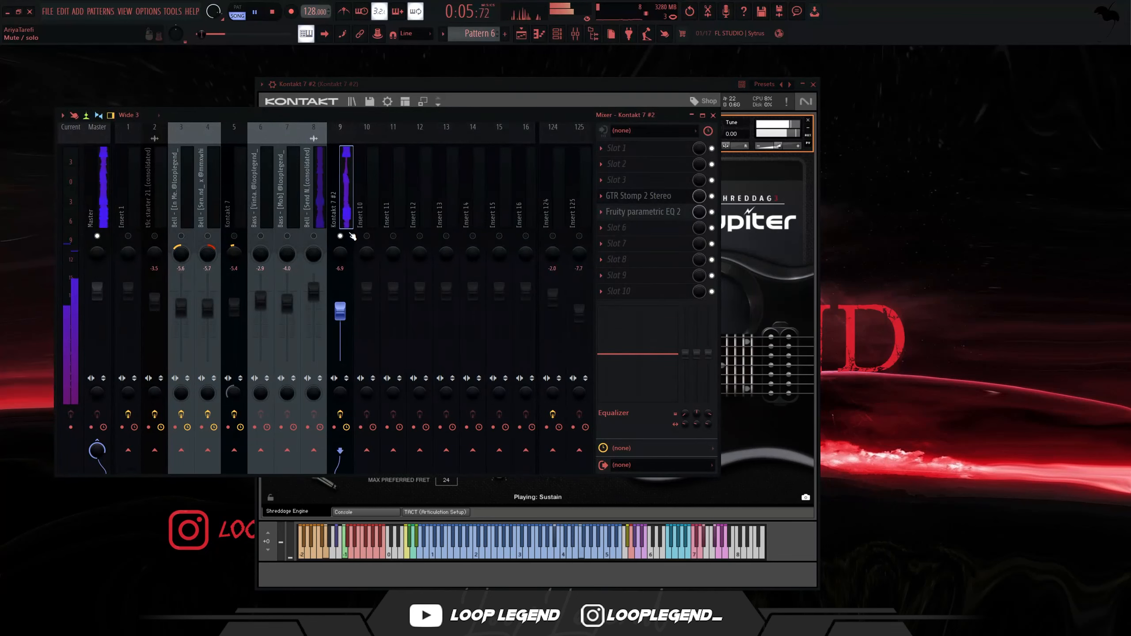
key(F9)
key(F9)
click(625, 262)
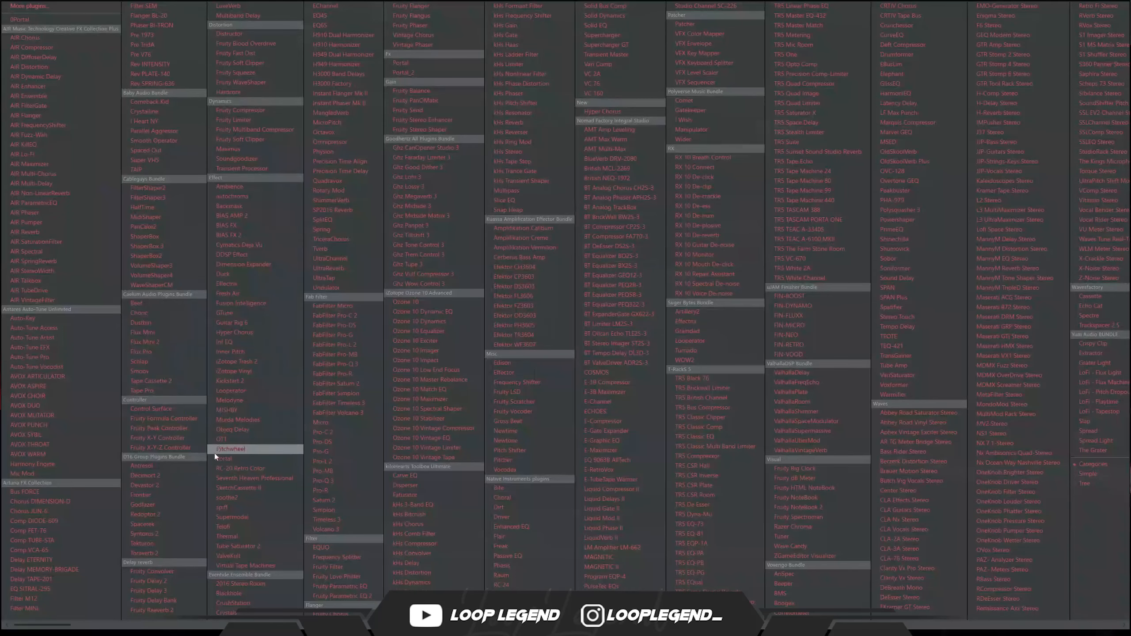
click(240, 468)
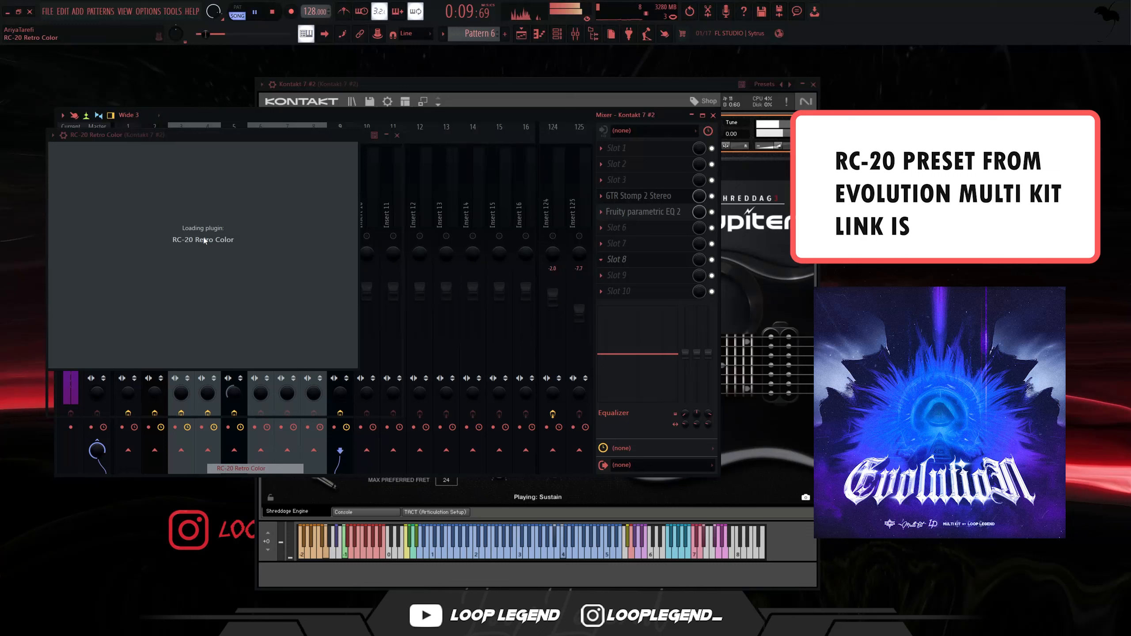
click(259, 165)
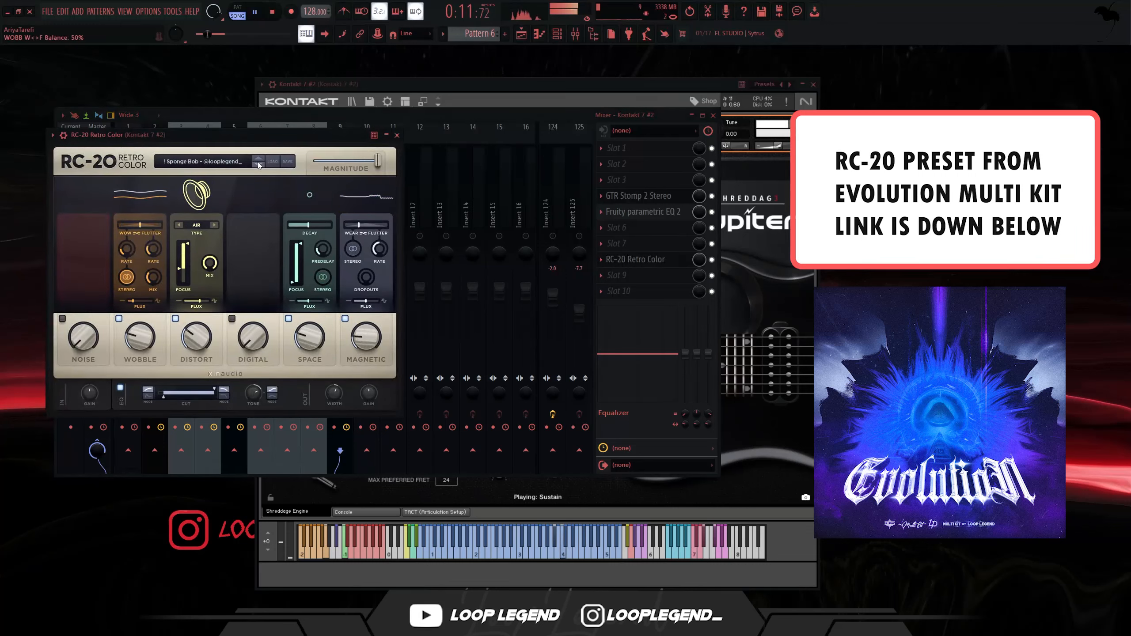
click(175, 318)
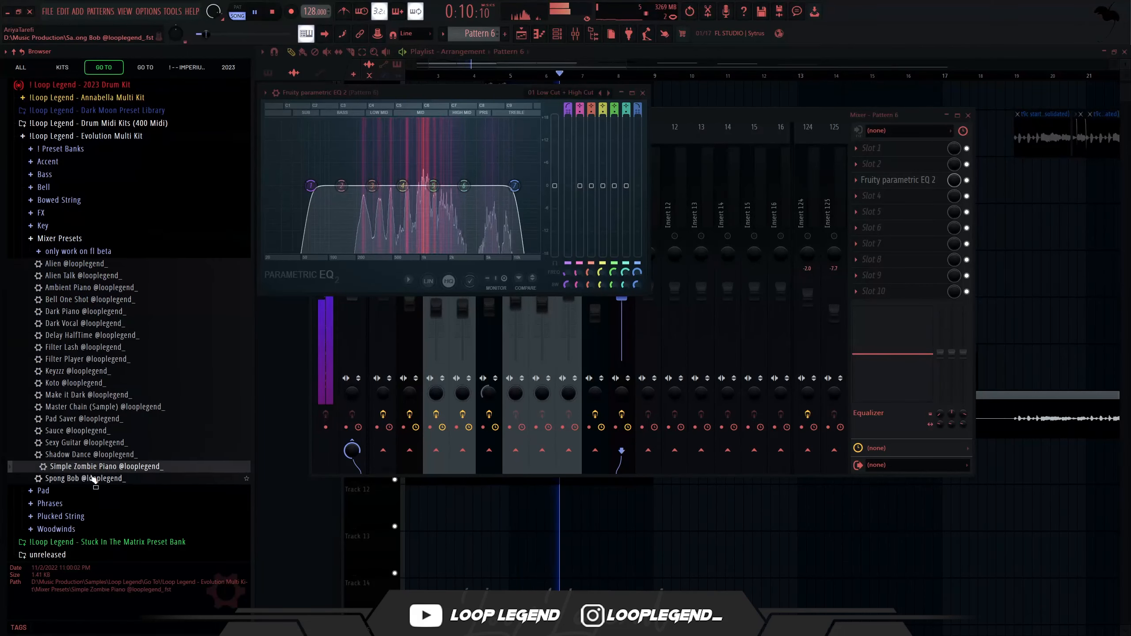
Apply the Spong Bob mixer preset from the Evolution Multi Kit to the Pattern 6 mixer track.
drag(96, 478, 620, 368)
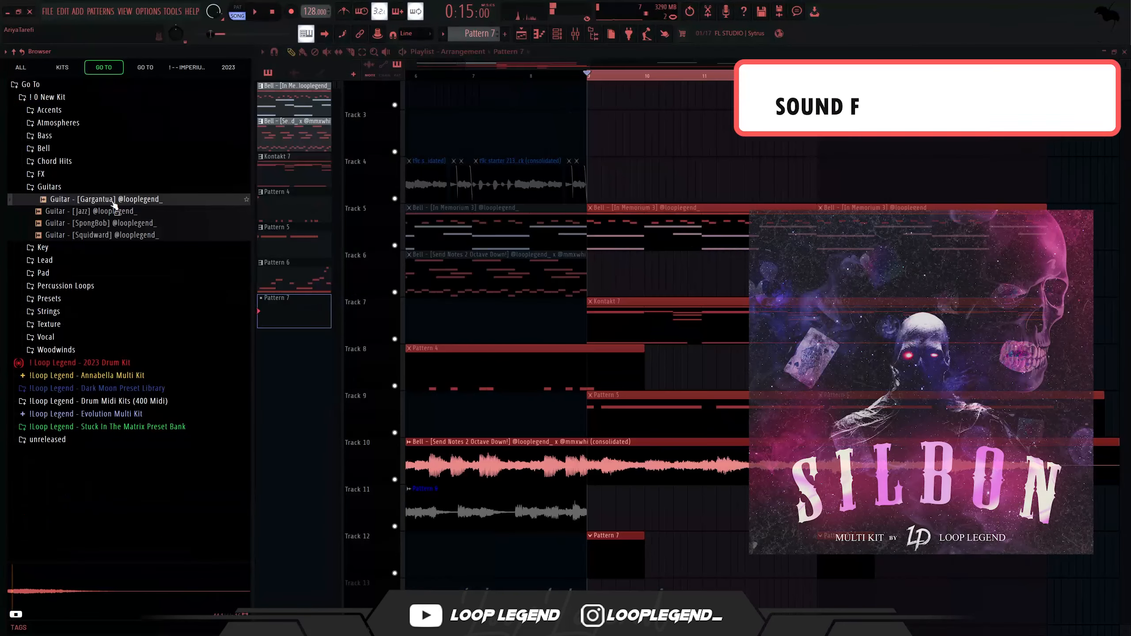
Place the Guitar - [Gargantua] sample on Track 13 at bar 9 and normalize it.
click(112, 210)
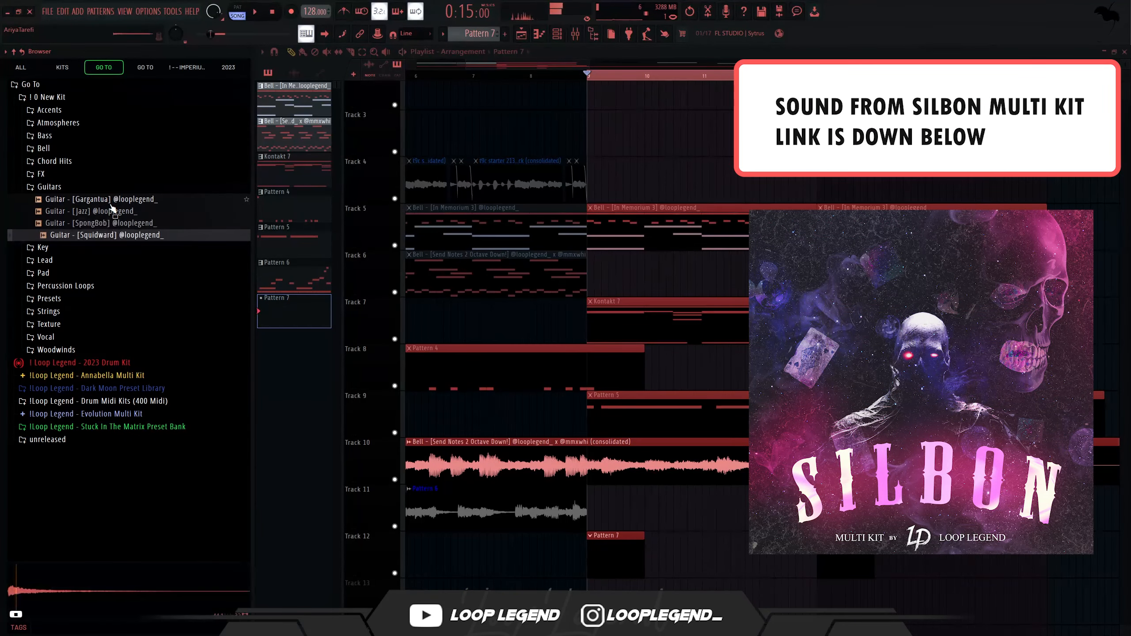
click(102, 199)
drag(103, 199, 588, 550)
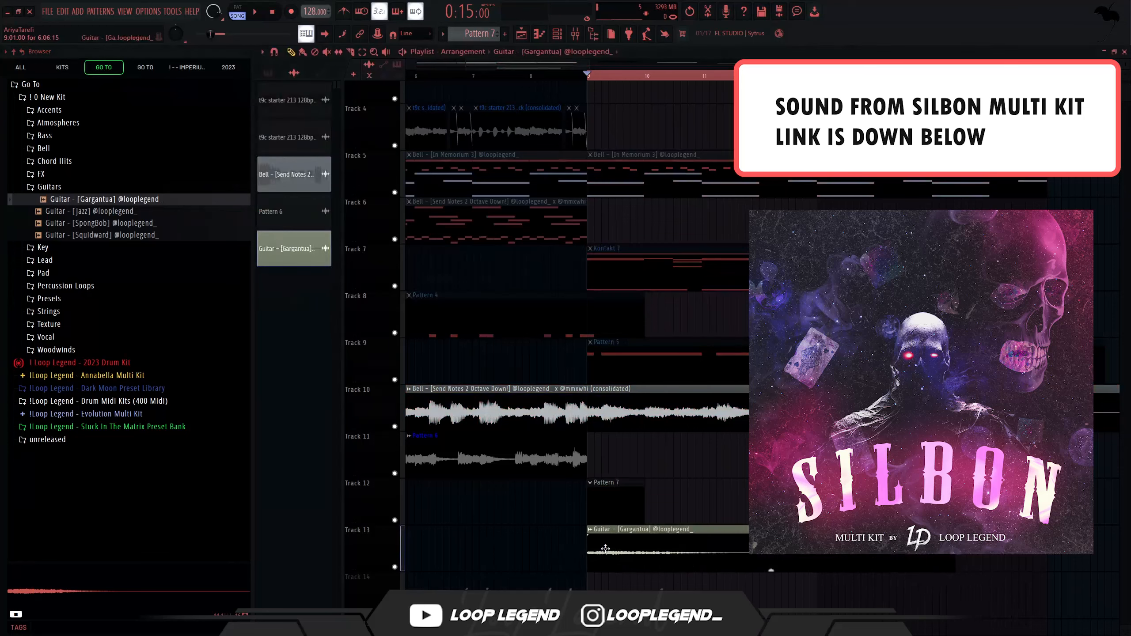
key(space)
click(525, 293)
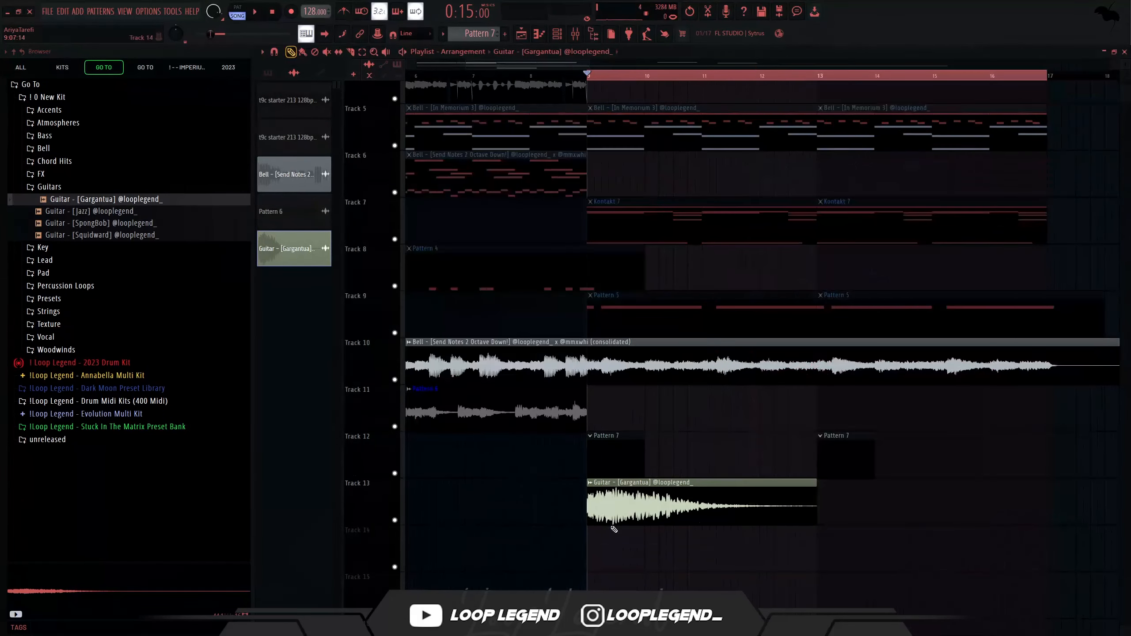
Copy the Gargantua guitar clip to Track 14 at bar 12 and make the copy unique.
drag(627, 515, 862, 555)
scroll(765, 568, up, 5)
scroll(862, 555, down, 5)
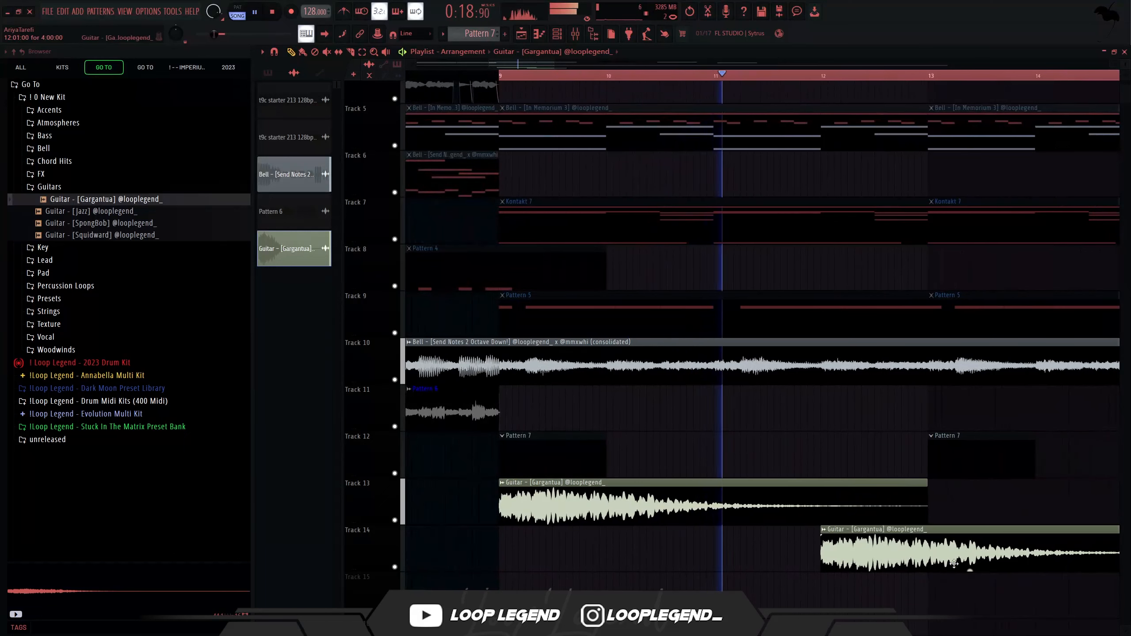
click(825, 529)
click(855, 576)
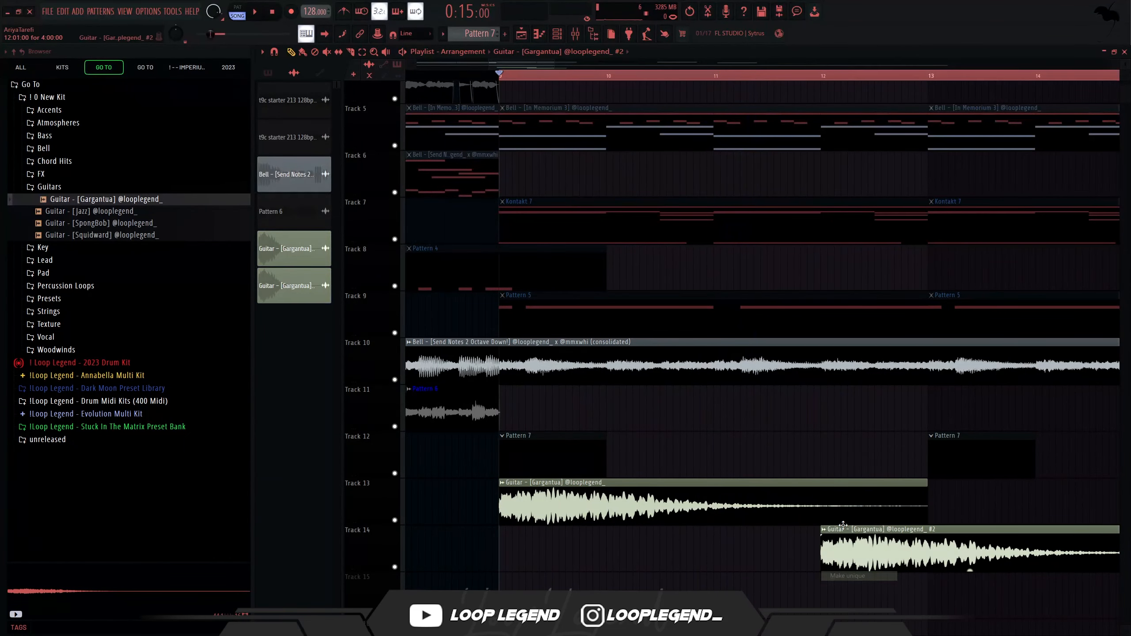
Create a channel pitch automation clip for the copied Gargantua guitar and align it with bar 12 on Track 15, ramping upward.
double_click(969, 568)
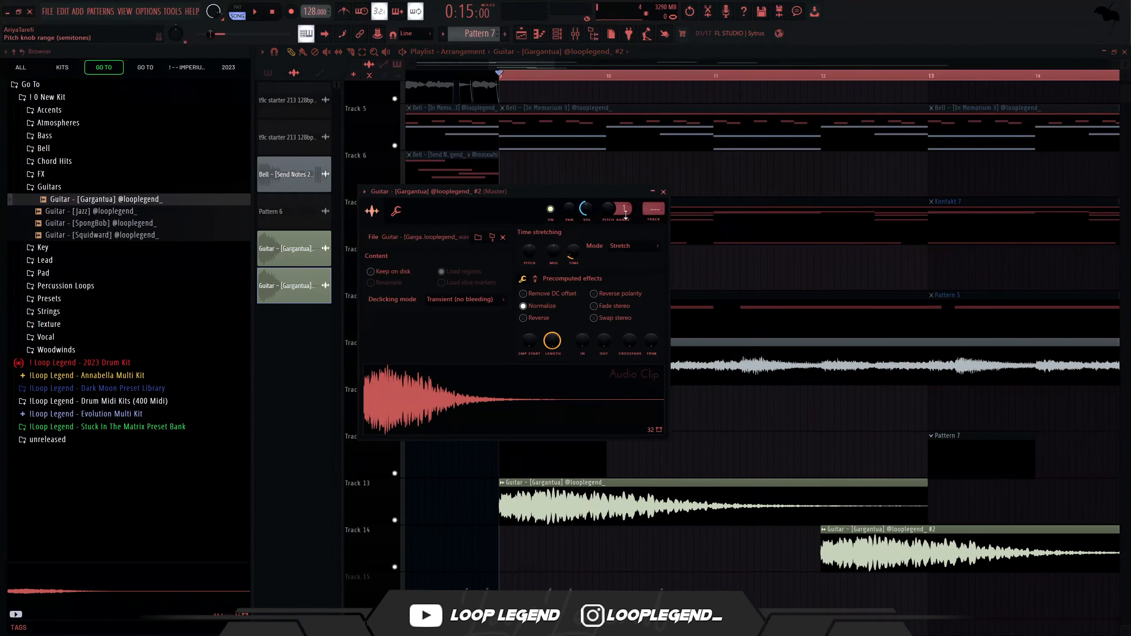
right_click(609, 211)
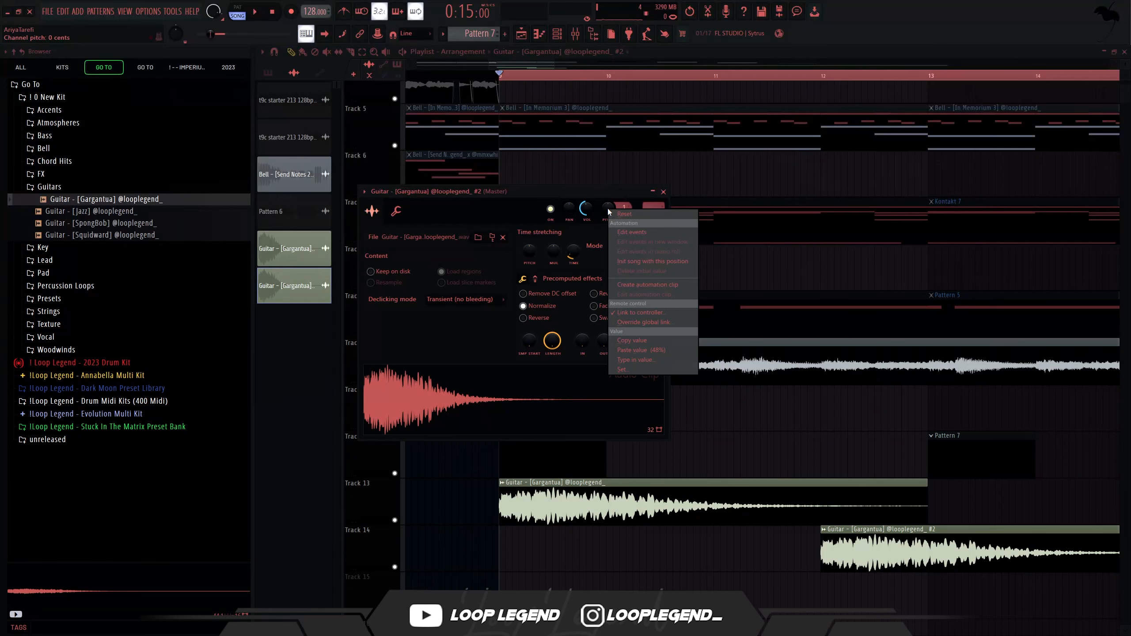
click(647, 285)
click(663, 192)
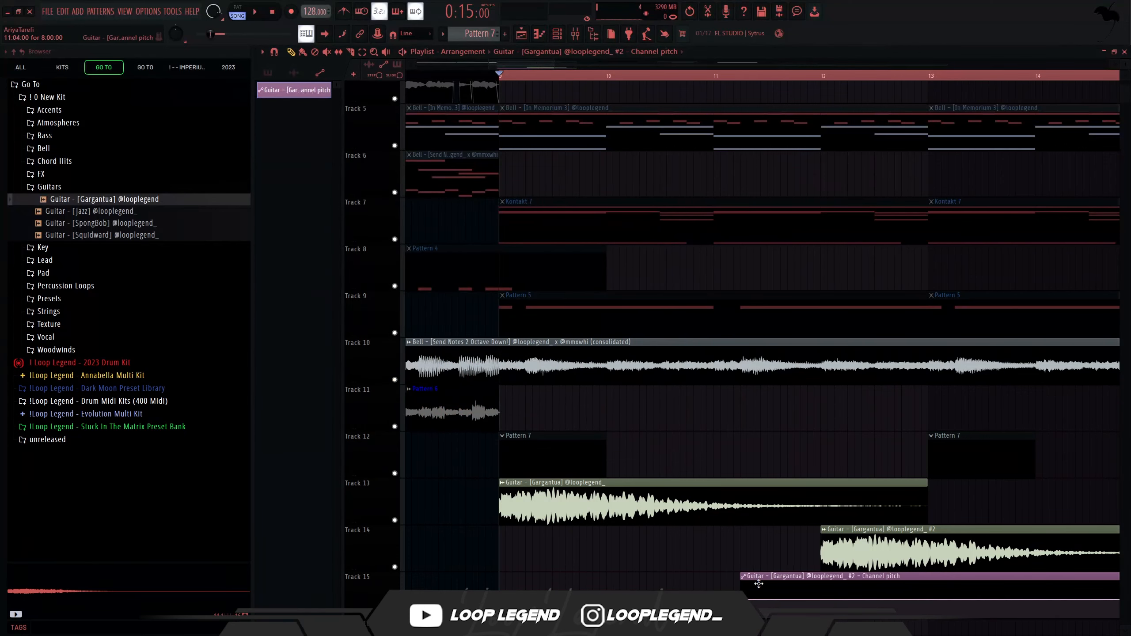
drag(758, 583, 862, 584)
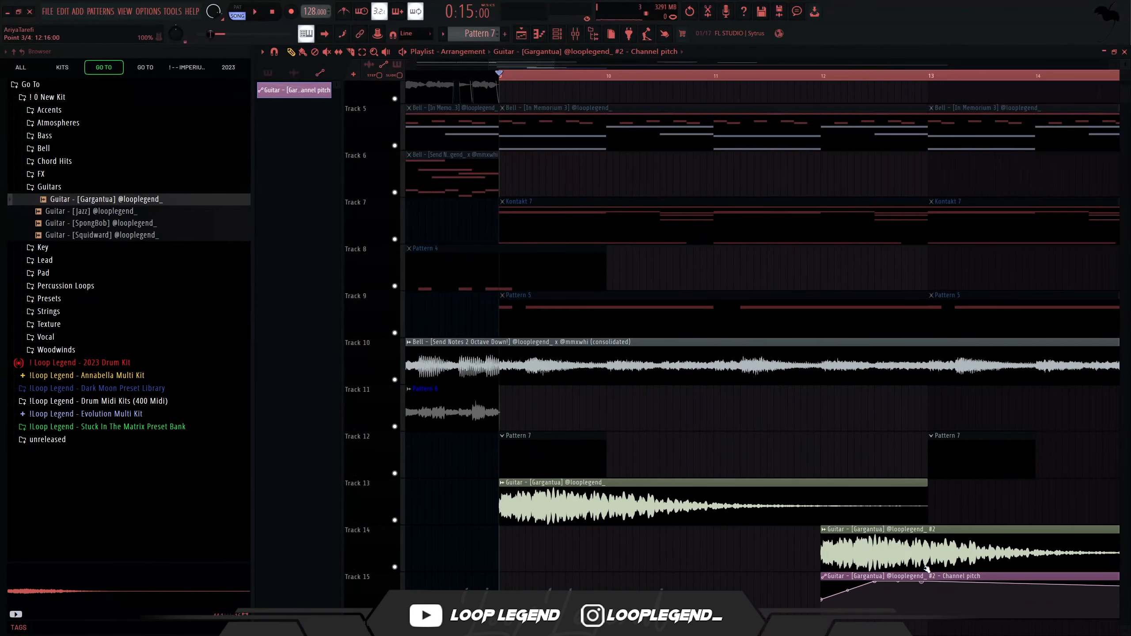
Lower the copied Gargantua guitar's channel volume to 22% and check the original clip's channel settings.
double_click(927, 570)
key(space)
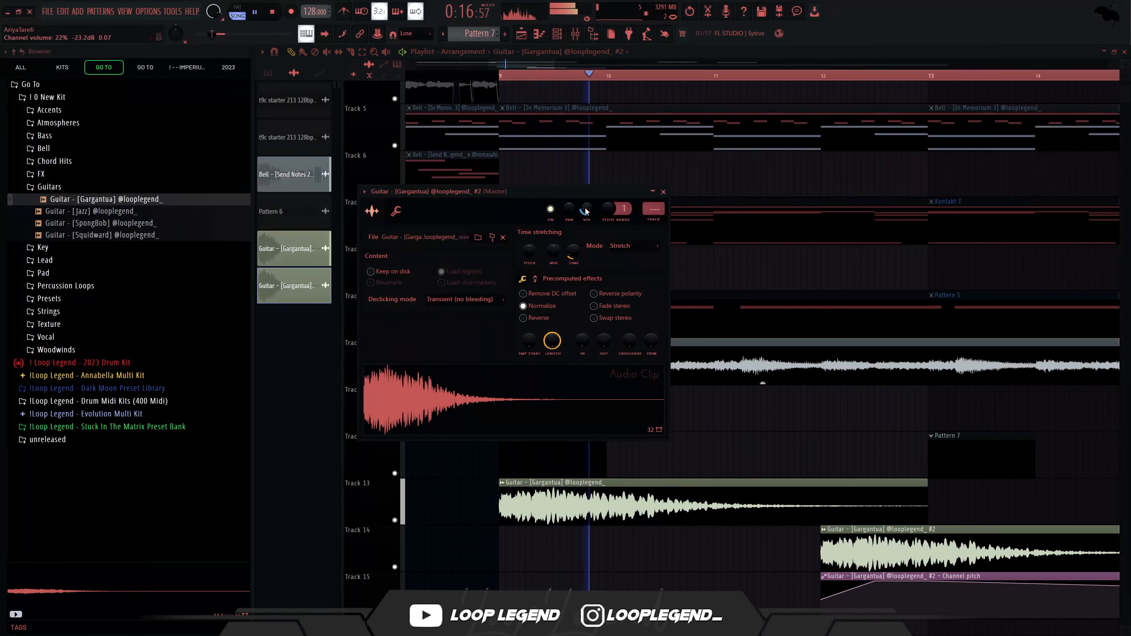
double_click(597, 506)
click(650, 178)
Slice the copied Gargantua clip and its pitch automation at bar 13 and delete the parts after the cut.
scroll(595, 378, down, 5)
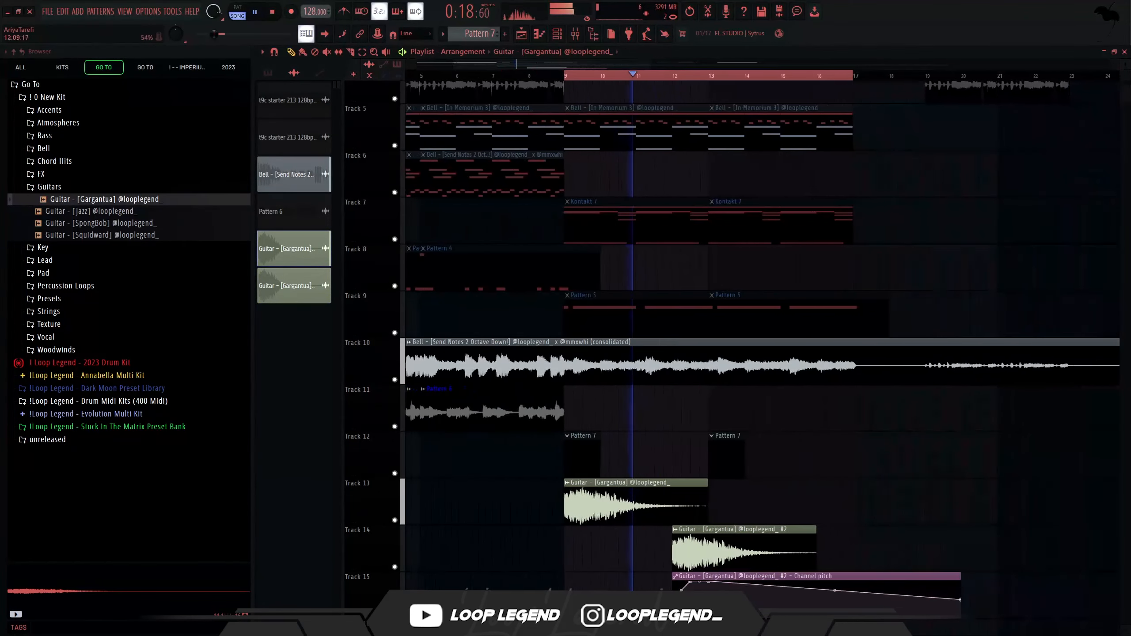
scroll(716, 595, up, 5)
key(c)
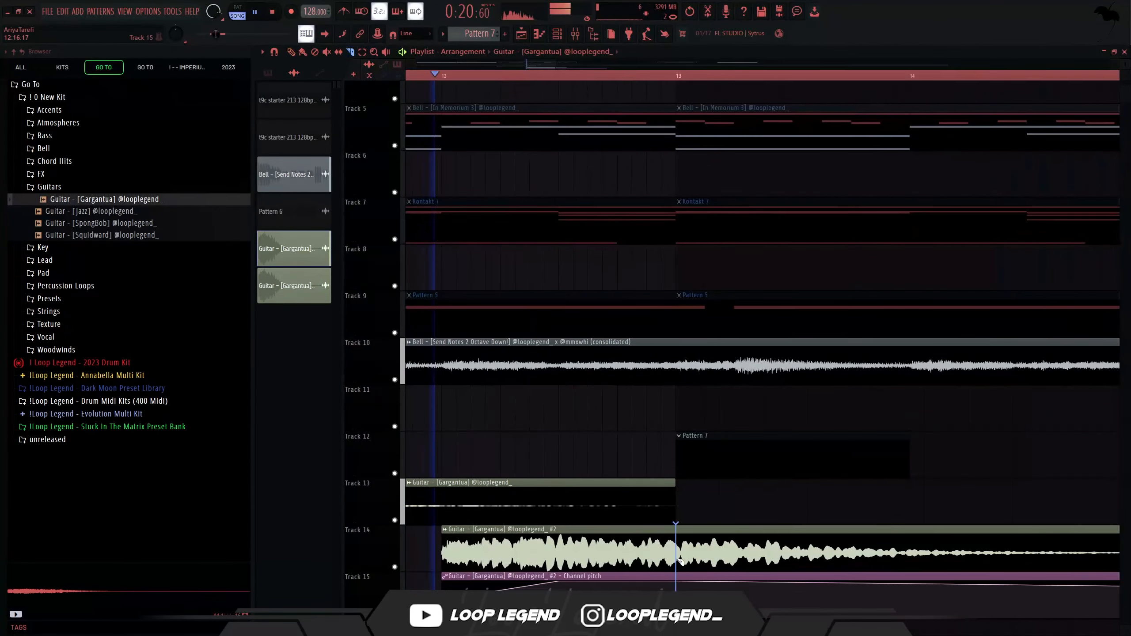
drag(680, 562, 681, 553)
drag(712, 552, 717, 584)
key(Delete)
Duplicate the guitar and pitch automation clips on Tracks 13 to 15 from bars 9–12 into bars 13–16.
scroll(739, 539, down, 3)
drag(765, 495, 416, 621)
key(ctrl+b)
Recolor the original Gargantua guitar clips on Track 13 to a darker shade.
scroll(628, 565, down, 3)
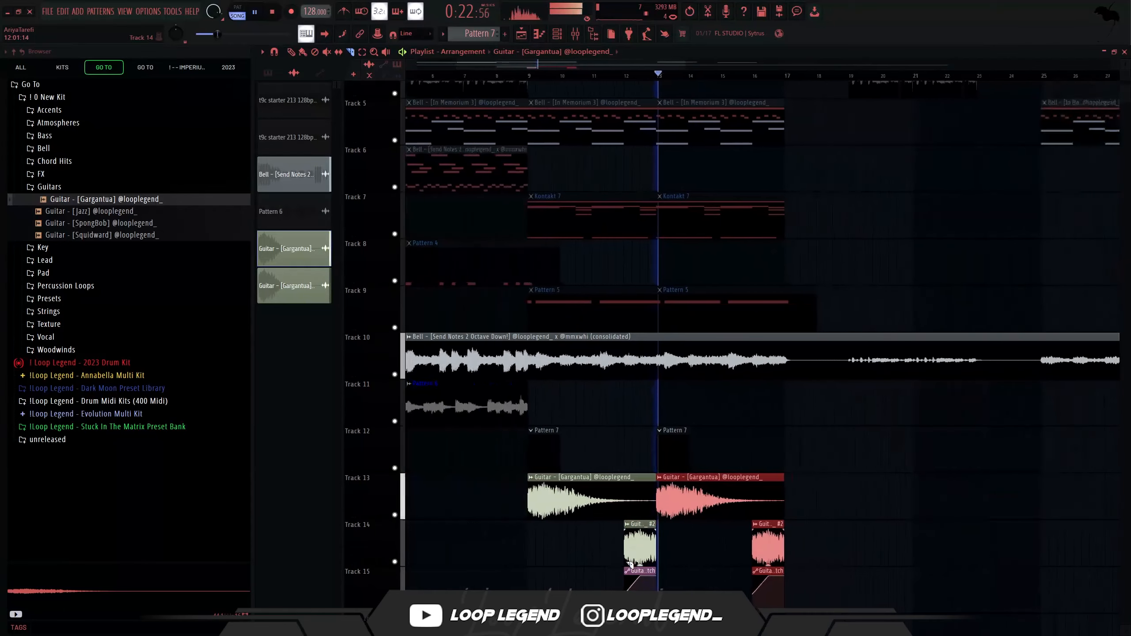
scroll(631, 564, up, 1)
click(642, 575)
key(F2)
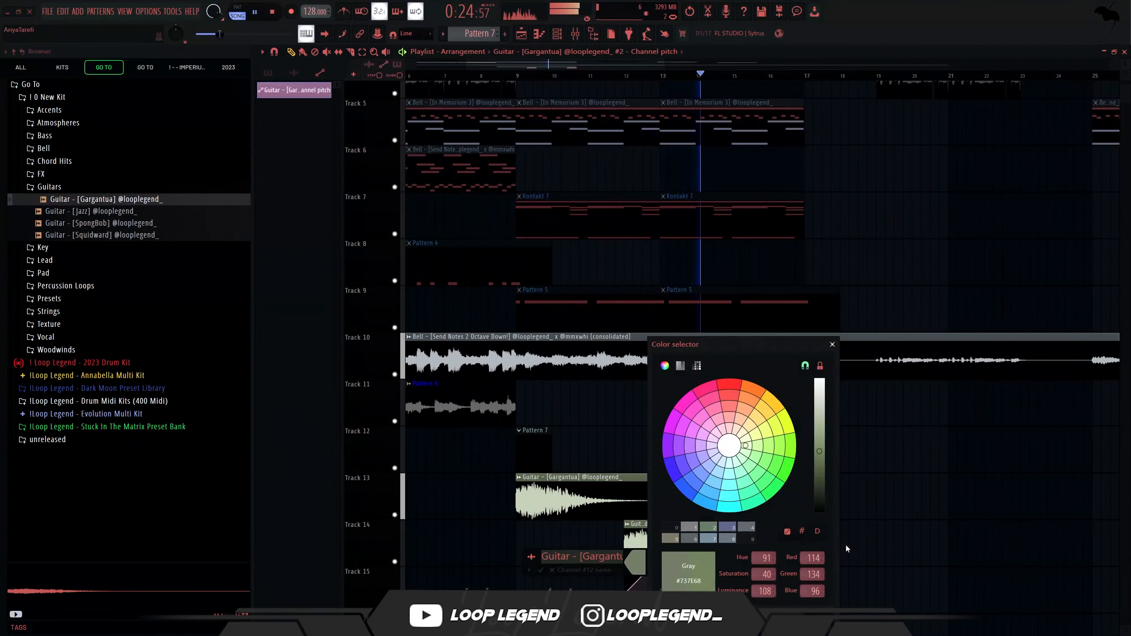
click(821, 480)
key(Return)
key(Return)
Recolor the Gargantua #2 clips on Track 14 to a darker shade and open their channel settings.
click(783, 526)
key(F2)
click(784, 527)
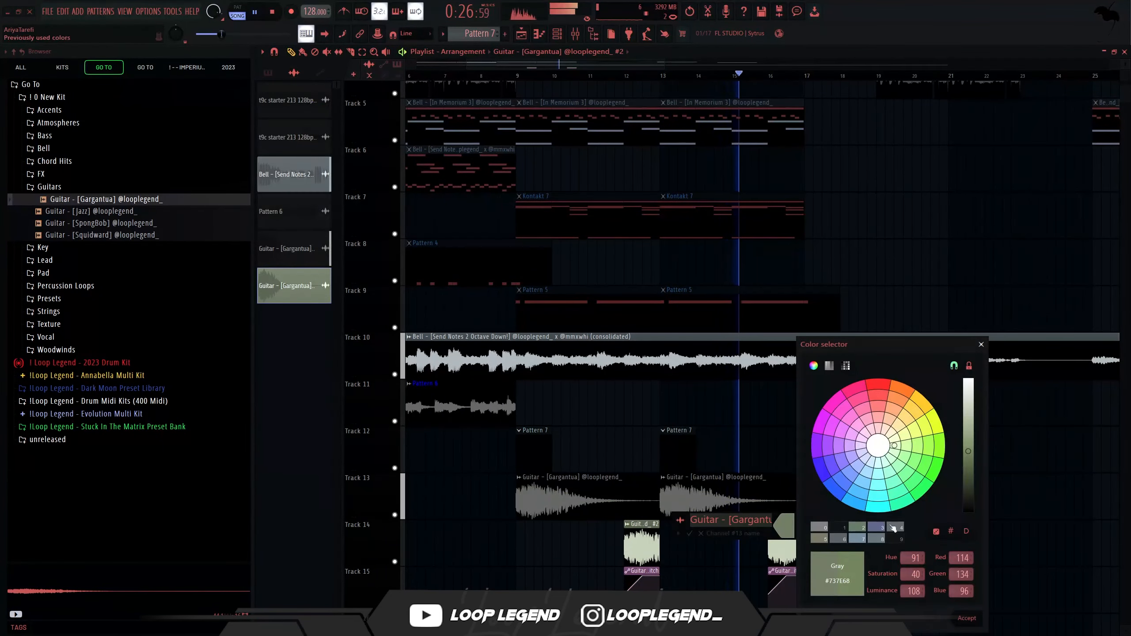
click(969, 481)
key(Return)
key(Return)
double_click(799, 547)
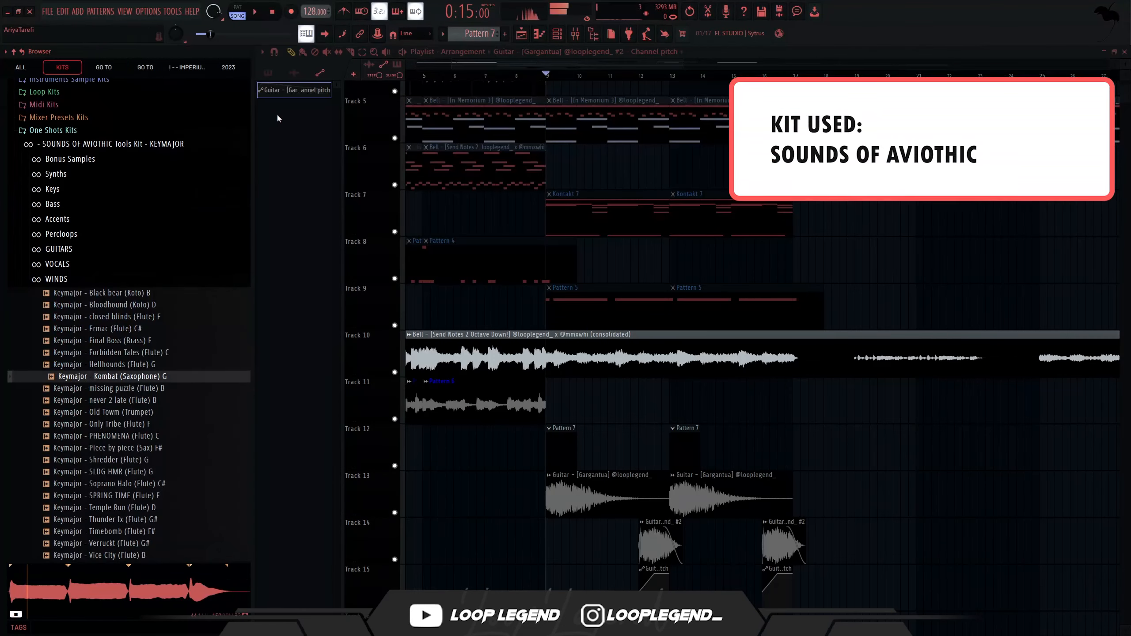
Place the Keymajor - 44k (Guitar) A# one-shot from the kit's GUITARS folder on Track 16 at bar 9 and open its channel settings.
click(62, 250)
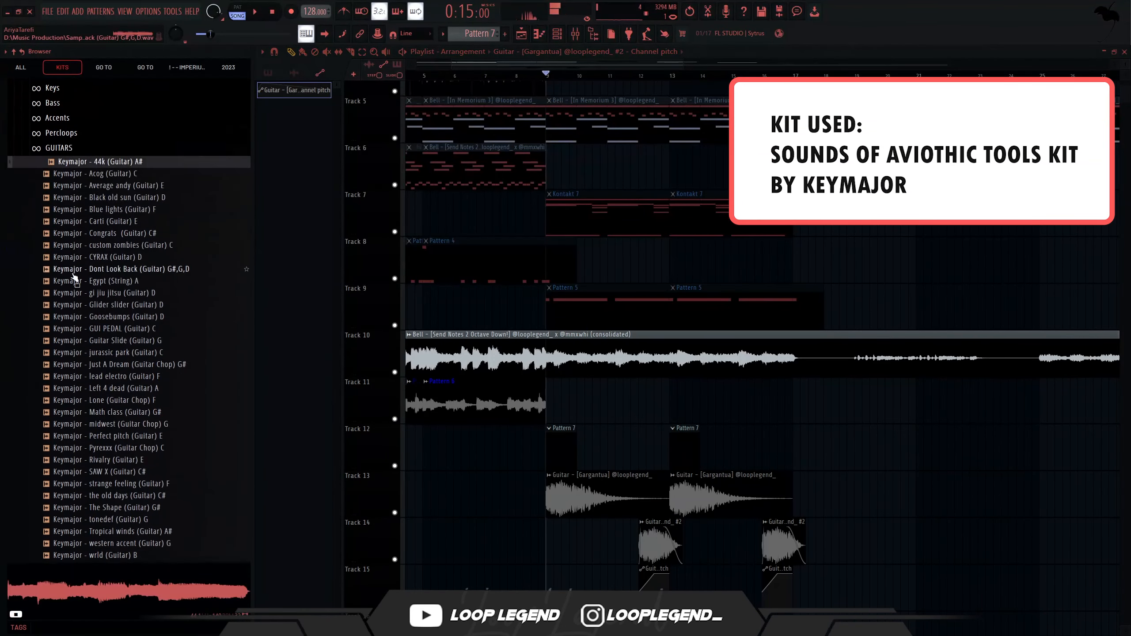
key(Down)
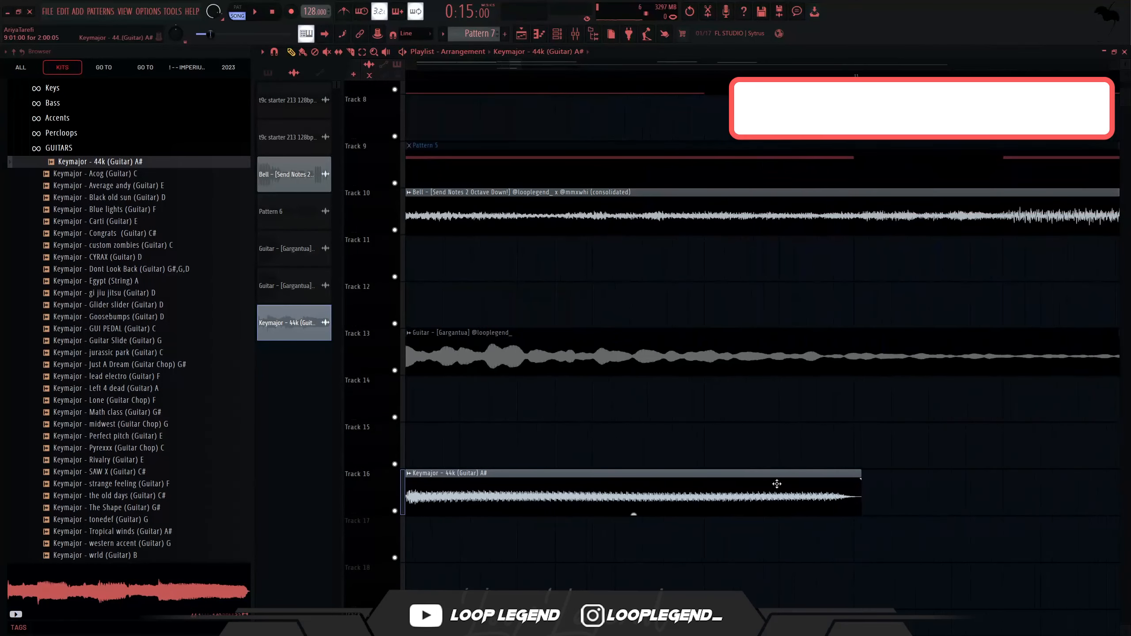
double_click(784, 495)
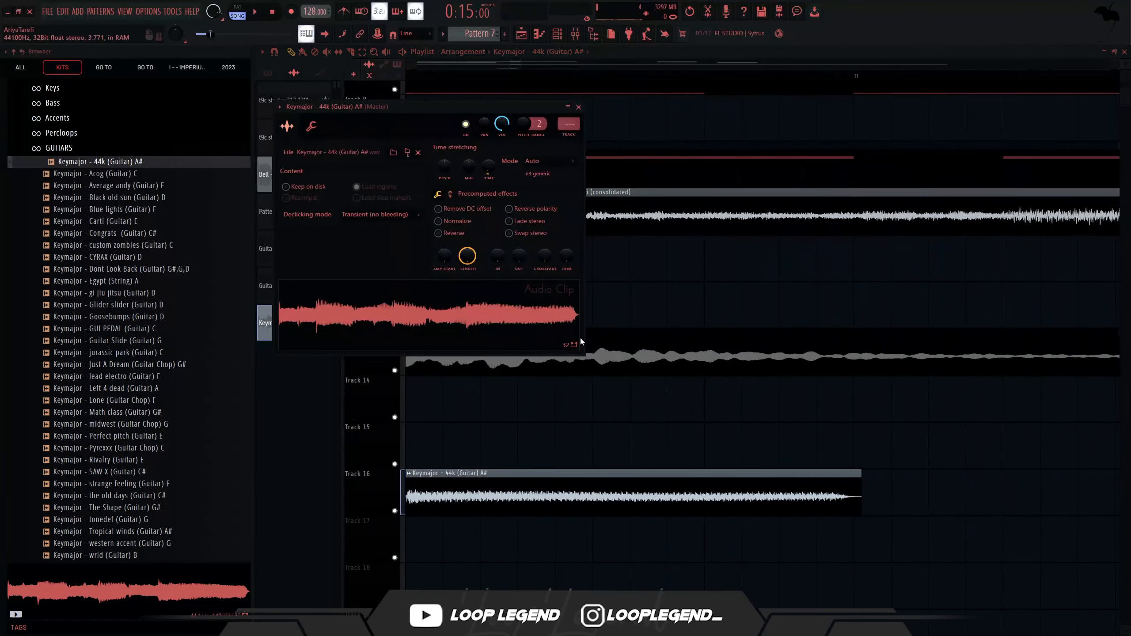
Duplicate the 44k guitar clip on Track 16, remove the original and move the copy to bar 10.
scroll(617, 486, down, 4)
ctrl+click(584, 490)
key(ctrl+b)
right_click(588, 492)
key(space)
scroll(626, 520, down, 3)
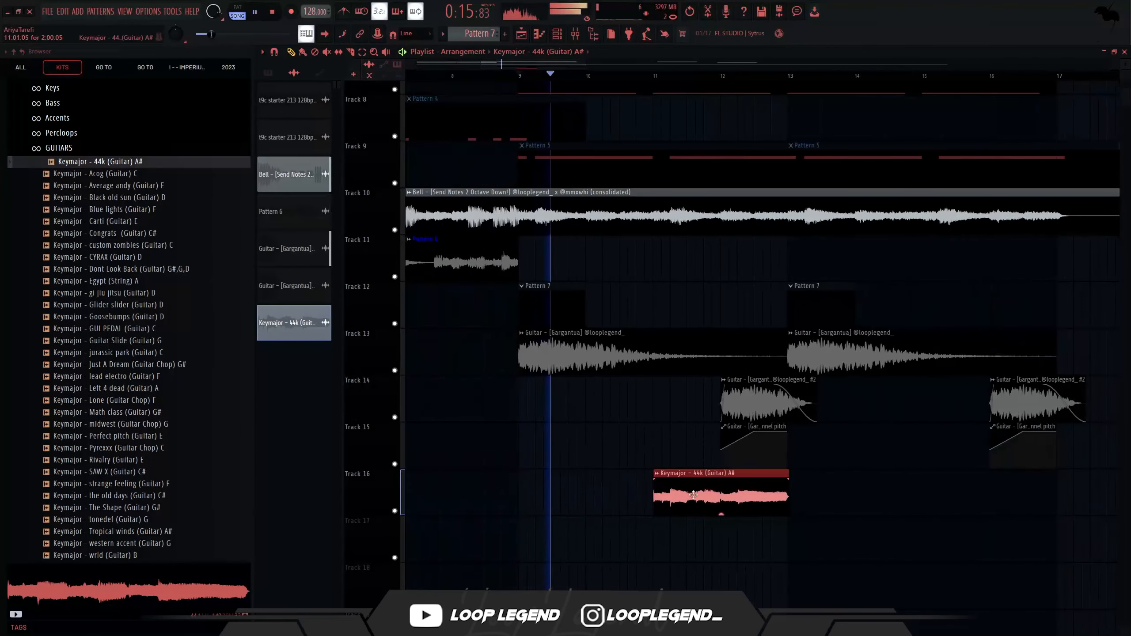
drag(694, 495, 623, 497)
scroll(618, 497, up, 3)
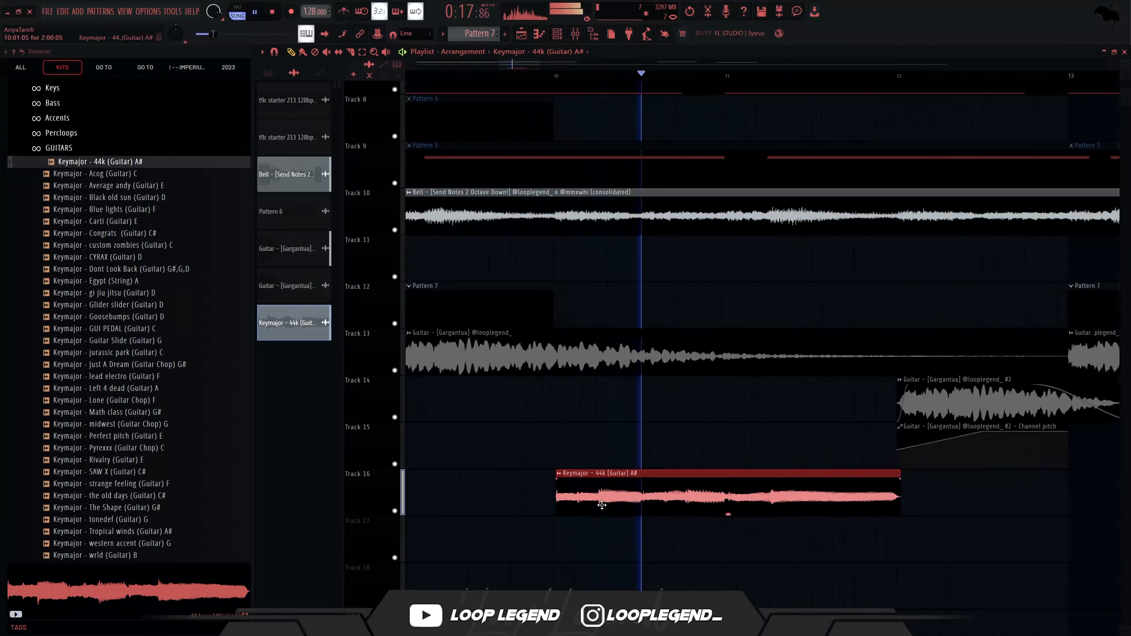
Repeat the 44k guitar clip on Track 16, slice both clips at the bar lines and move the bar 11 slice to bar 9.
double_click(588, 477)
scroll(595, 474, down, 3)
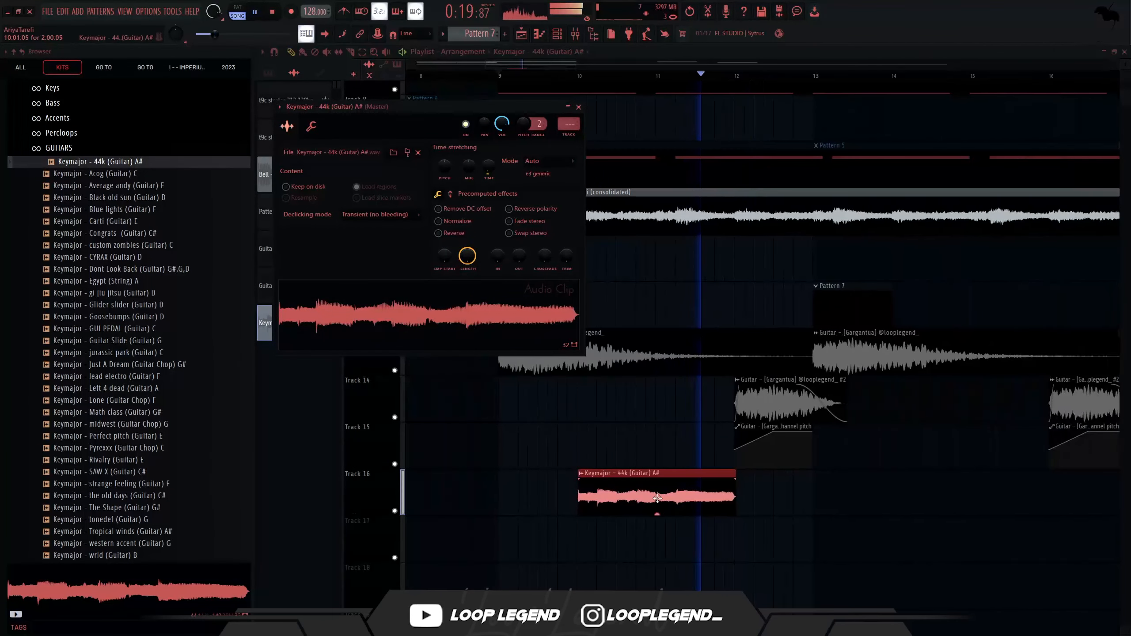
key(Escape)
click(749, 471)
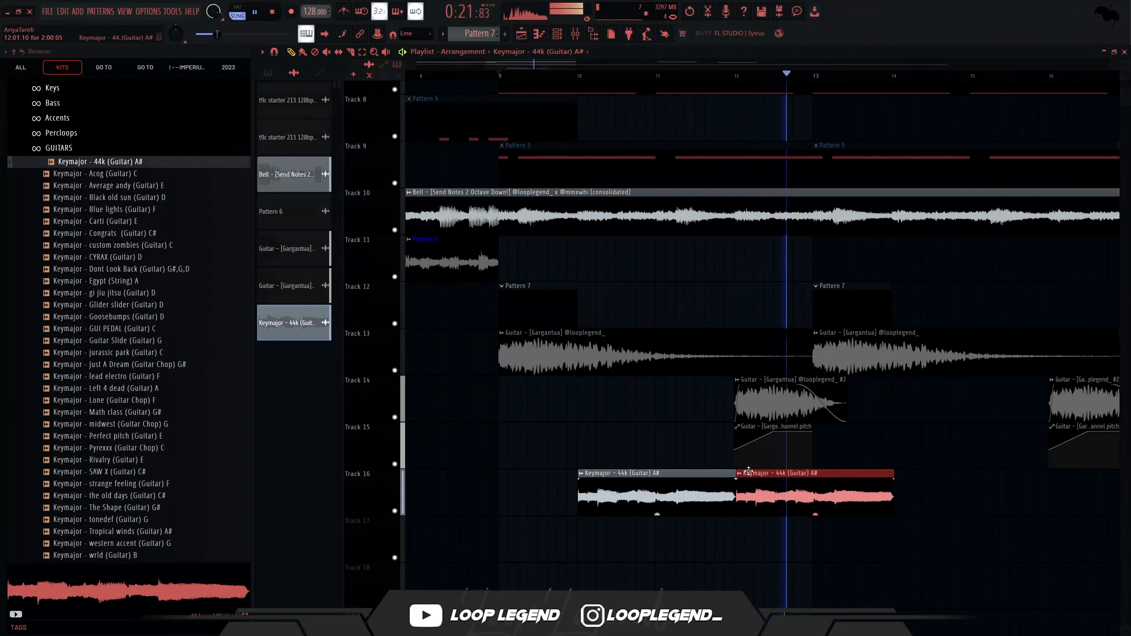
key(ctrl+z)
key(space)
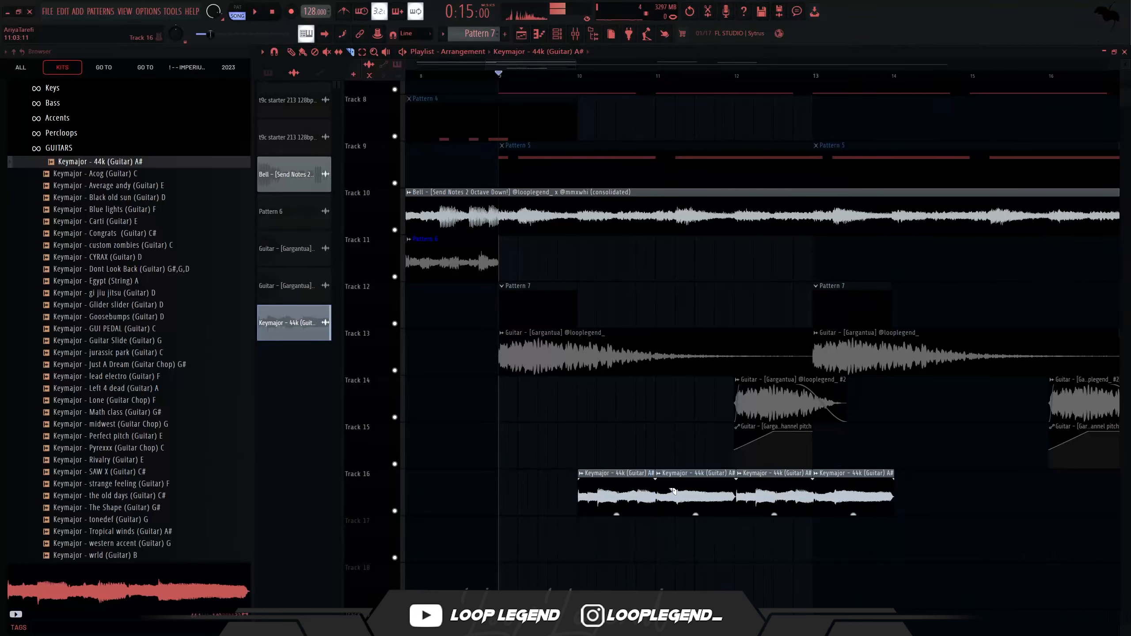
key(space)
drag(693, 498, 535, 508)
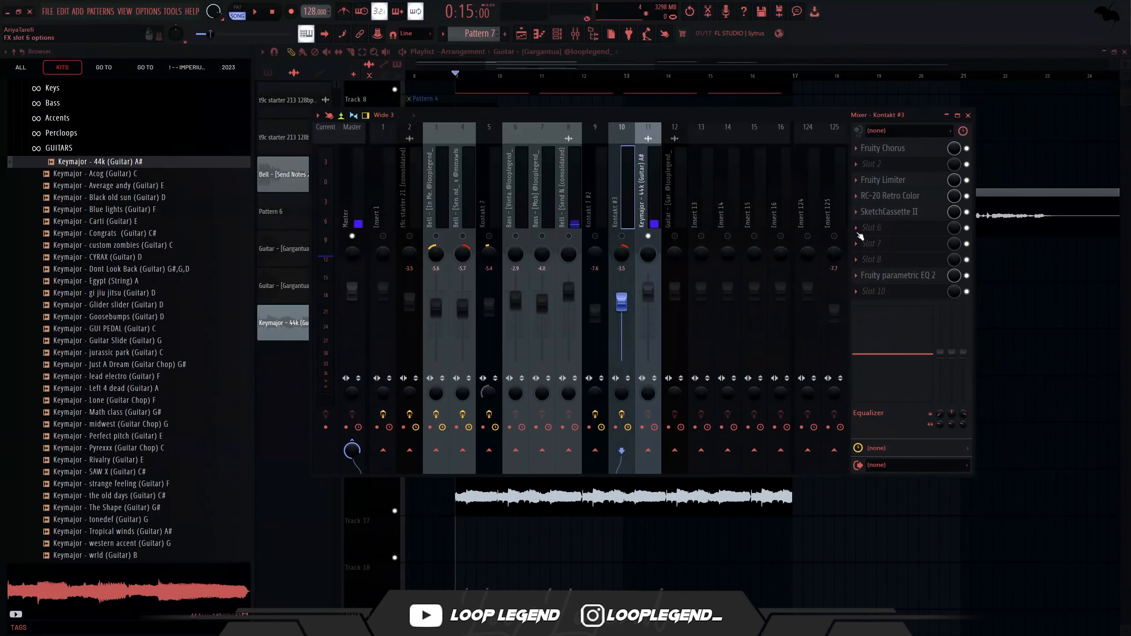
Copy GTR Stomp 2 Stereo from the Kontakt 7 #2 mixer track to the 44k guitar mixer track and audition it.
key(Left)
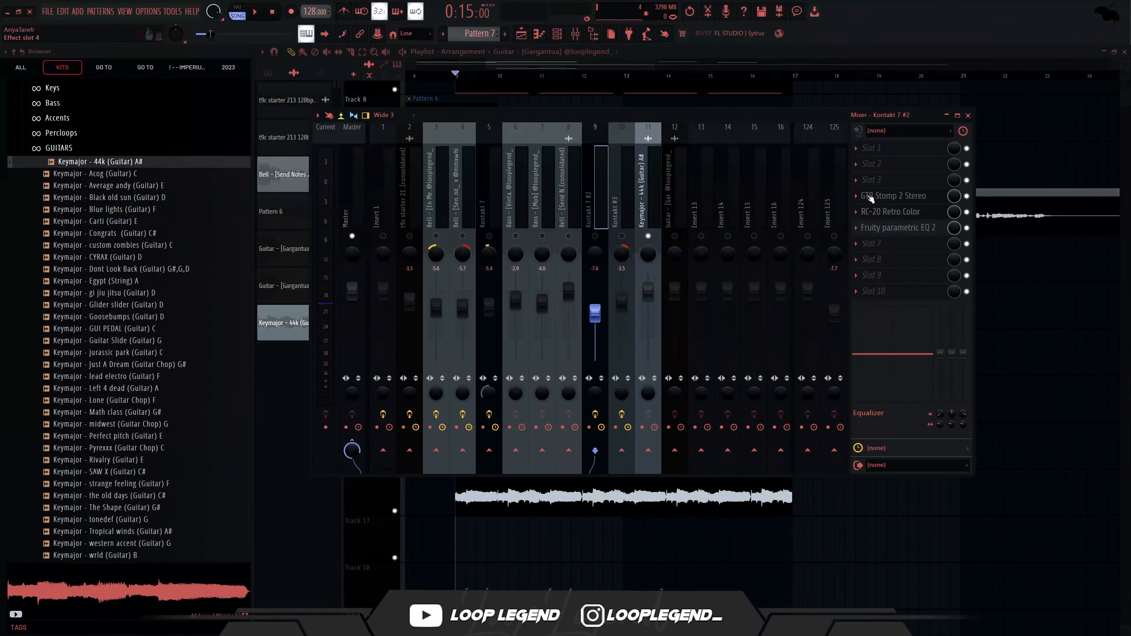
click(857, 196)
drag(878, 251, 647, 218)
key(space)
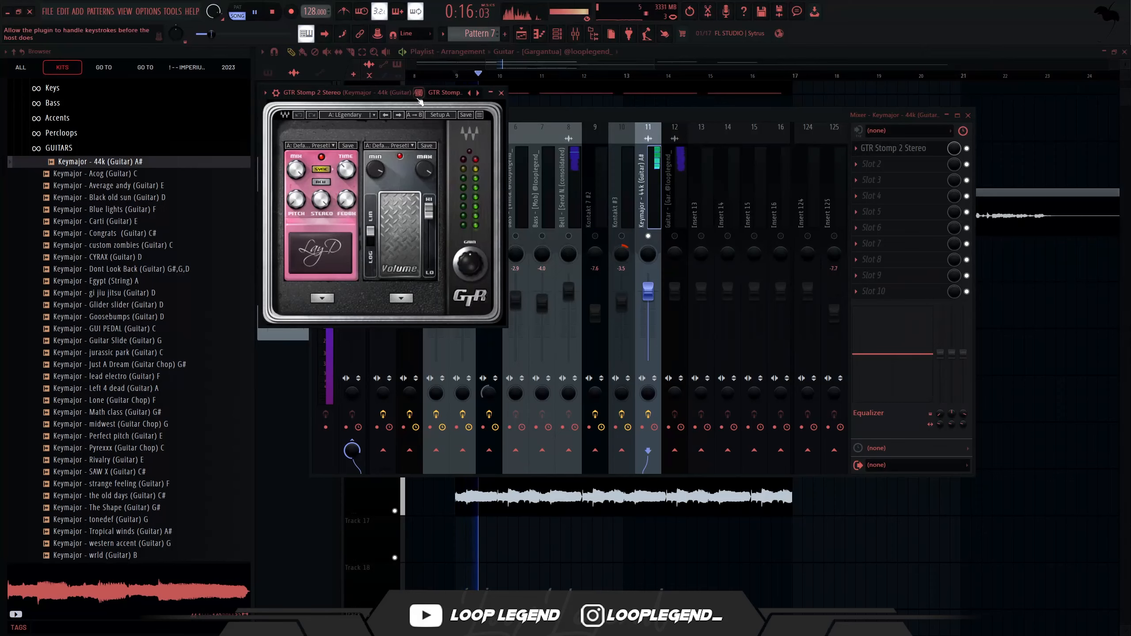
right_click(654, 235)
Slice the consolidated 44k guitar clip on Track 17 at bar 12.
click(590, 538)
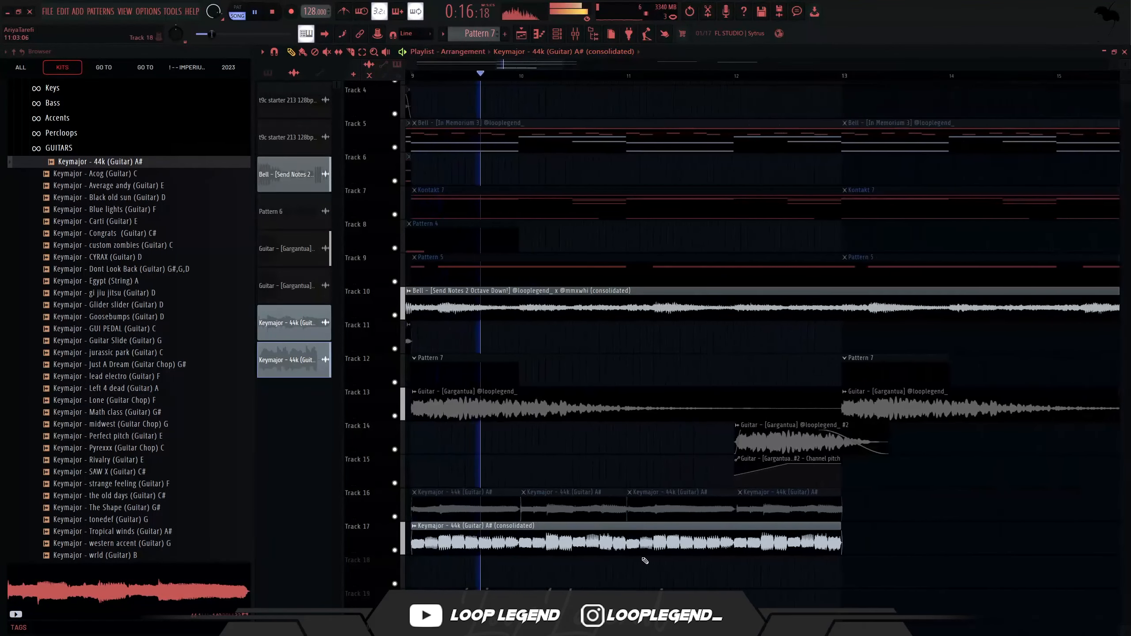
scroll(701, 587, up, 3)
click(764, 544)
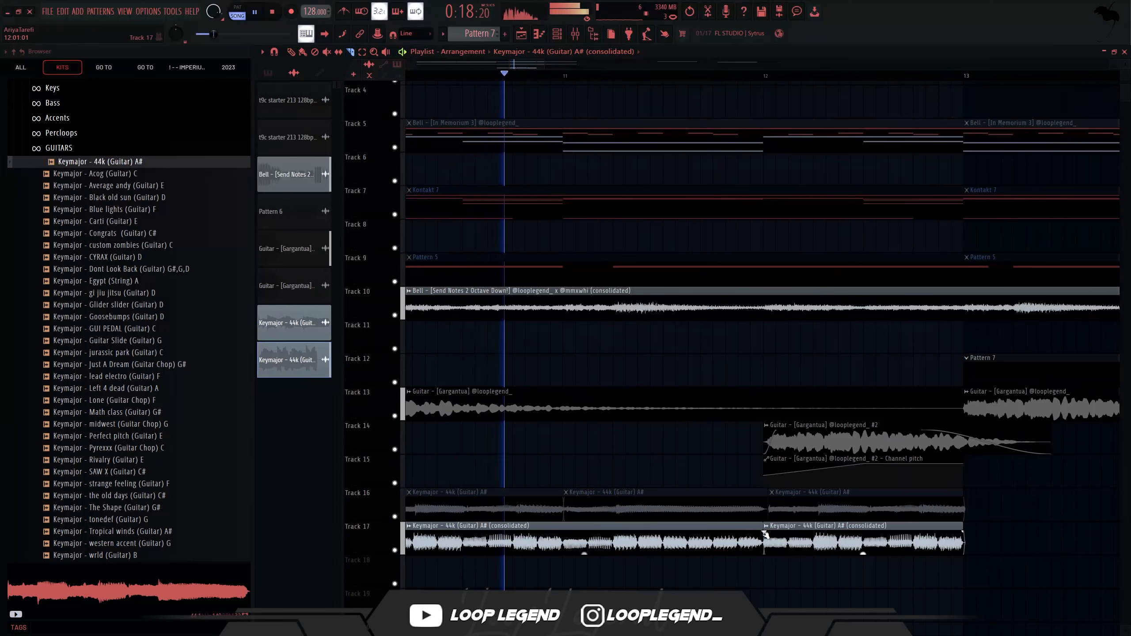
key(space)
Make the consolidated guitar slice at bar 12 a unique sample and reverse it.
click(767, 529)
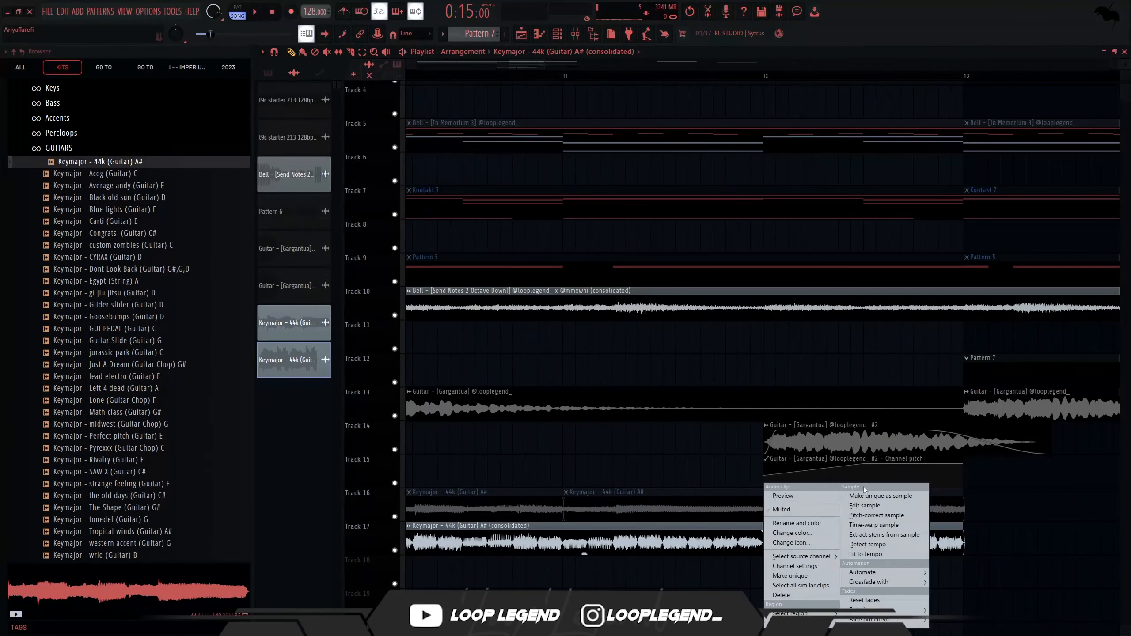
click(865, 505)
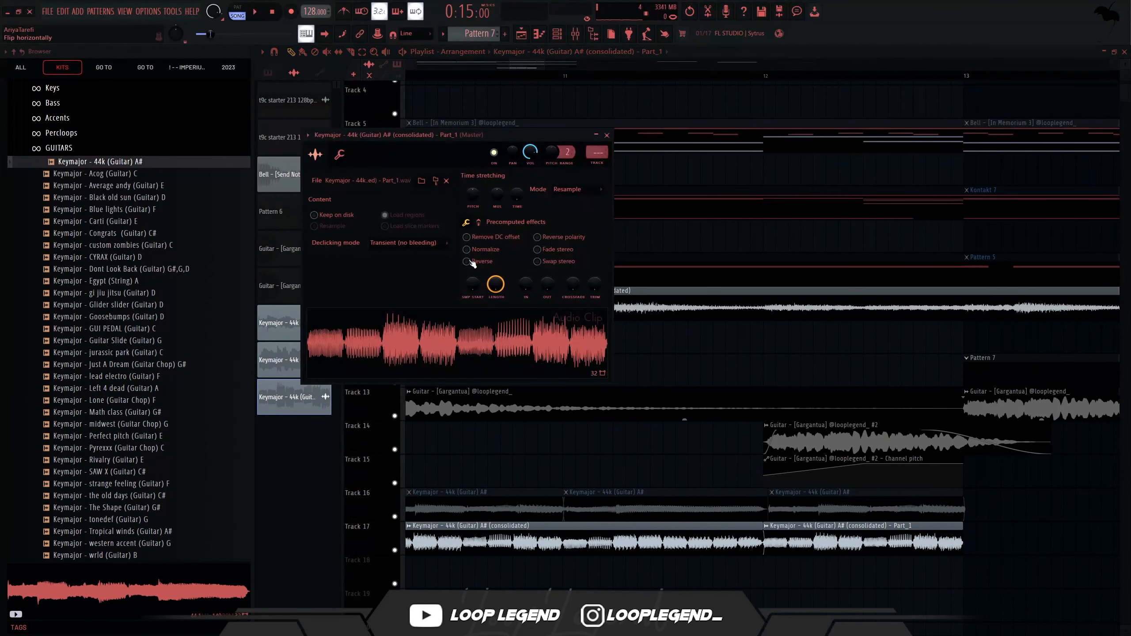
click(467, 262)
key(Escape)
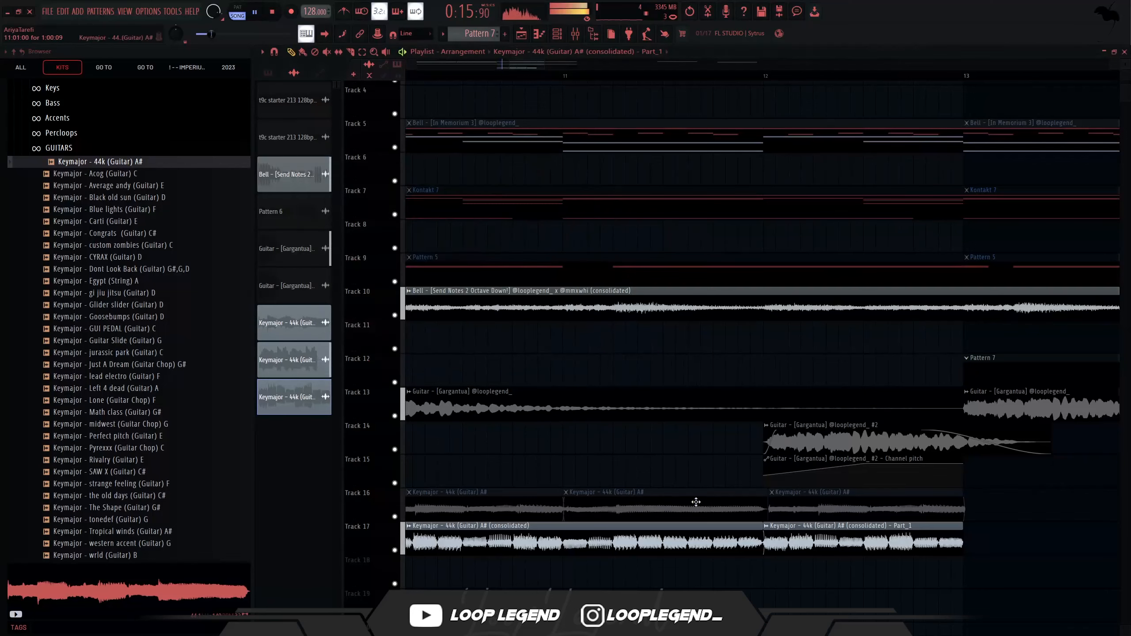
Route the consolidated 44k guitar clip and its reversed part on Track 17 to mixer track 13.
scroll(702, 506, down, 3)
double_click(709, 541)
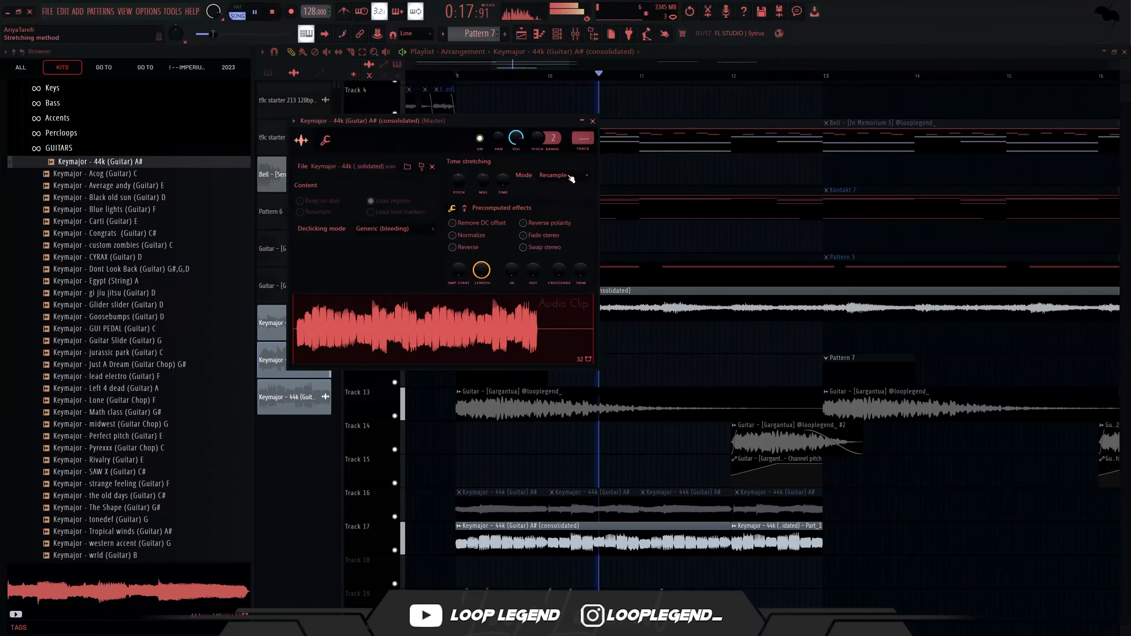
click(587, 150)
key(Escape)
double_click(771, 540)
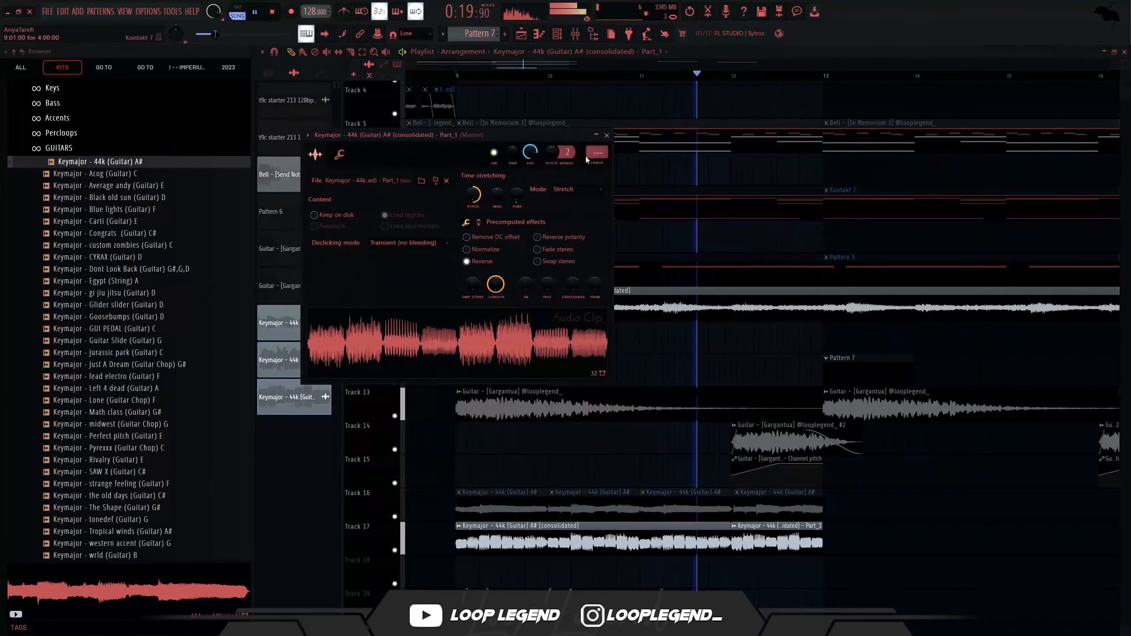
scroll(597, 152, up, 9)
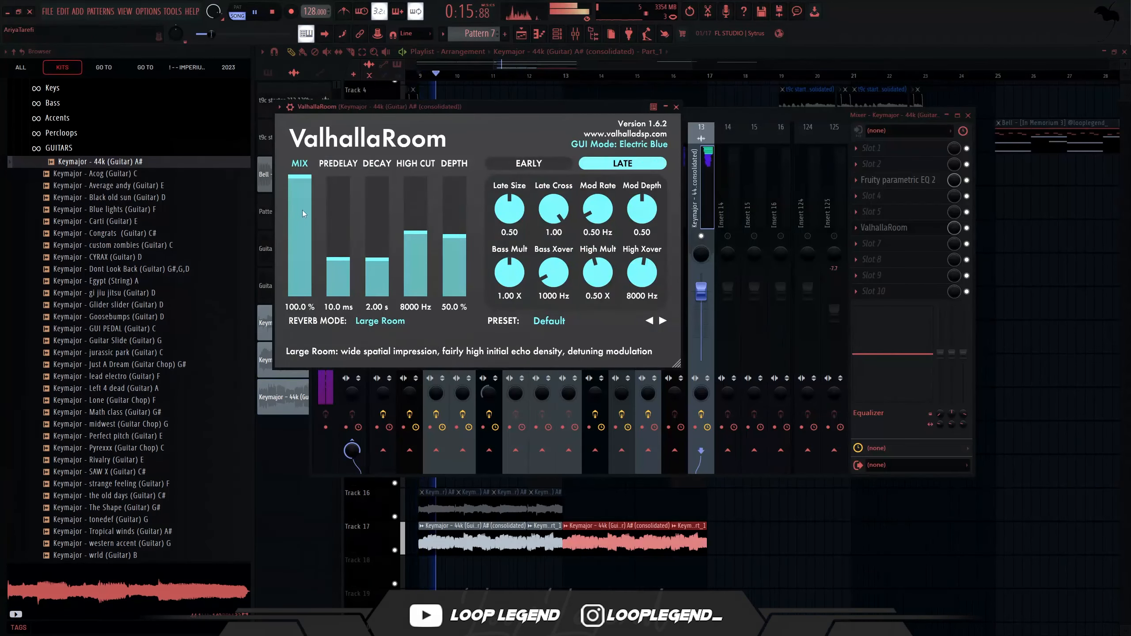
Set ValhallaRoom's mix to about 49% on the consolidated 44k guitar mixer track and lower the track's volume.
drag(300, 179, 301, 240)
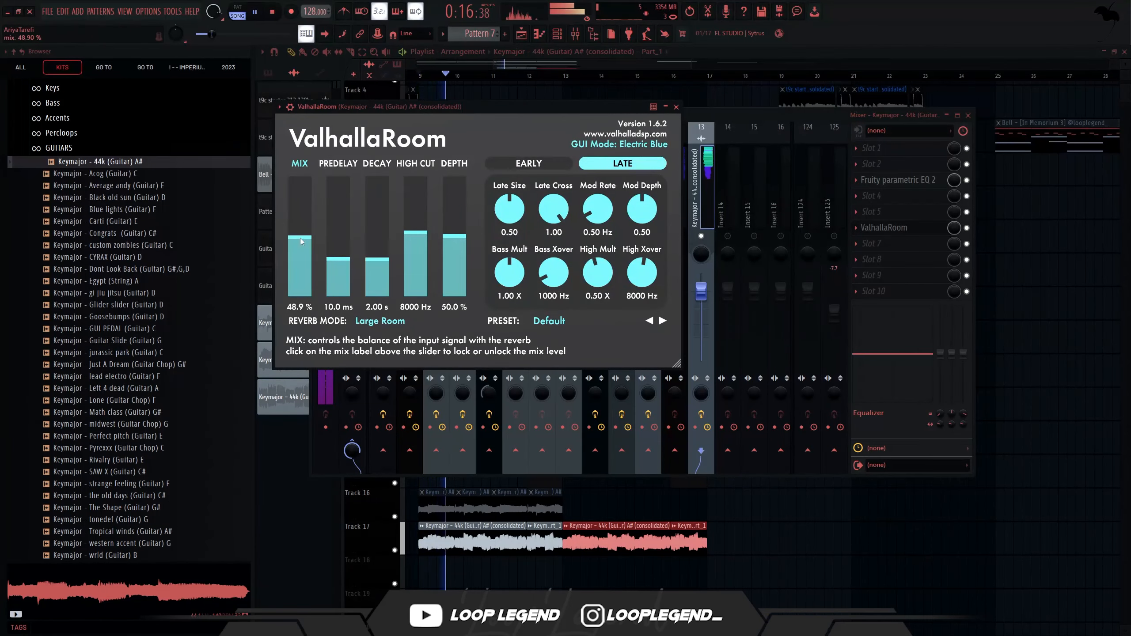
click(709, 285)
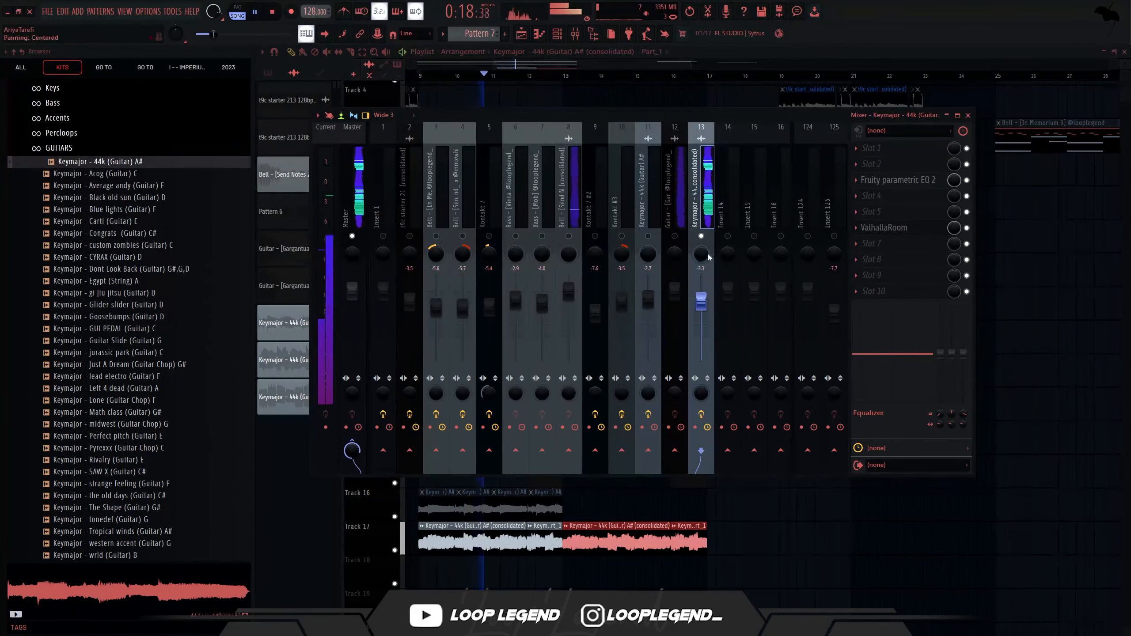
right_click(703, 236)
Compress the consolidated 44k guitar mixer track with Fruity Limiter and widen it by raising the cross-channel levels in Fruity Stereo Shaper.
click(884, 227)
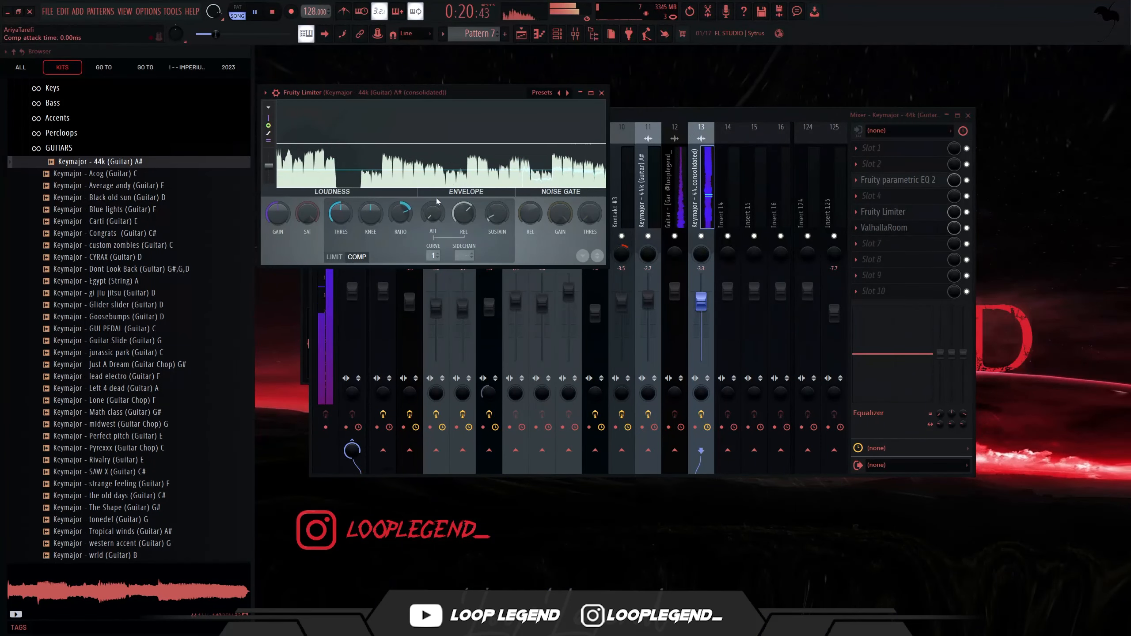
click(602, 92)
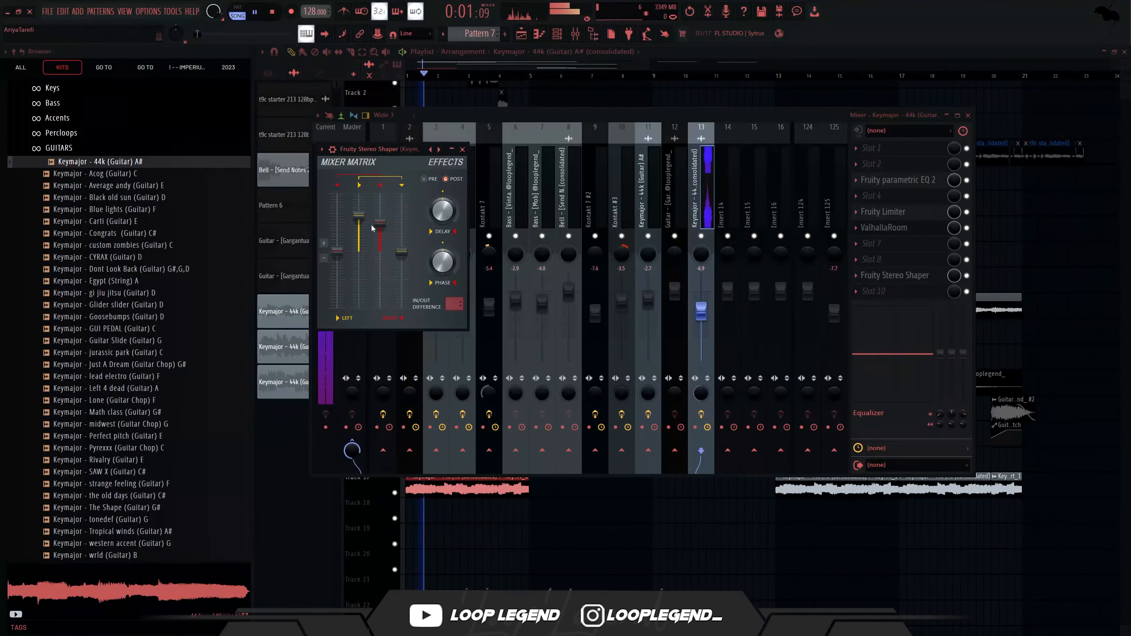
drag(337, 252, 337, 205)
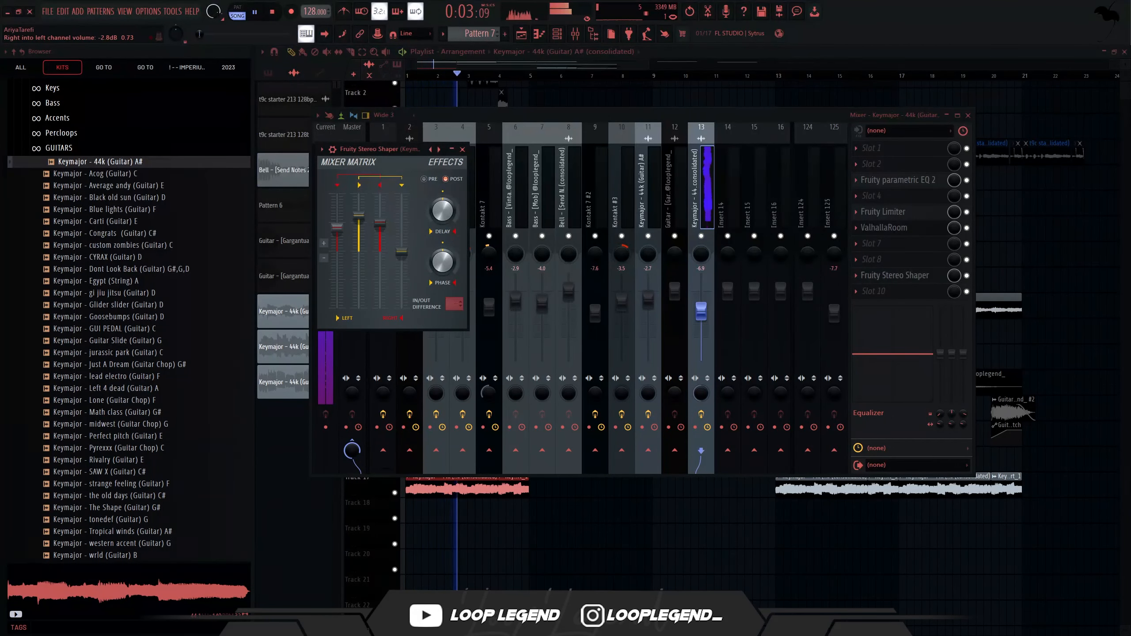
click(462, 149)
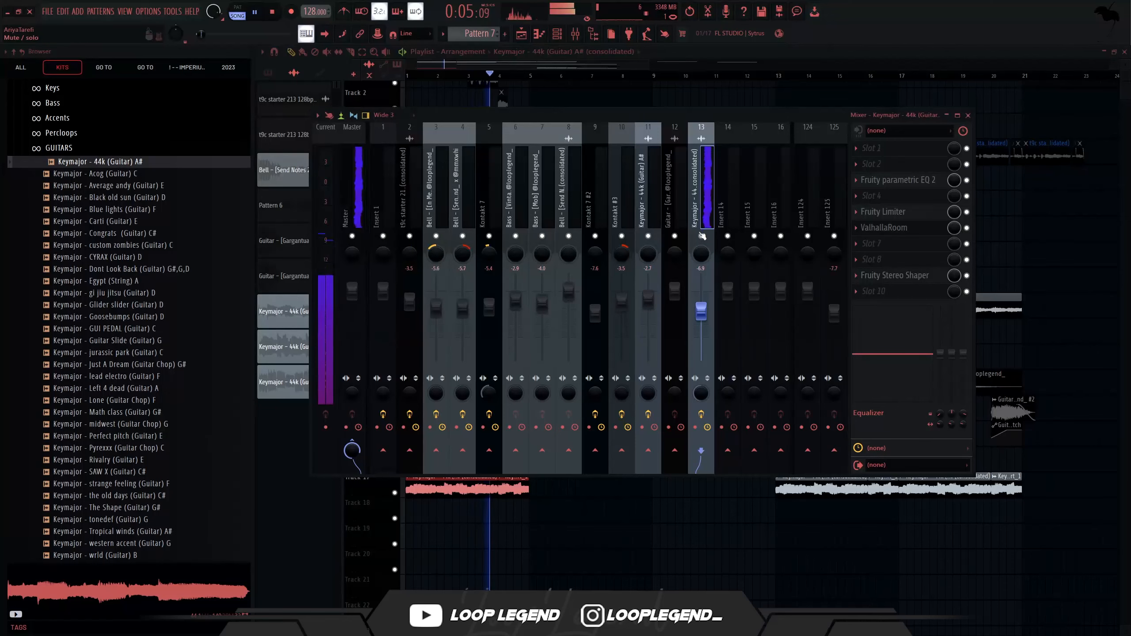
right_click(701, 236)
right_click(702, 236)
key(F9)
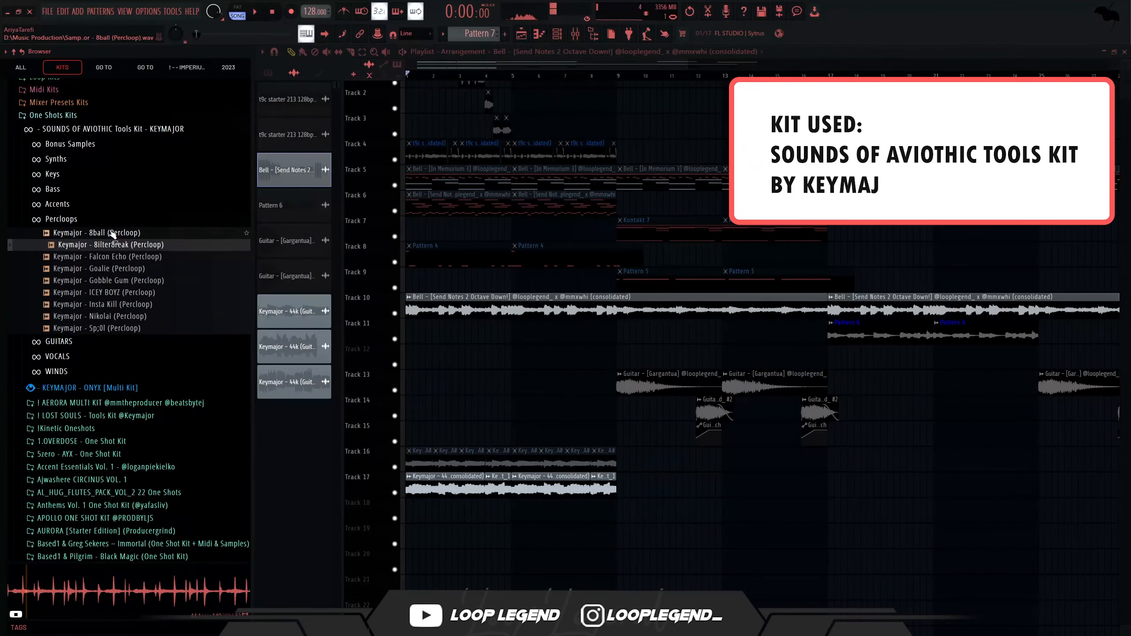
Place Keymajor - 8ball (Percloop) on Track 18 at bar 1 and time-stretch it to 8 bars in Stretch mode.
drag(111, 232, 415, 516)
key(space)
scroll(577, 515, up, 4)
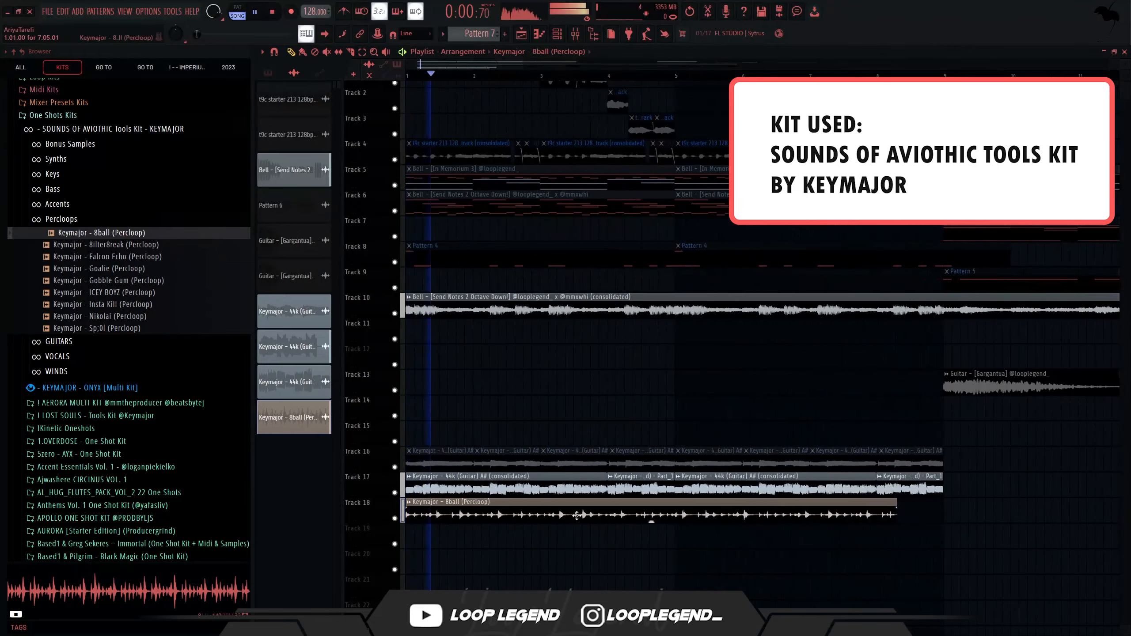
double_click(577, 515)
click(535, 213)
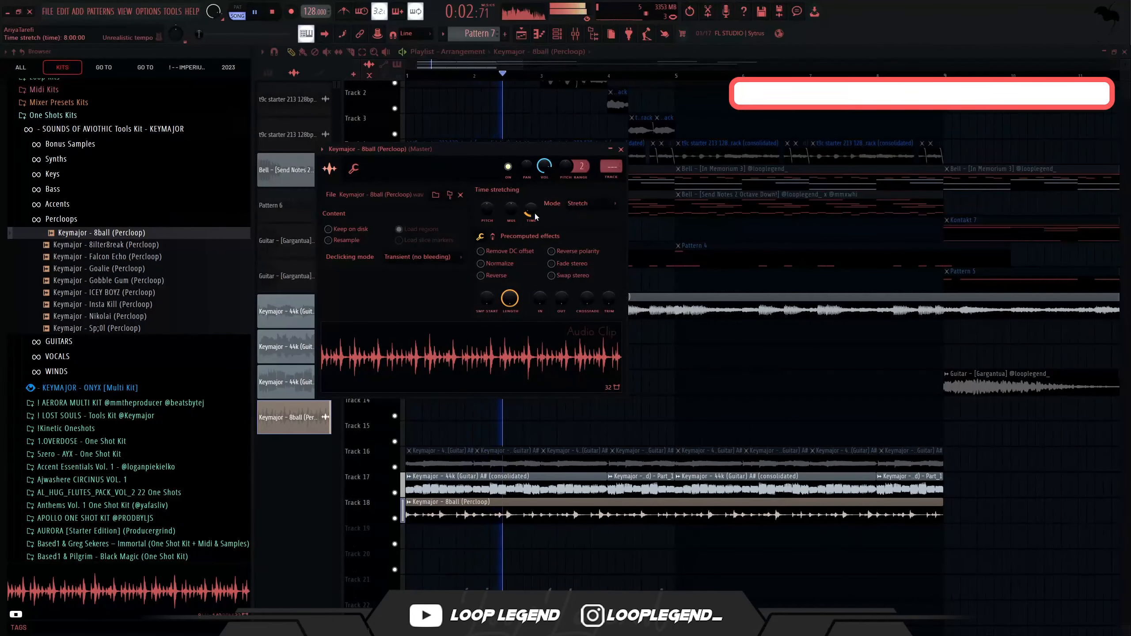
click(592, 39)
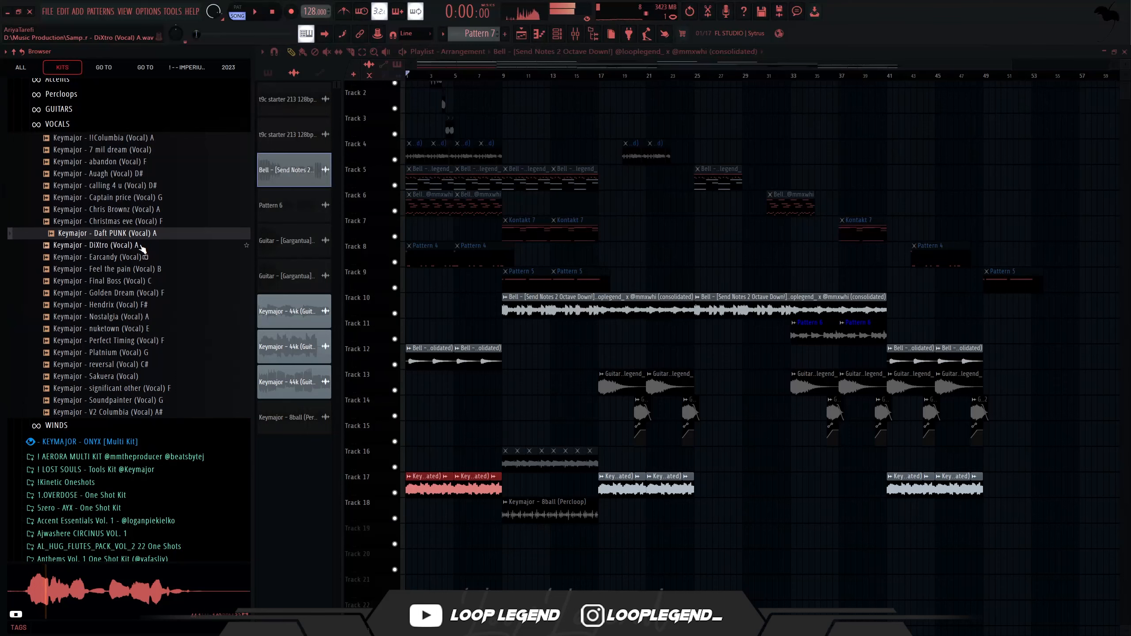
Place the Keymajor - DiXtro (Vocal) A one-shot on Track 19 at bar 1 and set its time-stretching mode to Stretch.
click(141, 247)
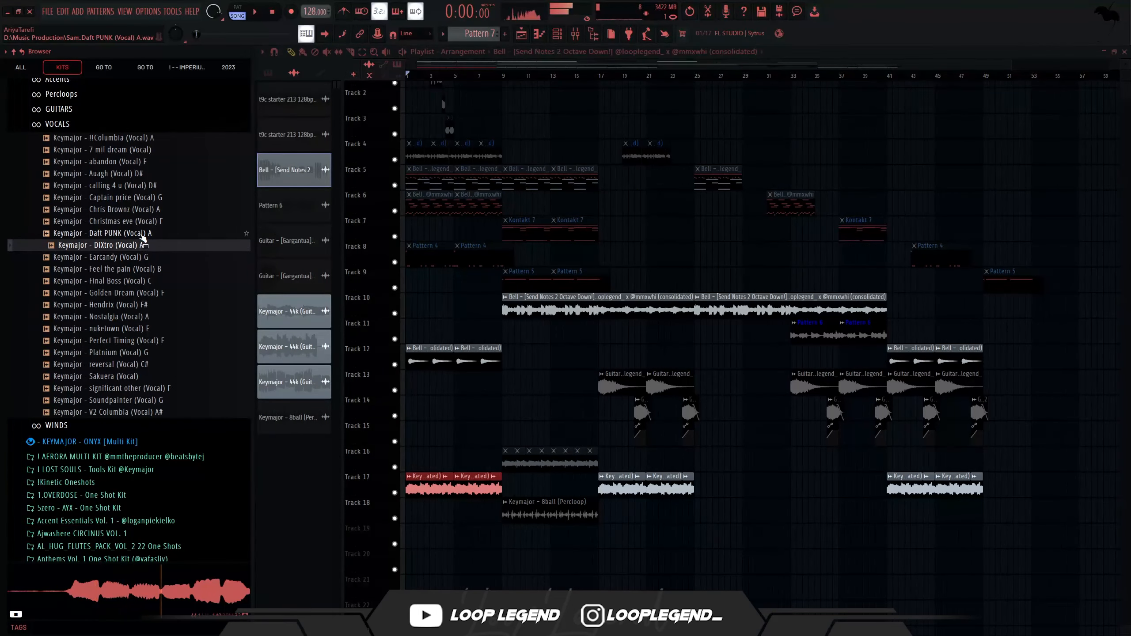
drag(409, 529, 408, 530)
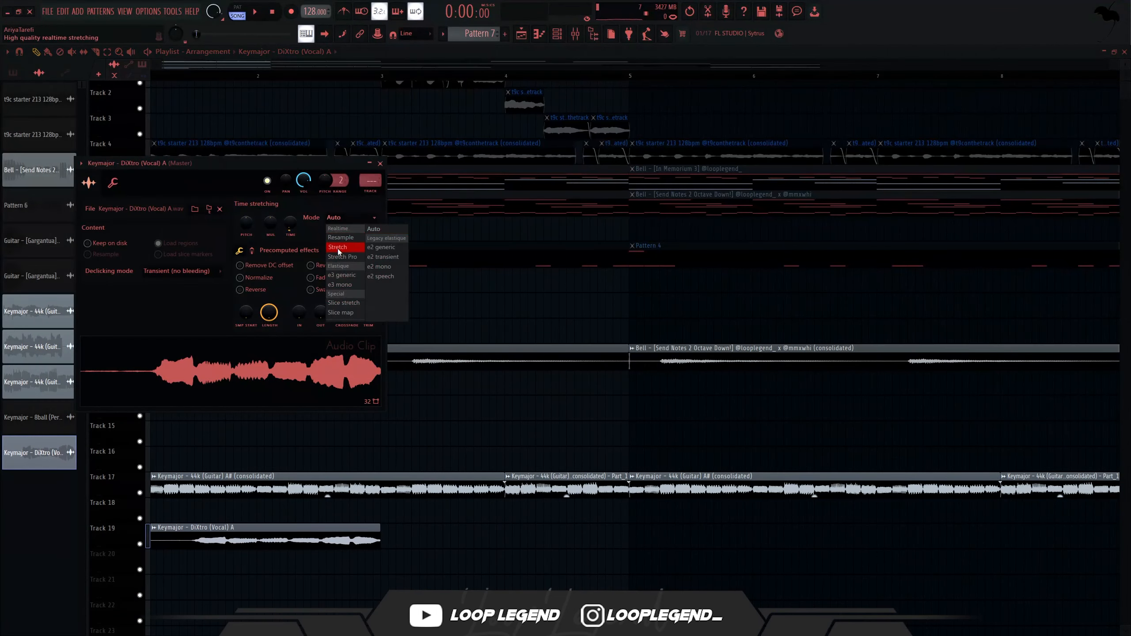
click(338, 247)
key(space)
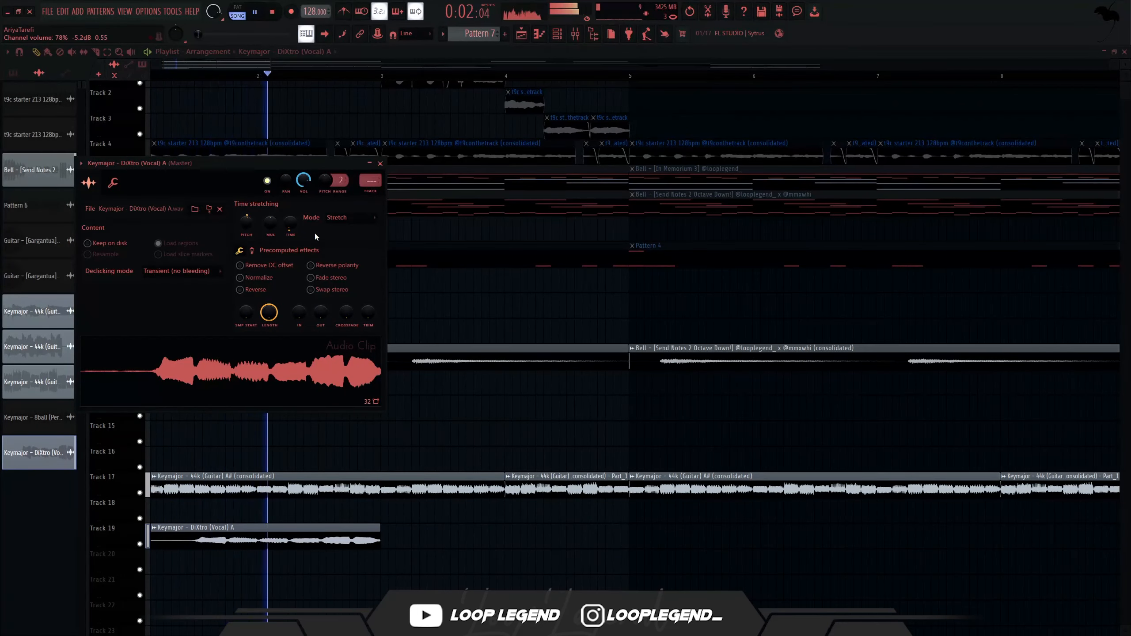
Duplicate the DiXtro vocal clip along Track 19 and adjust its frequency bands with Fruity parametric EQ 2.
drag(414, 499, 273, 568)
scroll(274, 567, up, 5)
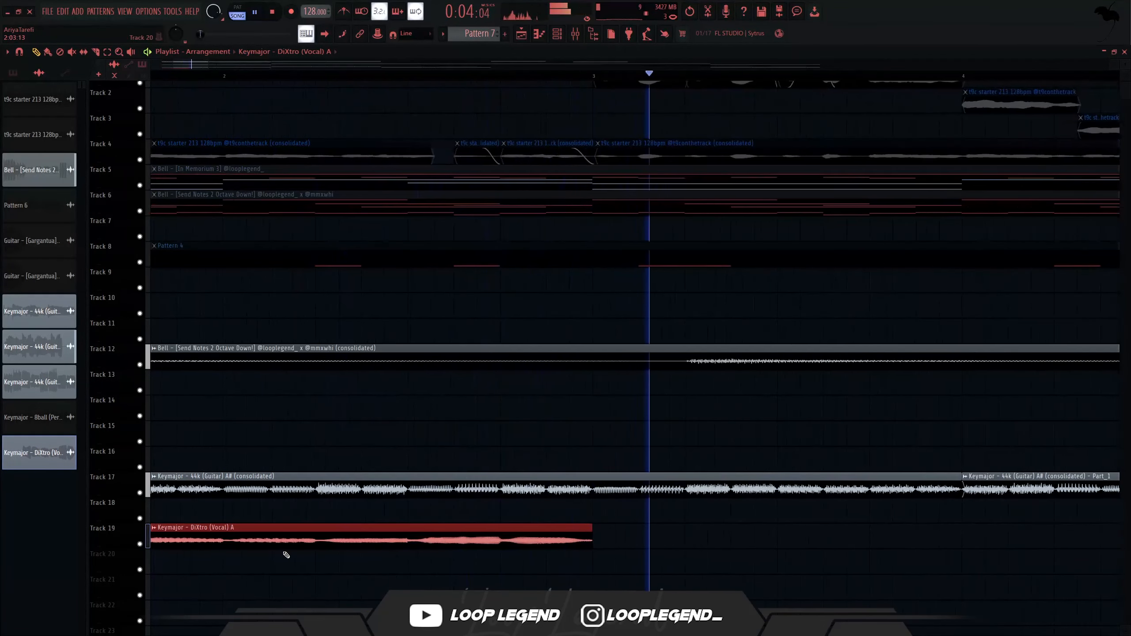
scroll(312, 552, down, 5)
key(ctrl+b)
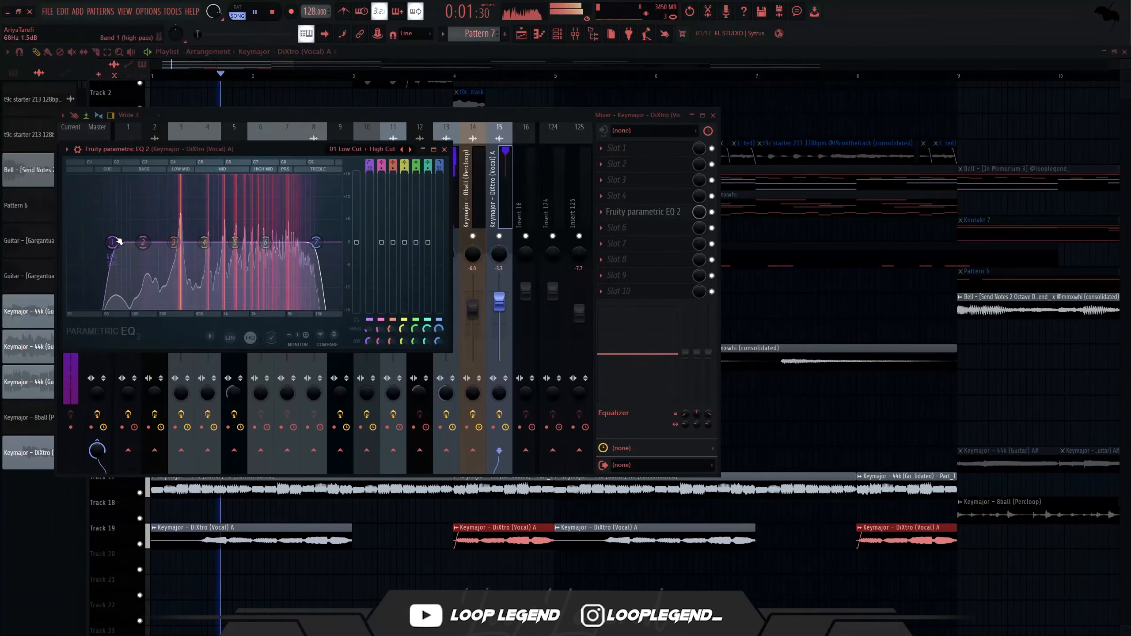
drag(167, 242, 199, 242)
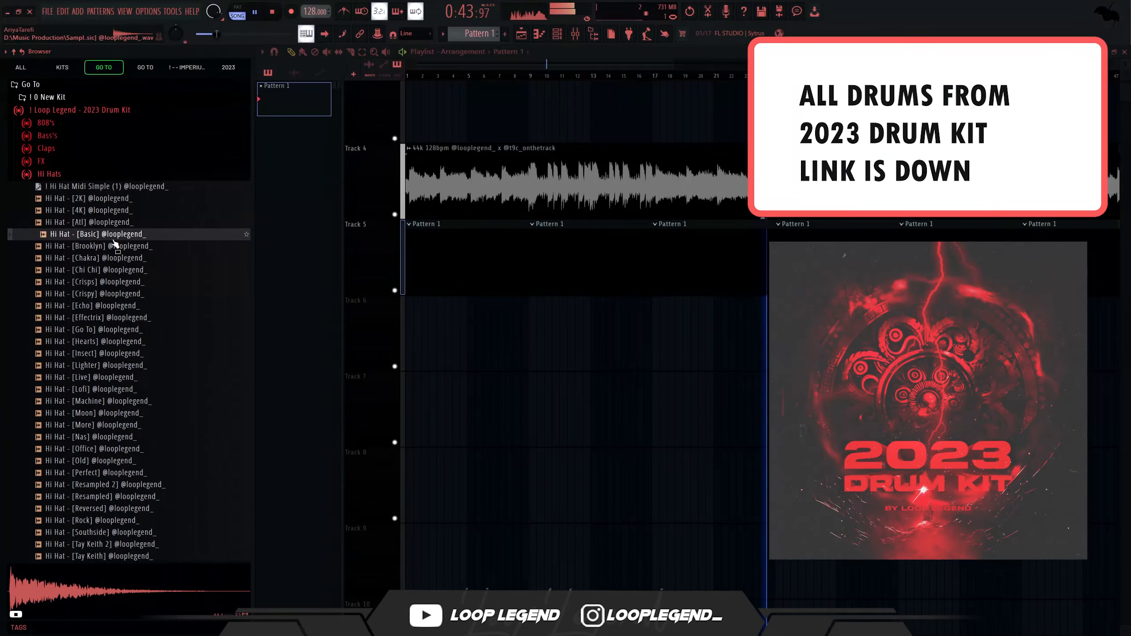
Open Hi Hat - [Basic] in a new channel and load the ! Hi Hat Midi Simple (1) notes into it.
right_click(112, 239)
click(133, 252)
right_click(85, 187)
click(117, 191)
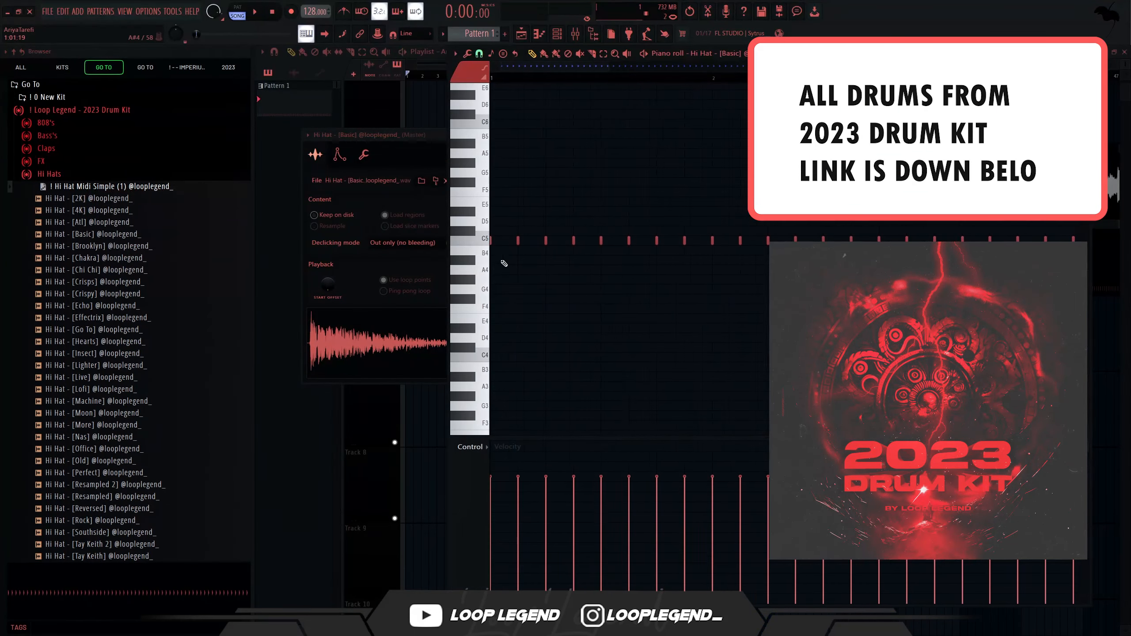
Delete the third hi-hat note in bar 1 and play the pattern to check it.
key(space)
key(space)
right_click(565, 240)
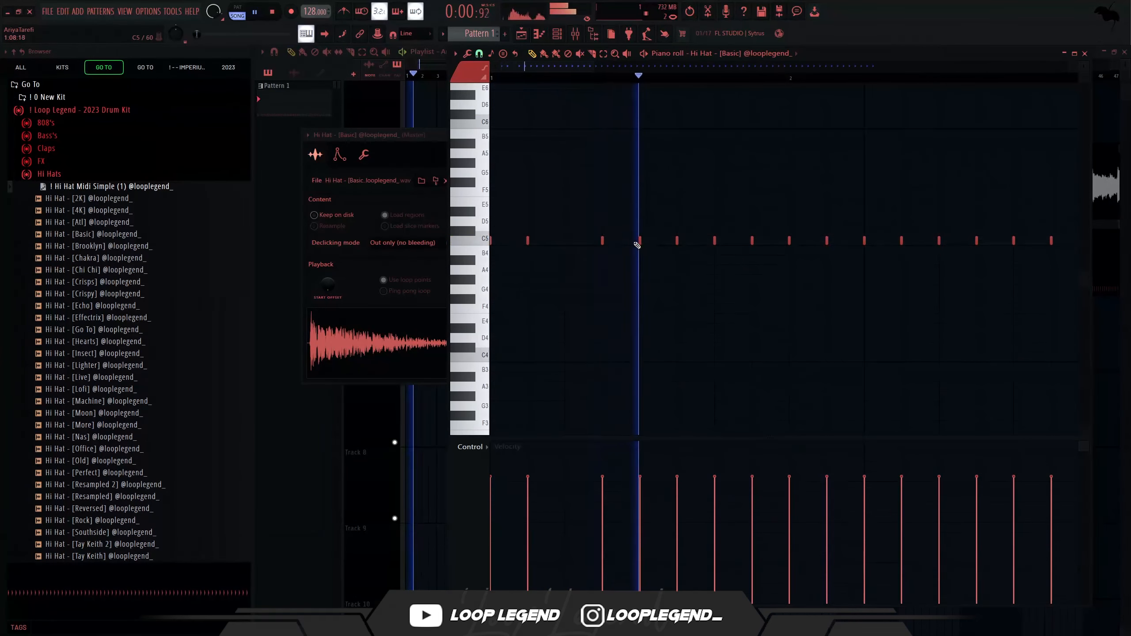
key(space)
key(space)
right_click(603, 241)
right_click(640, 240)
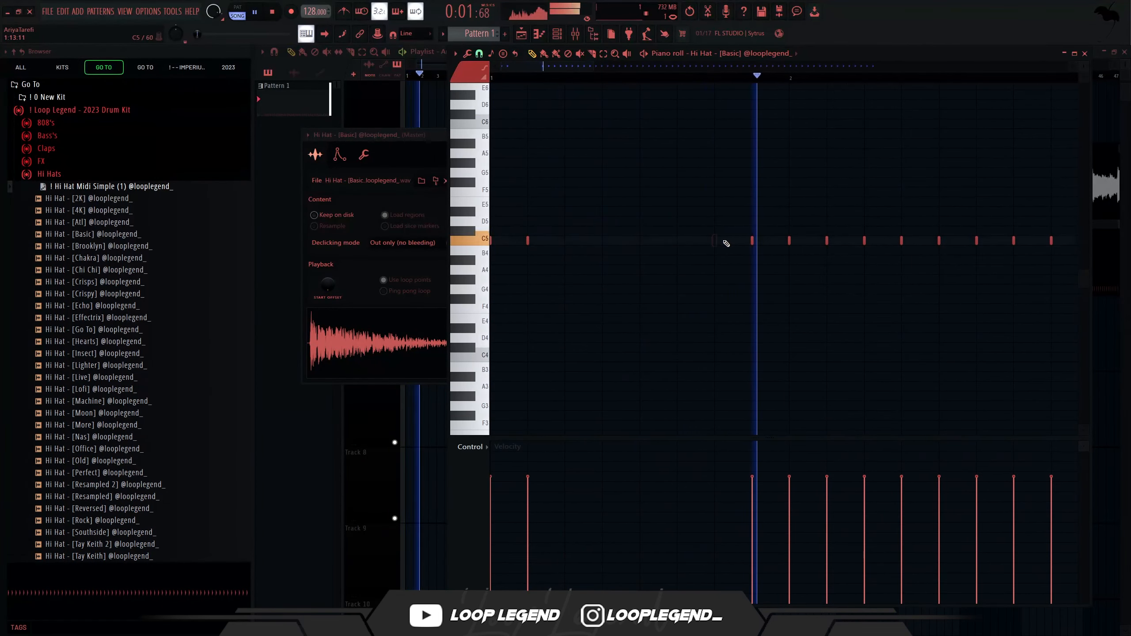
key(ctrl+z)
key(ctrl+z)
key(space)
Delete the fourth through seventh hi-hat notes in bar 1 to leave a gap after the first two hits.
right_click(603, 240)
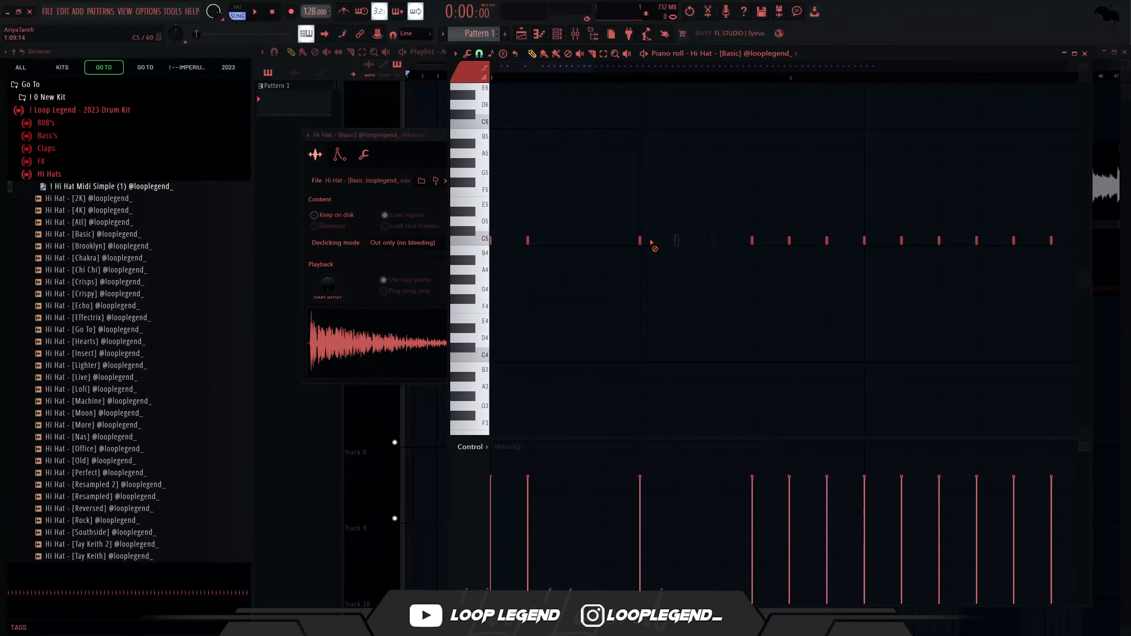
right_click(640, 242)
key(space)
scroll(621, 254, down, 2)
scroll(645, 253, up, 1)
key(space)
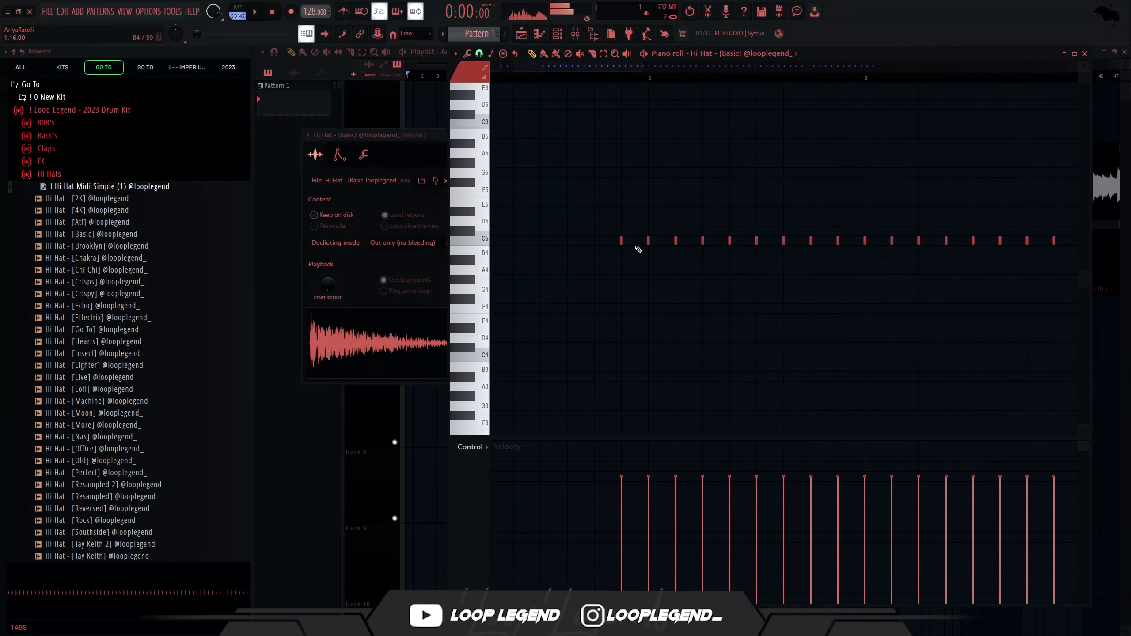
Add a C5 hi-hat note one step before the last note of bar 1 and lower that last note's velocity.
click(595, 241)
click(621, 546)
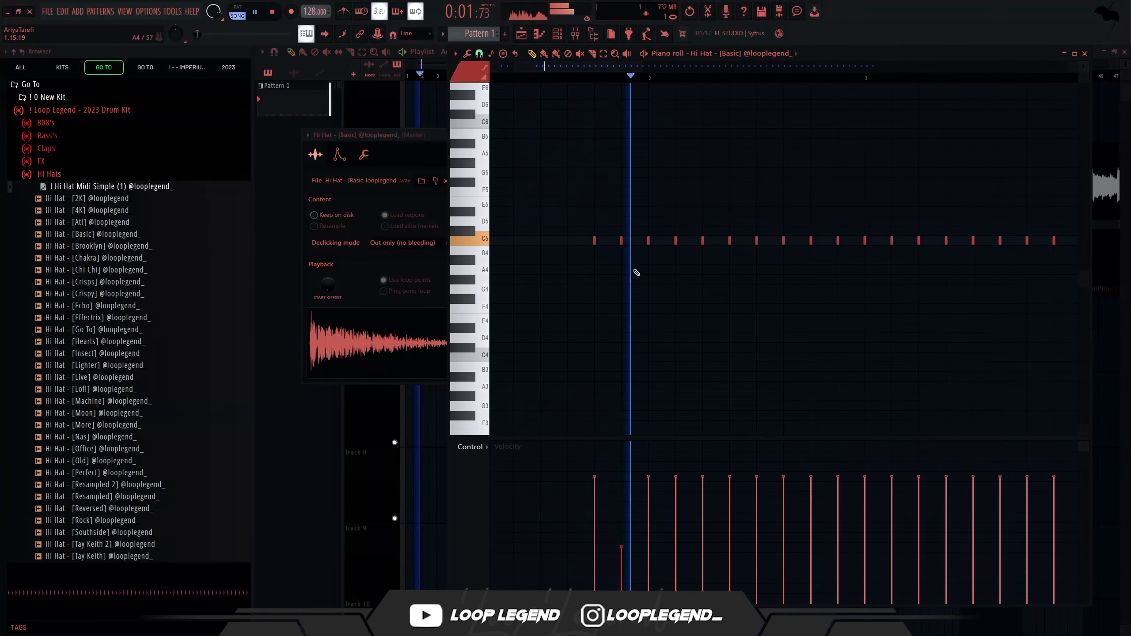
key(space)
Delete all hi-hat notes after the start of bar 3 and play the pattern from bar 2.
scroll(754, 192, down, 3)
drag(933, 217, 589, 291)
key(Delete)
click(539, 76)
key(space)
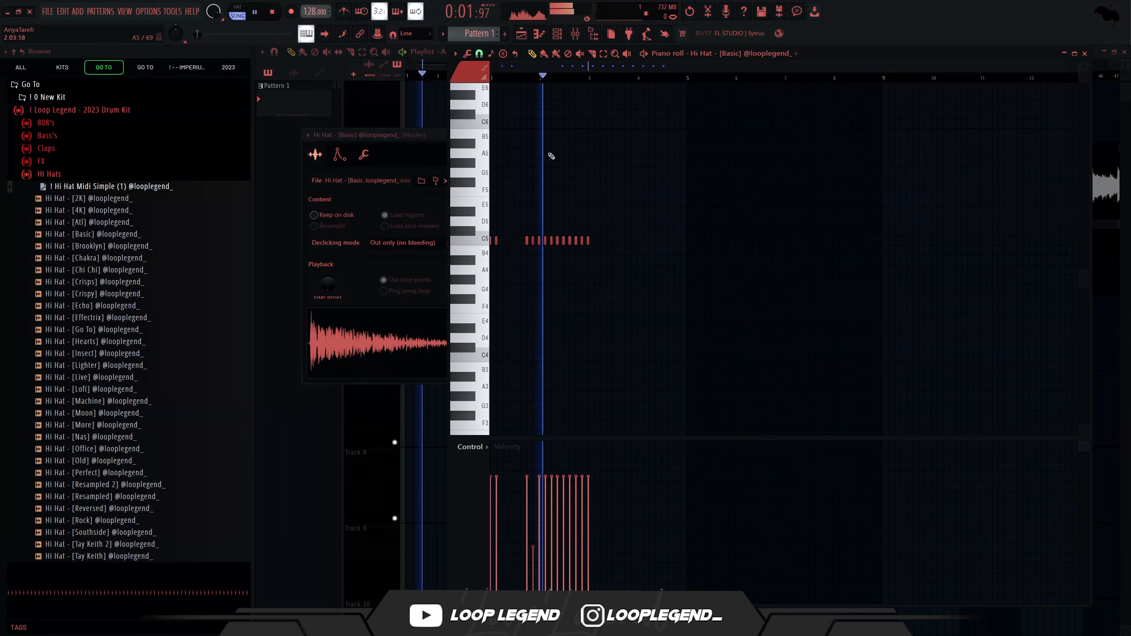
Set the second hi-hat note of bar 2 to 62% velocity and make the fourth note of that bar much quieter.
scroll(549, 154, up, 3)
key(space)
key(space)
click(608, 502)
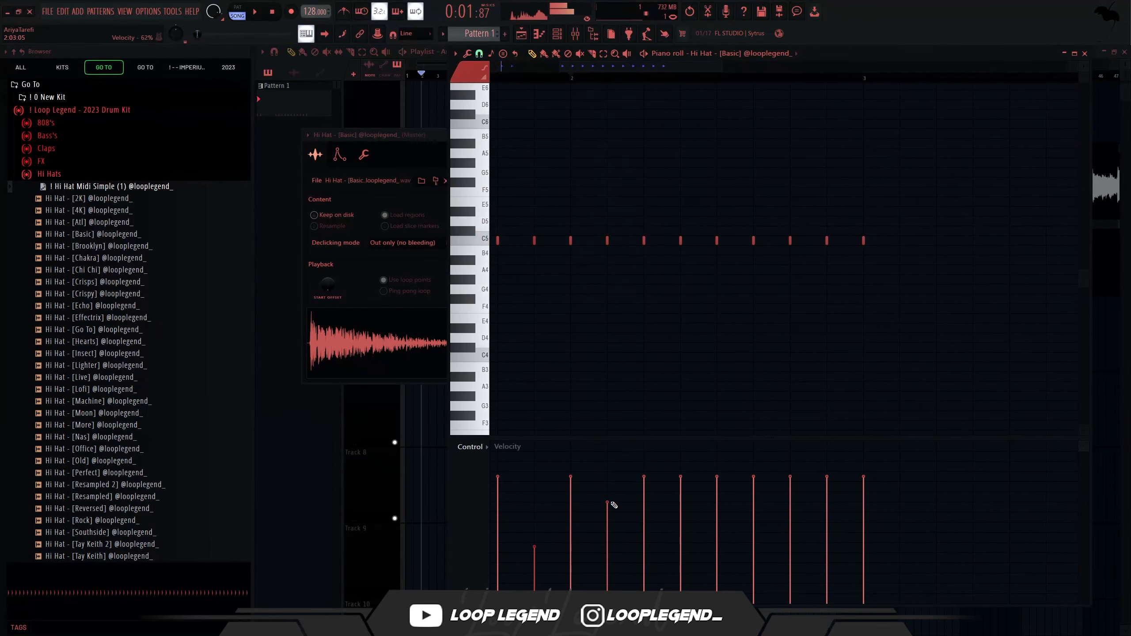
right_click(681, 243)
key(space)
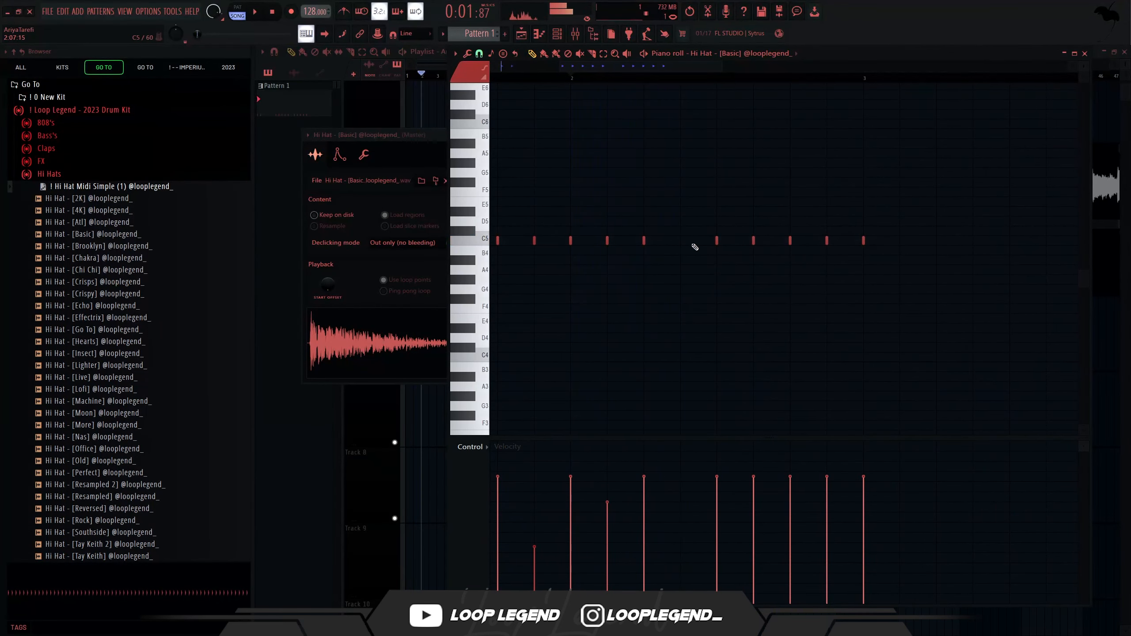
key(space)
Replace the hi-hat notes in the second half of bar 2 with a copy of its first four notes, raised one semitone.
drag(928, 189, 712, 297)
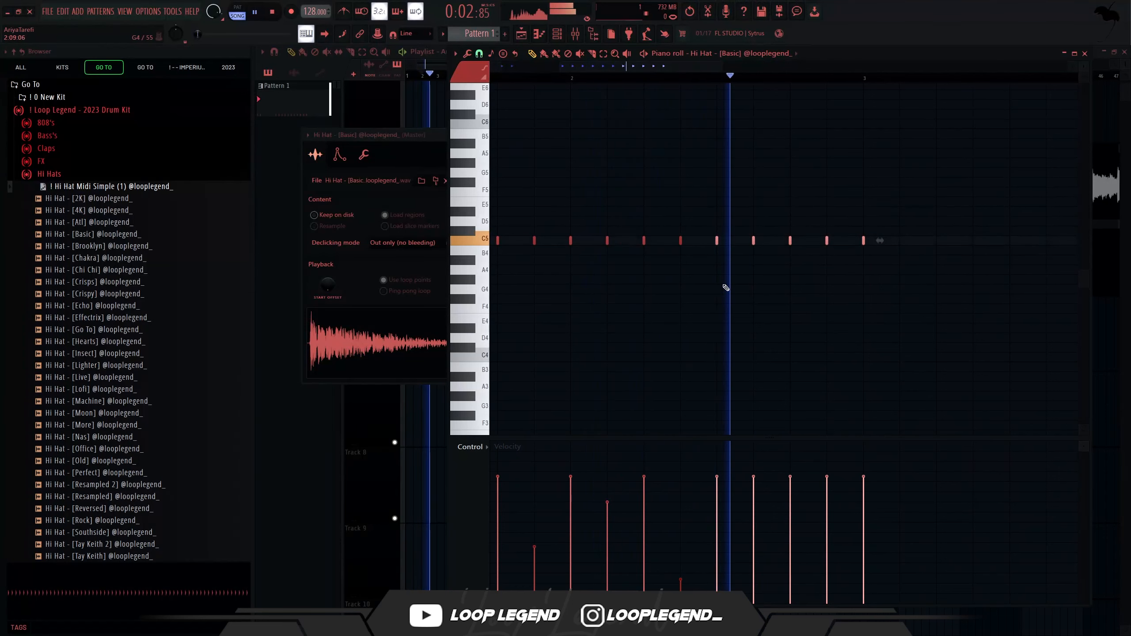
key(Delete)
drag(775, 188, 563, 301)
key(ctrl+b)
key(space)
key(ctrl+z)
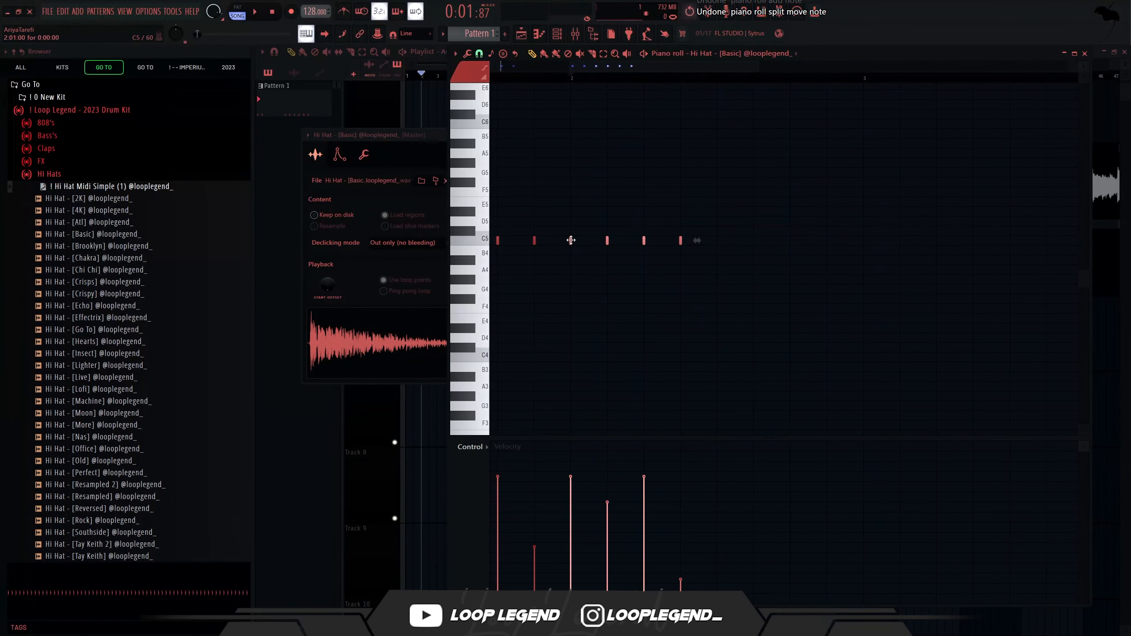
mouse_move(571, 240)
mouse_down()
mouse_move(743, 240)
mouse_move(717, 243)
mouse_move(718, 232)
mouse_up()
key(space)
scroll(707, 277, down, 1)
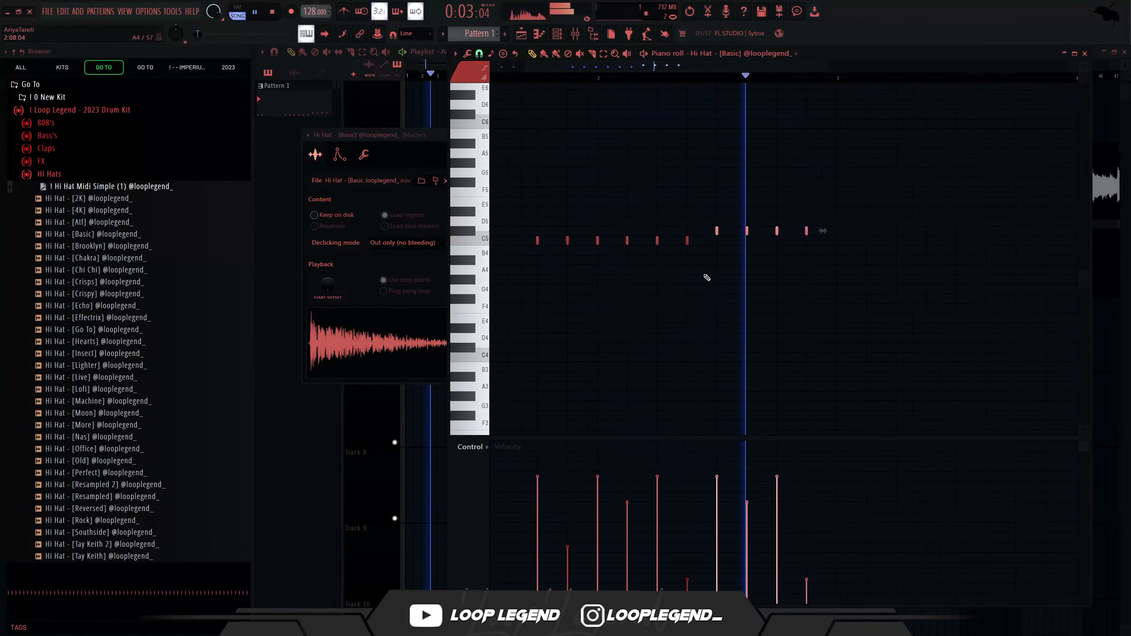
Duplicate the two-bar hi-hat pattern into bars 3 and 4.
scroll(706, 277, down, 3)
drag(743, 79, 494, 78)
key(ctrl+b)
scroll(606, 252, down, 2)
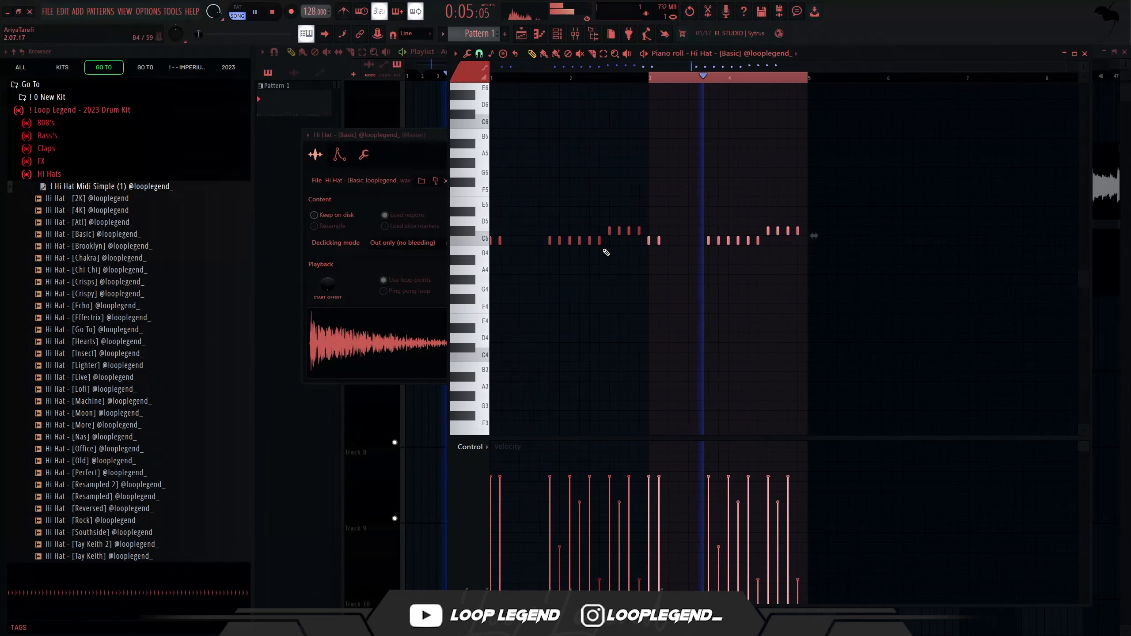
scroll(606, 252, down, 1)
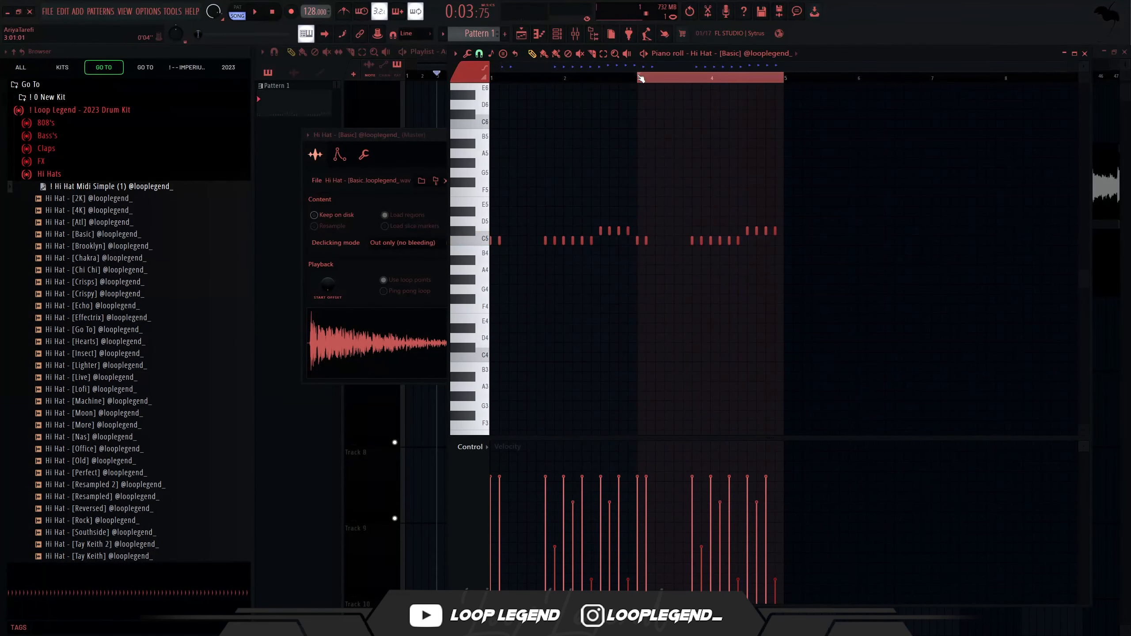
Draw a rising note fine pitch ramp over the last hi-hat notes of bar 4 and duplicate the four-bar pattern into bars 5 to 8.
drag(640, 77, 492, 77)
click(473, 447)
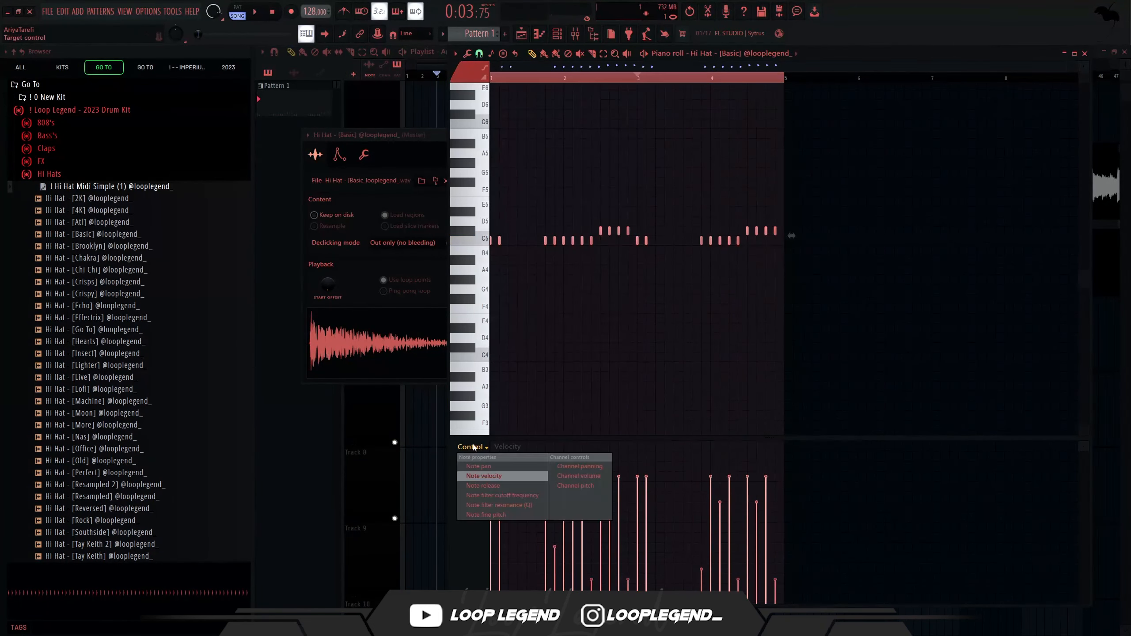
click(474, 516)
key(space)
drag(776, 496, 700, 518)
key(ctrl+b)
Add Fruity Delay 3 and Fruity Reeverb 2 to the hi-hat mixer track, with the reverb's wet level at 81%.
scroll(664, 340, down, 4)
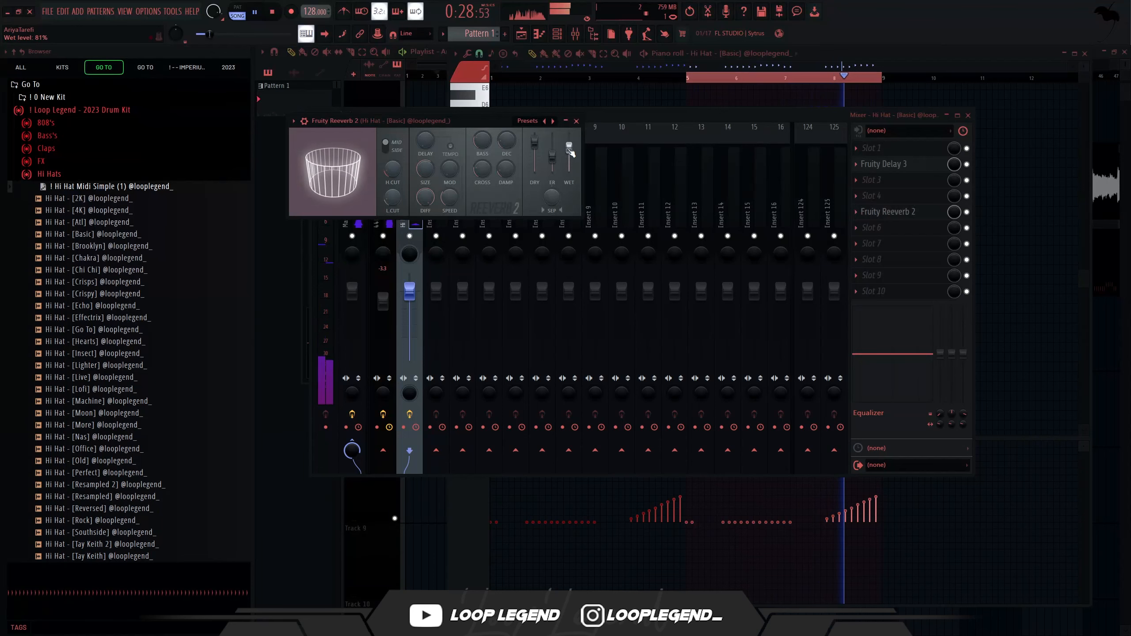
key(Escape)
Audition claps, open Clap - [Cheep] in a new channel and load the ! Clap Midi 8 Bar notes into it.
click(46, 148)
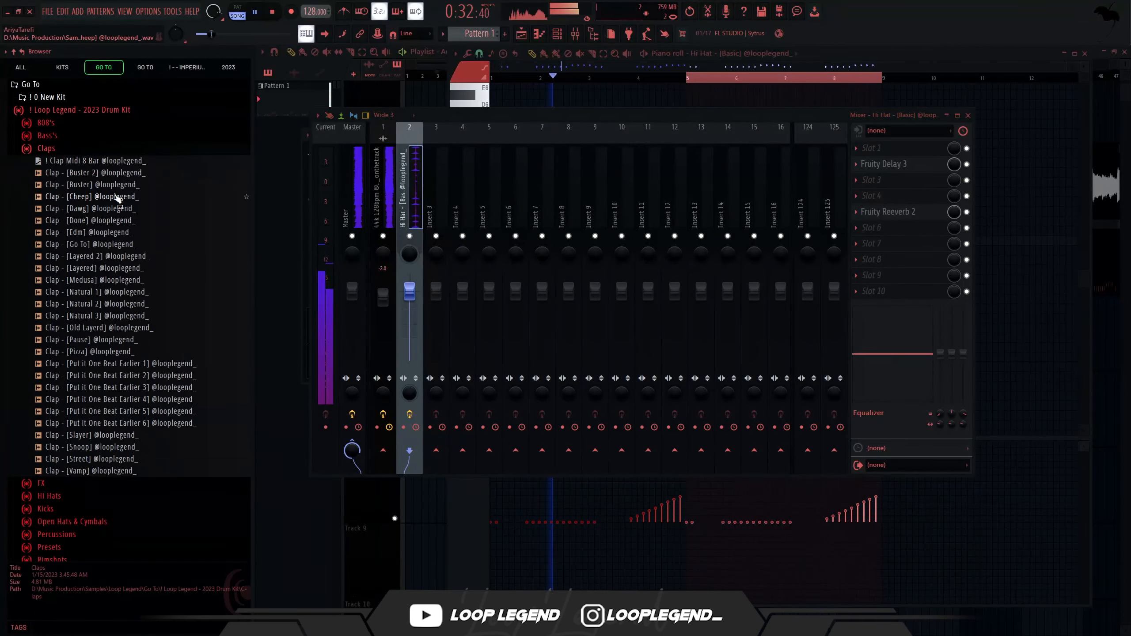
click(92, 197)
click(109, 209)
click(109, 197)
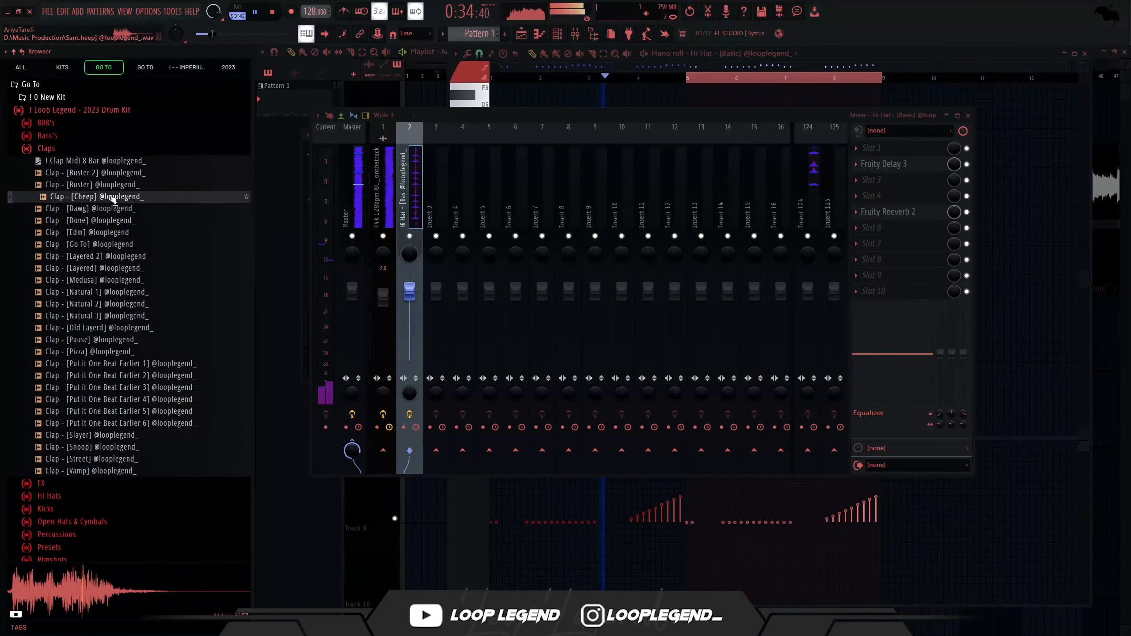
right_click(109, 197)
click(133, 210)
right_click(130, 161)
drag(129, 162, 588, 204)
Browse the kit's Snares folder and open Snare- [Suprise] in a new channel.
scroll(92, 403, down, 5)
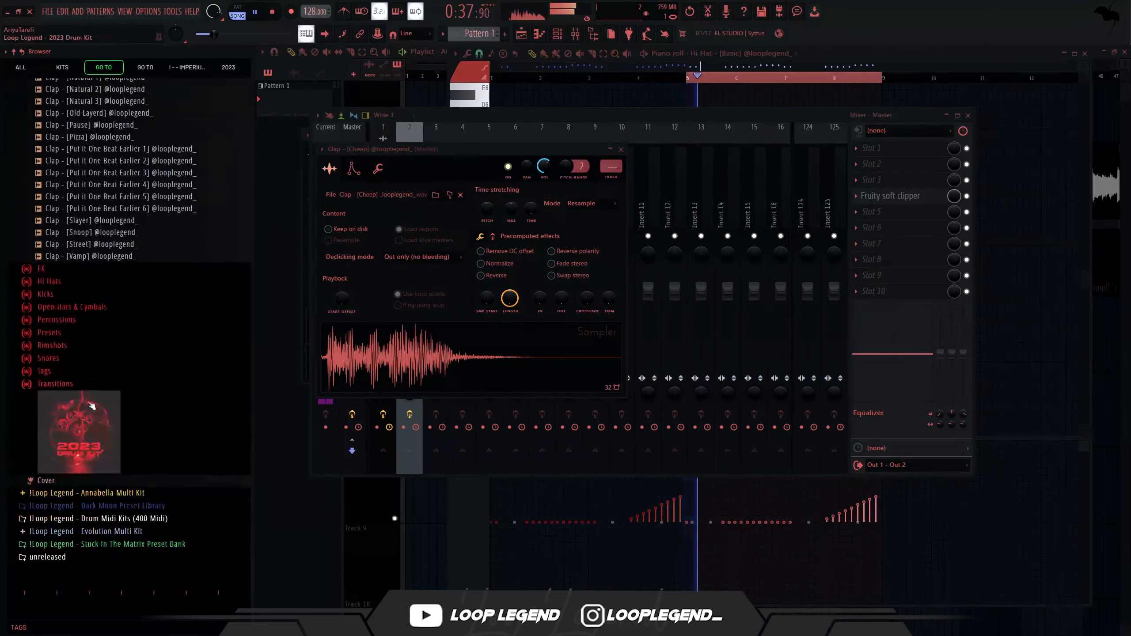
click(55, 359)
scroll(96, 387, down, 3)
click(95, 386)
click(44, 255)
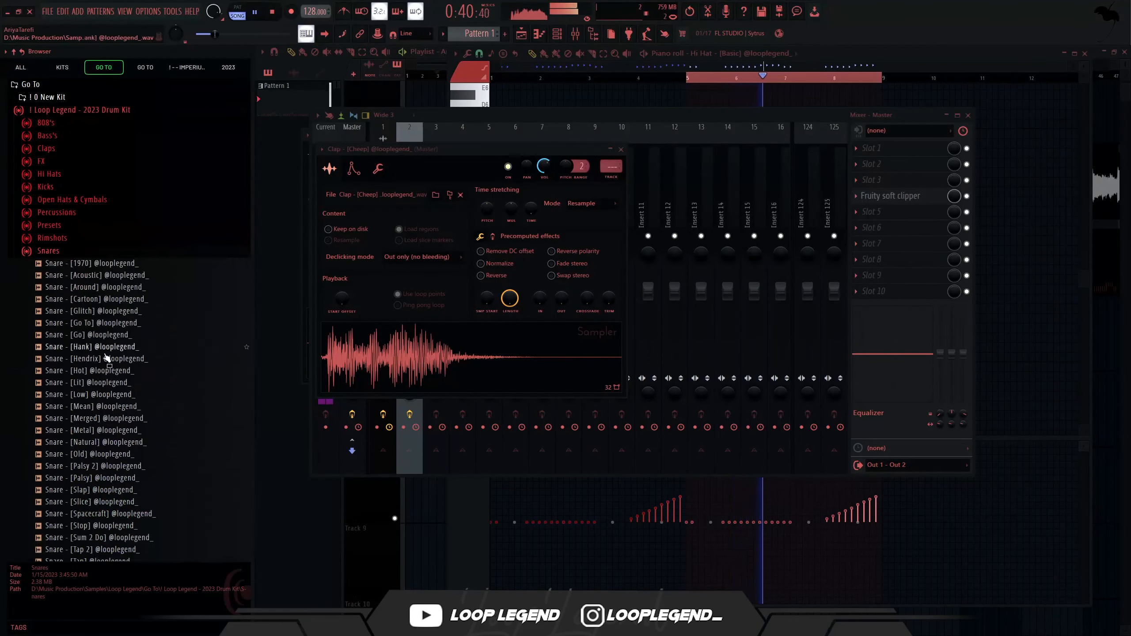
scroll(105, 356, down, 5)
click(104, 371)
right_click(104, 370)
click(129, 383)
Transpose the Suprise snare's notes down two semitones and lower its channel volume.
key(F6)
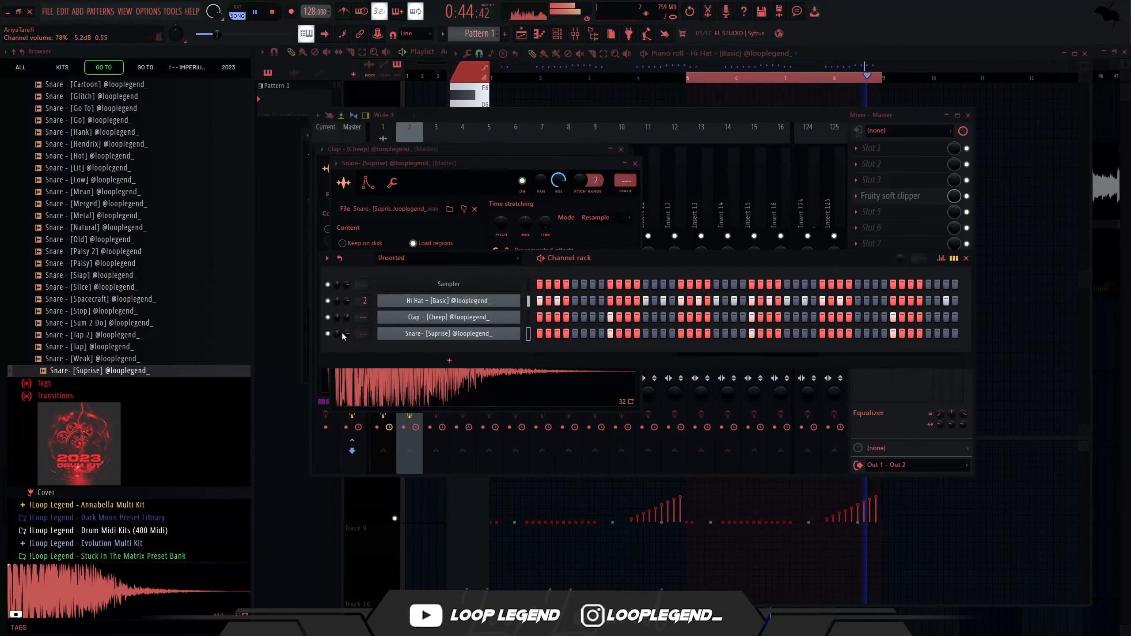
key(F7)
key(shift+Down)
key(shift+Down)
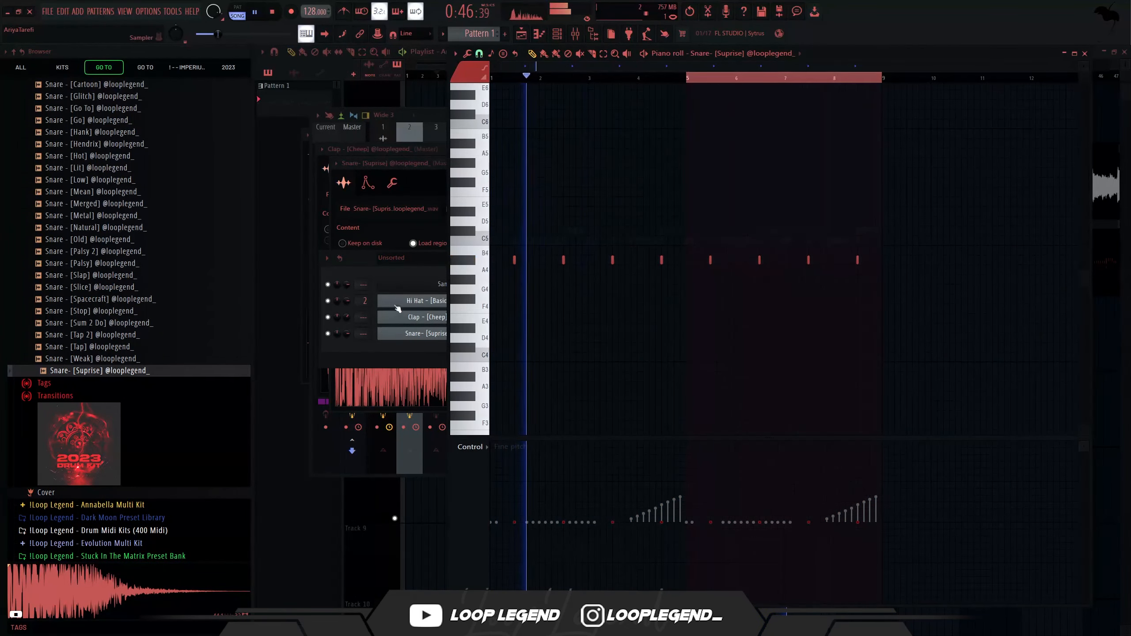
drag(346, 334, 352, 341)
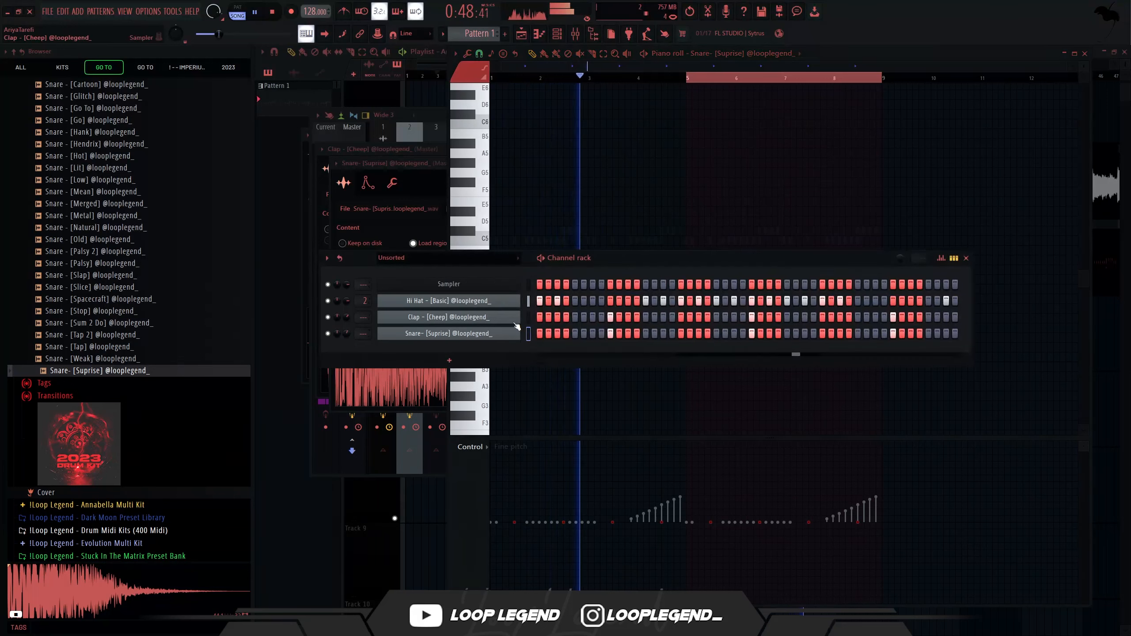
Route the clap and Suprise snare mixer tracks to Insert 5 and set Insert 5's volume to -3.3 dB.
key(F9)
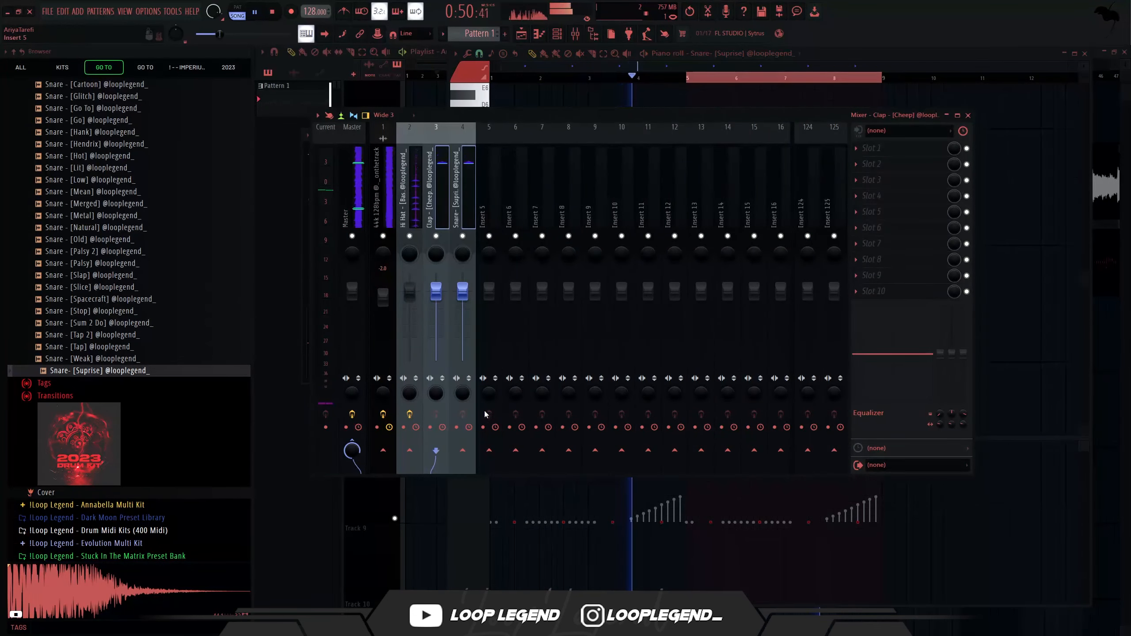
click(490, 451)
click(486, 225)
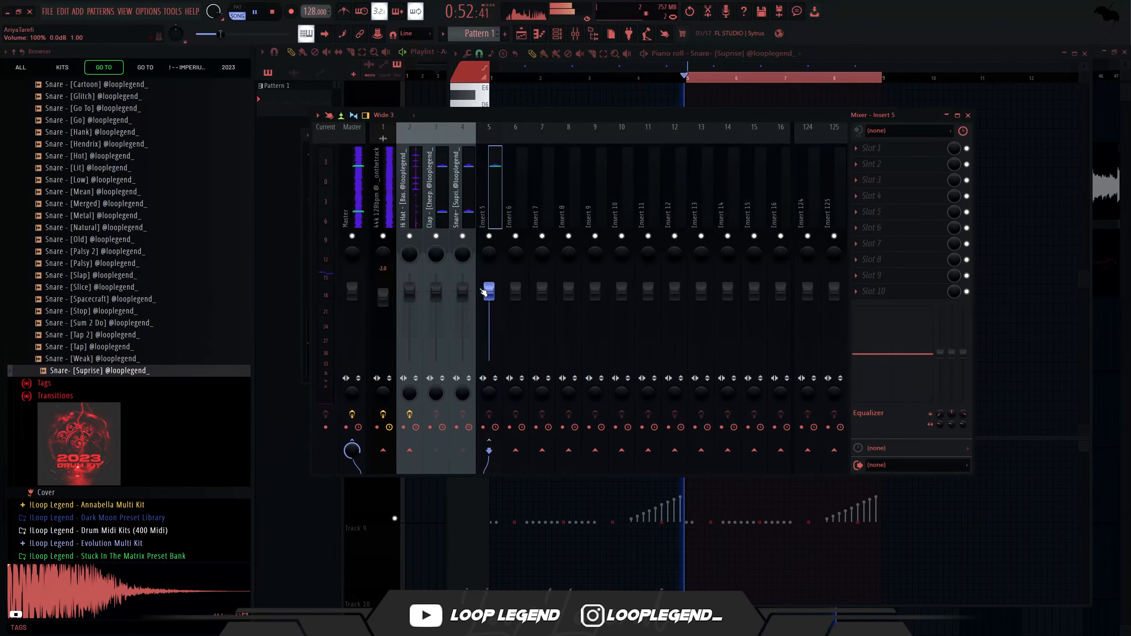
scroll(490, 297, down, 2)
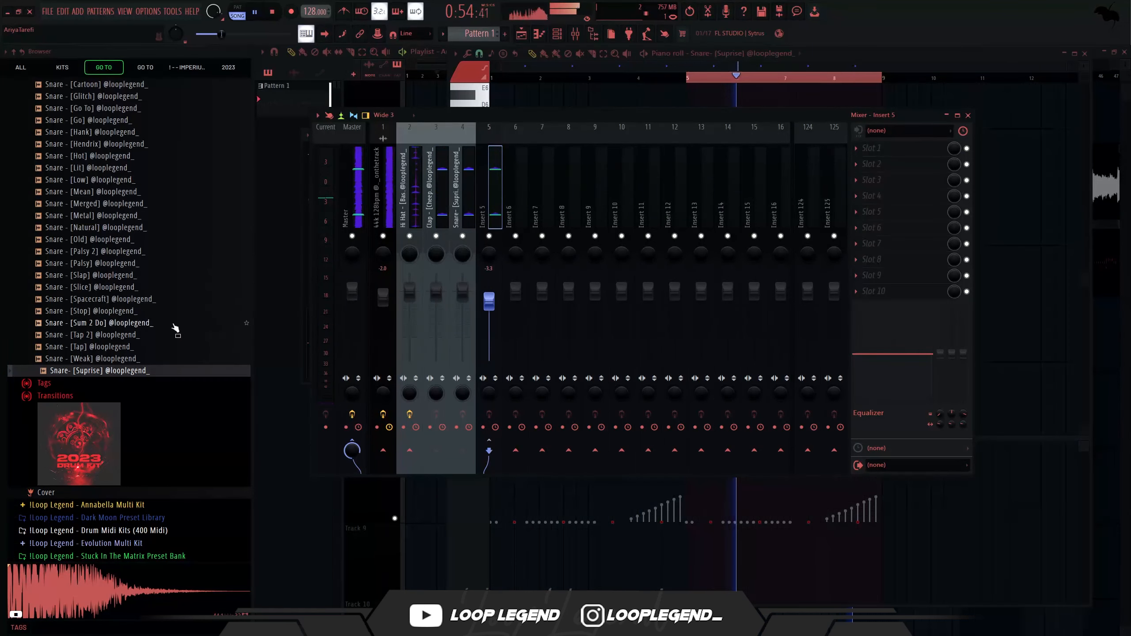
Audition other snares in the kit and open Snare - [Stop] in a new channel.
click(87, 347)
click(101, 360)
double_click(101, 360)
click(97, 348)
click(96, 337)
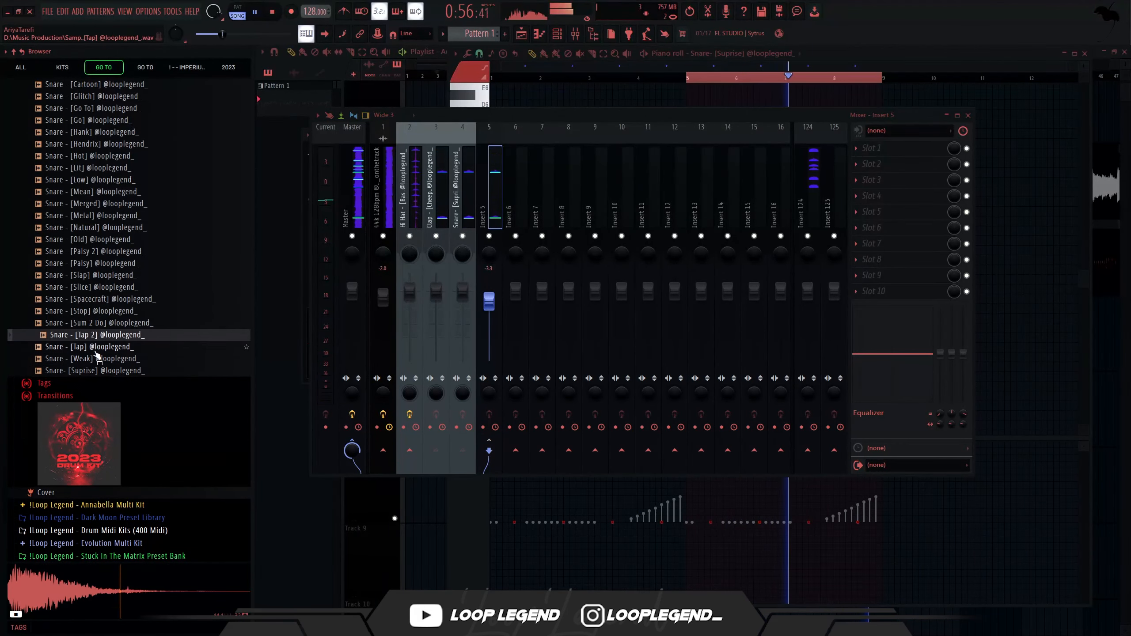
click(103, 325)
click(105, 313)
right_click(100, 311)
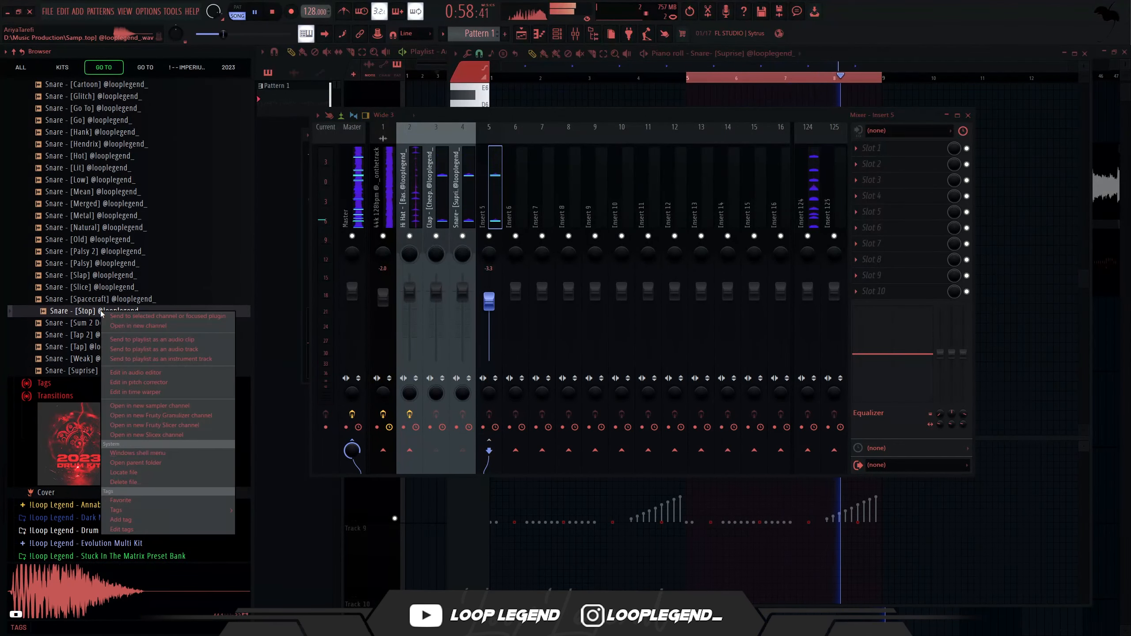
click(138, 325)
Link the Stop snare to mixer track 6 and route it to Insert 5.
key(ctrl+l)
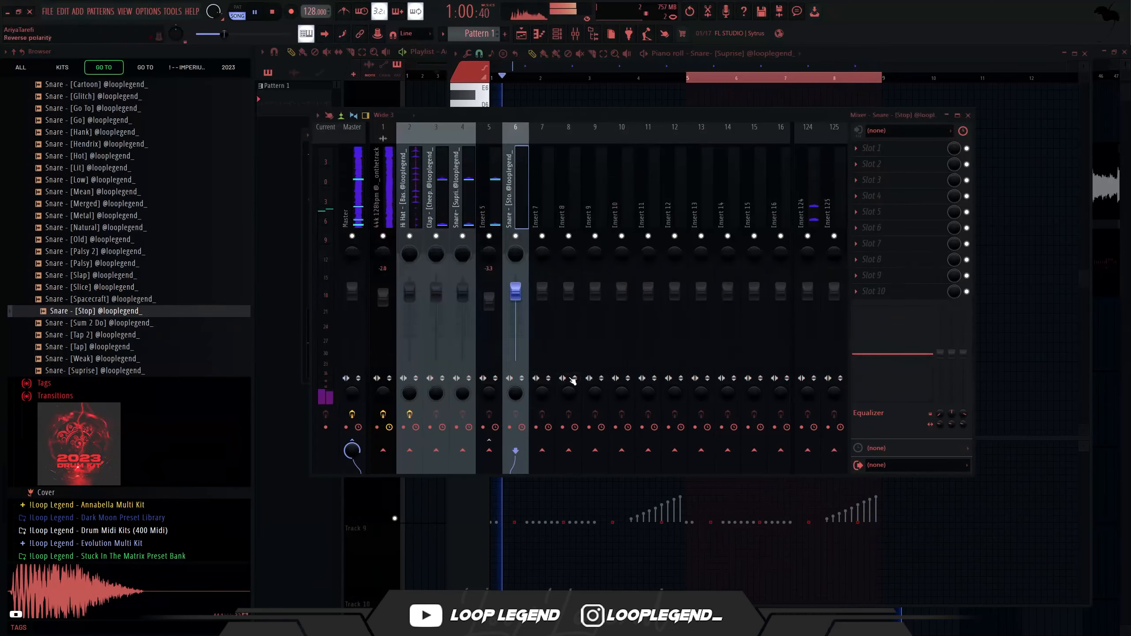
right_click(494, 449)
click(514, 462)
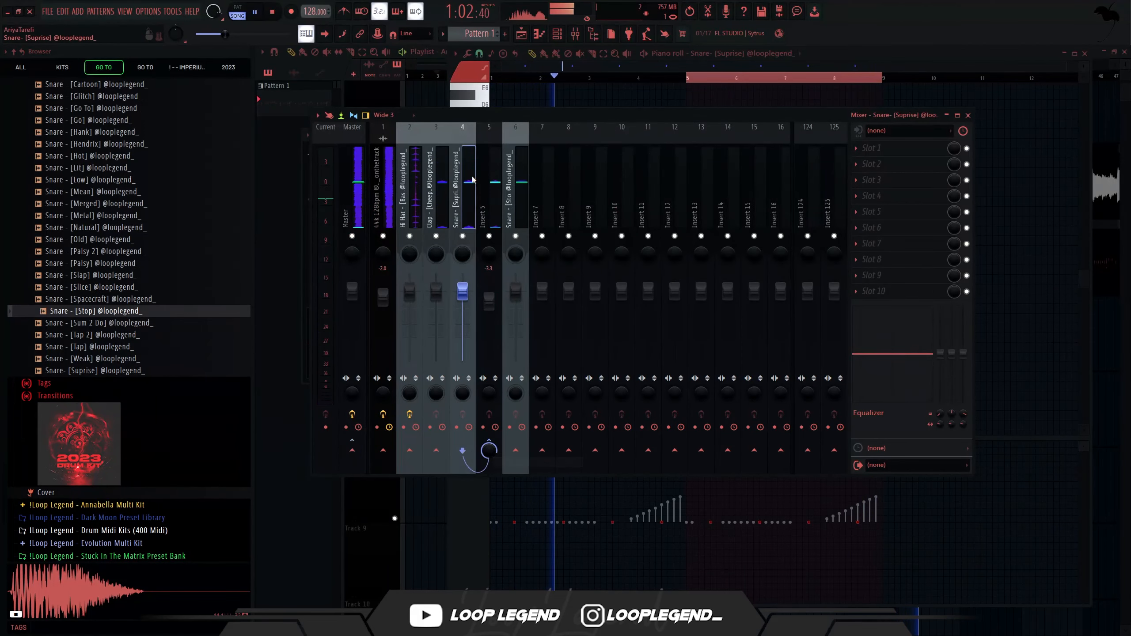
Transpose the Stop snare's notes down one semitone and lower Insert 5's volume to about -7.3 dB.
key(F7)
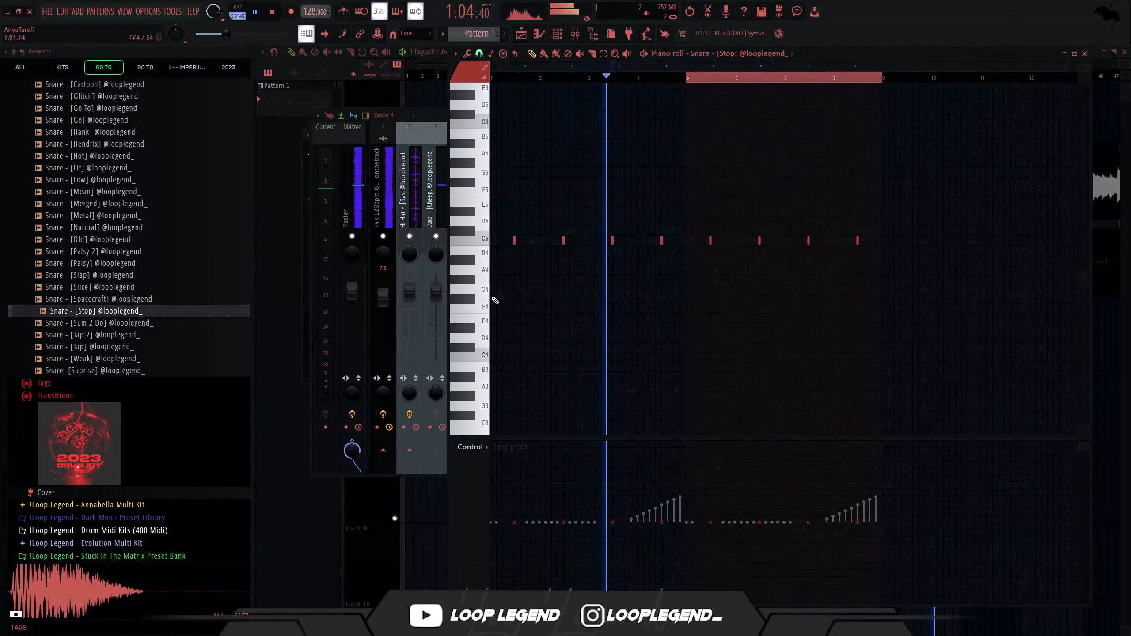
key(shift+Down)
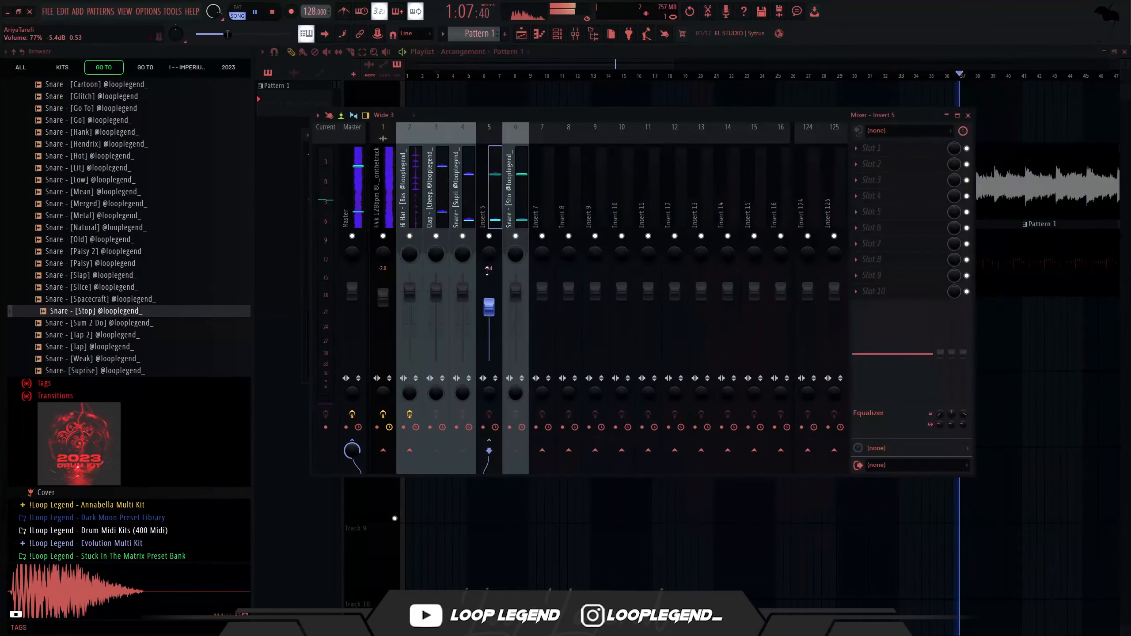
scroll(187, 292, up, 1)
Audition Open Hat - [Block] from the Open Hats & Cymbals folder and open it in a new channel.
scroll(187, 291, up, 5)
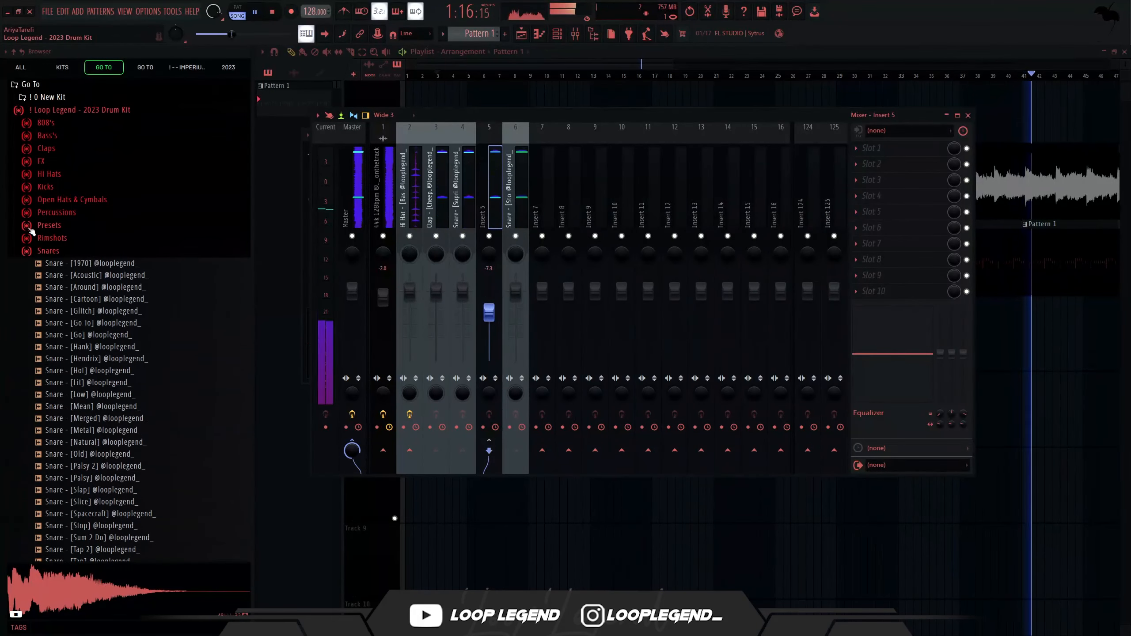
click(76, 200)
click(111, 225)
click(117, 225)
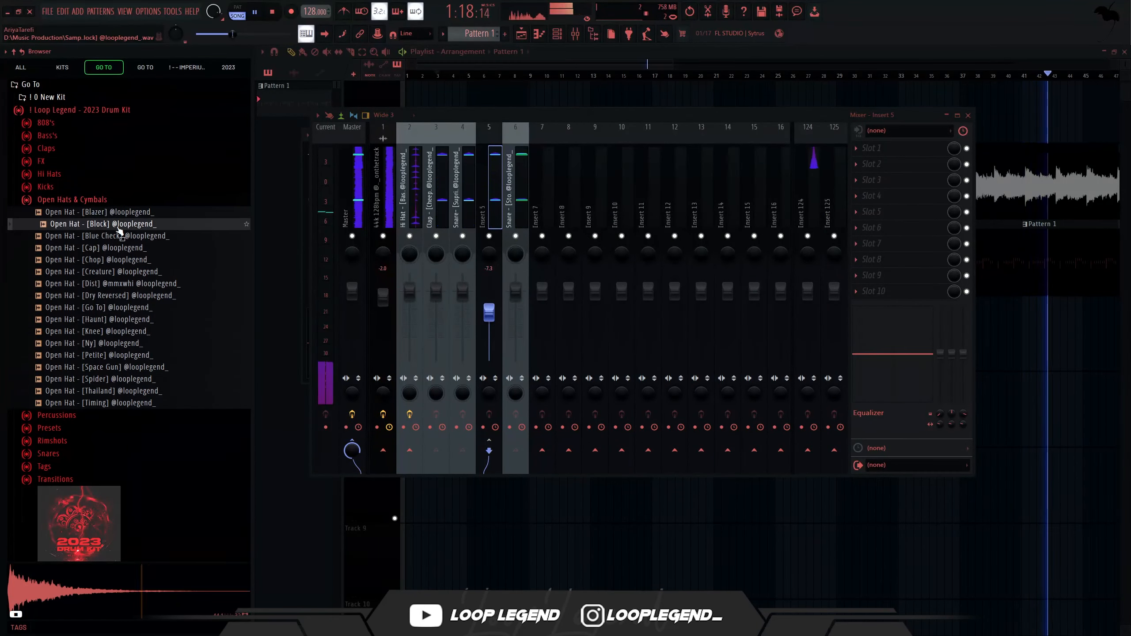
right_click(116, 226)
click(119, 234)
key(F6)
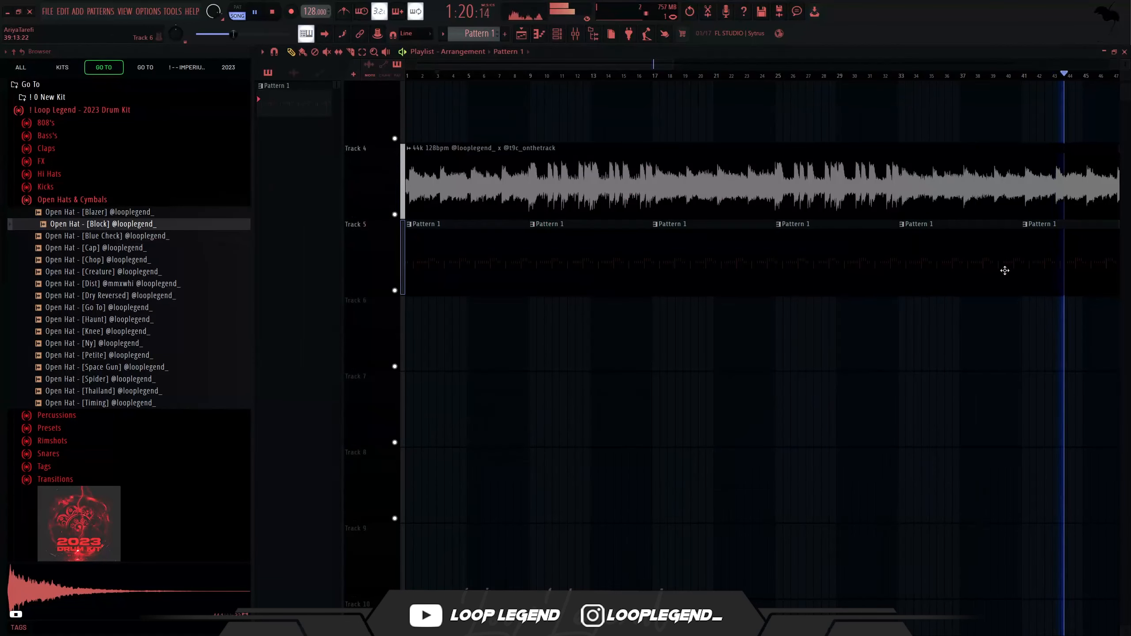
Place a short and a long open hat note near the end of bar 2 and transpose both down two semitones.
key(F6)
key(F7)
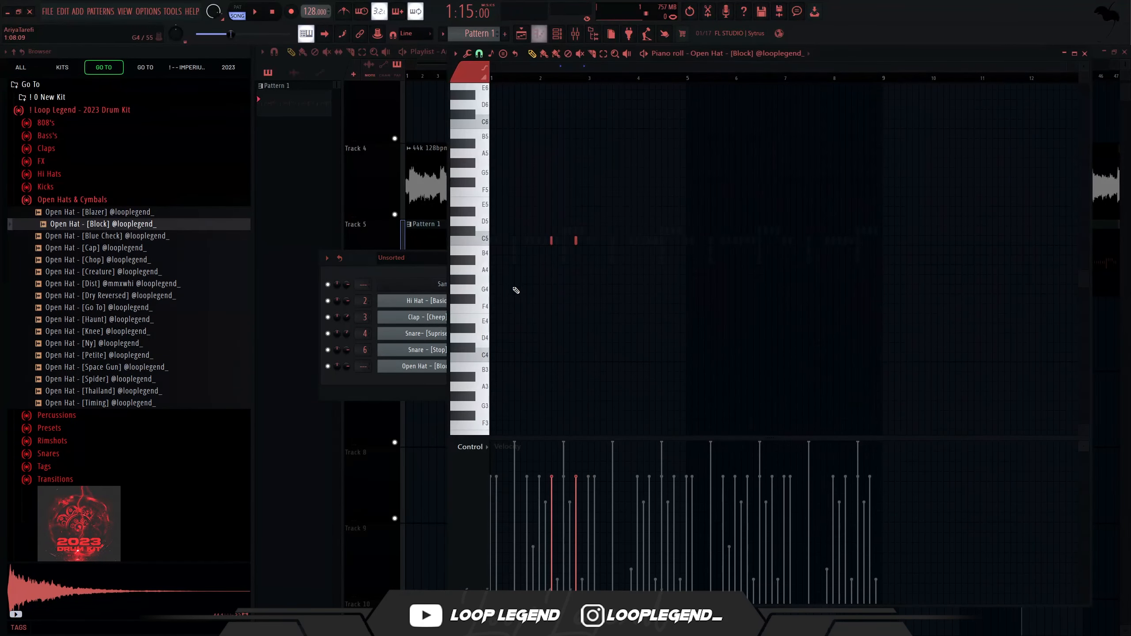
scroll(579, 231, up, 3)
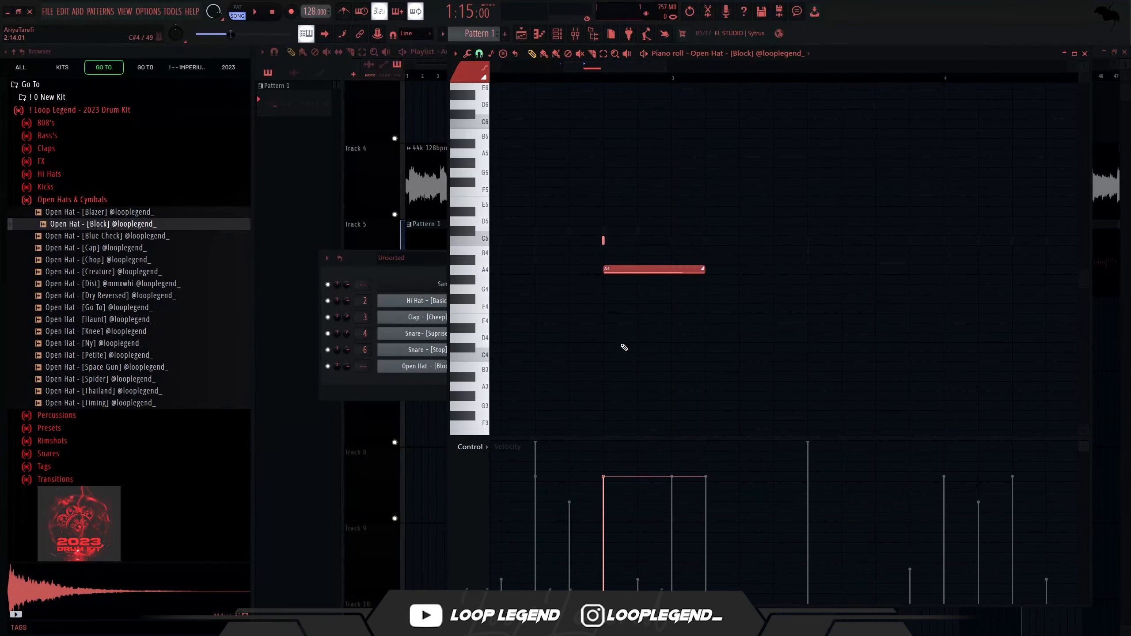
drag(756, 322, 571, 139)
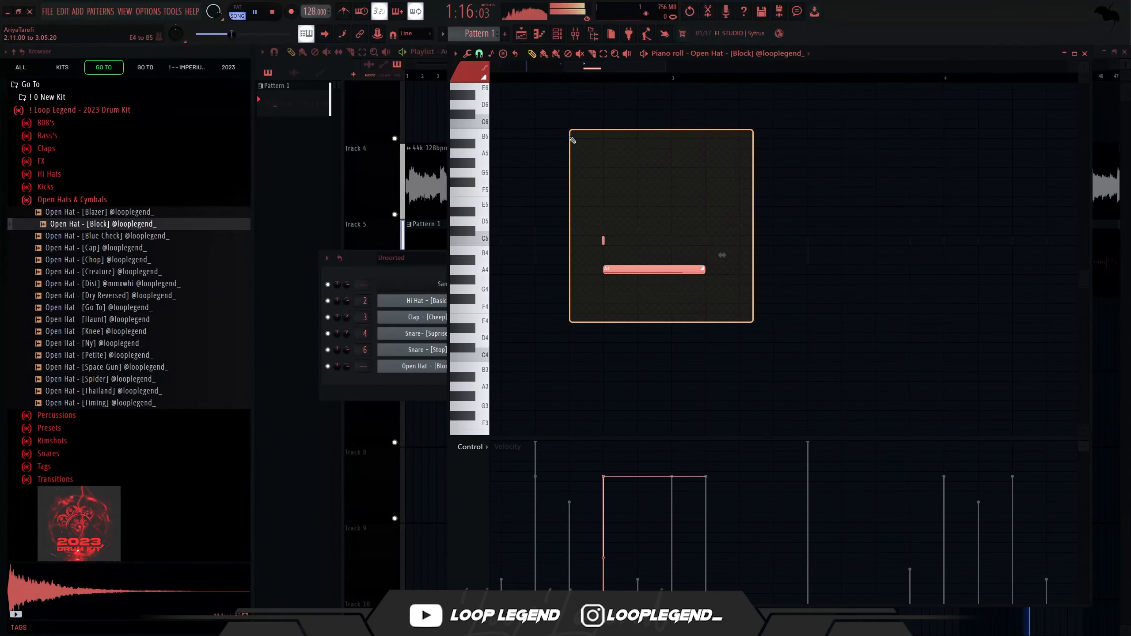
key(shift+Down)
key(shift+Down)
scroll(635, 227, down, 3)
ctrl+click(686, 216)
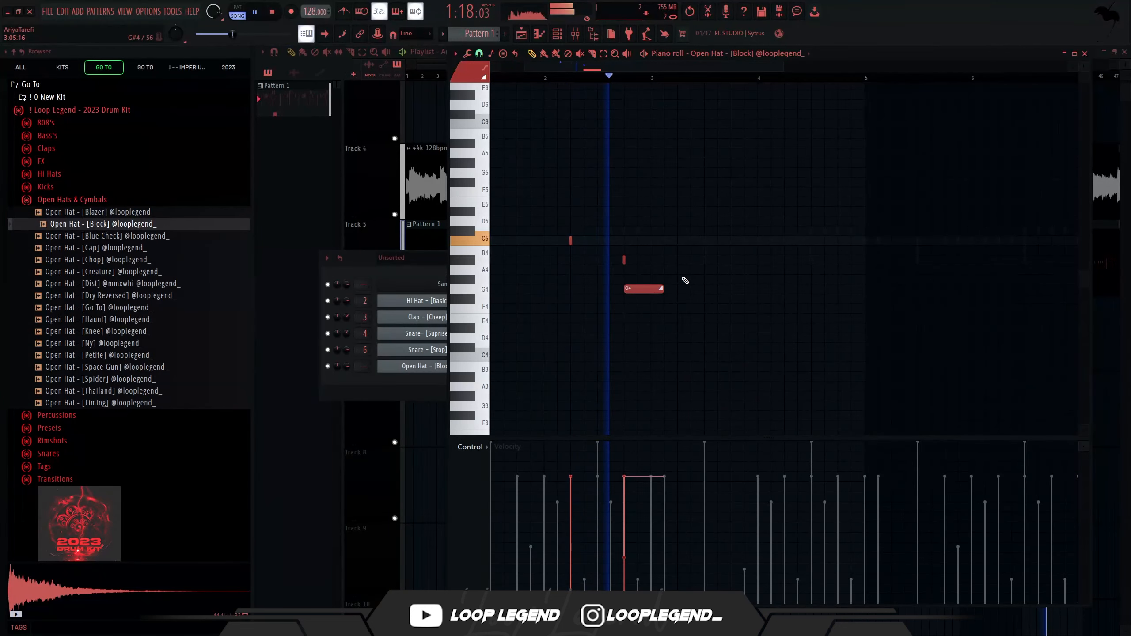
Try a higher velocity on the long G4 open hat note during playback.
scroll(613, 296, up, 2)
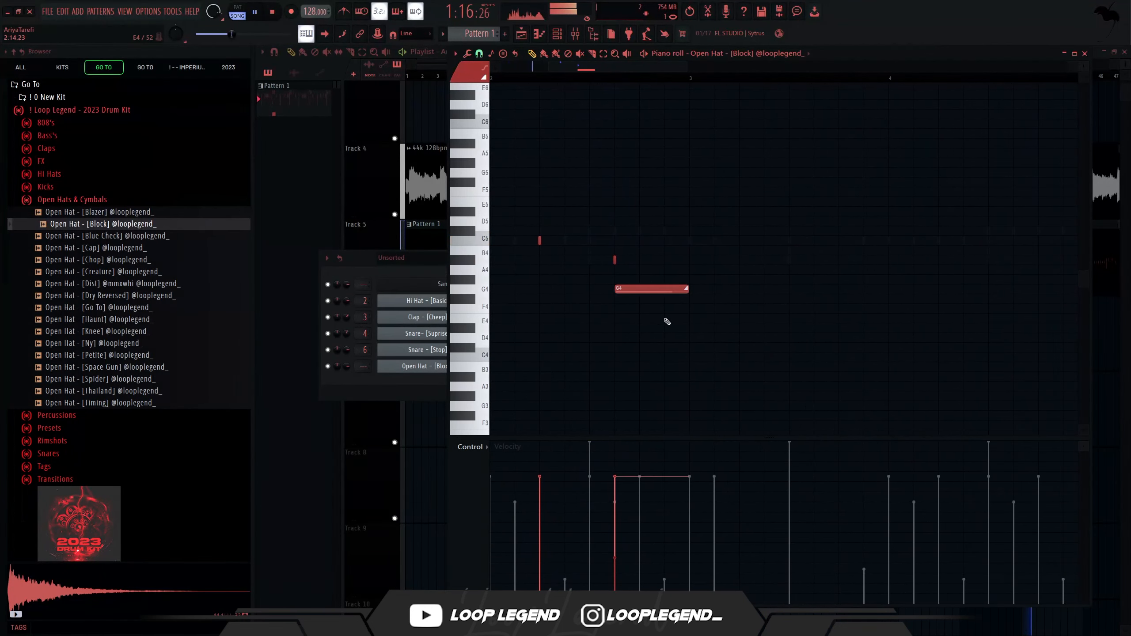
drag(702, 305, 660, 267)
drag(658, 496, 635, 339)
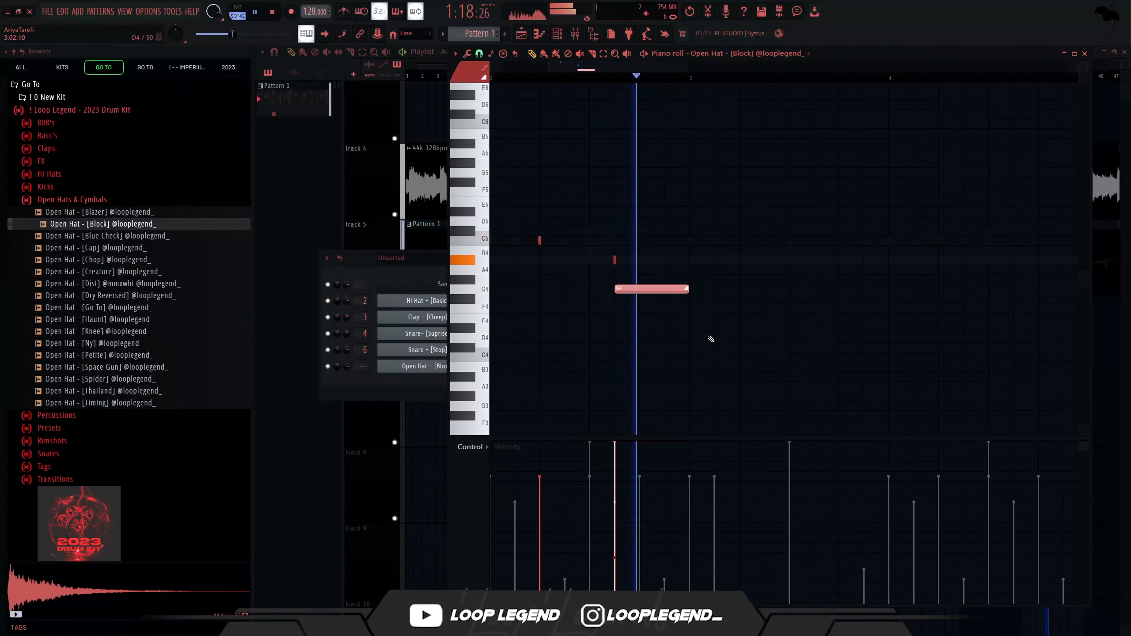
scroll(699, 348, down, 2)
key(space)
drag(649, 440, 659, 477)
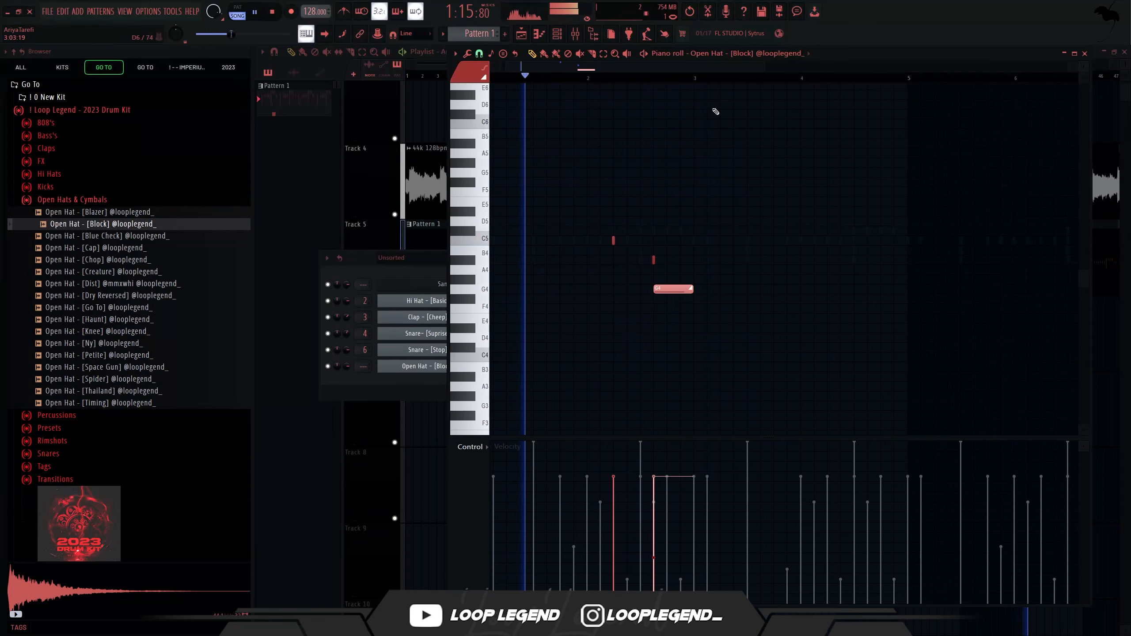
Duplicate the two-bar open hat phrase into bars 3 and 4 and delete the copy's last two notes.
drag(698, 81, 93, 111)
key(ctrl+b)
scroll(810, 314, down, 2)
drag(810, 314, 710, 246)
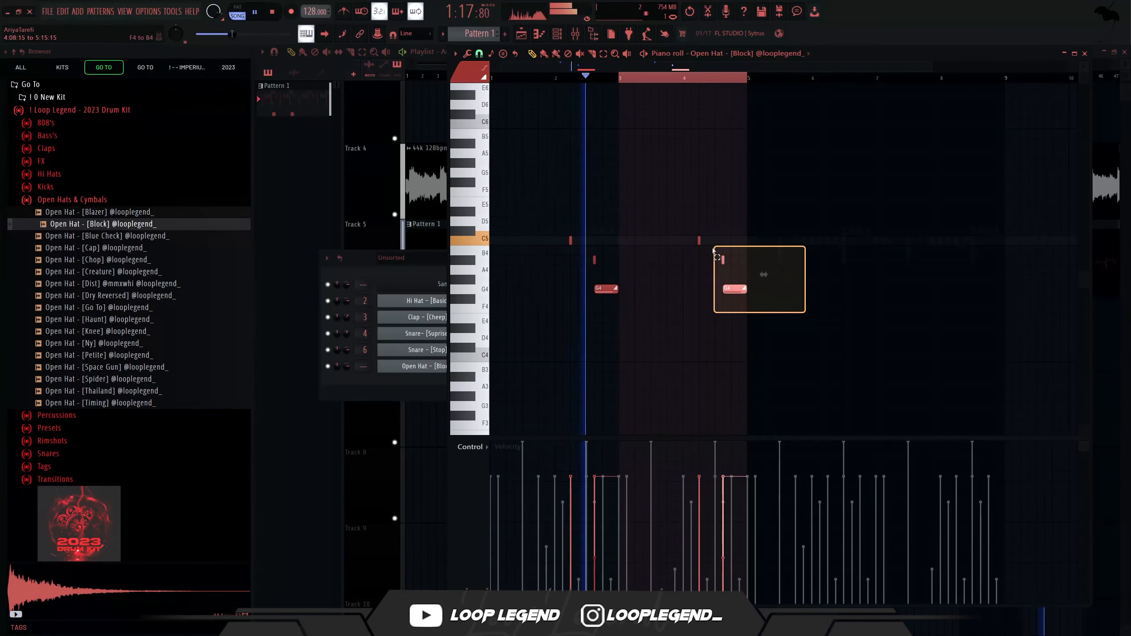
right_click(726, 288)
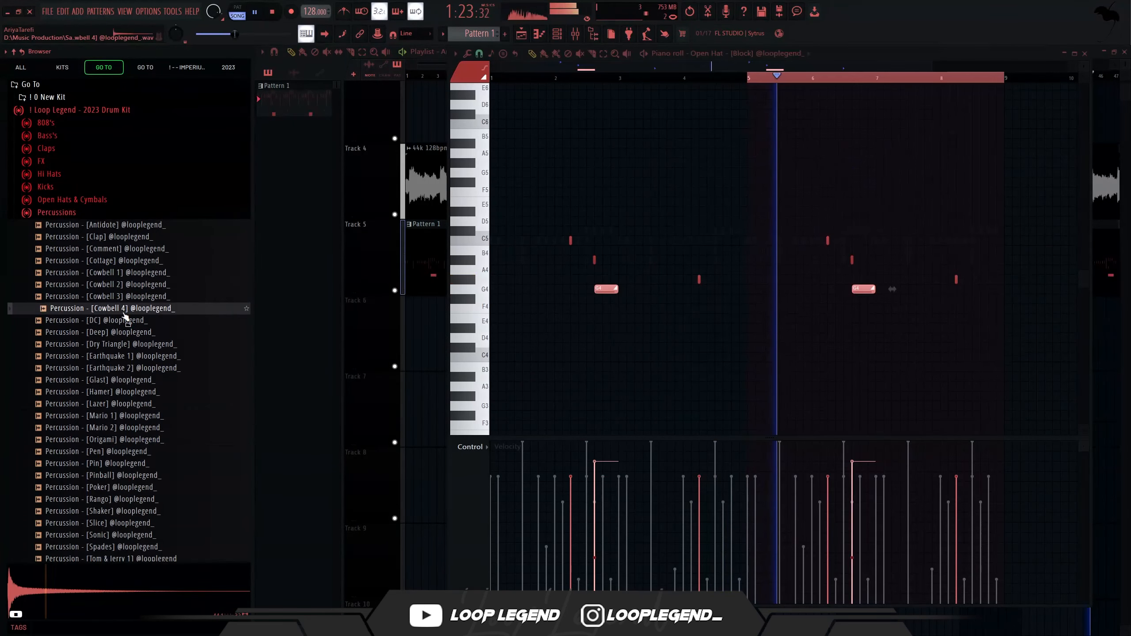
Audition Percussion - [DC], open it in a new channel and place its hits in the step sequencer.
click(119, 324)
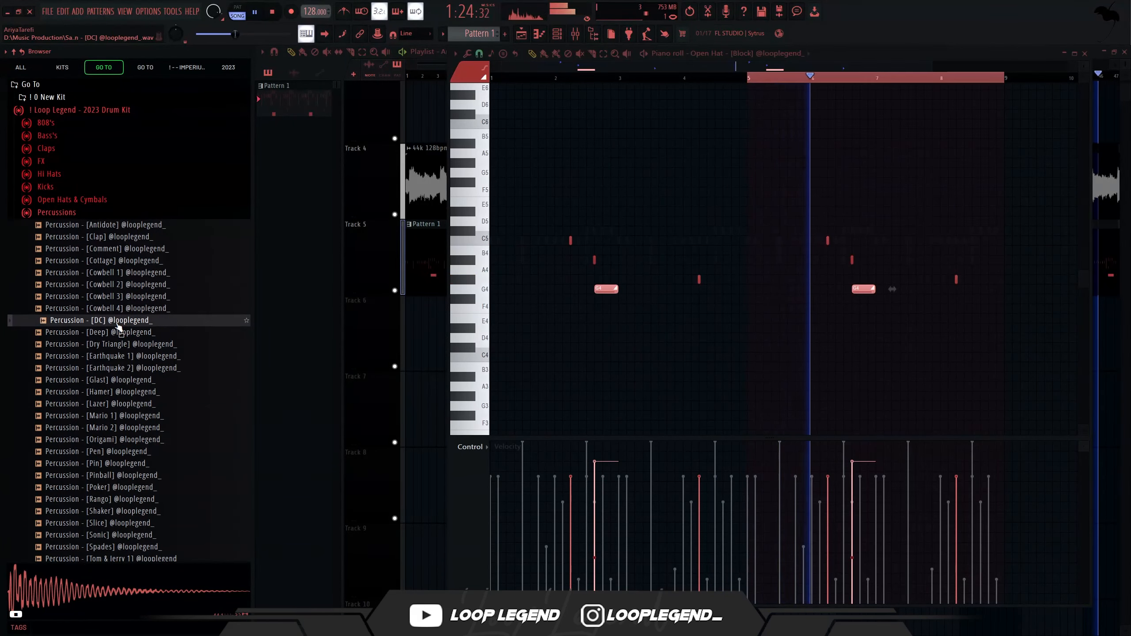
right_click(118, 325)
click(125, 338)
key(space)
key(F6)
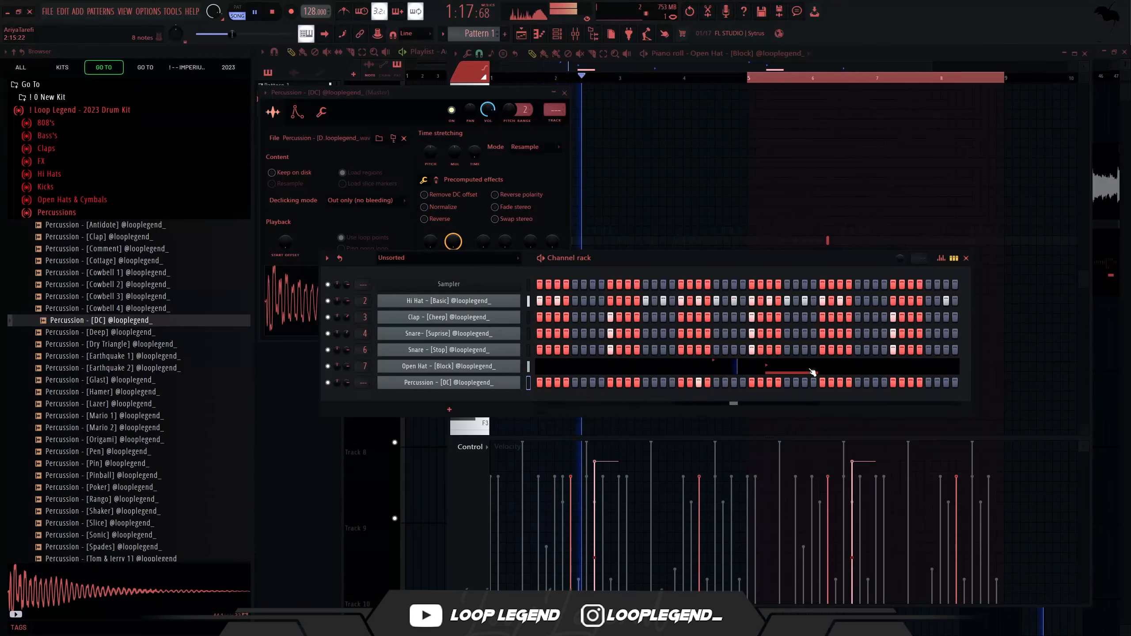
scroll(846, 390, right, 7)
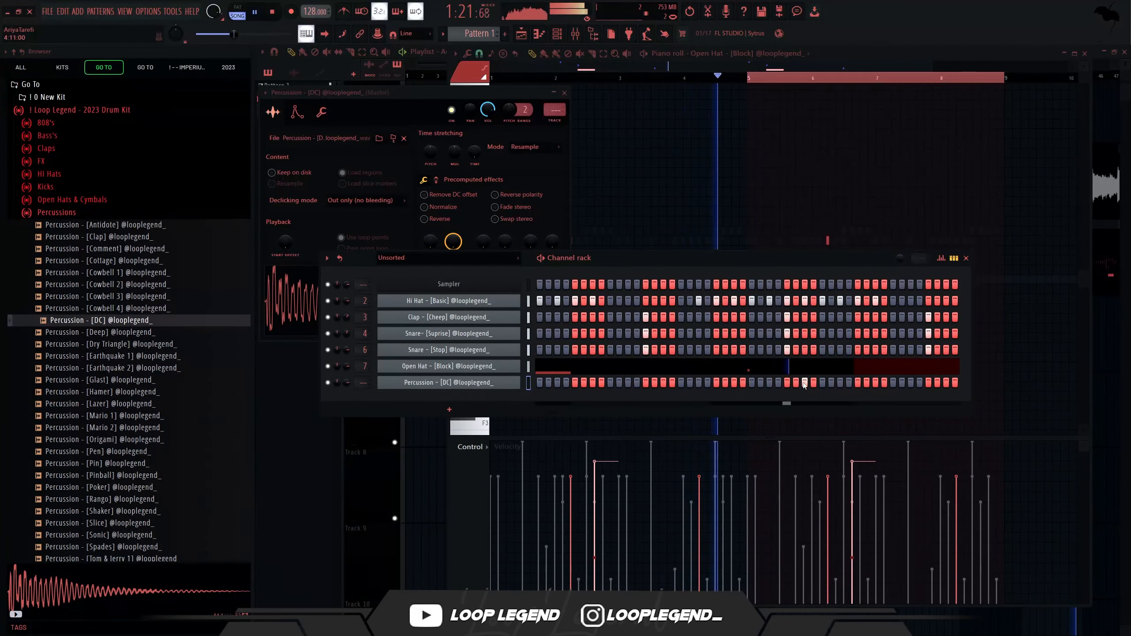
Audition other percussions in the kit and open Percussion - [Earthquake 2] in a new channel.
click(124, 272)
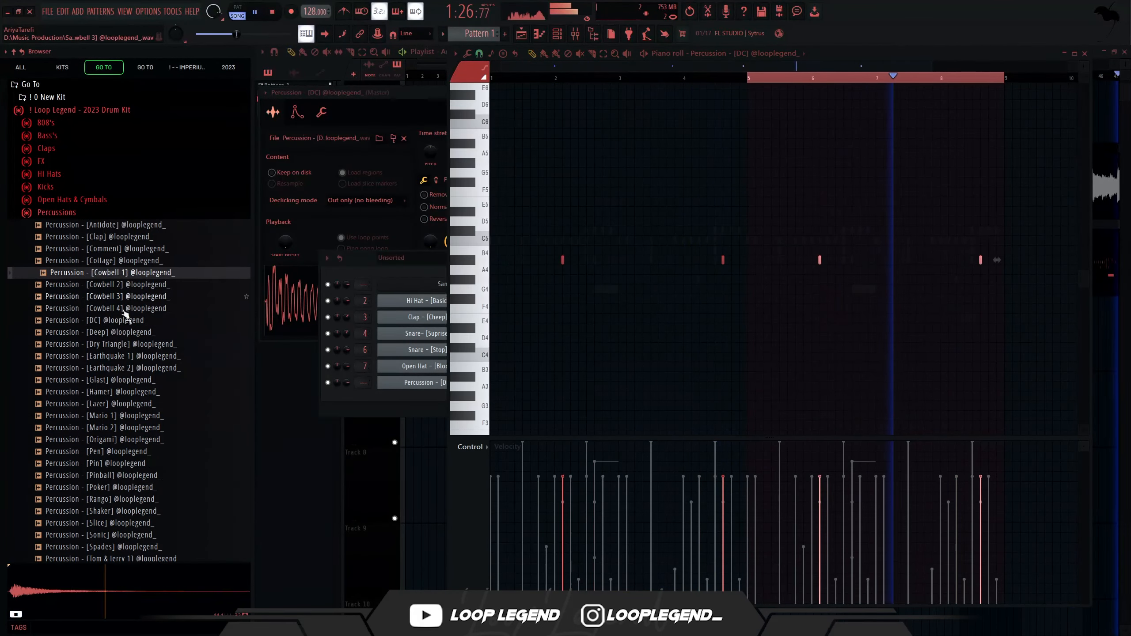
click(124, 369)
click(122, 428)
click(122, 453)
click(144, 357)
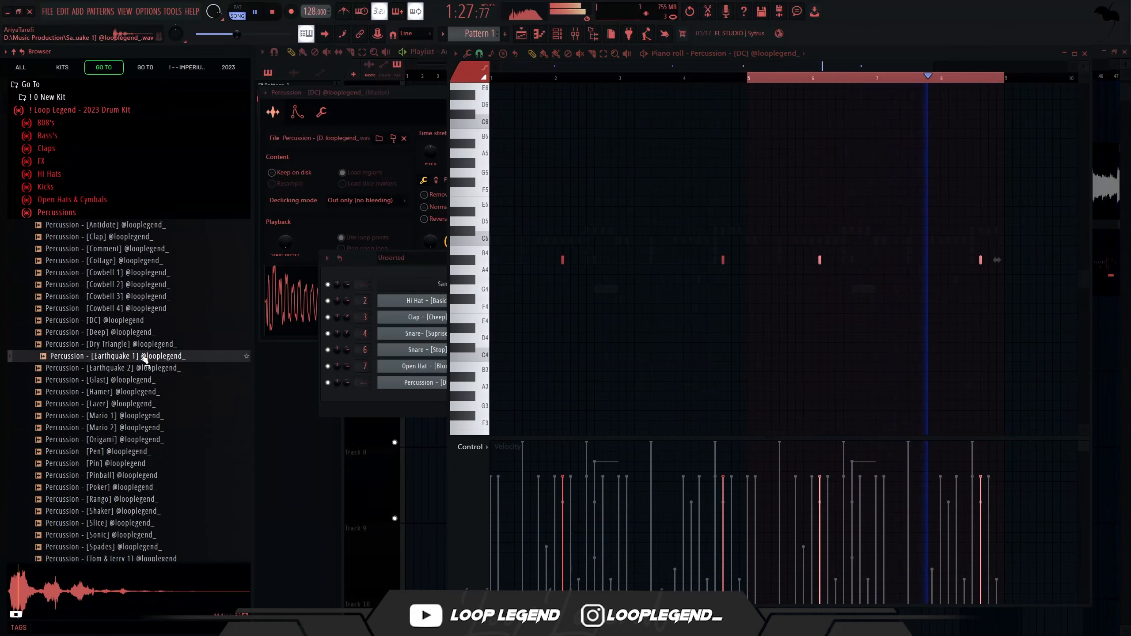
click(145, 368)
right_click(145, 368)
click(152, 380)
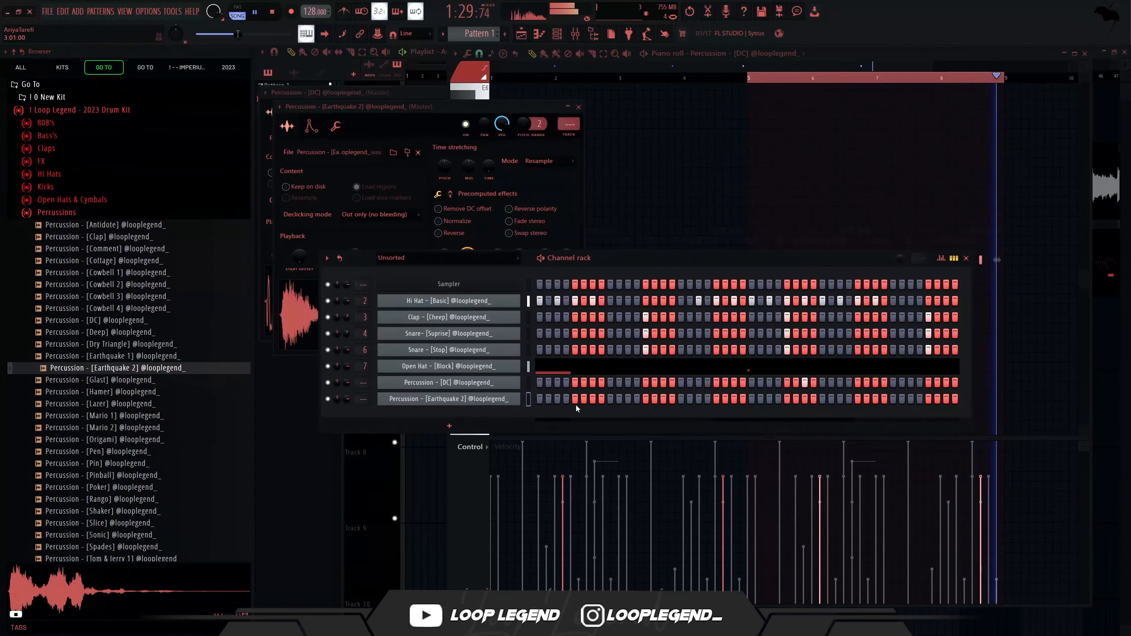
Adjust the piano roll snap and place Earthquake 2 notes at C5 and B4 in bar 1.
drag(561, 429, 544, 430)
key(space)
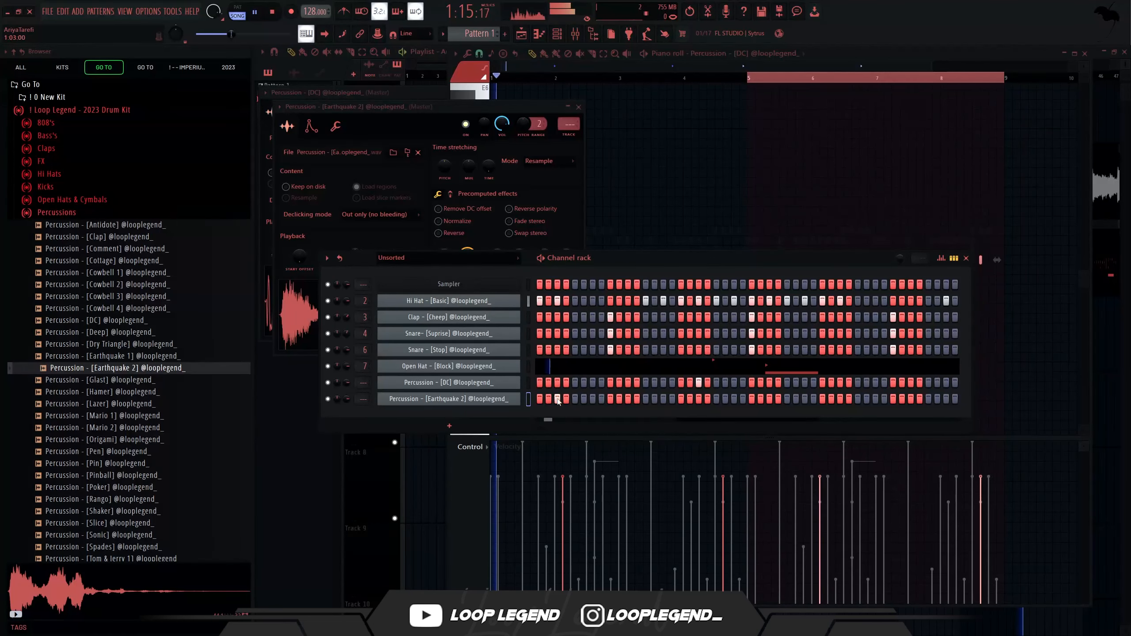
key(space)
key(F7)
scroll(493, 260, up, 5)
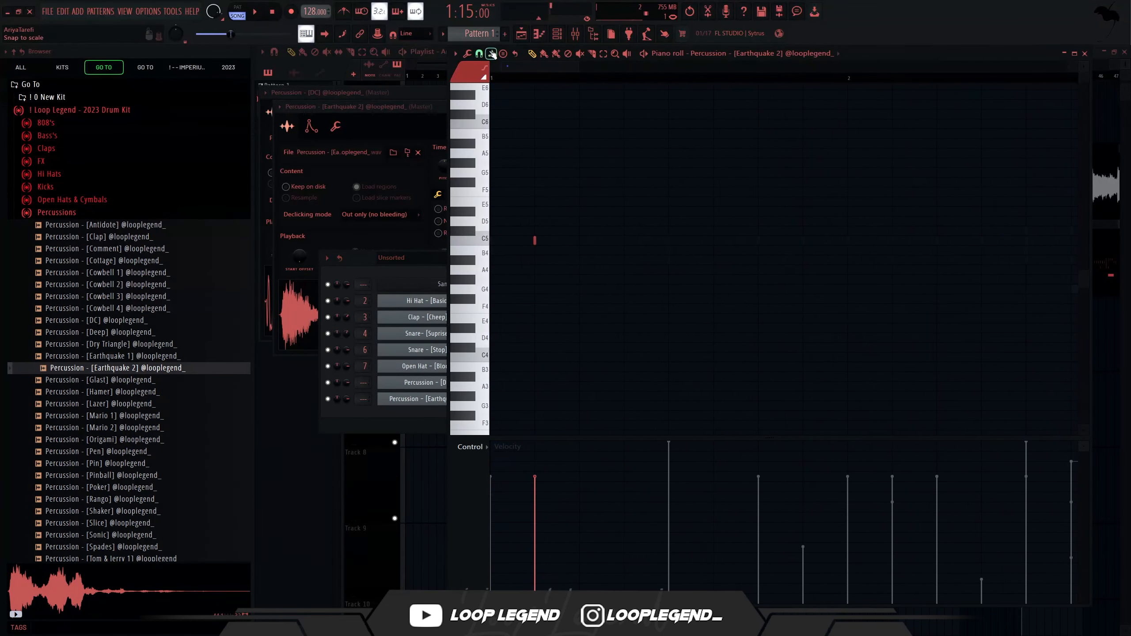
click(480, 54)
click(494, 190)
click(542, 241)
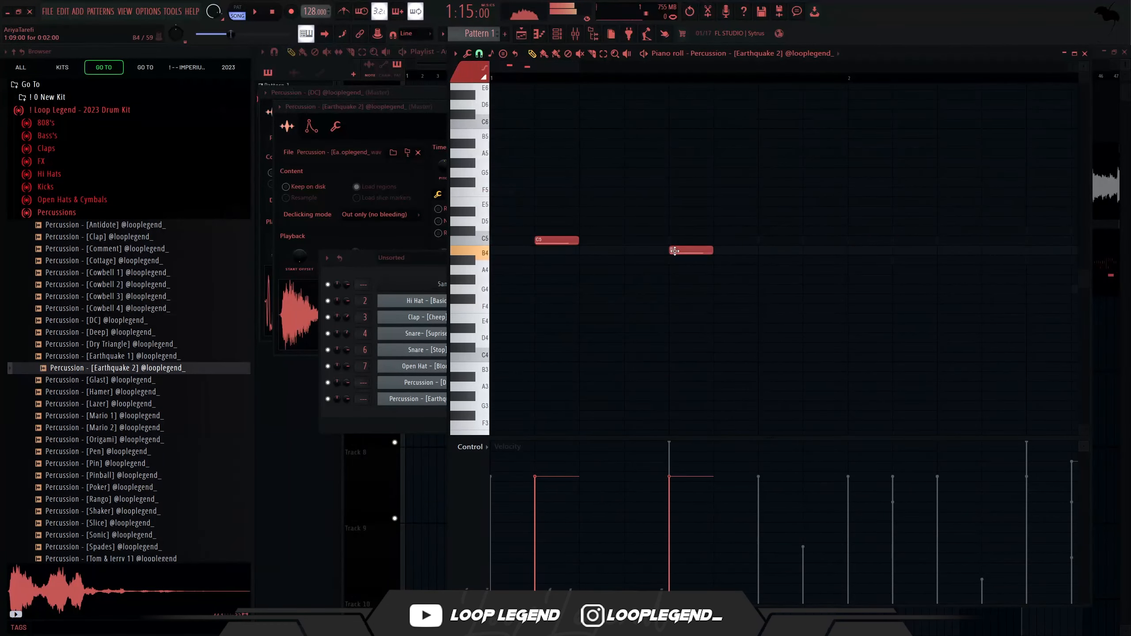
scroll(677, 397, down, 4)
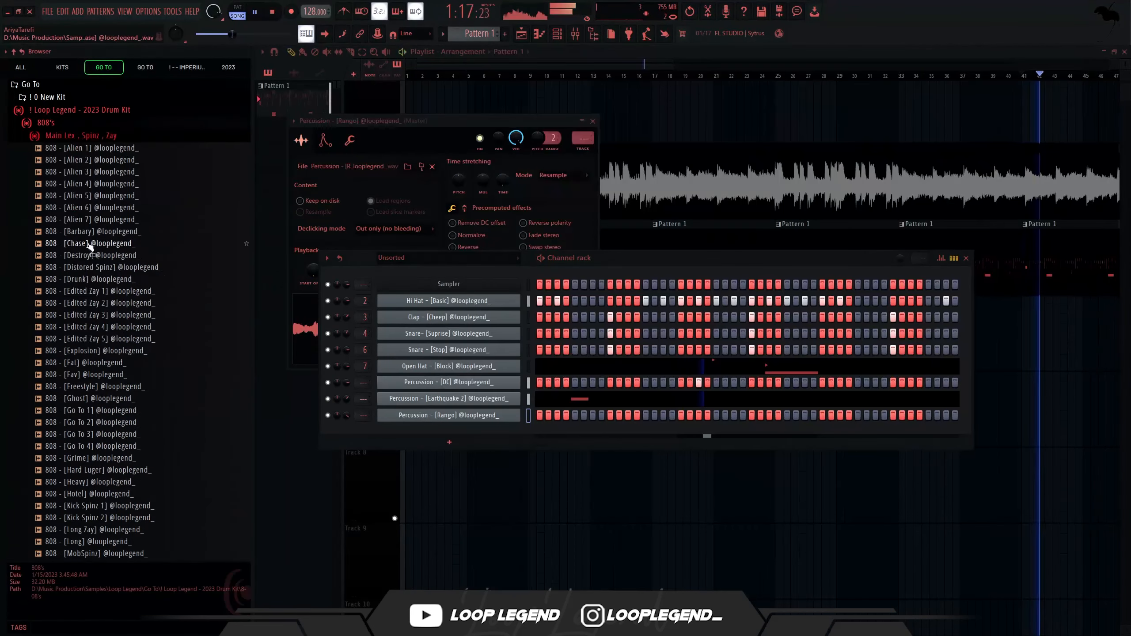
Audition 808 - [Go To 3] from the 808's folder and open it in a new channel.
click(109, 220)
right_click(108, 220)
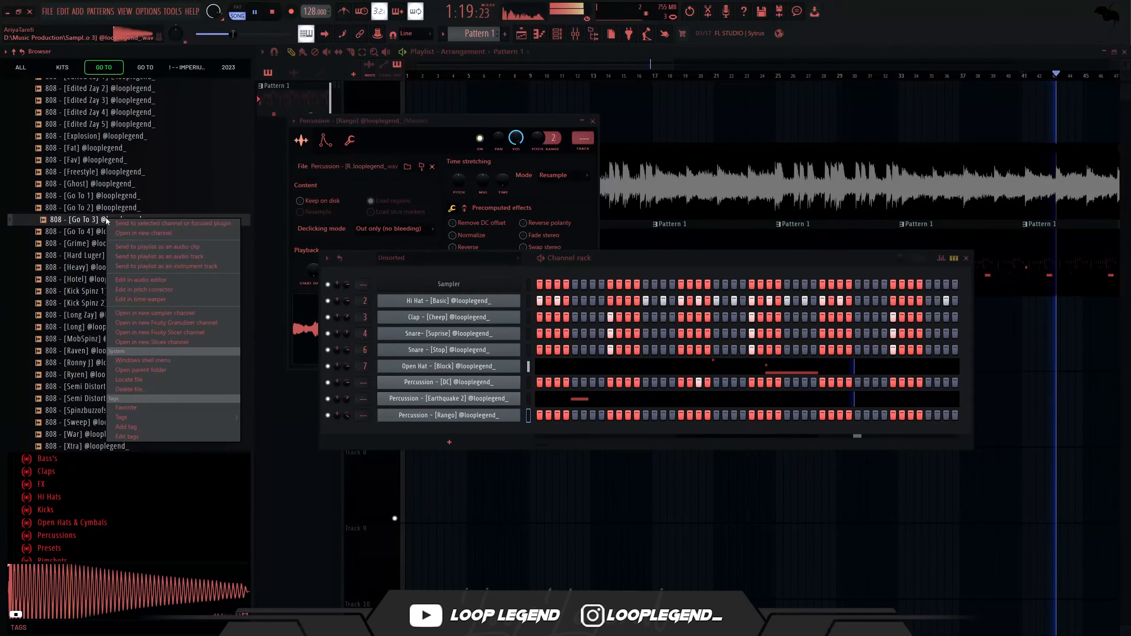
click(143, 227)
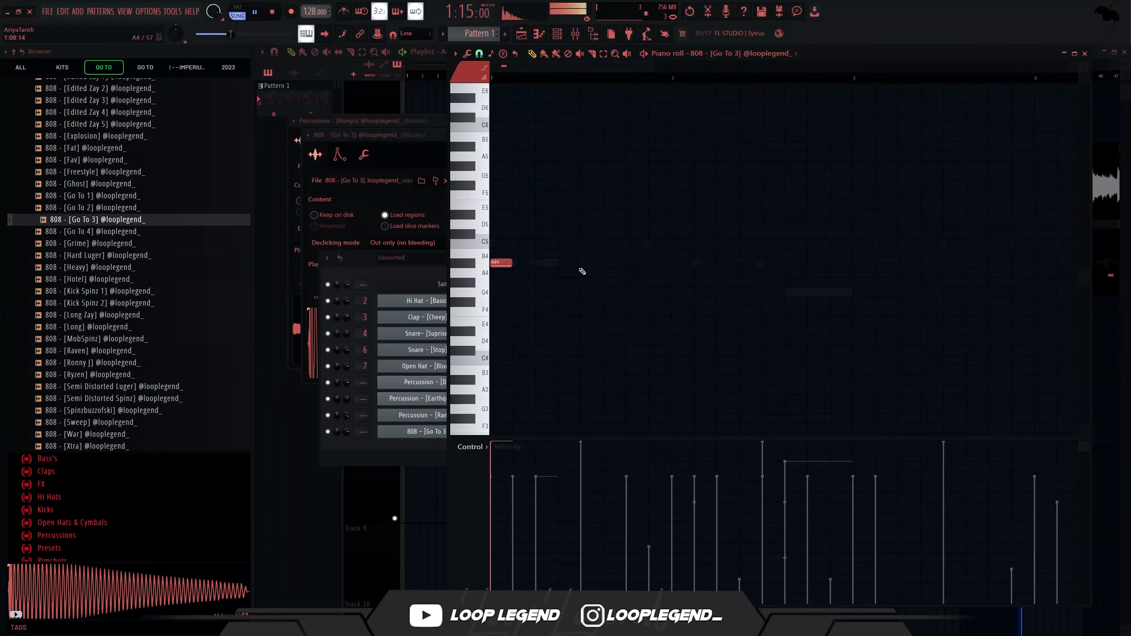
Build the 808 rhythm across the first four bars with A#4 notes, ending on two consecutive notes in bar 4.
click(656, 262)
scroll(657, 269, down, 2)
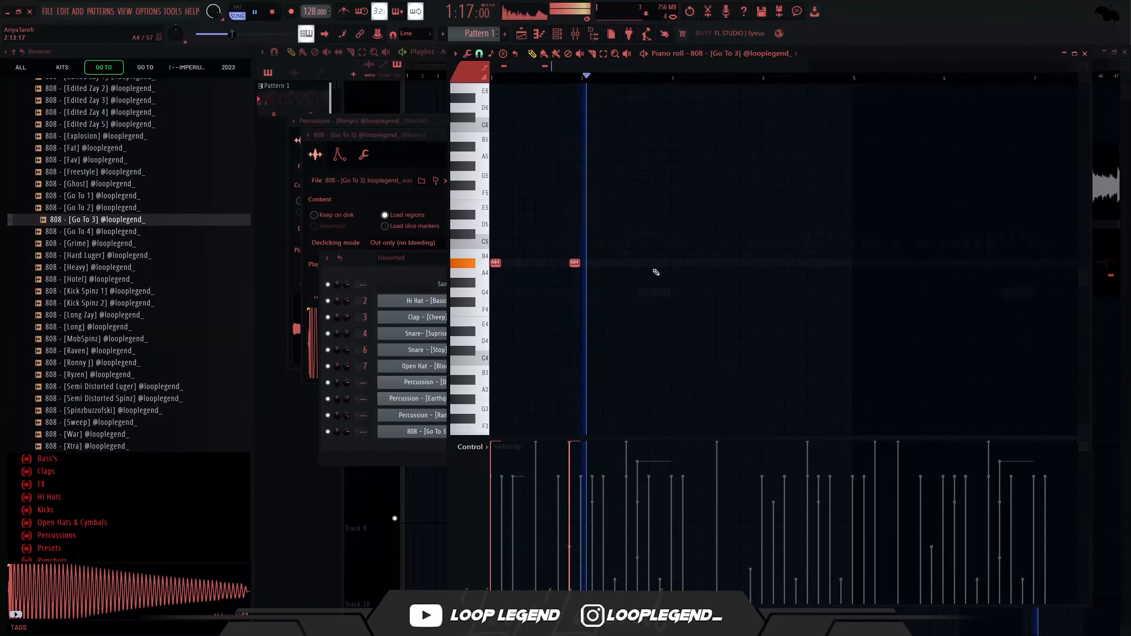
click(670, 263)
scroll(790, 309, up, 2)
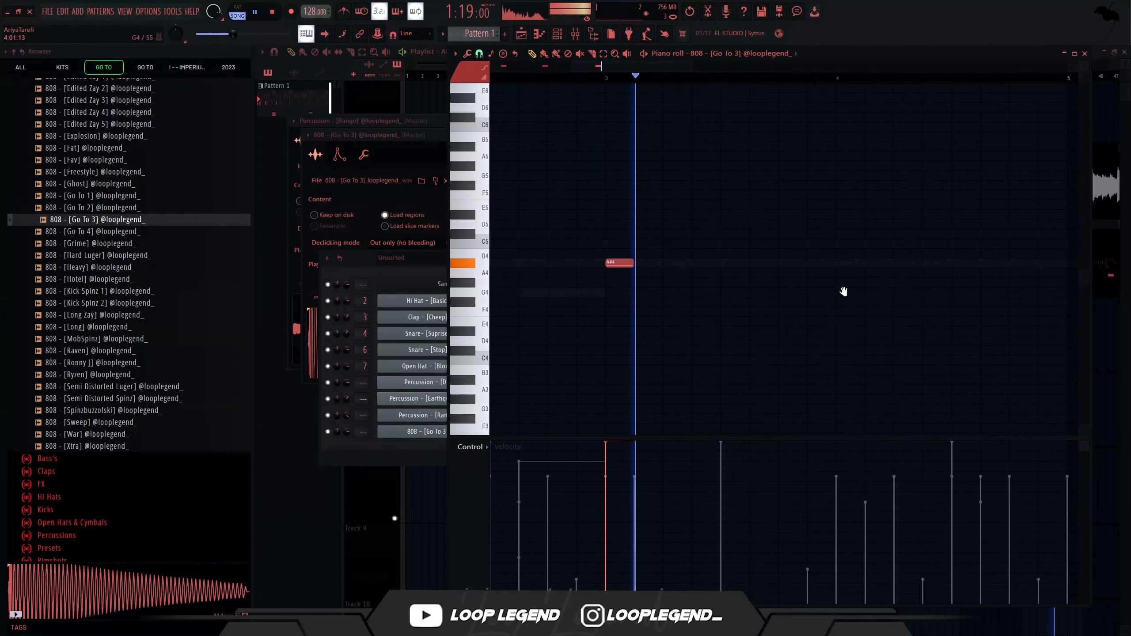
scroll(801, 294, down, 1)
click(807, 273)
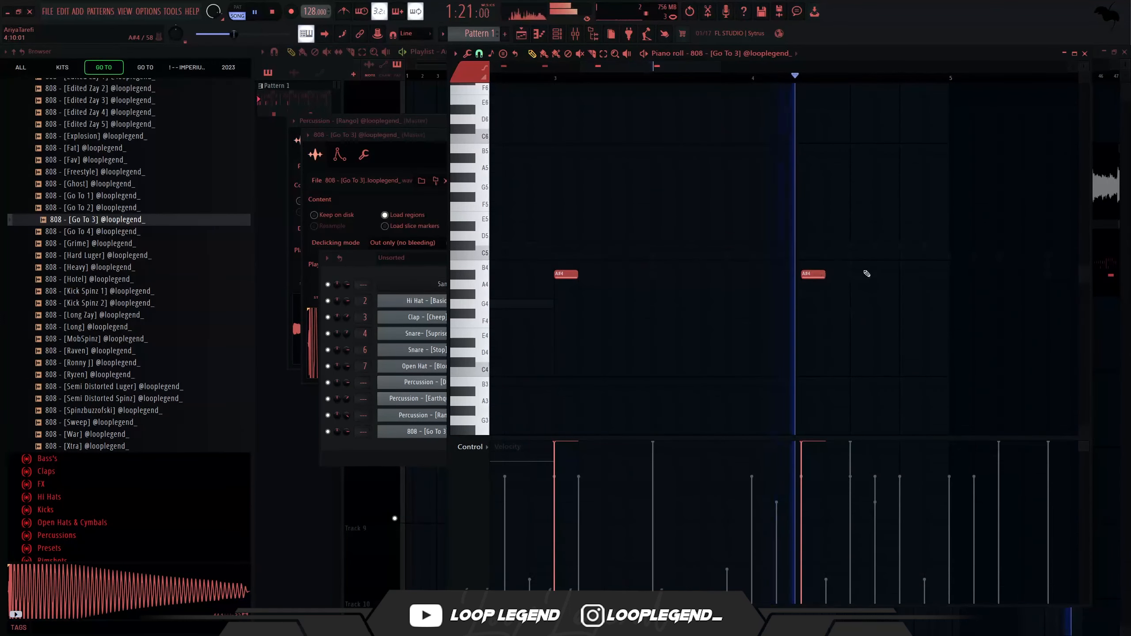
click(908, 273)
click(931, 274)
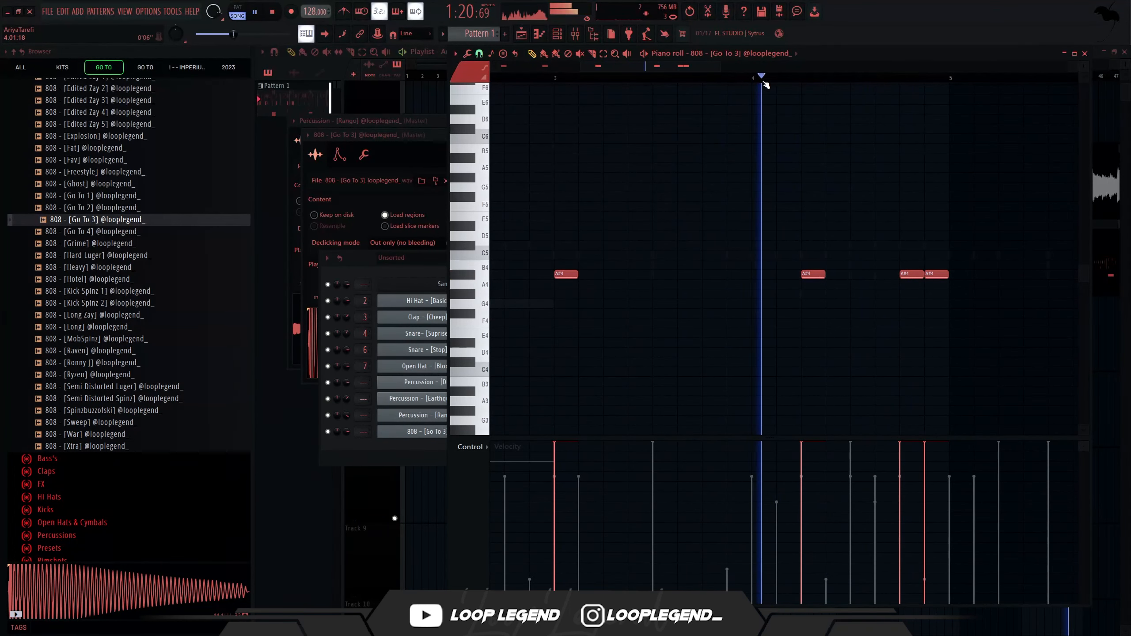
Add an A#5 808 note before the closing pair in bar 4 and move the last note down to A#3.
click(880, 264)
key(space)
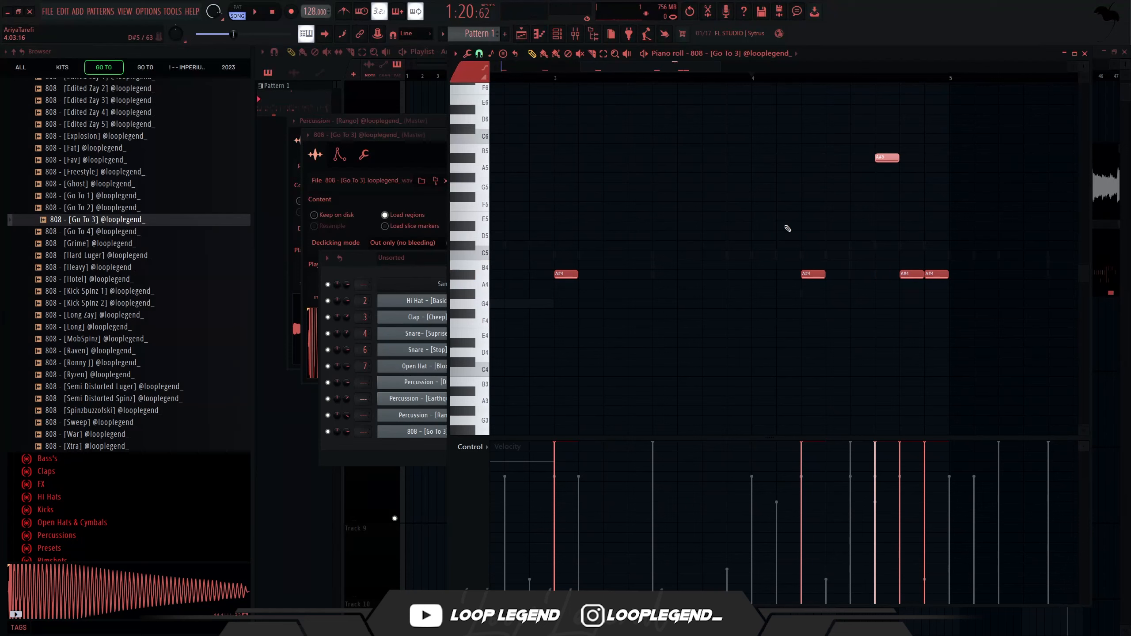
key(space)
drag(939, 273, 939, 391)
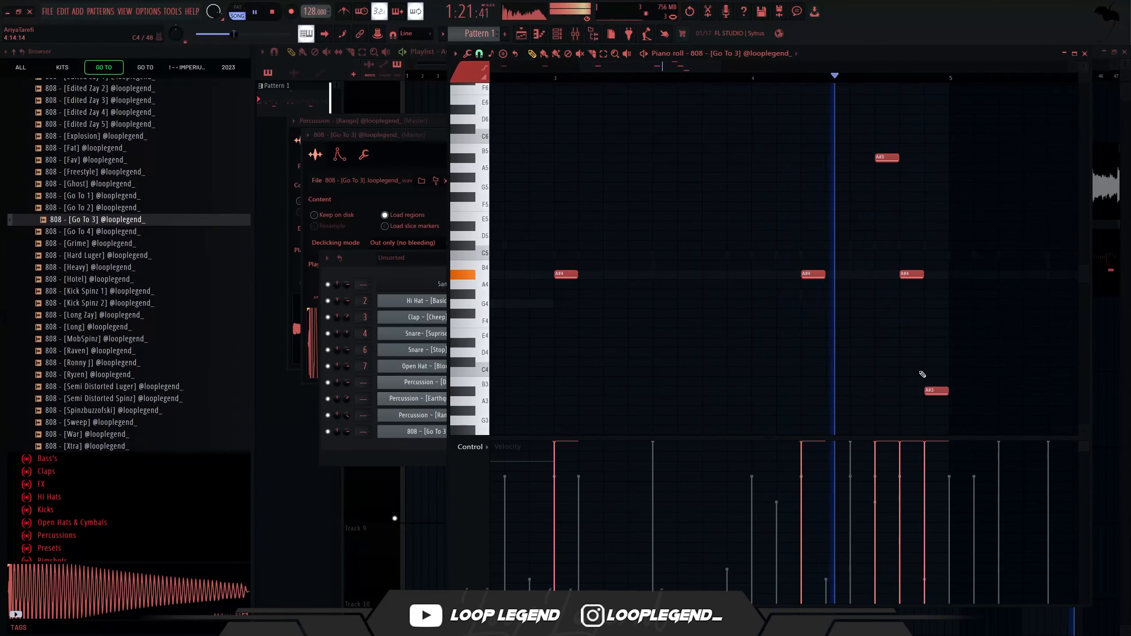
Repeat the four-bar 808 pattern in bars 5 to 8 and add extra A#4 notes just before bar 7 and in bar 8.
scroll(934, 386, down, 5)
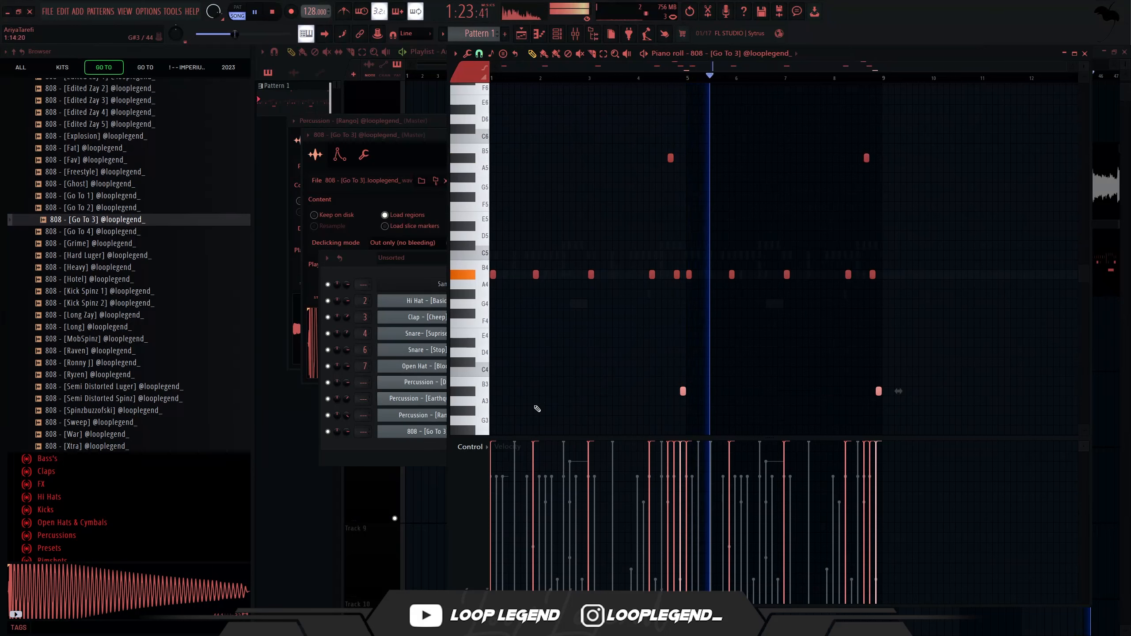
scroll(765, 285, up, 4)
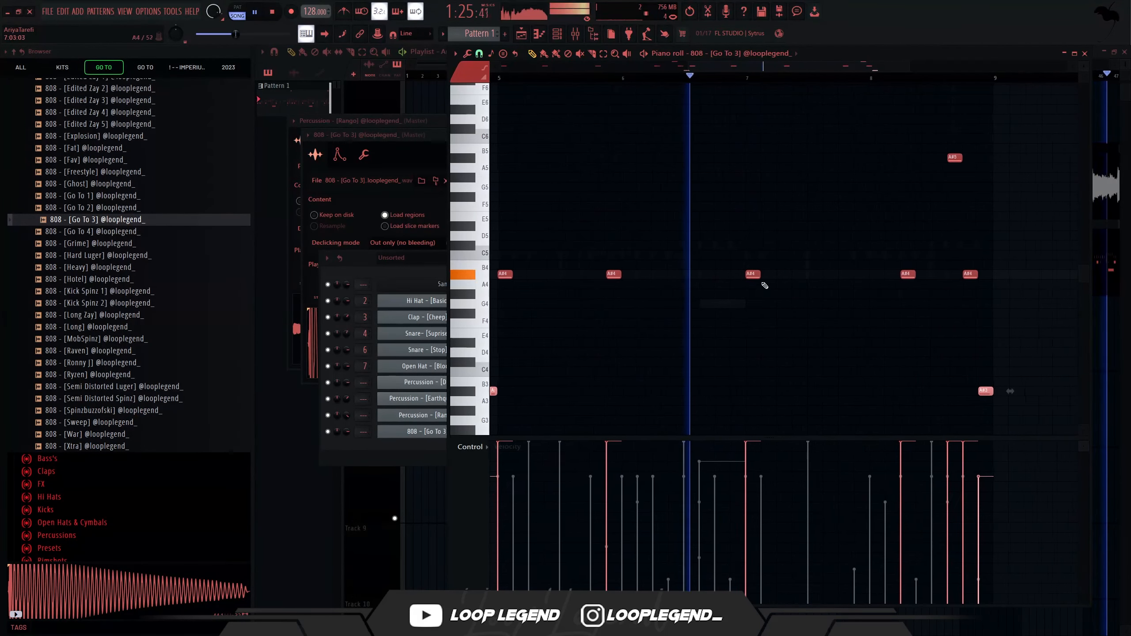
scroll(863, 296, up, 2)
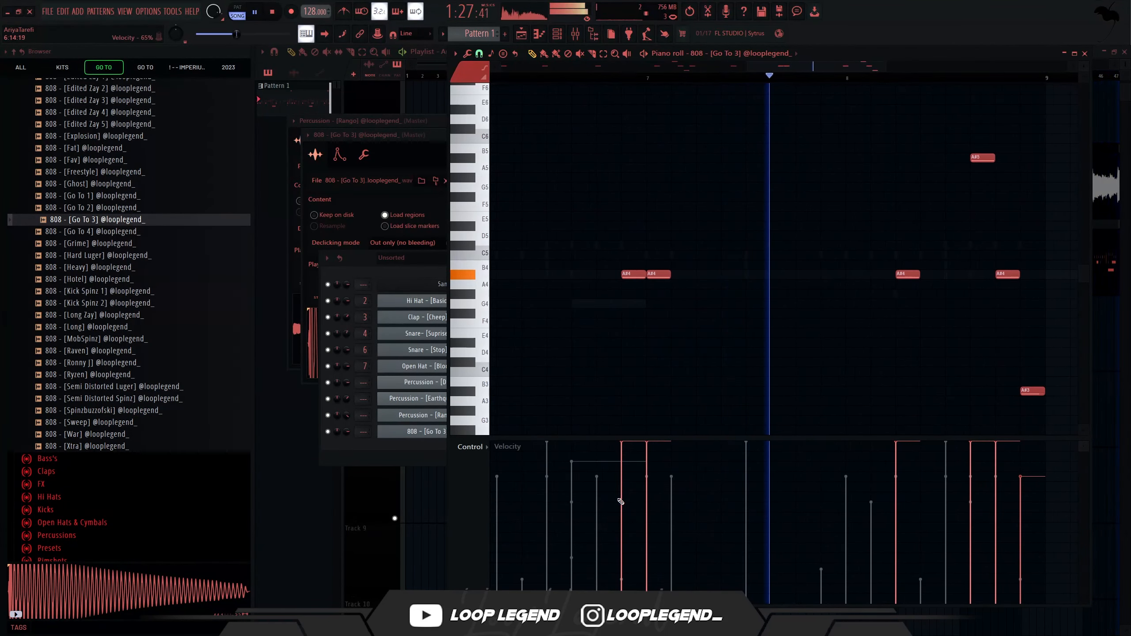
click(924, 274)
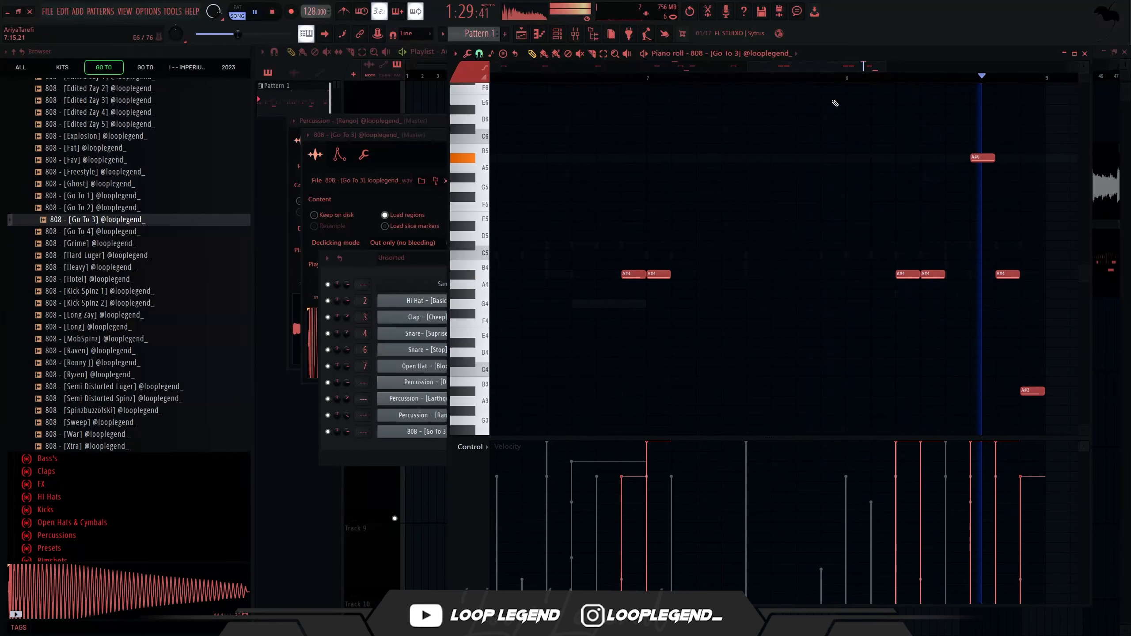
Rework the 808 ending in bar 8: lower the A#5 note to A#4, delete the A#3 note and raise the last note to A#5.
click(849, 81)
key(space)
drag(1005, 178, 797, 304)
key(space)
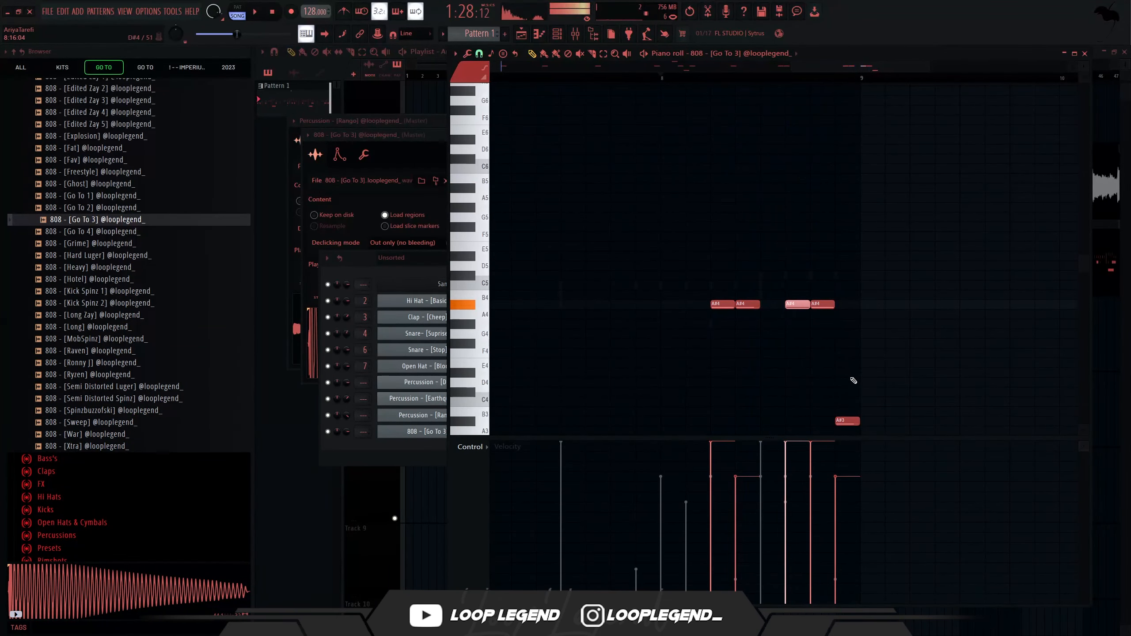
drag(853, 396, 842, 444)
key(Delete)
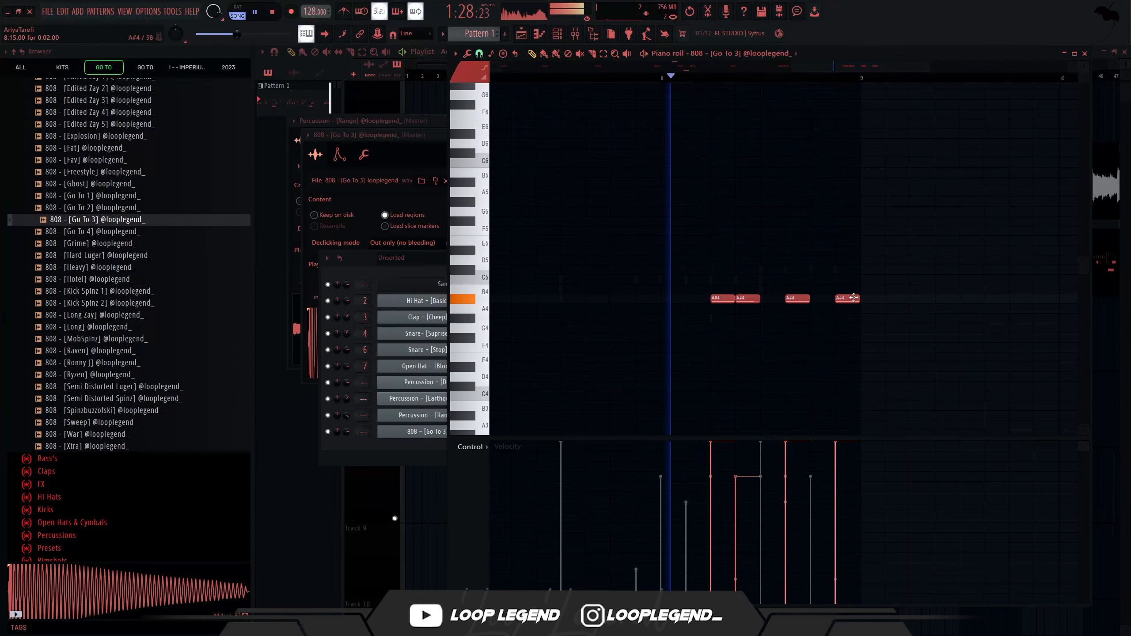
drag(854, 298, 851, 182)
scroll(815, 337, down, 1)
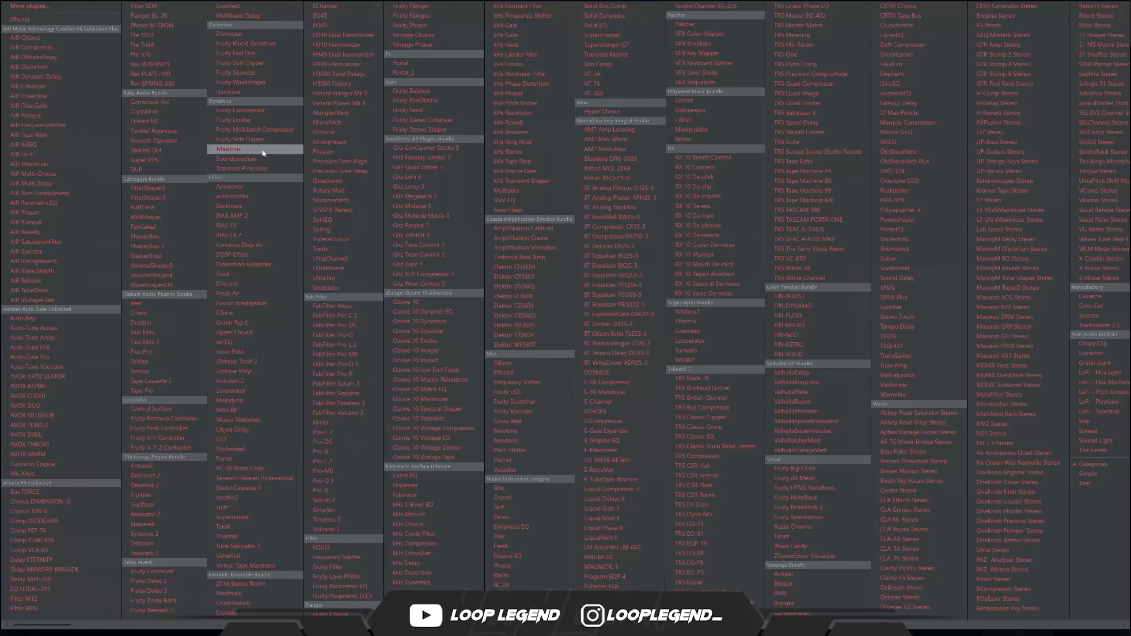
Load Maximus on the melody loop's mixer track.
click(262, 150)
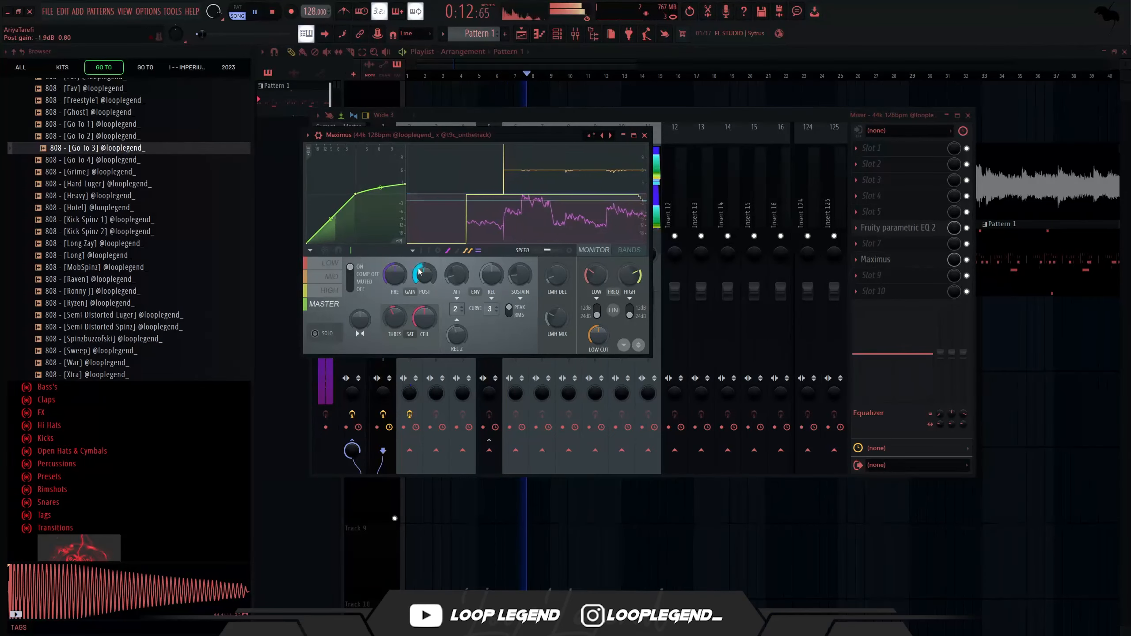
Close Maximus and load the Master 2023 (1) preset from the drum kit's Presets folder onto the master mixer track.
key(Escape)
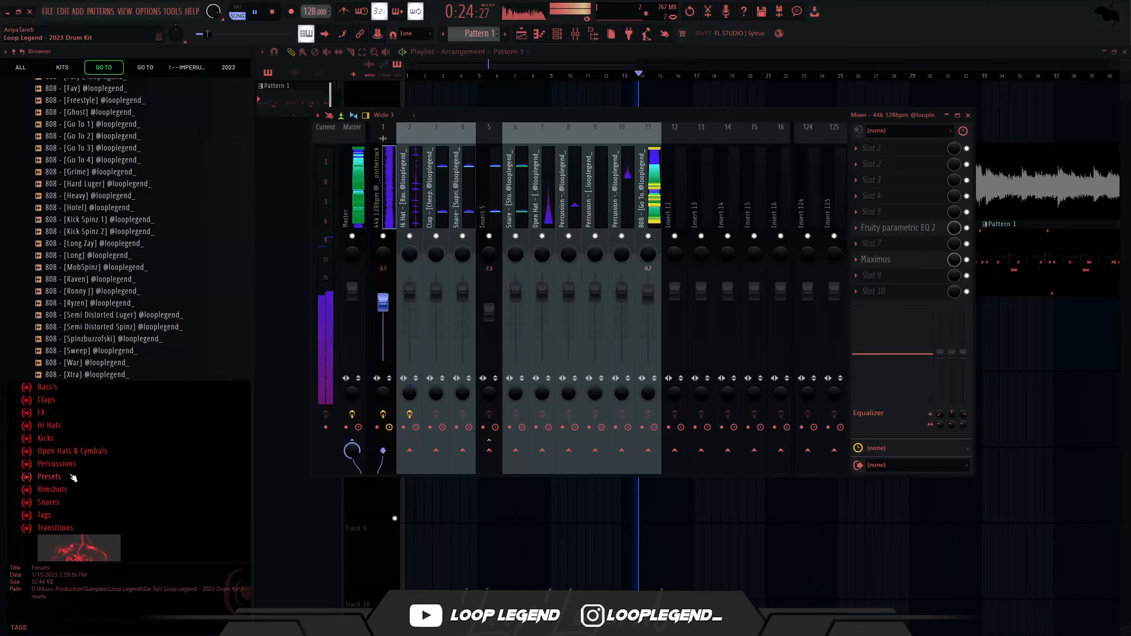
click(49, 476)
drag(96, 250, 352, 231)
drag(127, 240, 357, 209)
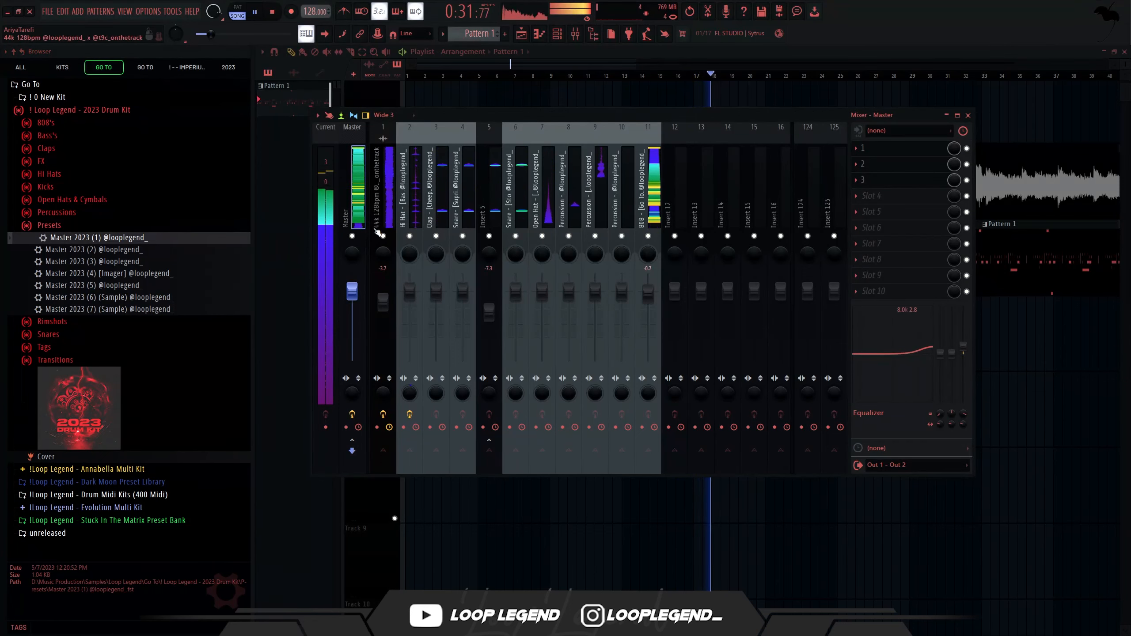
Solo the melody loop's mixer track, unmute the hi-hat, clap, snare and Insert 5 tracks, and set Insert 5 to -2.4 dB.
right_click(383, 236)
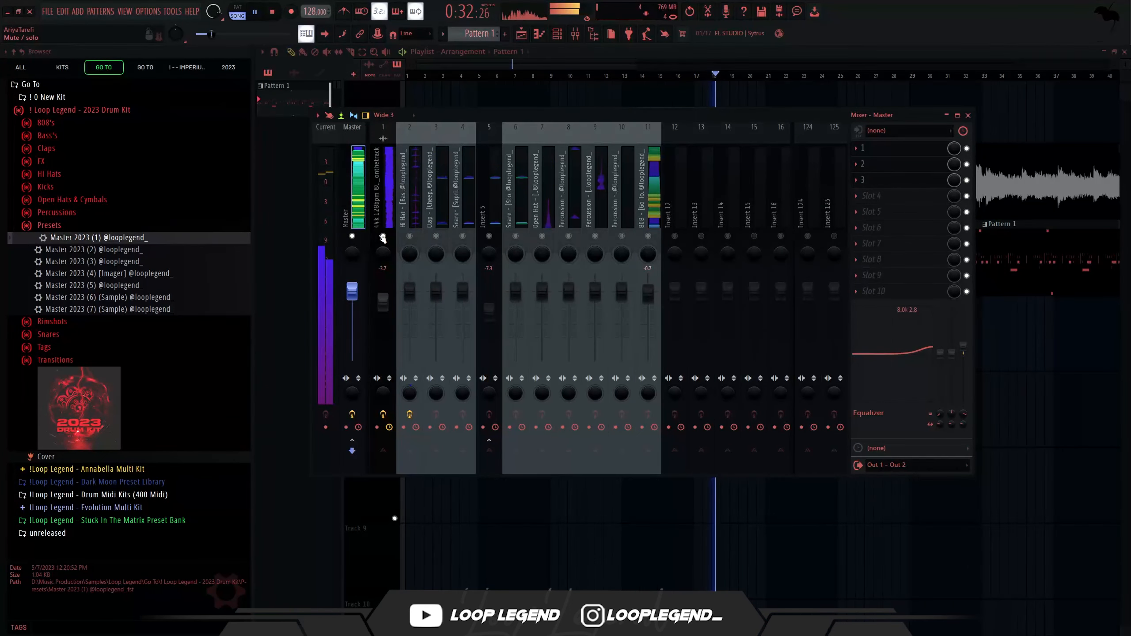
click(413, 218)
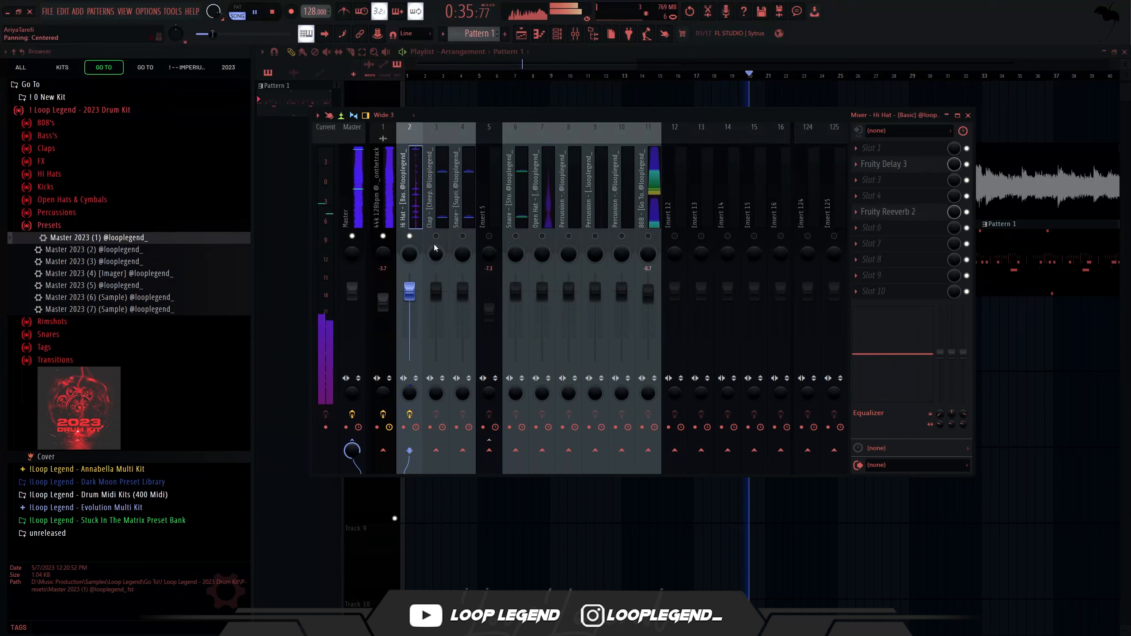
click(493, 201)
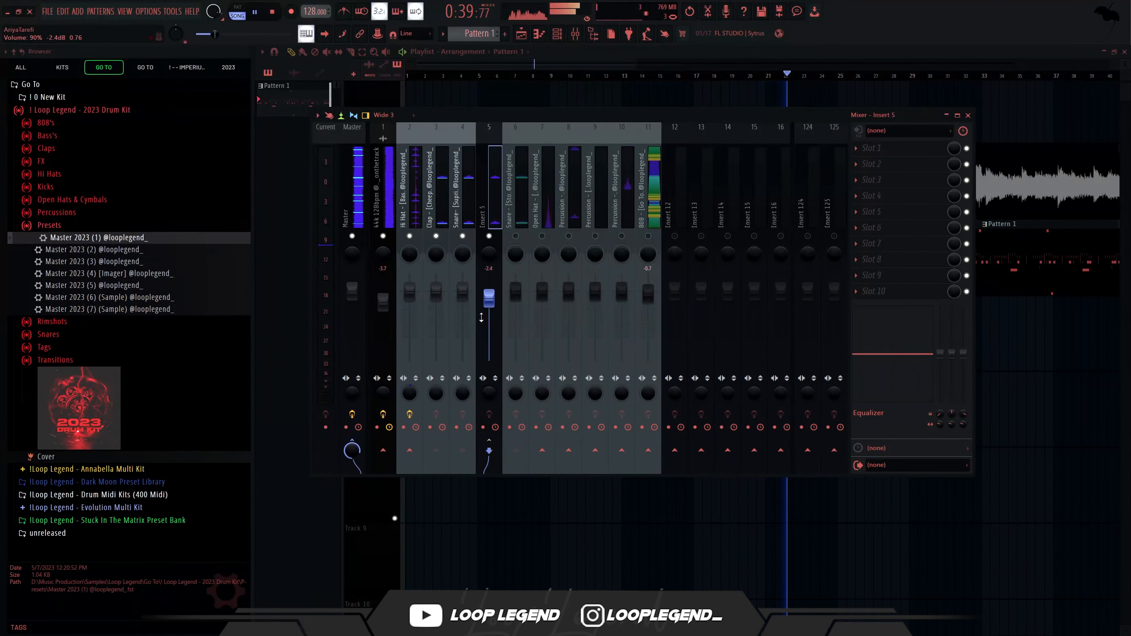
Unmute the Stop snare track, move Insert 5 one slot past it, and lower the moved track to -9.6 dB.
click(515, 236)
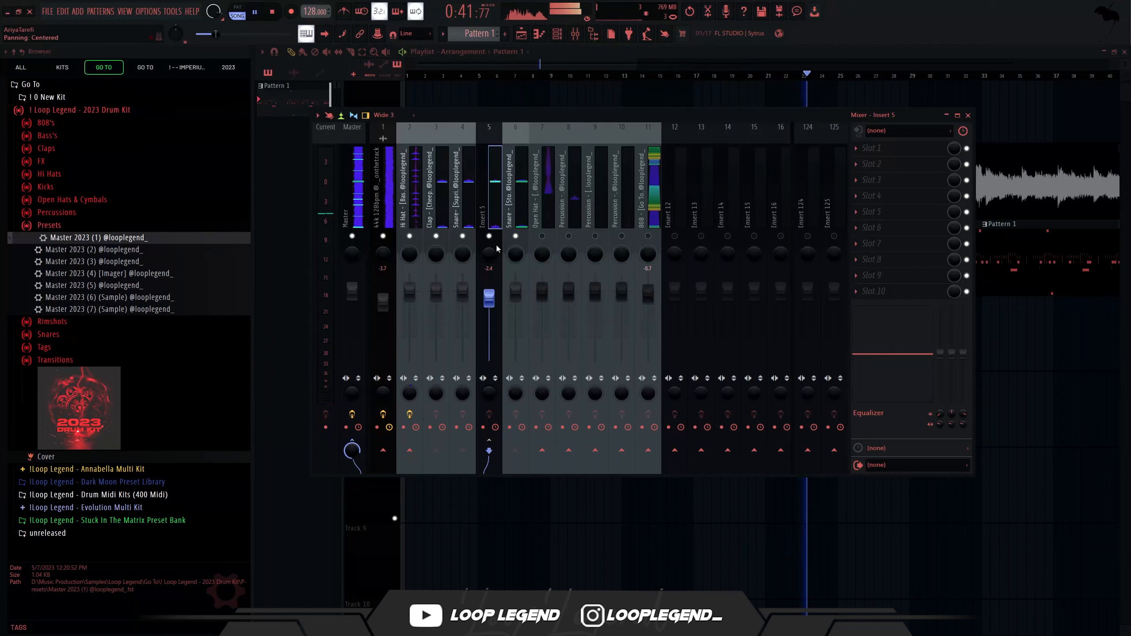
key(alt+Right)
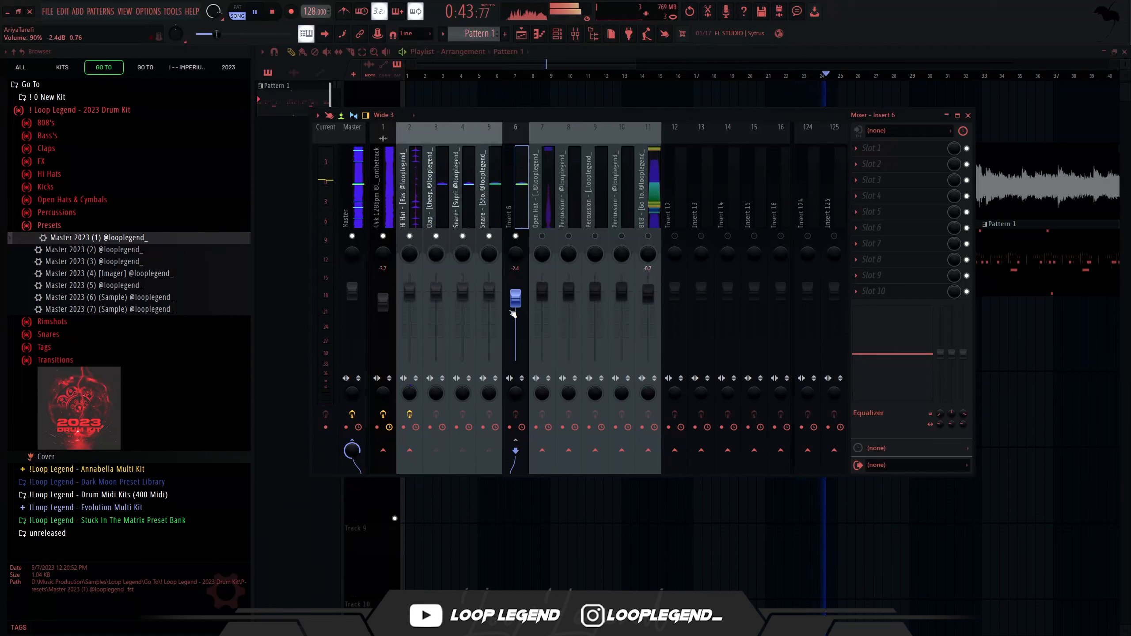
drag(517, 314, 517, 316)
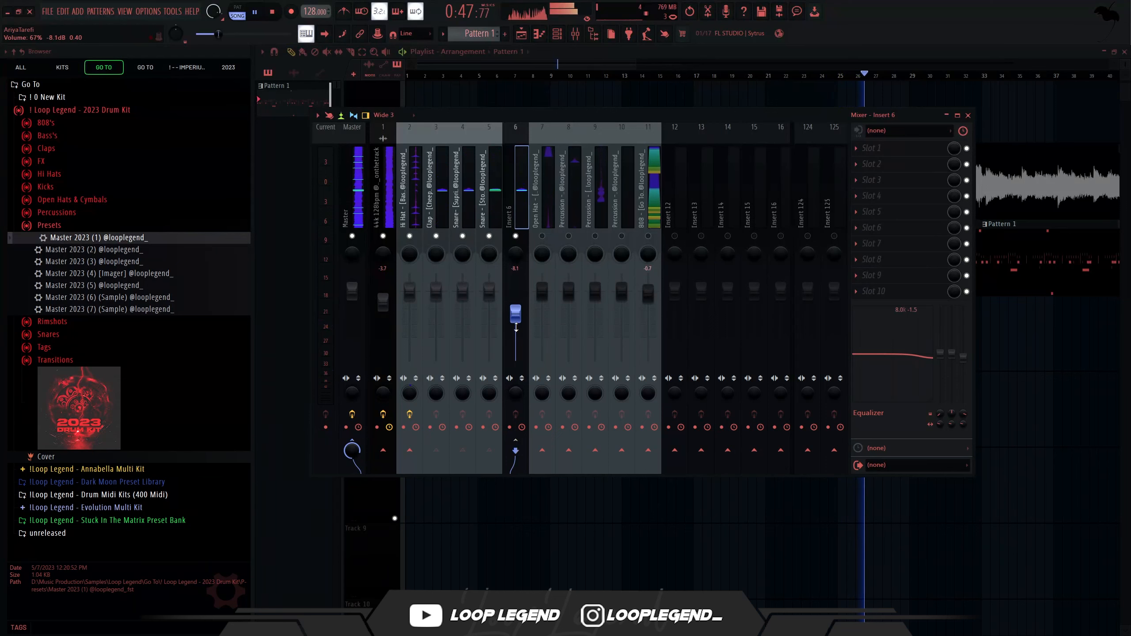
Unmute the open hat, percussion and 808 tracks and set their levels to -8.1, -2.4 and -1.3 dB respectively.
click(596, 236)
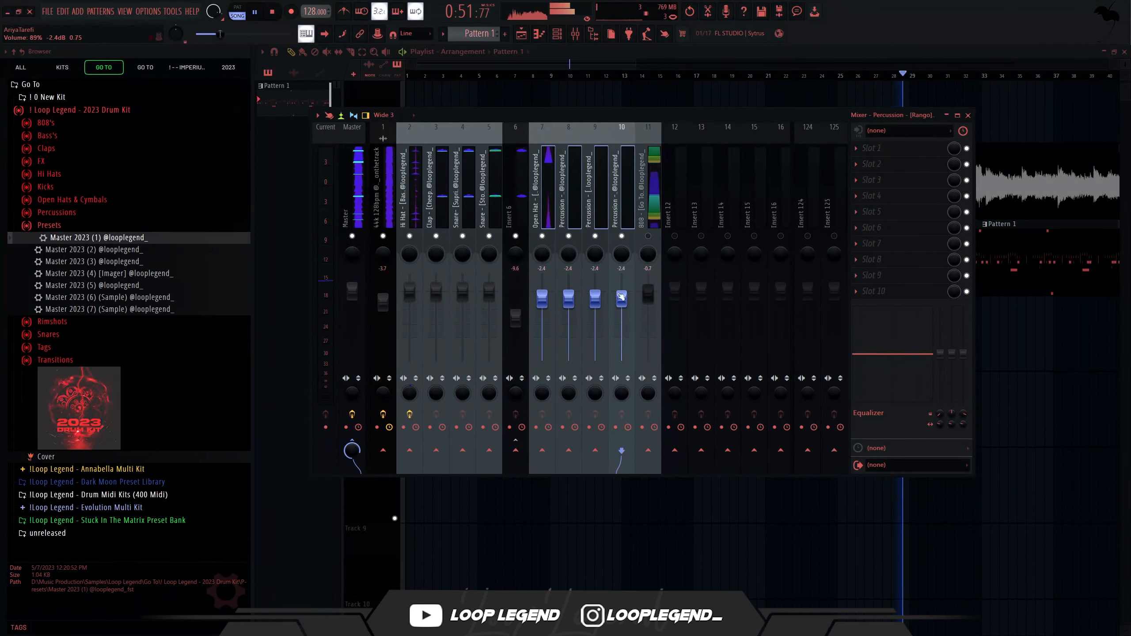
click(544, 225)
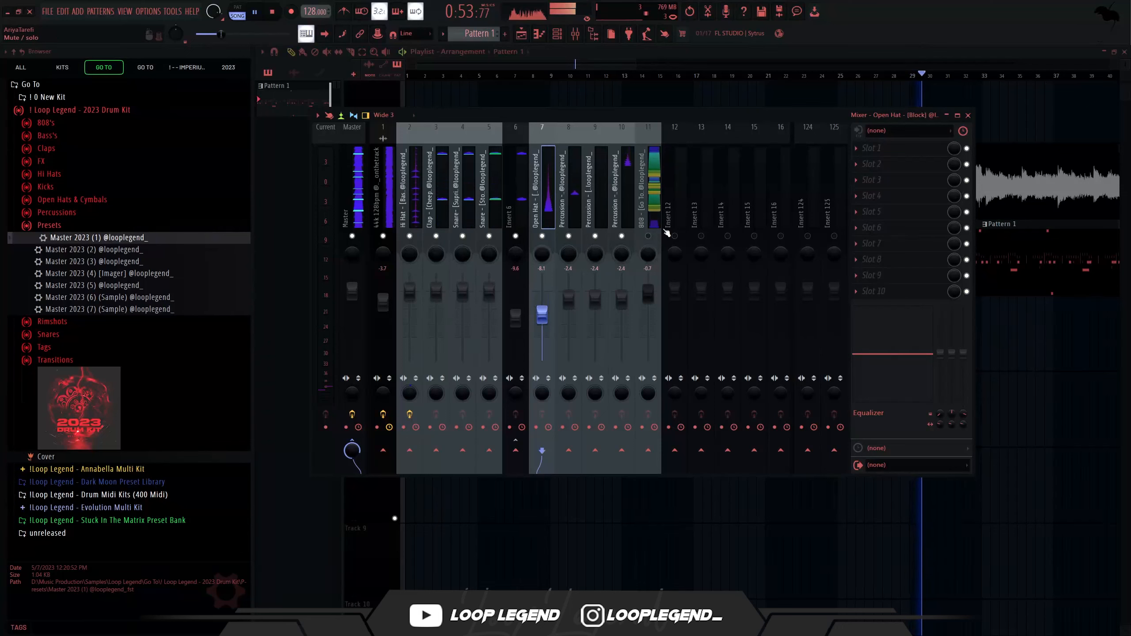
click(648, 235)
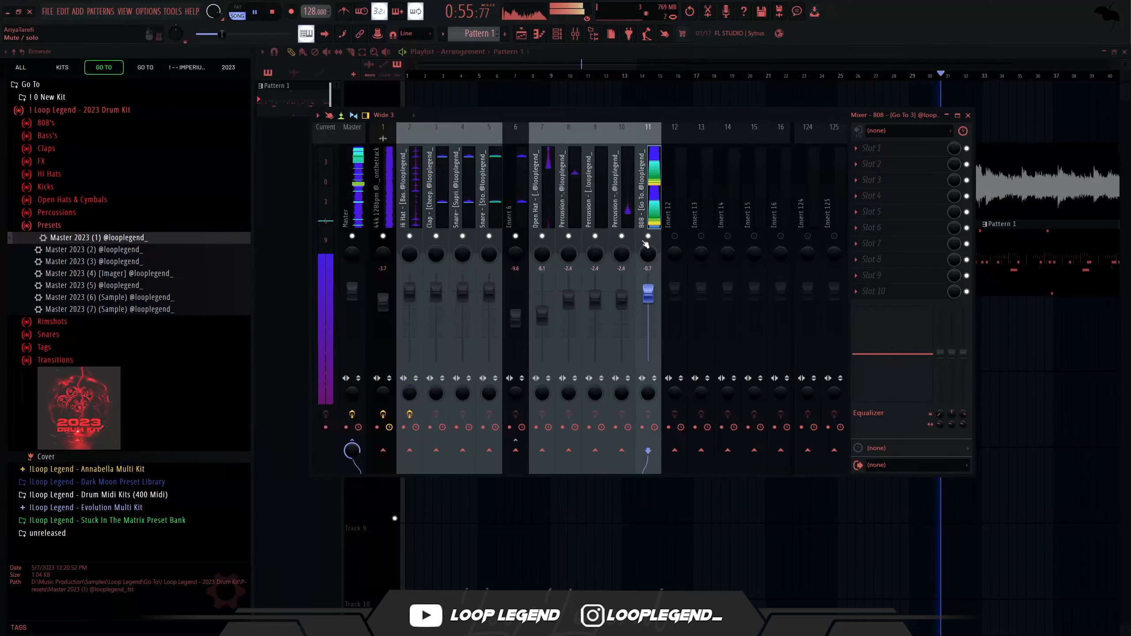
right_click(644, 242)
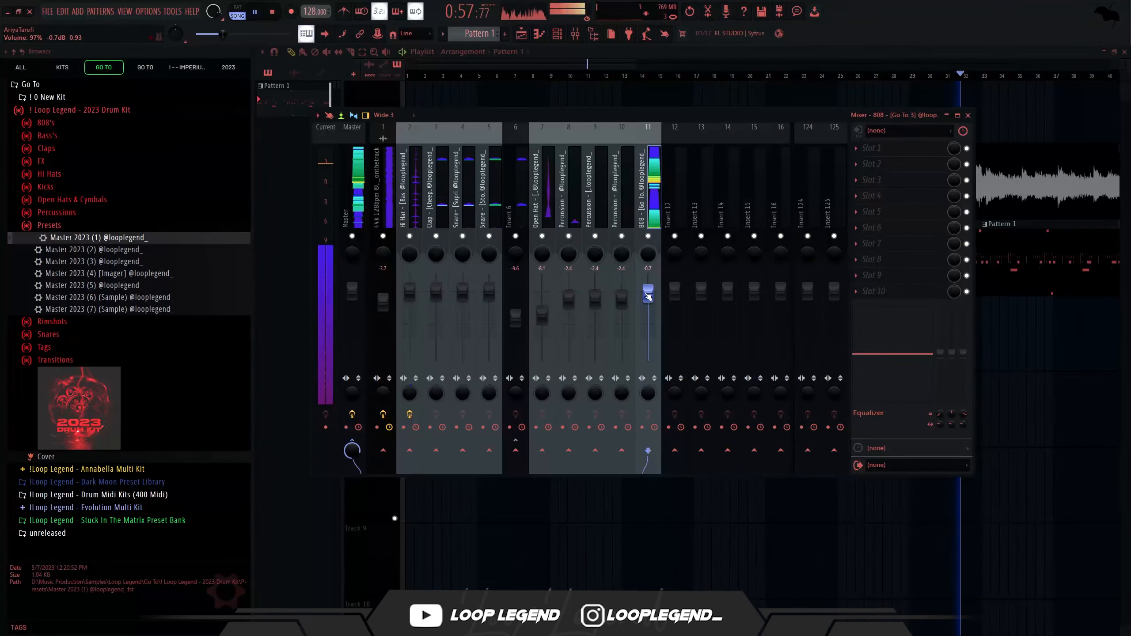
drag(648, 297, 647, 323)
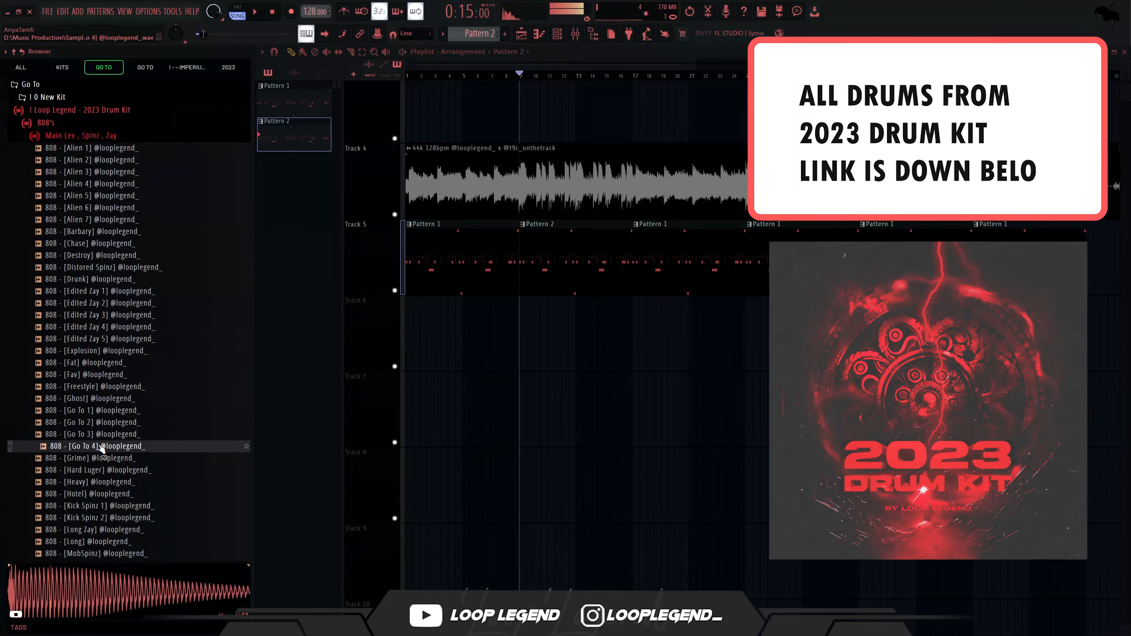
Open the 808 - [Go To 4] sample in a new channel and show the channel rack.
right_click(102, 447)
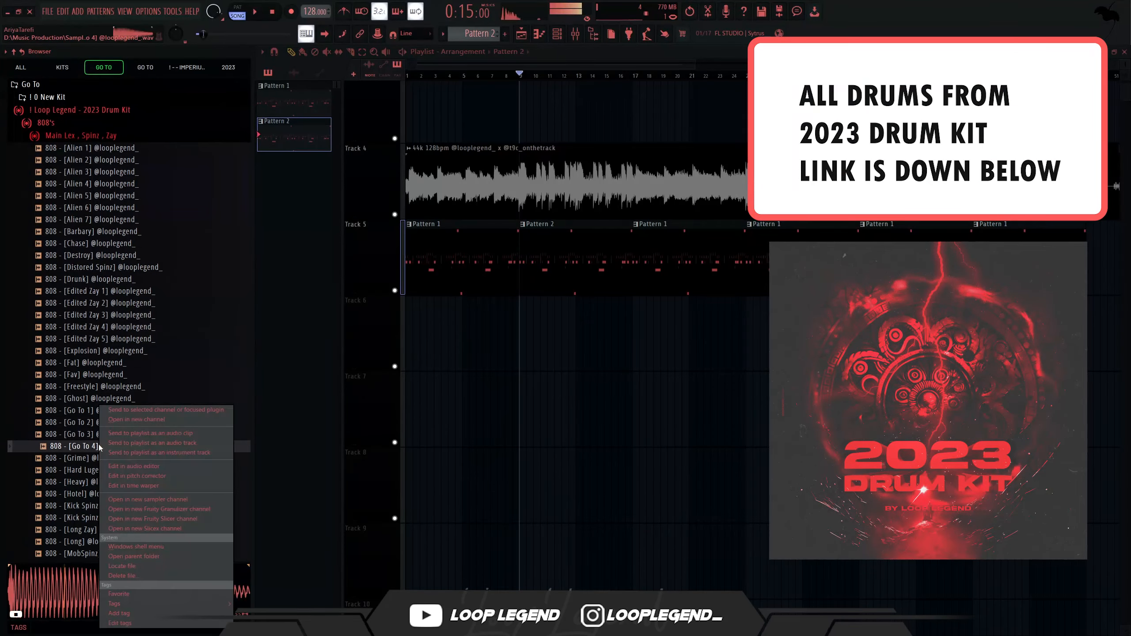
click(129, 420)
key(F6)
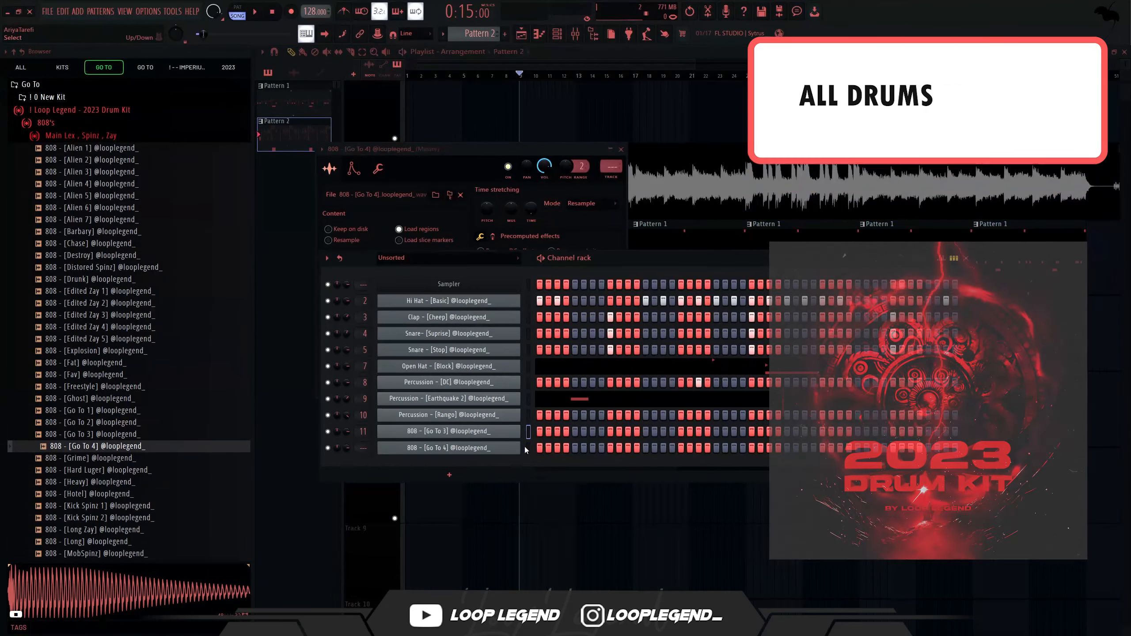
Go through the Go To 4 808's envelope and miscellaneous settings, compare with the Go To 3 channel, and open the Go To 4 piano roll.
click(494, 448)
click(364, 167)
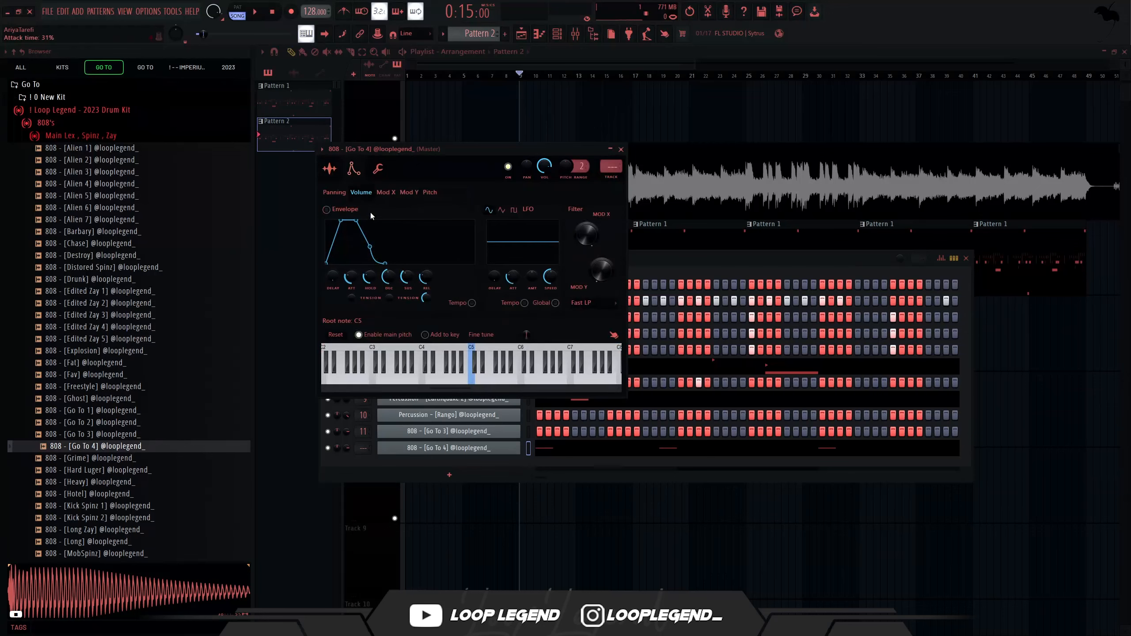
click(379, 169)
click(430, 433)
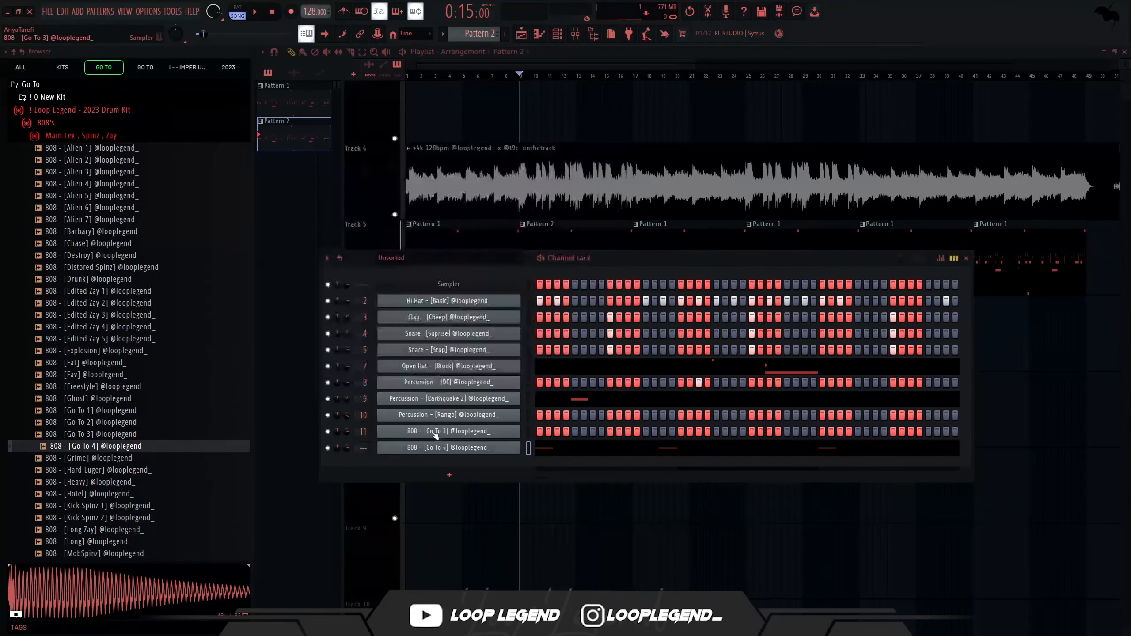
click(362, 155)
click(485, 431)
click(545, 448)
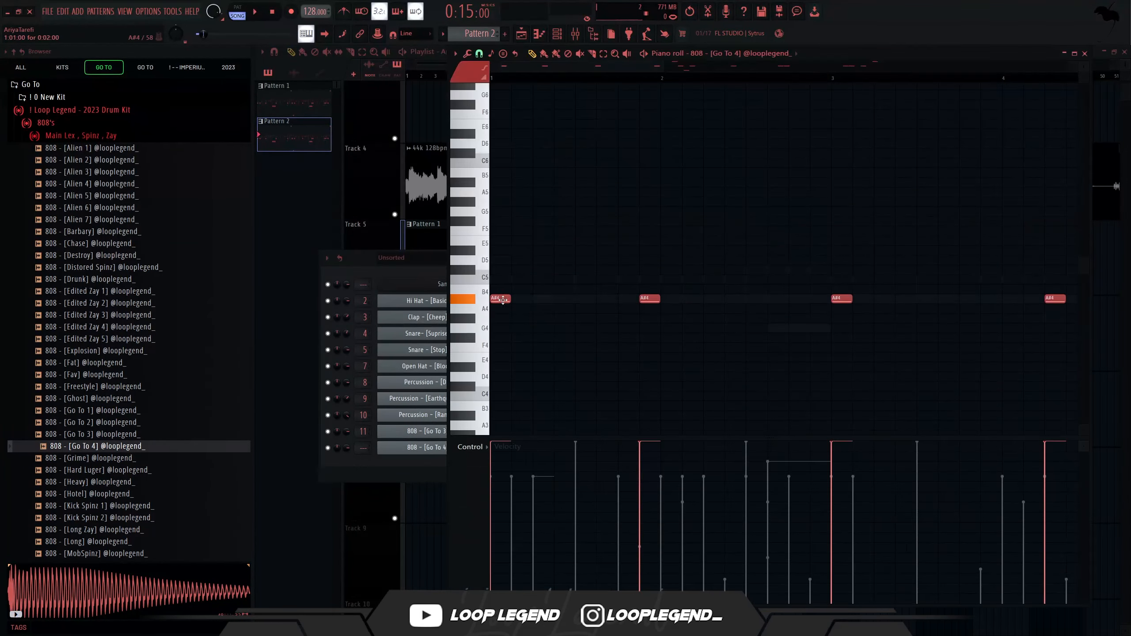
Add an A#4 note in the middle of bar 1 and a short A#5 slide note just before its closing A#4.
key(space)
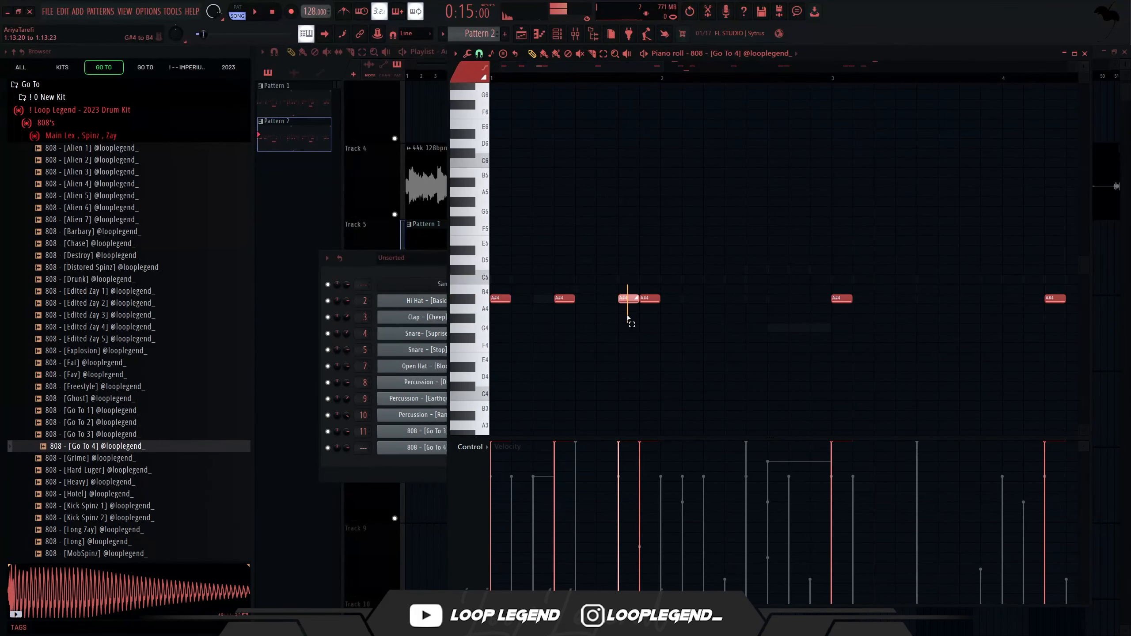
key(space)
key(ctrl+Up)
scroll(582, 307, down, 1)
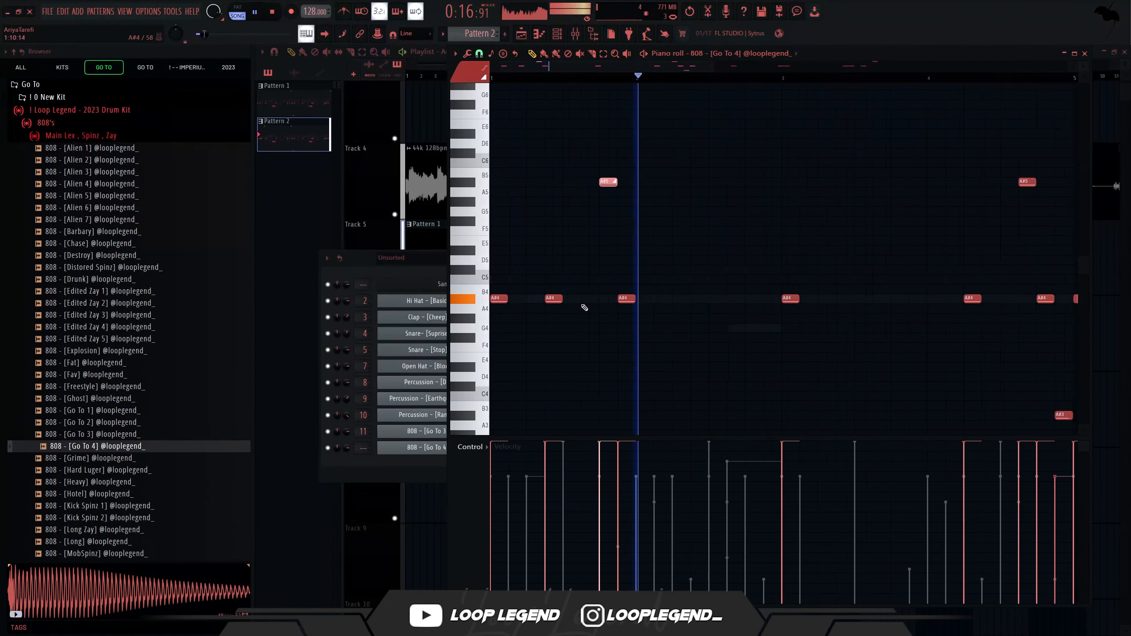
scroll(584, 308, down, 2)
key(space)
key(space)
drag(575, 185, 566, 186)
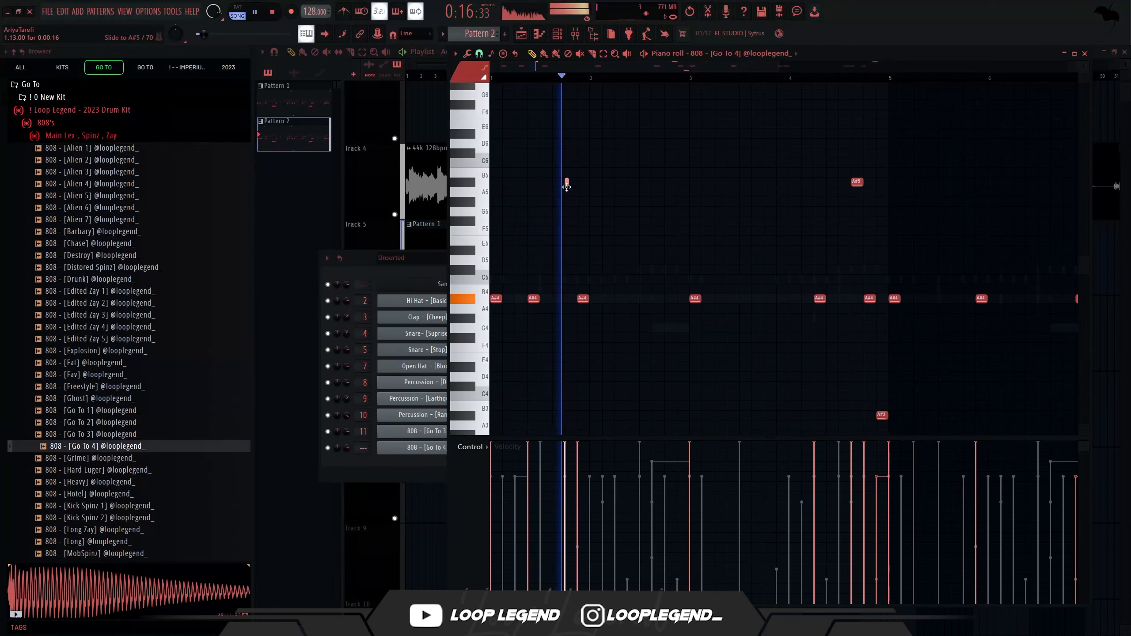
scroll(566, 186, up, 2)
key(space)
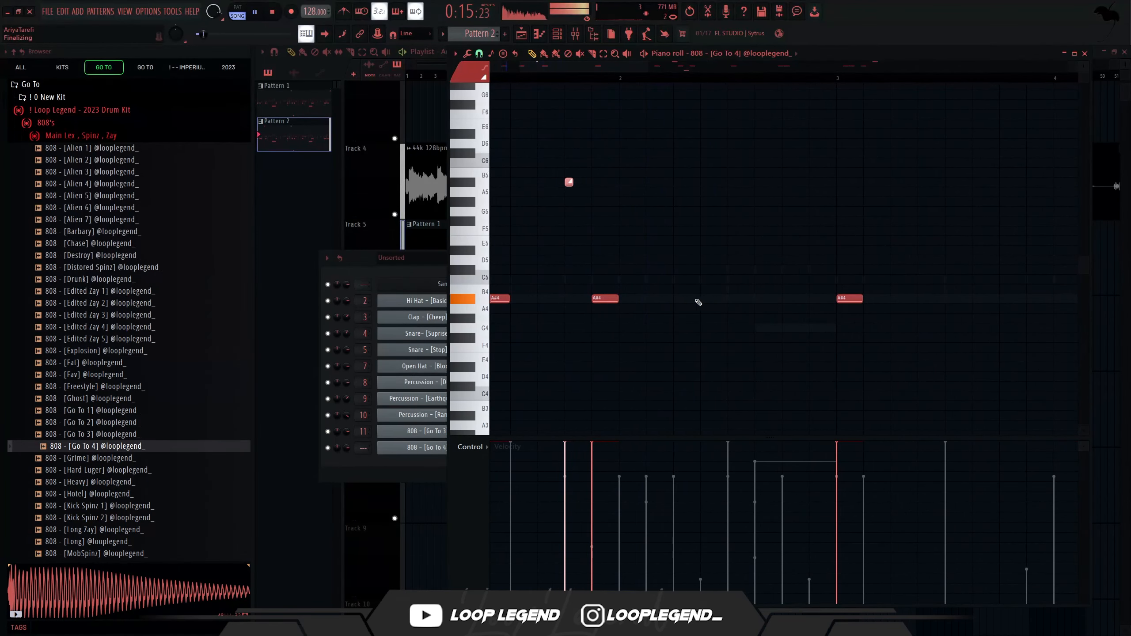
Add a short A#5 slide note mid-bar 2 and, later in the bar, an A#4 note with a short C5 slide at its start.
click(702, 183)
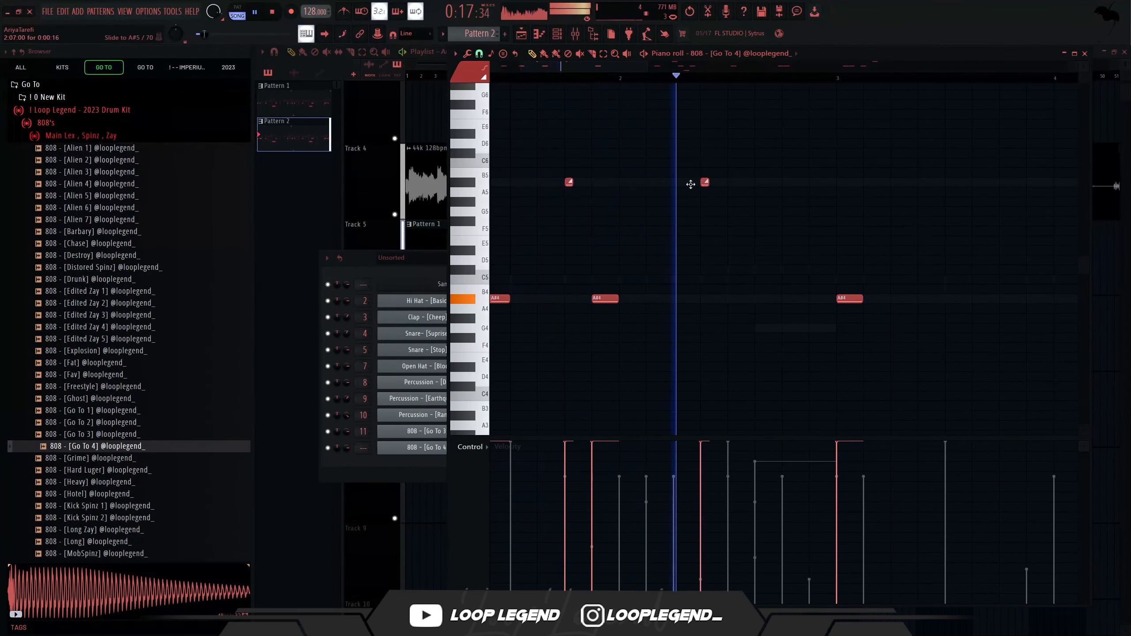
click(755, 278)
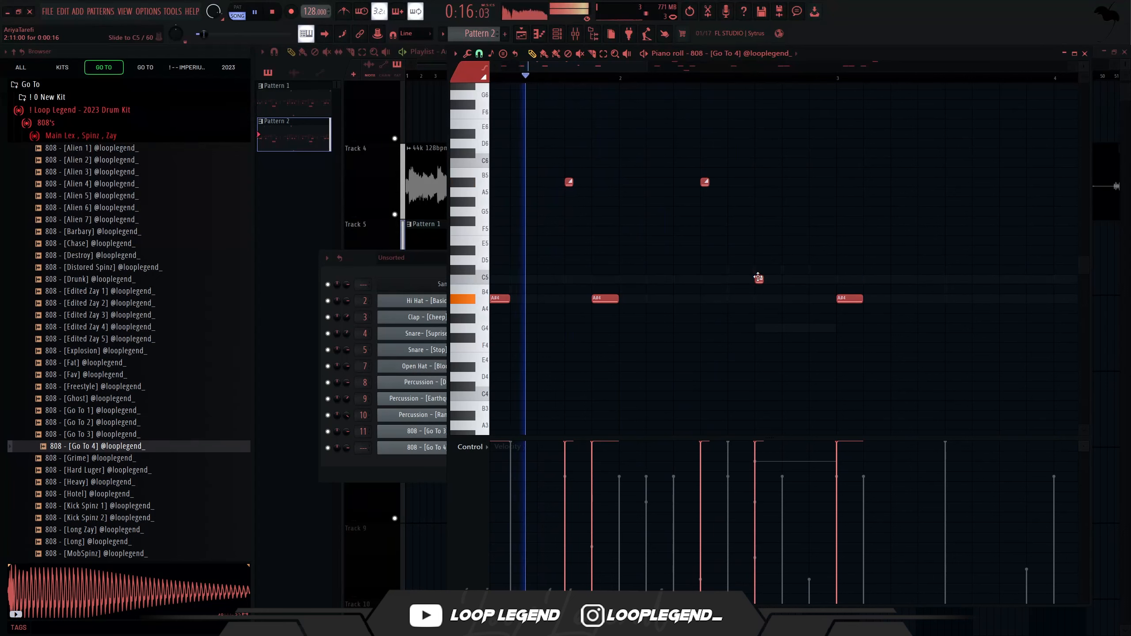
scroll(814, 294, up, 3)
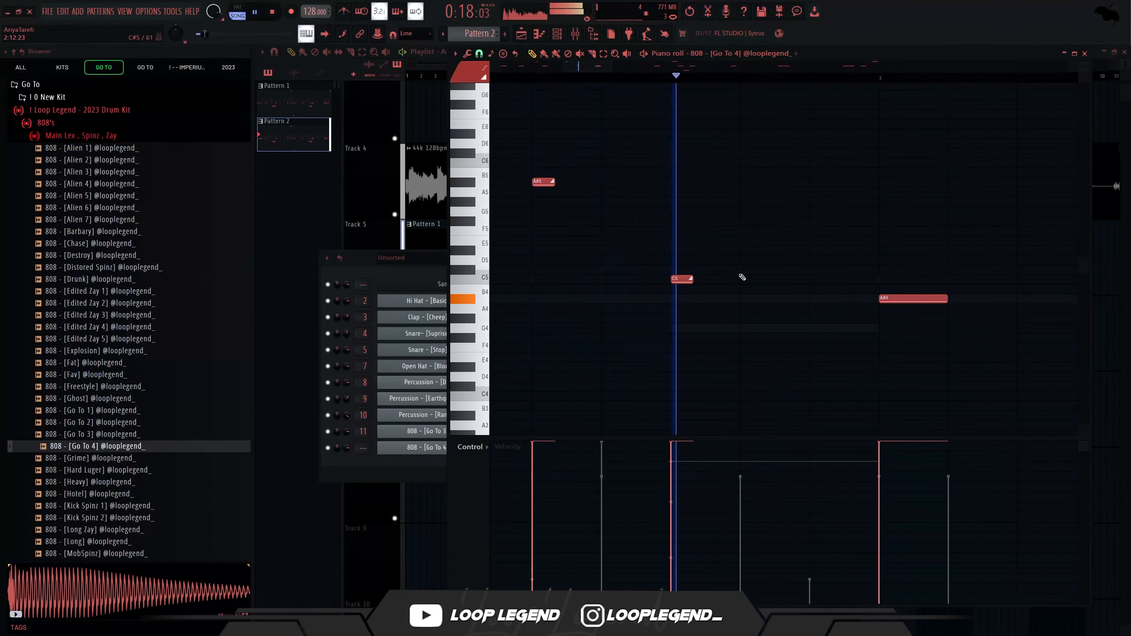
scroll(744, 282, down, 3)
drag(675, 298, 697, 279)
drag(691, 321, 729, 268)
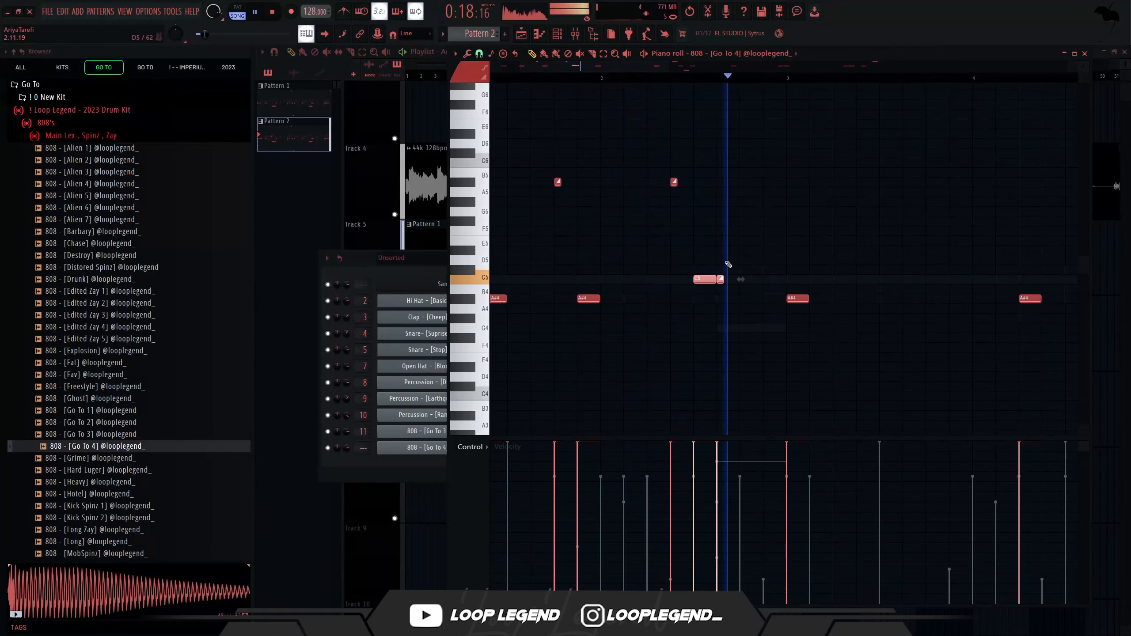
key(space)
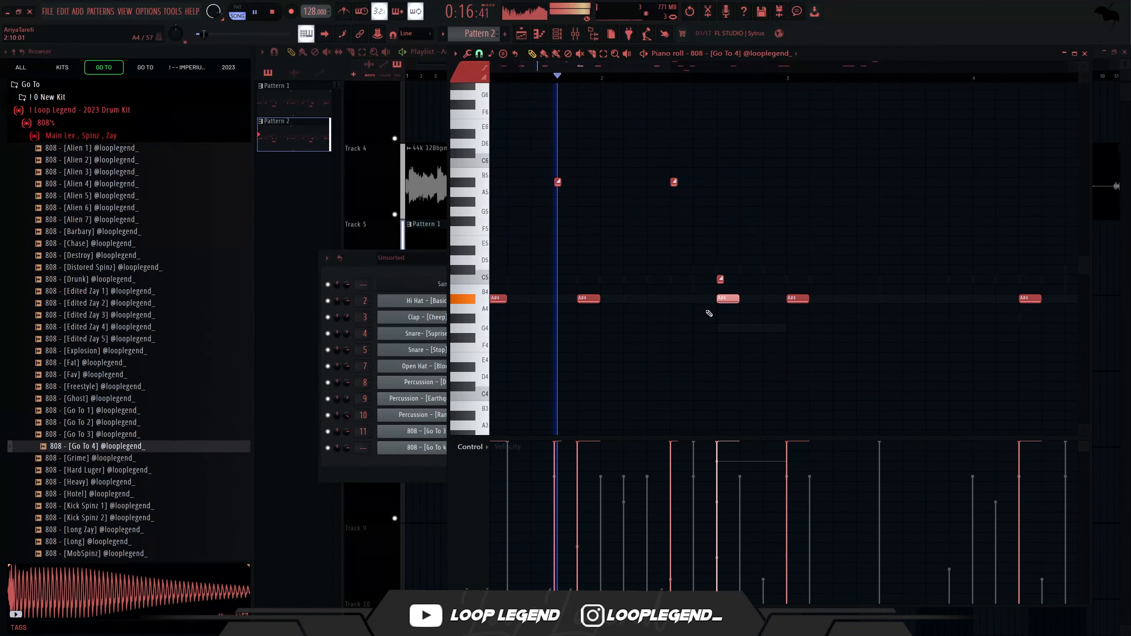
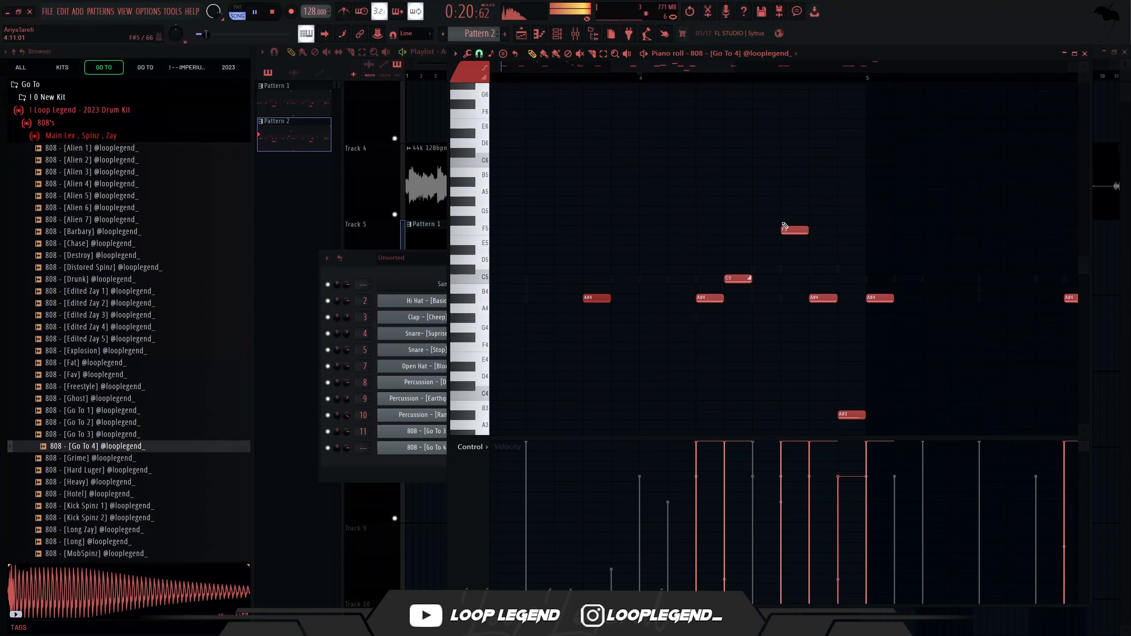
Raise bar 4's F5 note to F#5 and replace the bar's closing A#4 and A#3 notes with one C5 slide lasting to the bar's end.
key(space)
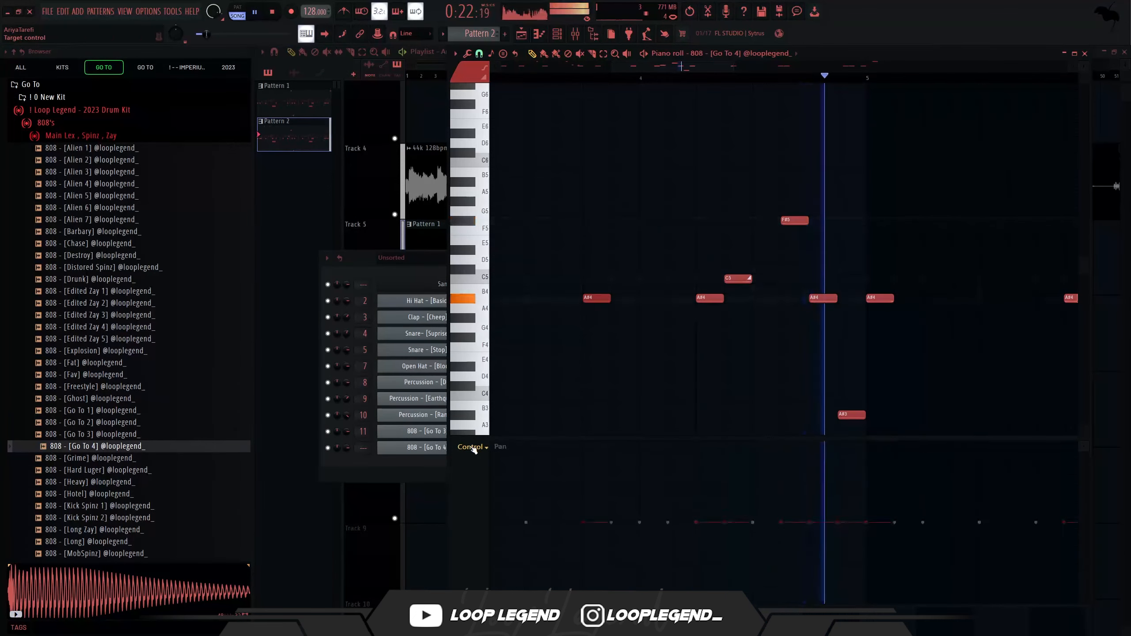
key(space)
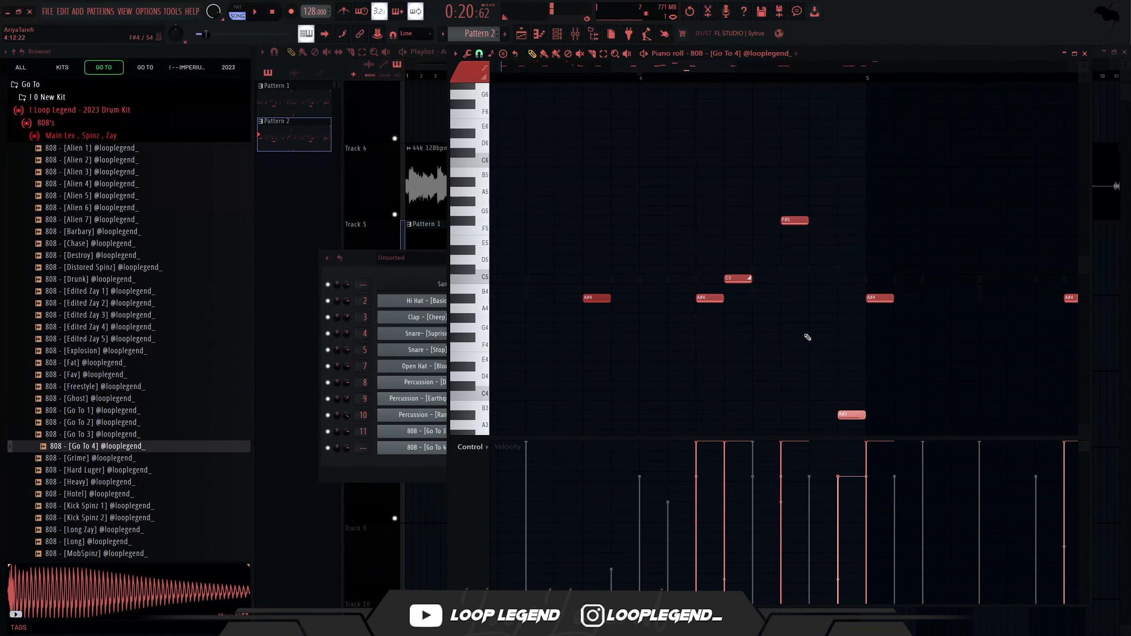
key(space)
click(822, 278)
drag(835, 277, 863, 276)
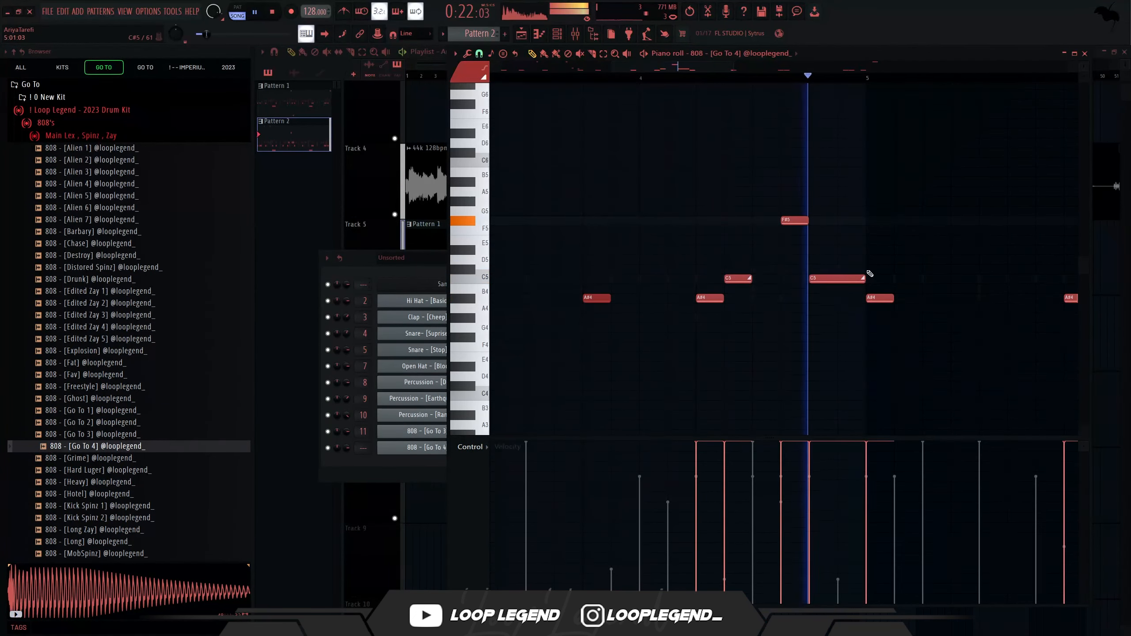
Route the Go To 4 808 to mixer track 12 and set its level to -0.6 dB.
key(F9)
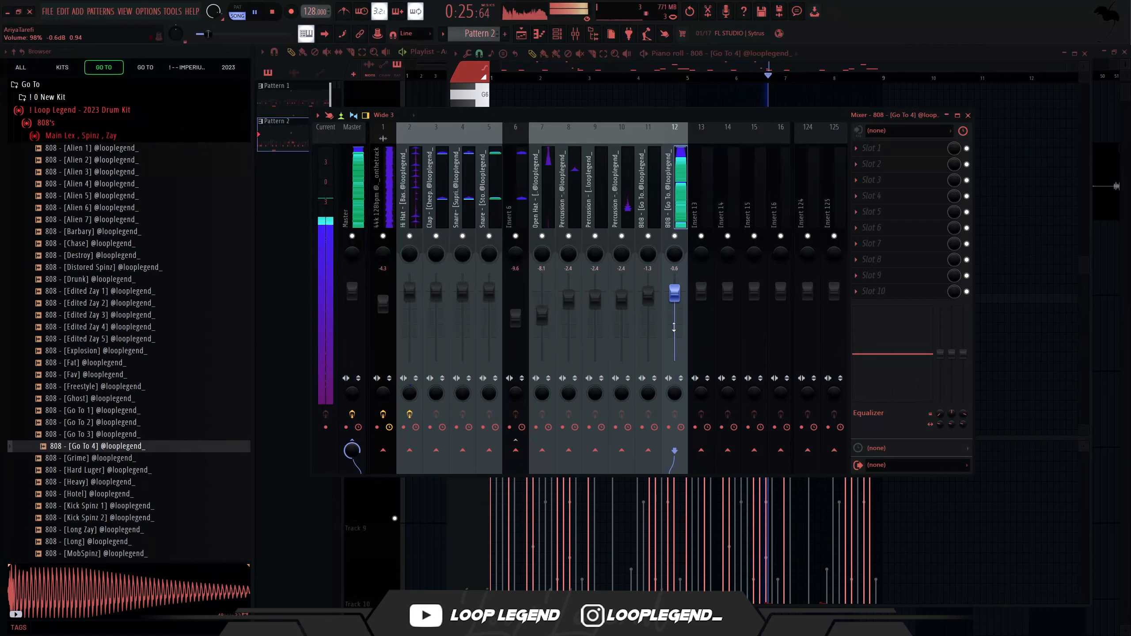
Audition samples in the Kicks folder, load Kick - [Venom] in a new channel and paste the 808's notes into it.
click(46, 122)
click(45, 187)
key(space)
click(85, 247)
click(106, 307)
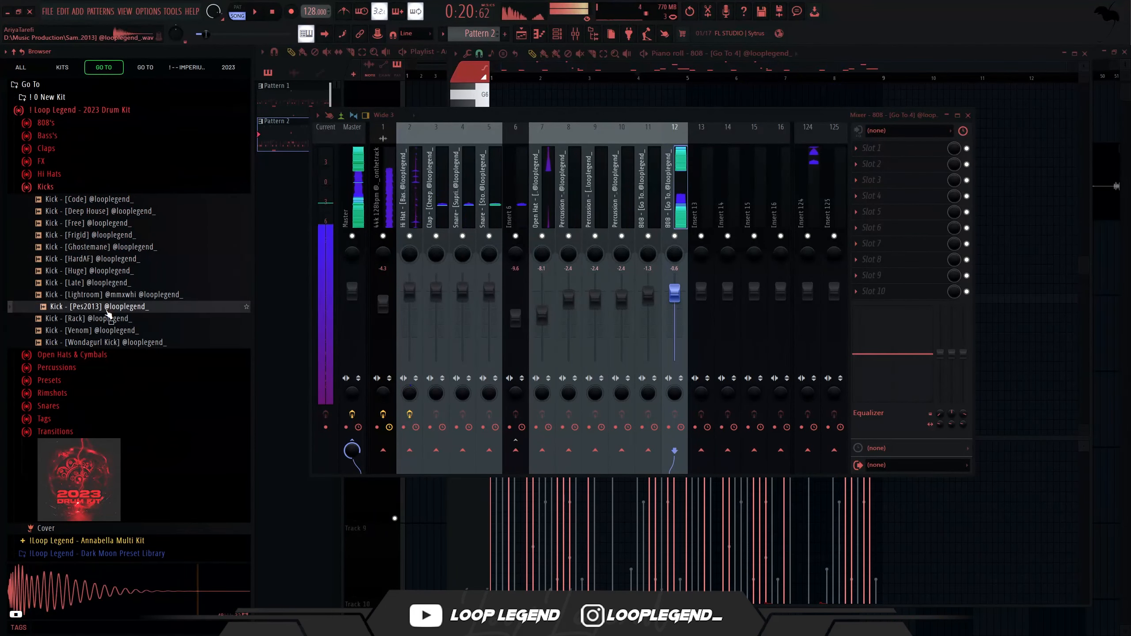
click(103, 319)
click(99, 330)
right_click(100, 333)
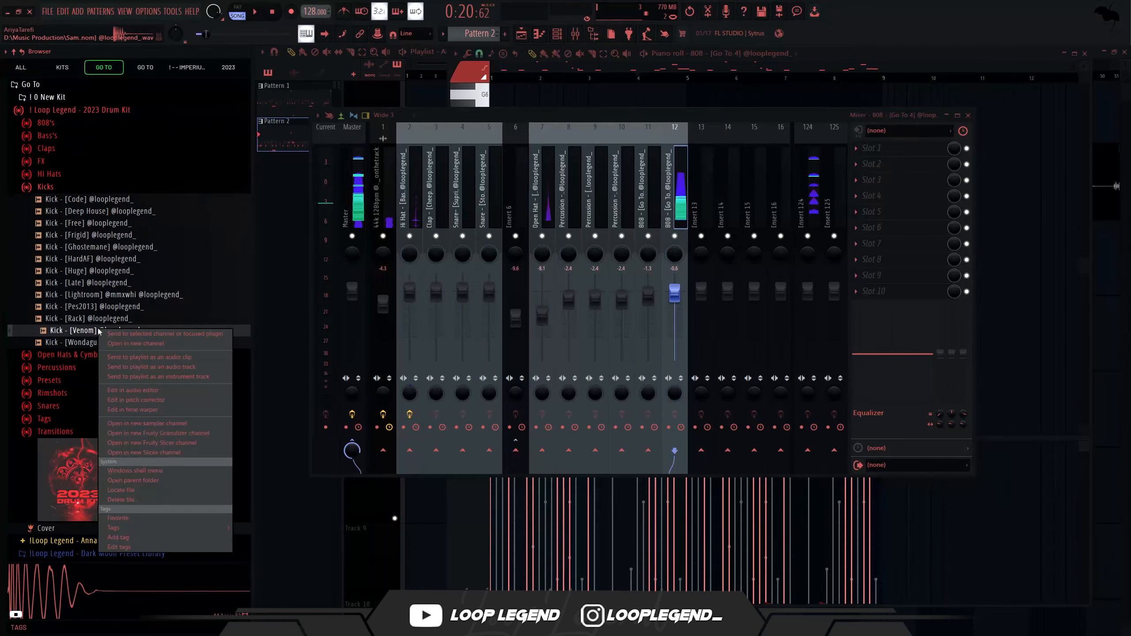
click(129, 335)
key(Down)
key(ctrl+v)
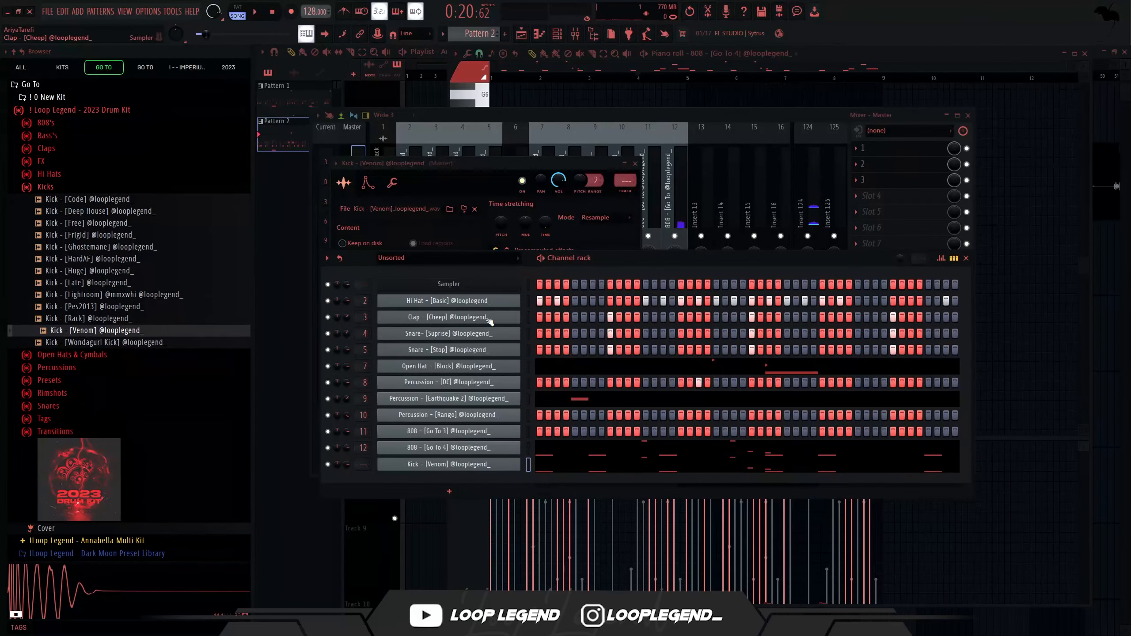
Remove the leftover 808 slide notes from the Kick - [Venom] channel's note sequence.
key(F7)
scroll(522, 198, up, 5)
scroll(522, 198, down, 5)
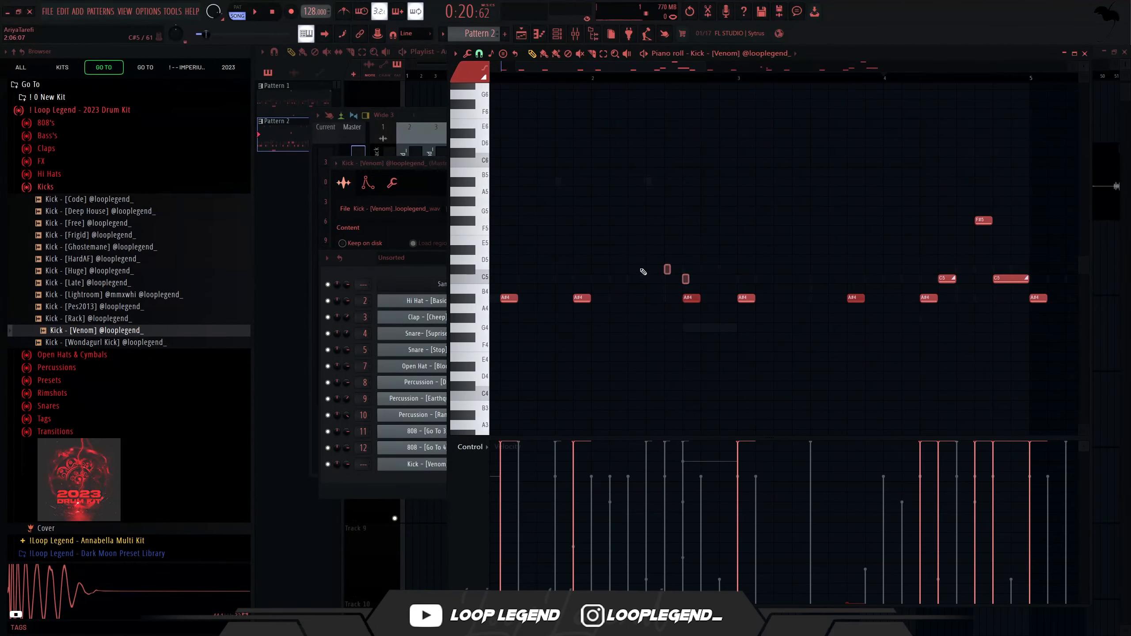
scroll(643, 272, down, 5)
scroll(730, 272, up, 5)
mouse_move(712, 269)
mouse_down()
mouse_move(561, 281)
mouse_move(760, 263)
mouse_move(904, 294)
mouse_up()
key(Delete)
scroll(611, 276, down, 5)
key(Delete)
Limit all Kick - [Venom] notes to the single pitch C5 and transpose them down two semitones to A#4.
key(alt+k)
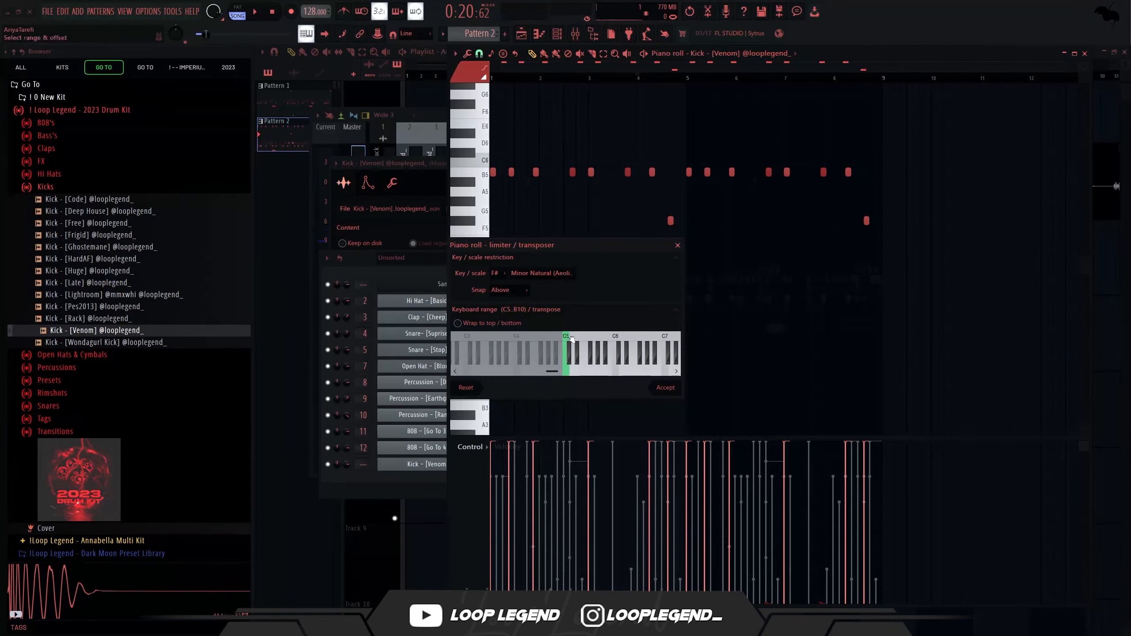
click(570, 338)
click(666, 387)
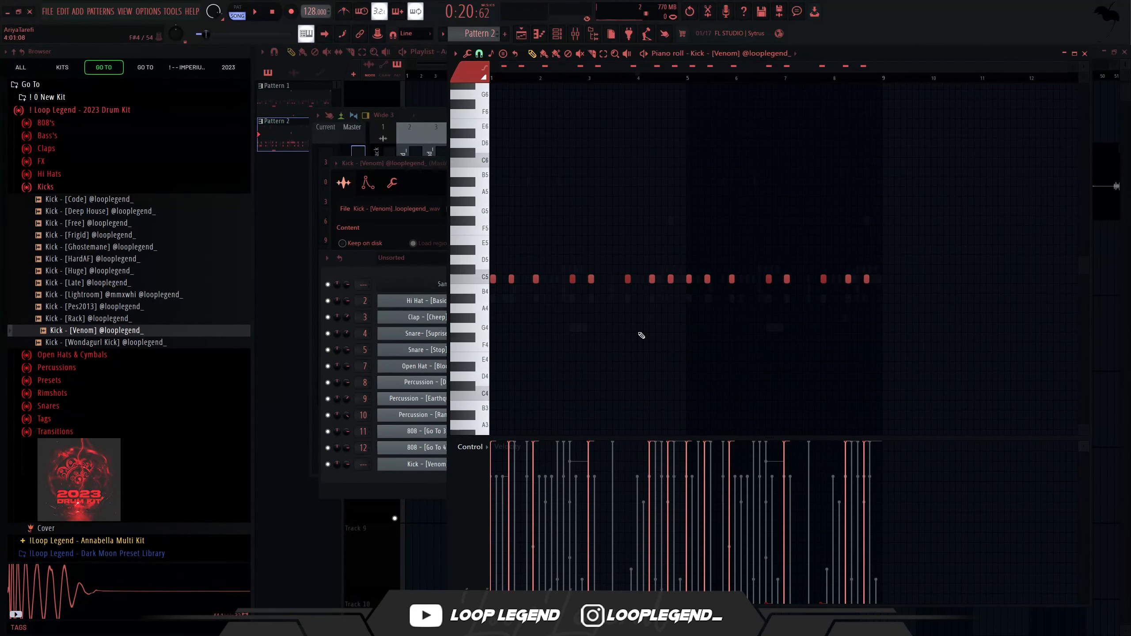
key(space)
scroll(518, 181, up, 2)
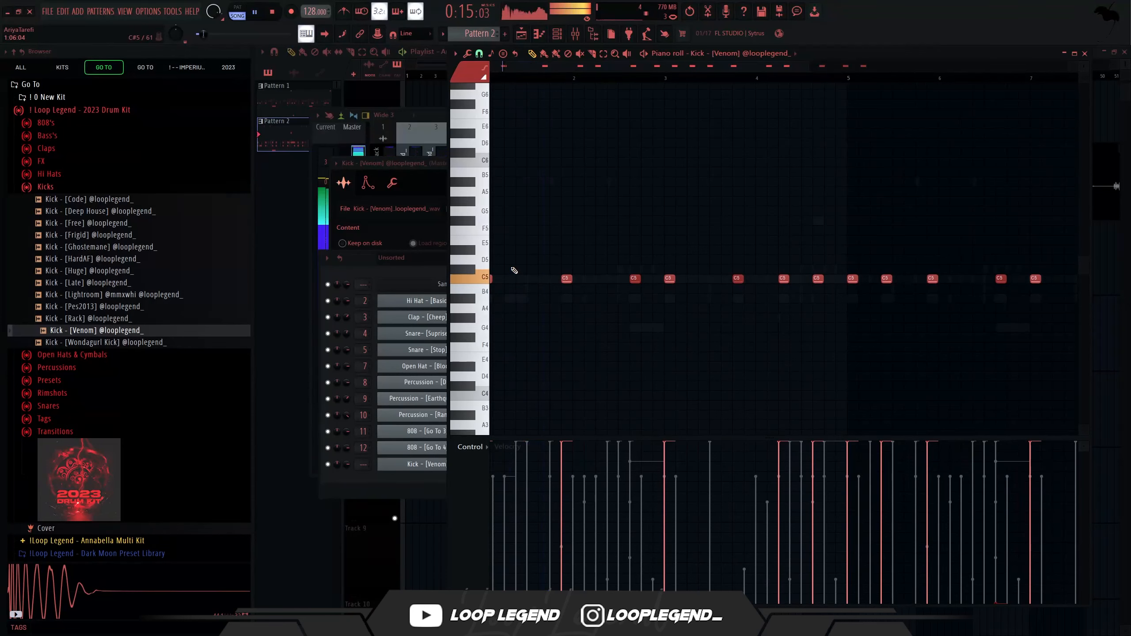
key(shift+Down)
key(shift+Down)
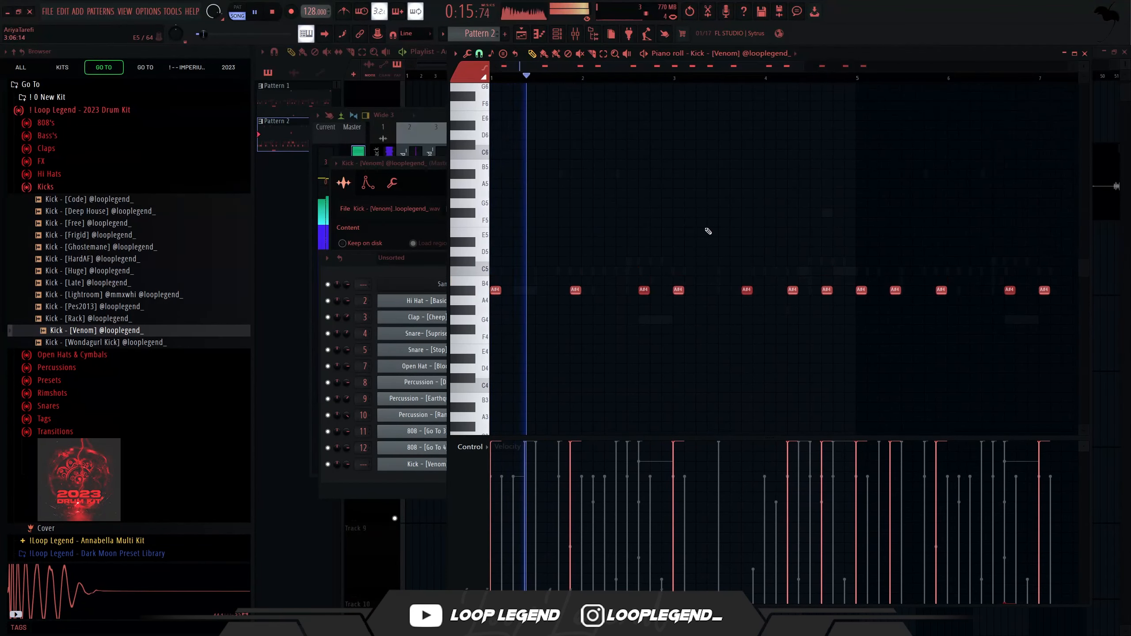
Route the Kick - [Venom] channel to mixer track 13.
click(383, 473)
key(F9)
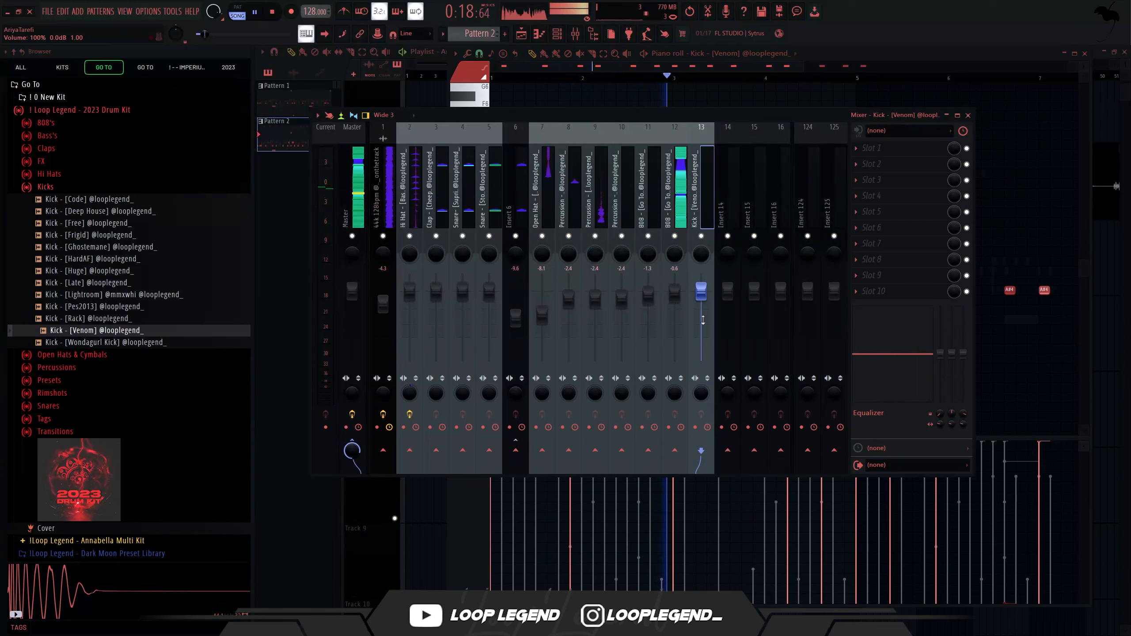
key(F9)
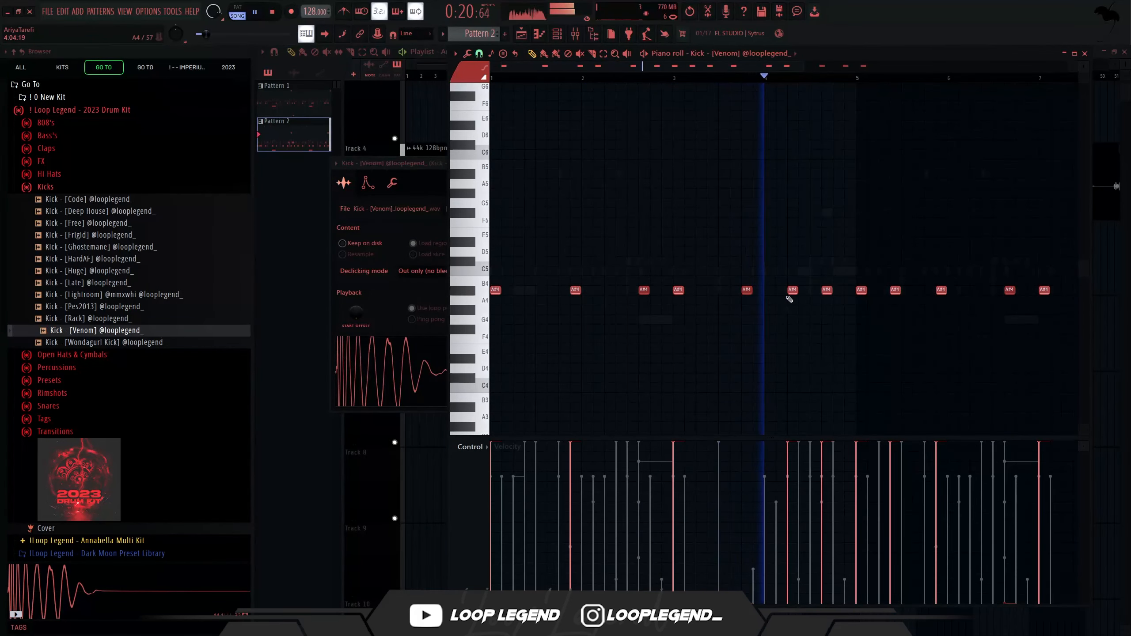
Thin out the kick pattern by deleting the extra A#4 notes late in bar 4 and in bars 5 to 8.
right_click(827, 289)
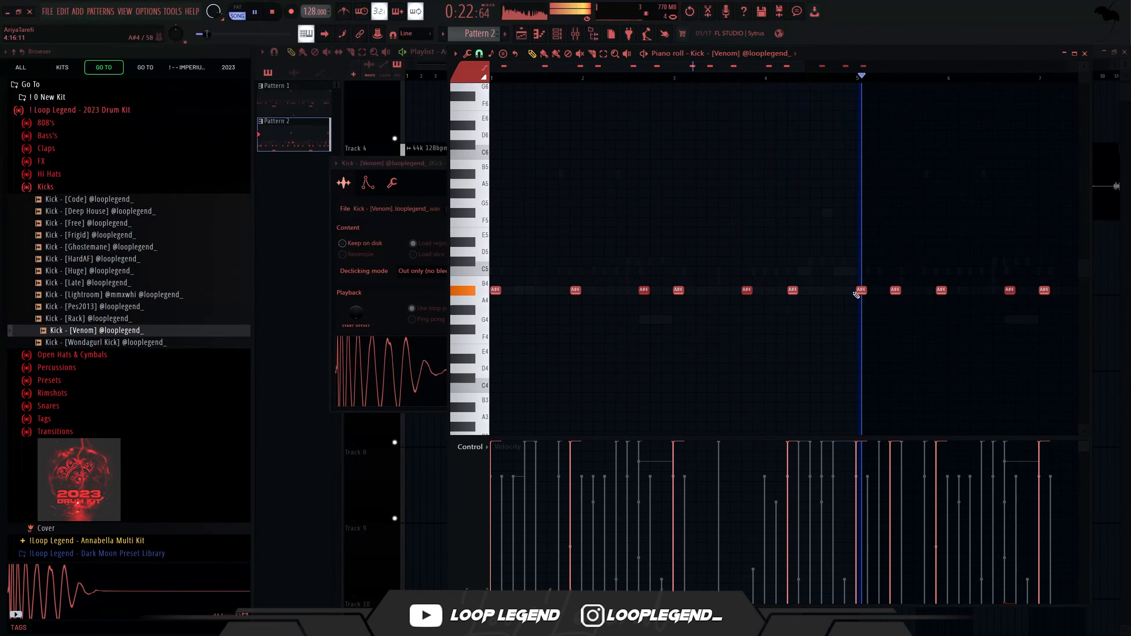
drag(856, 295, 649, 313)
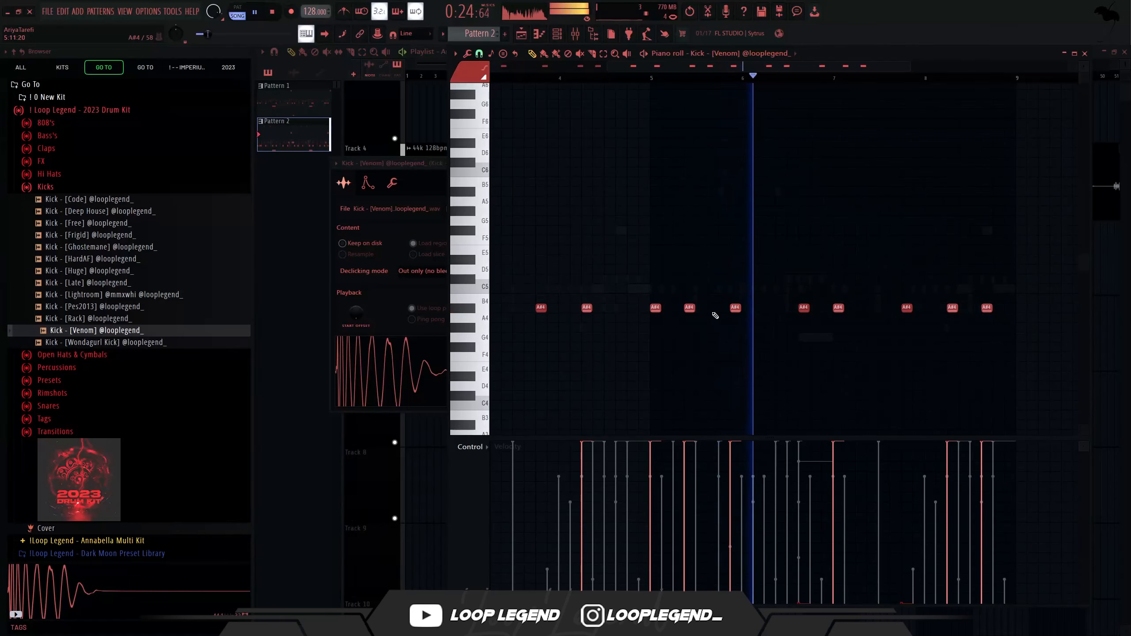
right_click(692, 309)
scroll(713, 317, down, 3)
scroll(743, 322, up, 4)
right_click(792, 310)
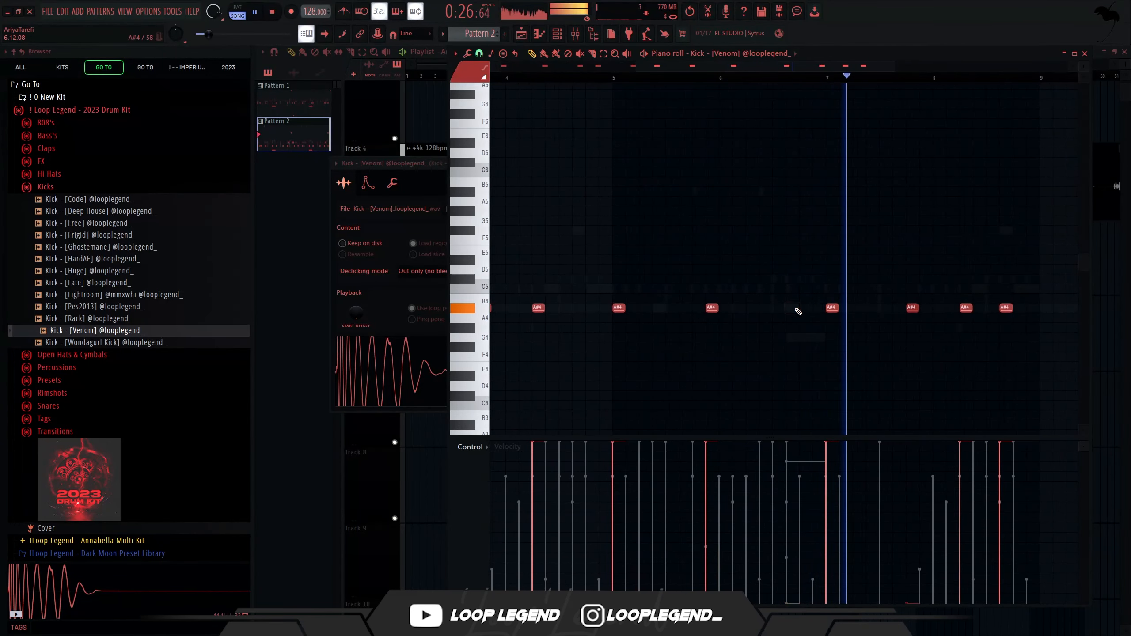
drag(915, 311, 835, 321)
right_click(832, 318)
right_click(927, 318)
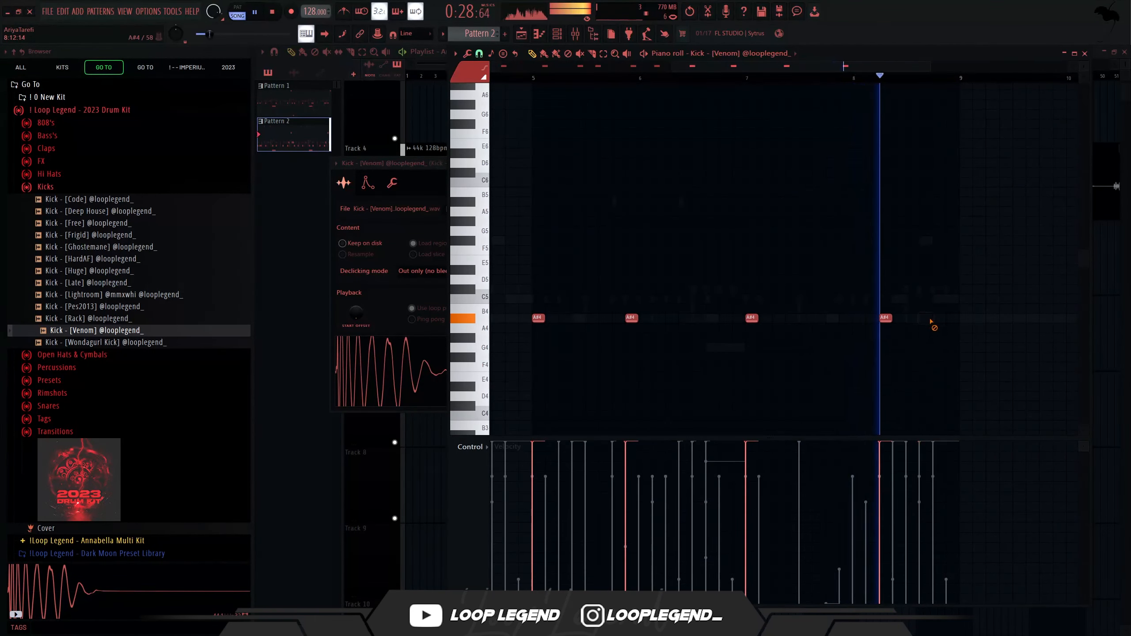
click(930, 322)
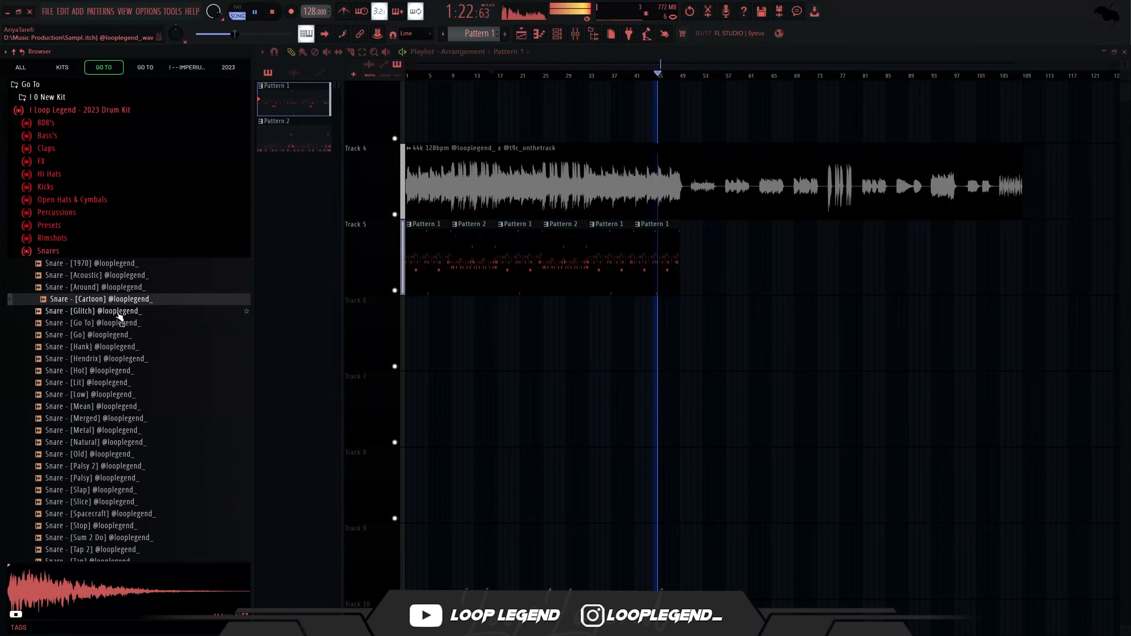
Load Snare - [Glitch] in a new channel of Pattern 1 and place G#4 notes in the second half of bar 2.
click(119, 311)
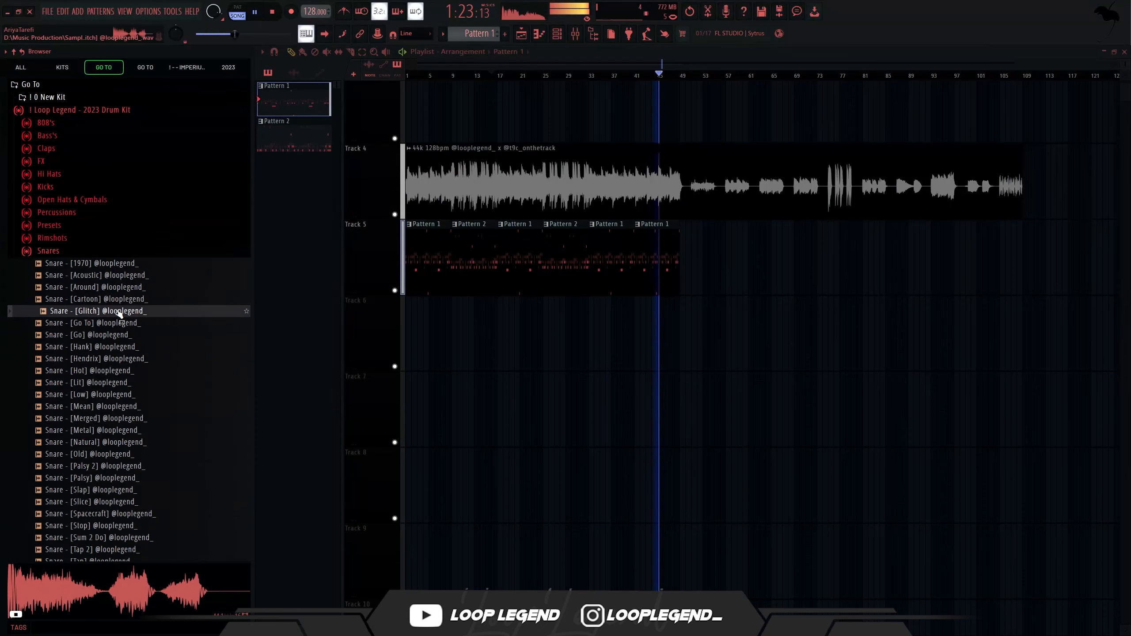
right_click(119, 313)
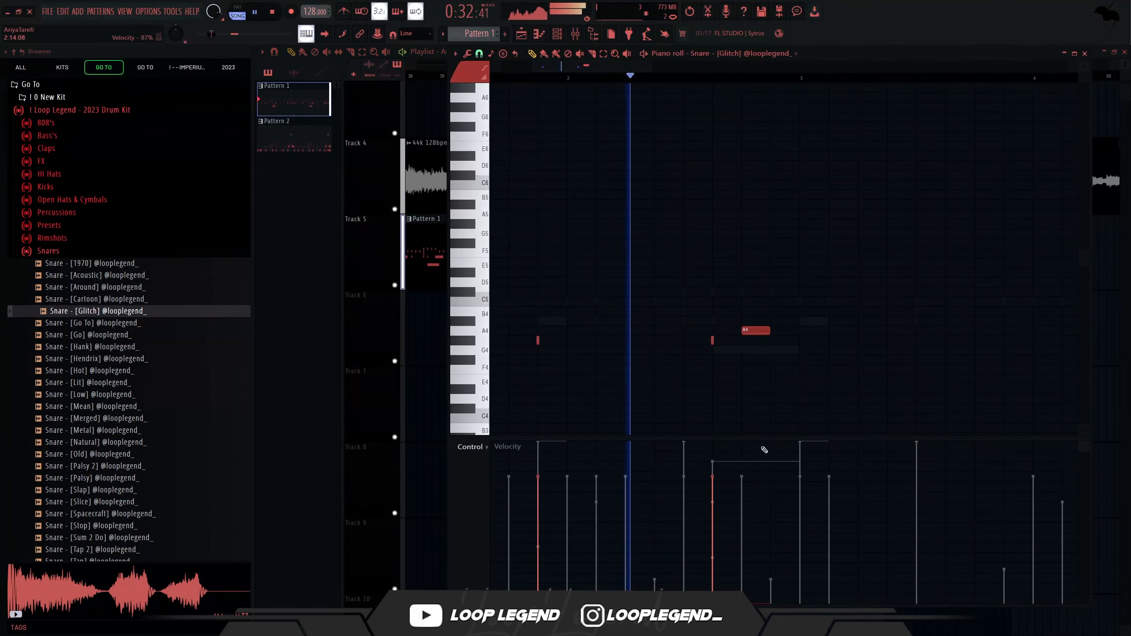
click(743, 340)
key(space)
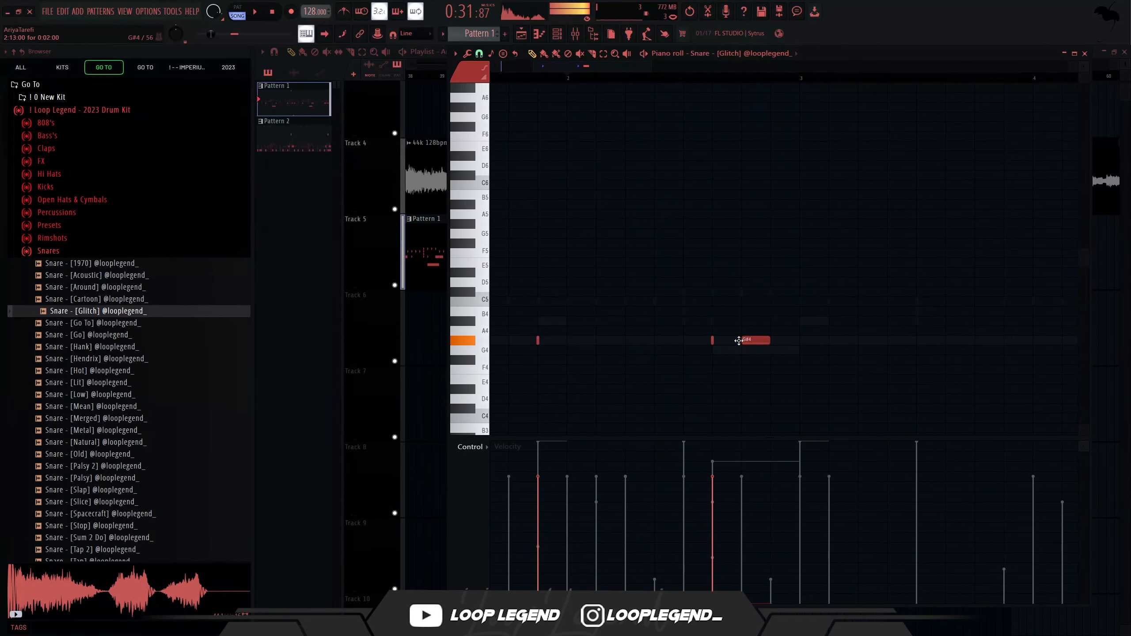
key(space)
drag(739, 340, 724, 340)
click(774, 340)
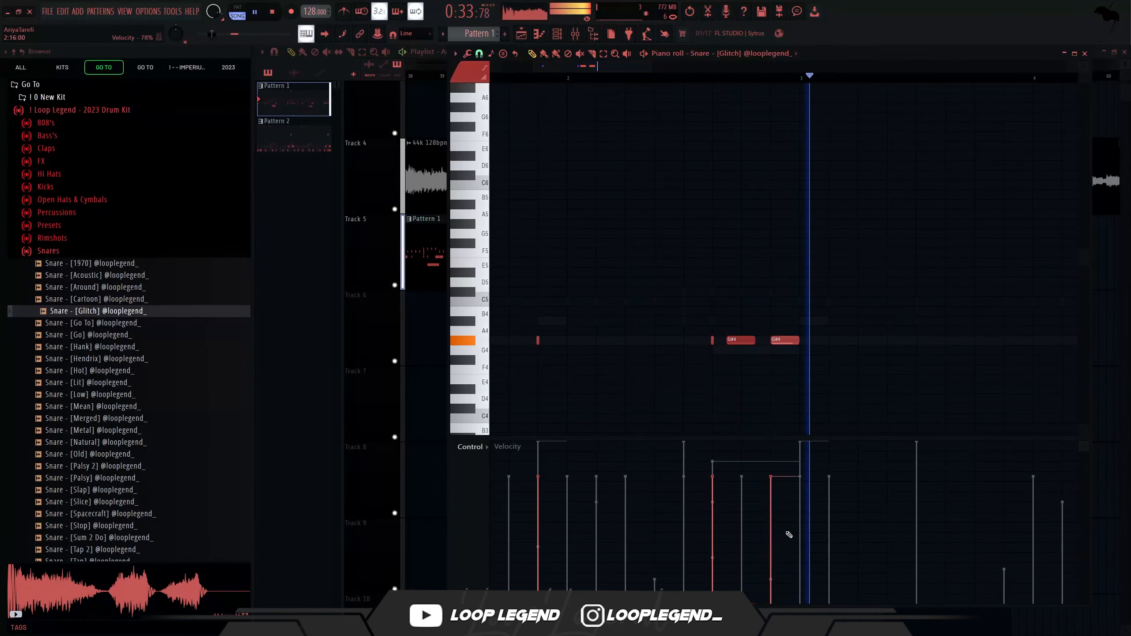
Copy bar 2's short-and-long G#4 note pair to the end of the bar and repeat the snare pattern in bars 5 to 8.
key(space)
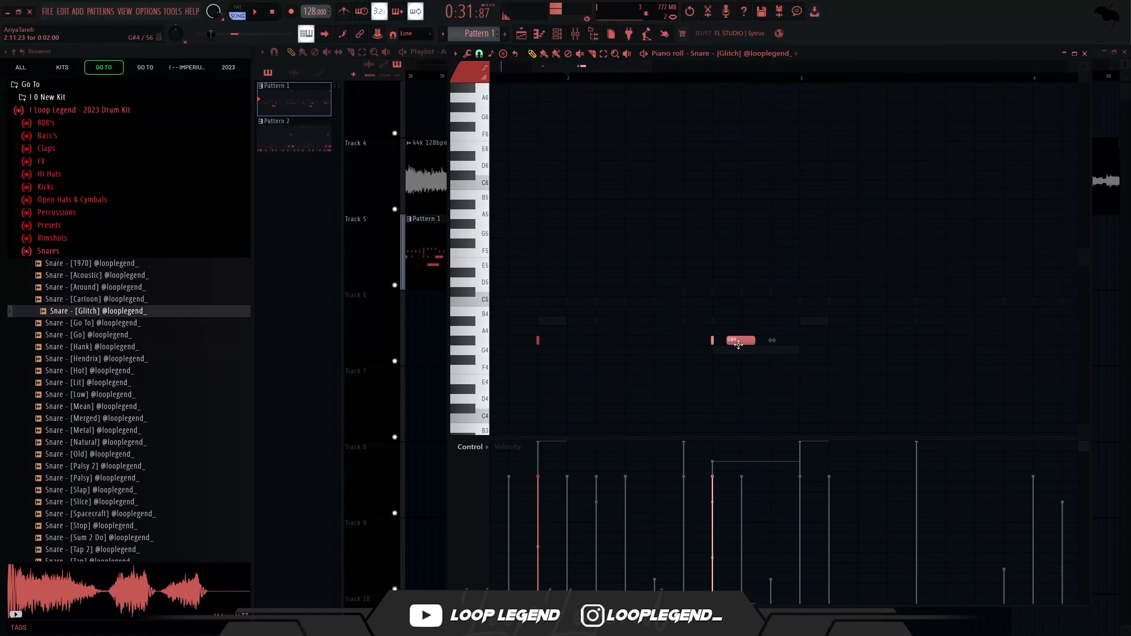
key(space)
drag(739, 344, 797, 342)
ctrl+click(815, 311)
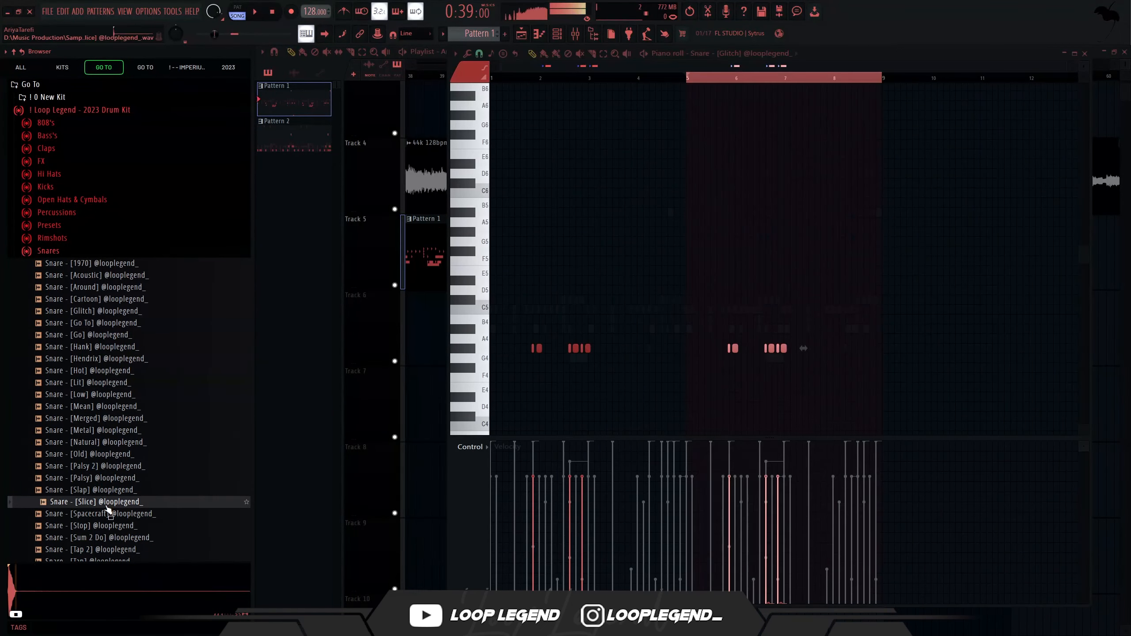
Audition Snare - [Slap] and Snare - [Slice], and load Snare - [Slice] in a new channel.
click(93, 491)
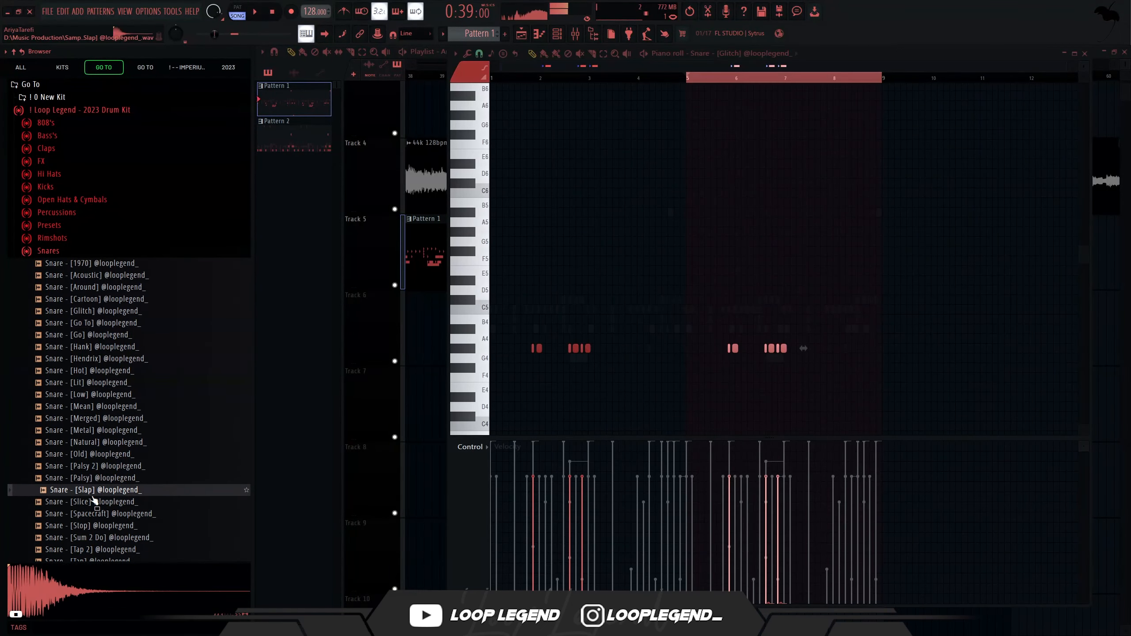
click(99, 502)
right_click(99, 501)
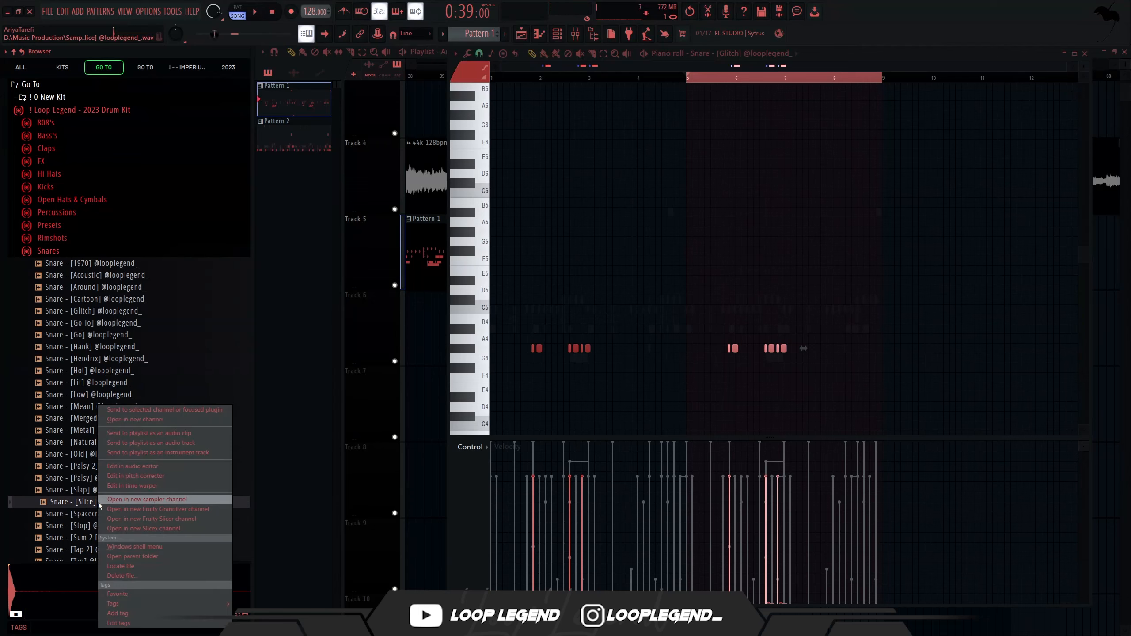
click(133, 420)
click(555, 79)
Import the Snare 124bpm MIDI file from the 124 bpm folder of Midi Kit 2 into the Snare - [Slice] piano roll.
scroll(63, 364, down, 6)
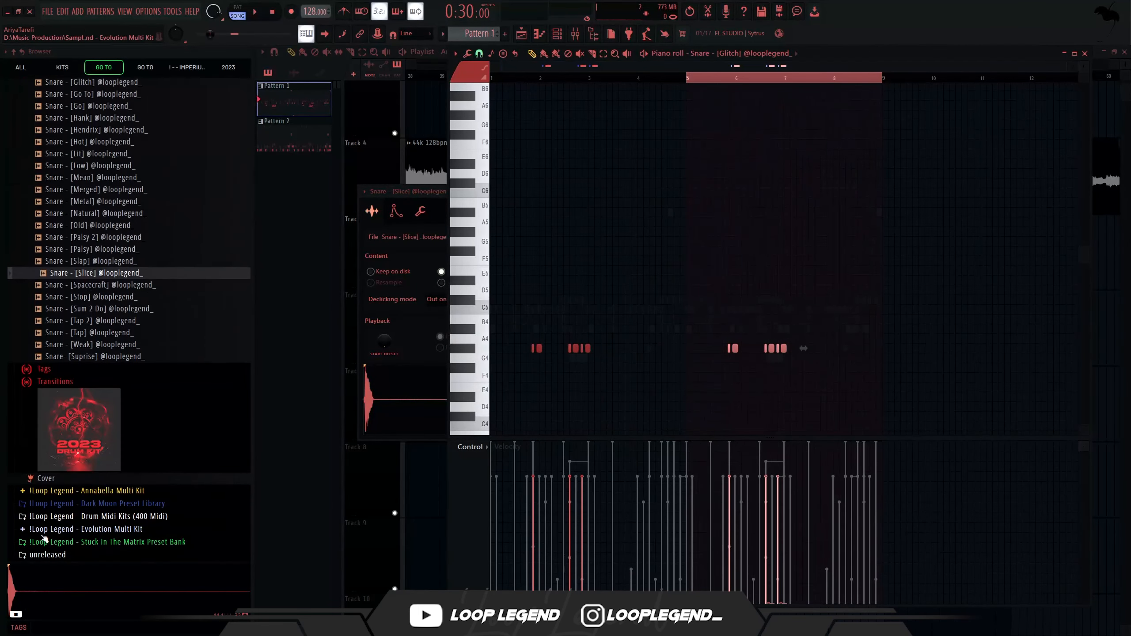
click(71, 517)
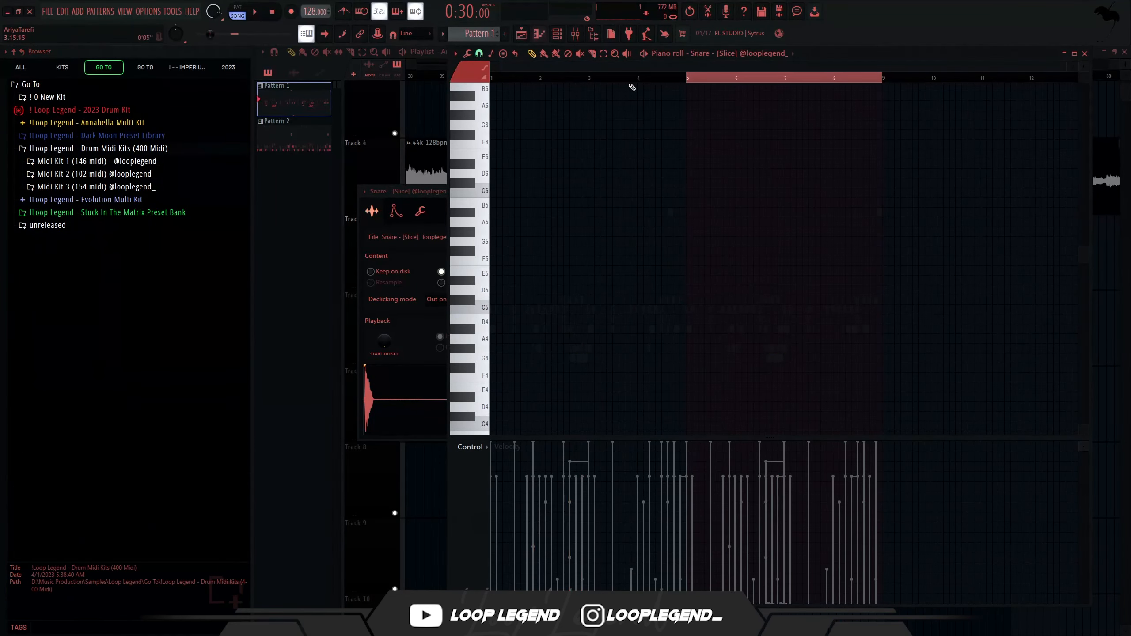
click(96, 173)
click(59, 276)
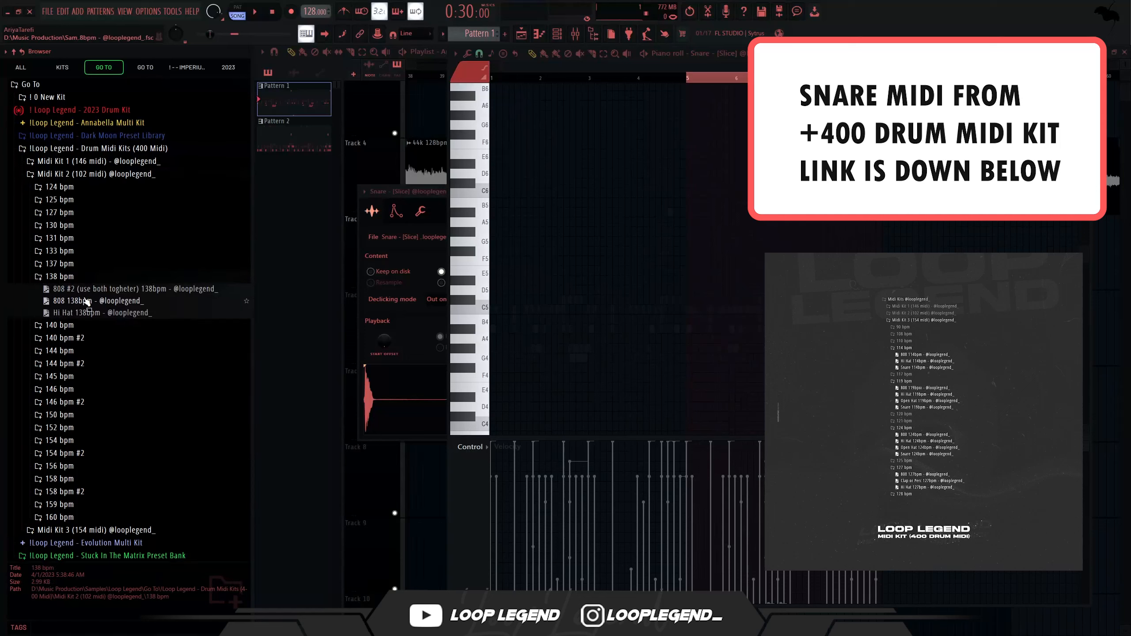
click(72, 199)
click(71, 188)
click(96, 235)
right_click(96, 235)
click(105, 240)
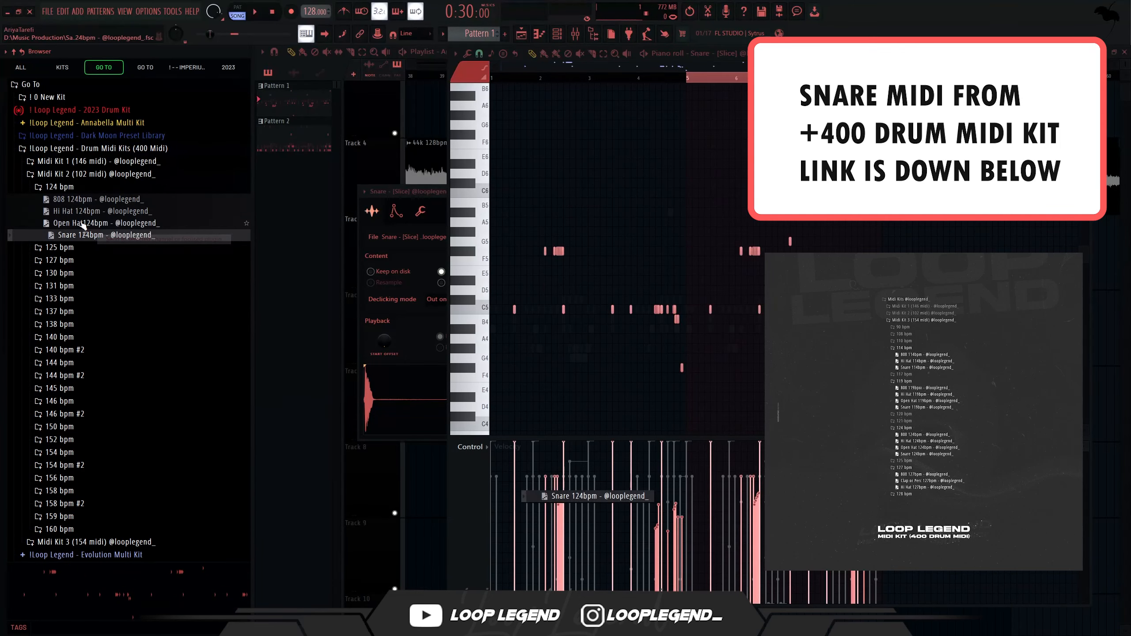
Delete the imported snare notes except the closing fill in bar 4, and transpose that fill's C5 notes down to F4.
key(space)
drag(619, 191, 491, 357)
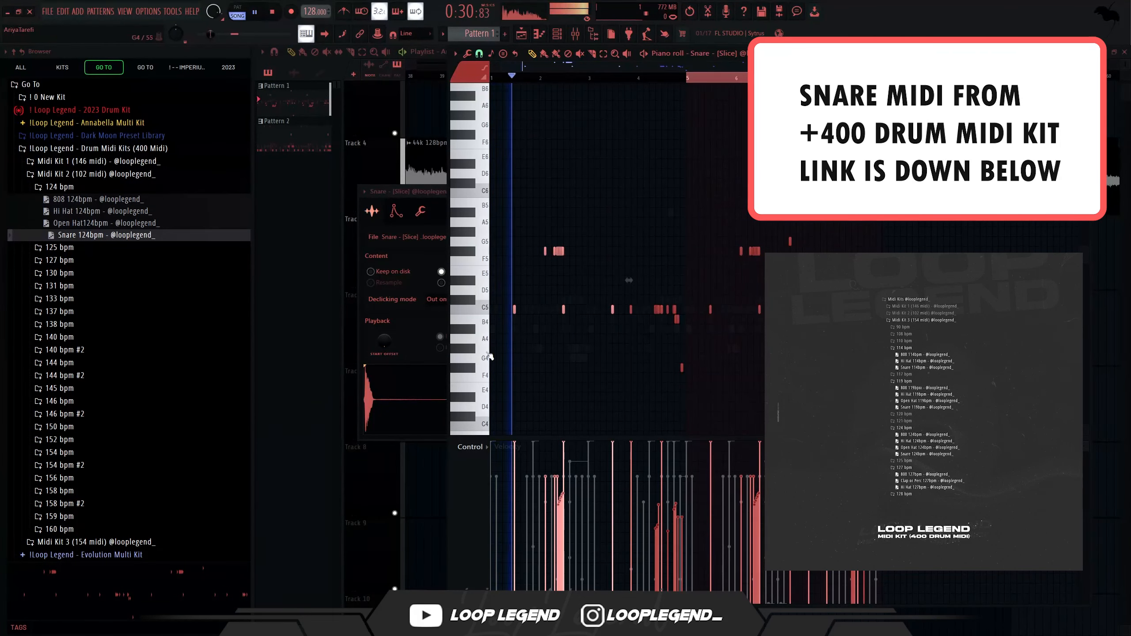
scroll(520, 328, up, 3)
drag(651, 341, 540, 192)
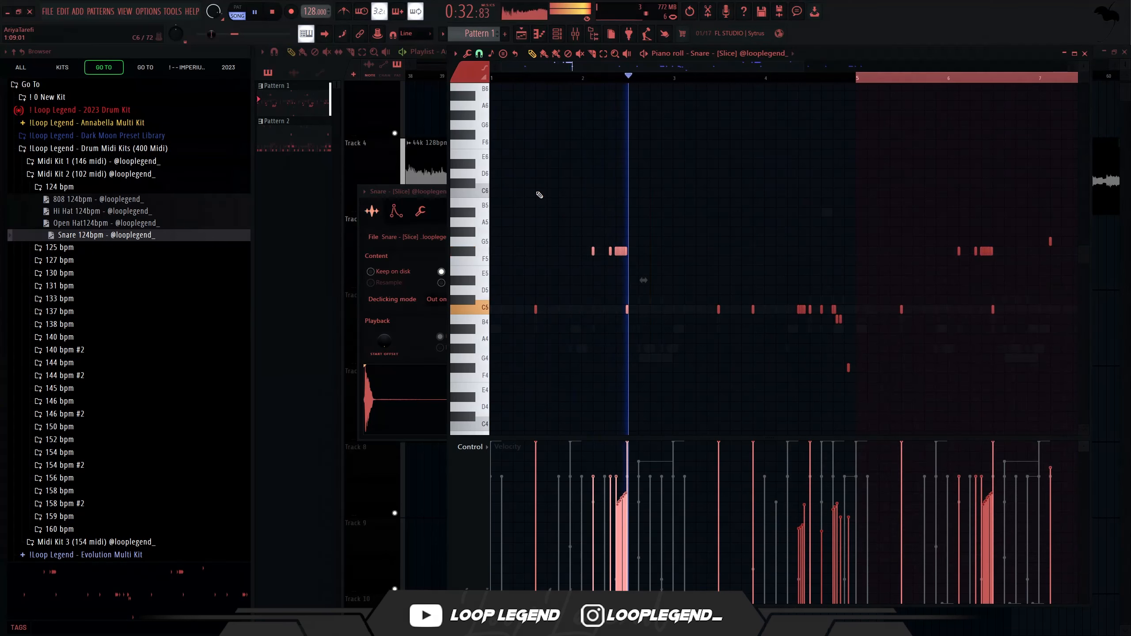
key(Delete)
scroll(629, 273, down, 3)
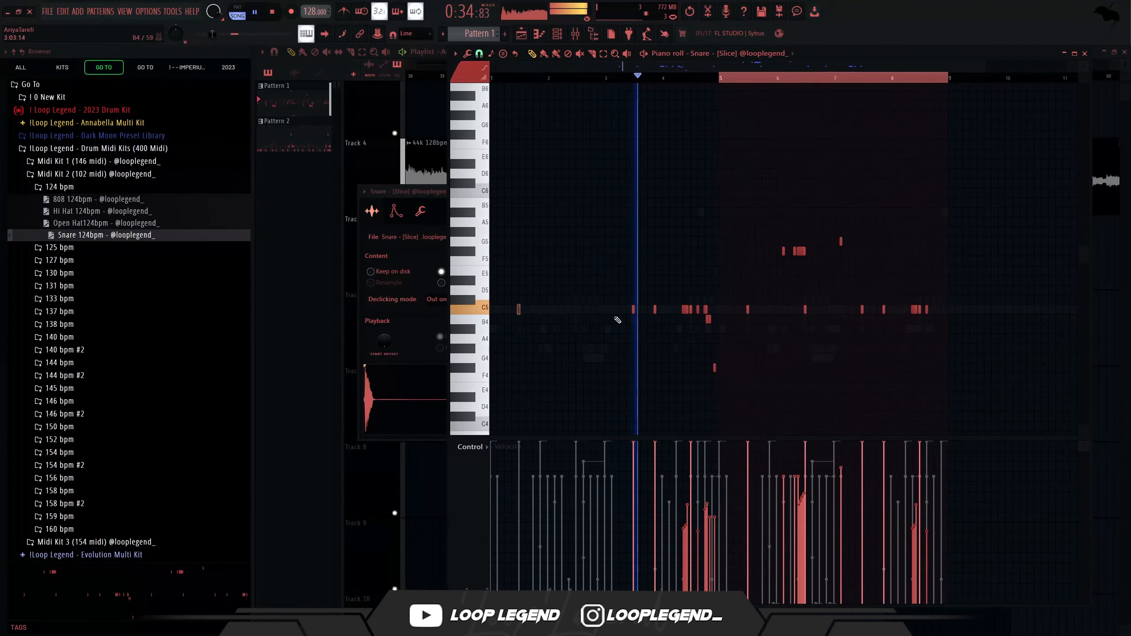
drag(579, 323, 661, 298)
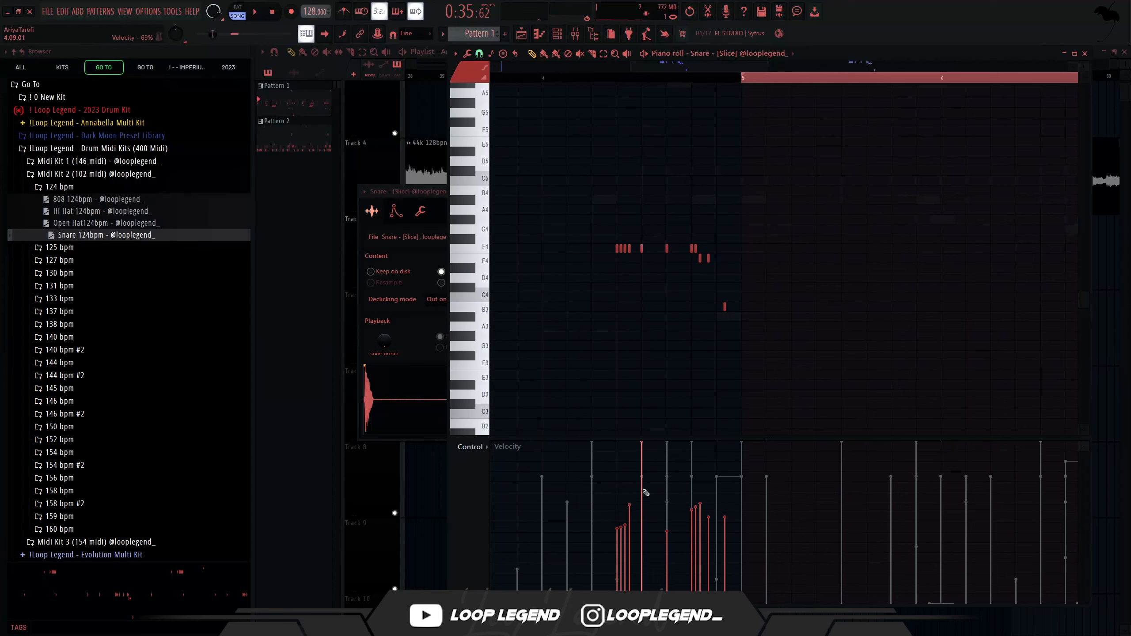
Duplicate the bar 4 snare fill into bar 8, raise the velocities of both fills and play them back.
key(ctrl+d)
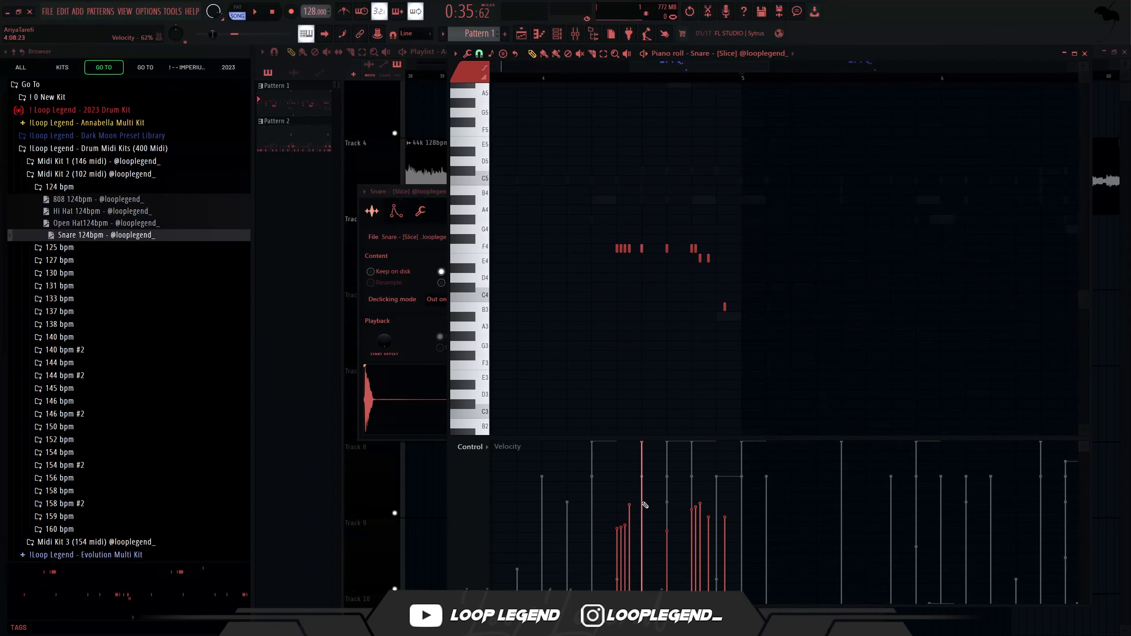
scroll(661, 411, down, 4)
key(ctrl+a)
key(space)
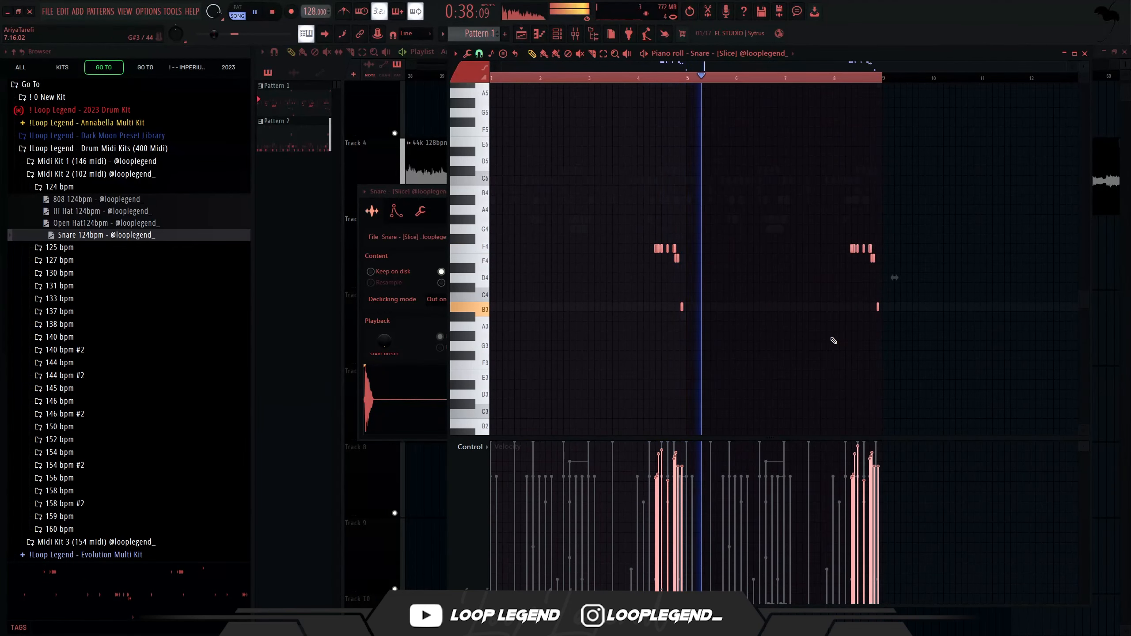
click(486, 457)
click(489, 470)
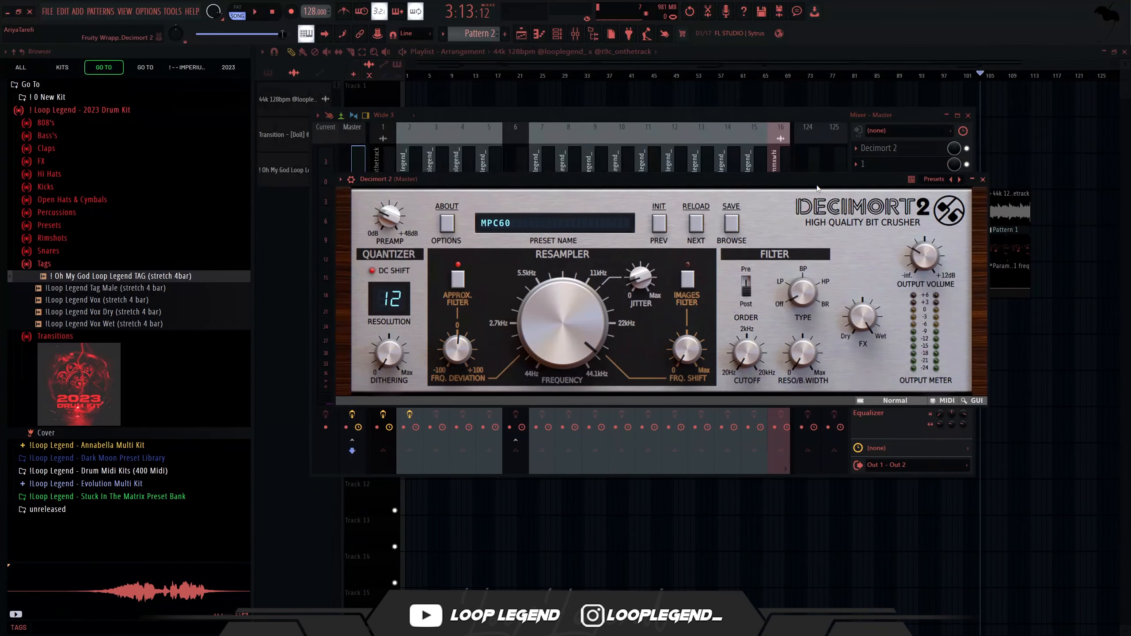
Create automation clips for the master Decimort 2's Resampler Frequency and its mix level.
drag(817, 185, 817, 192)
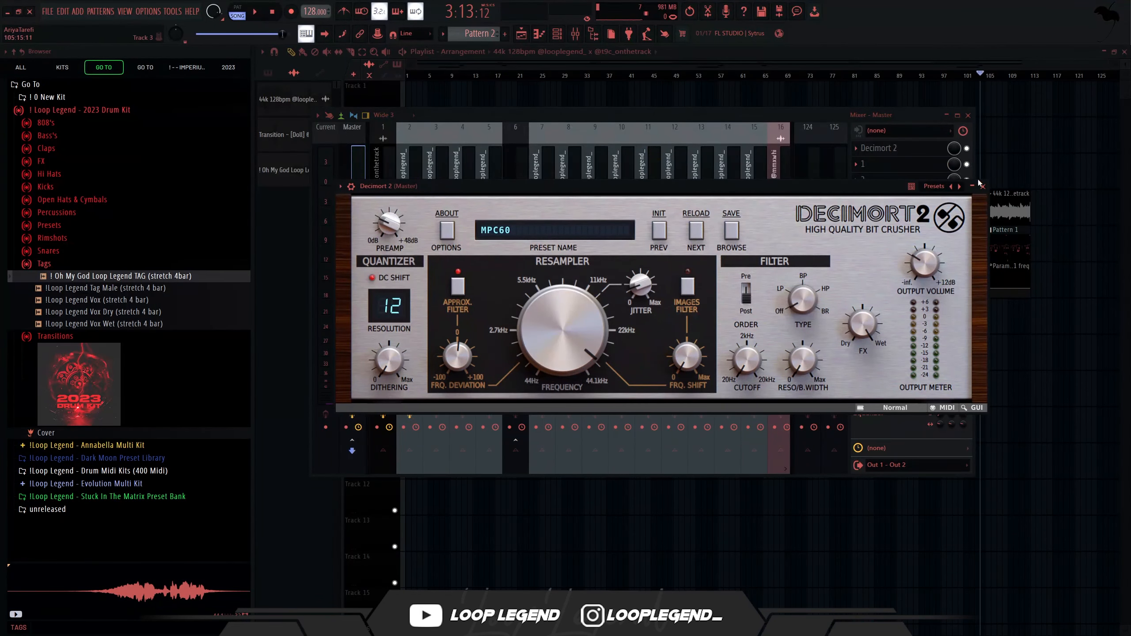
click(952, 226)
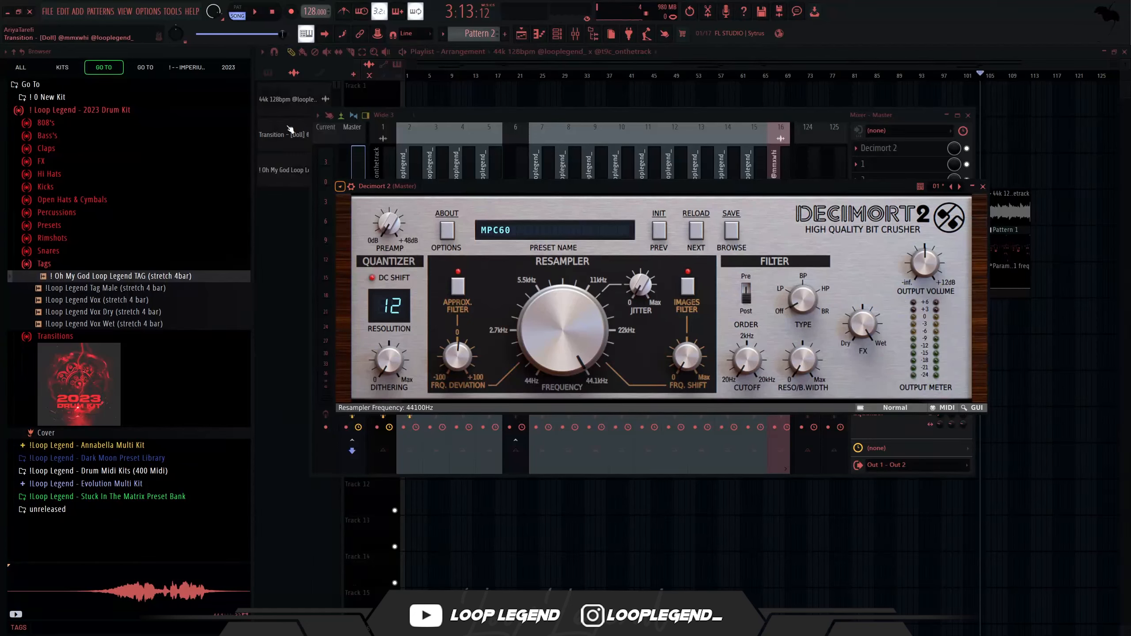
click(172, 13)
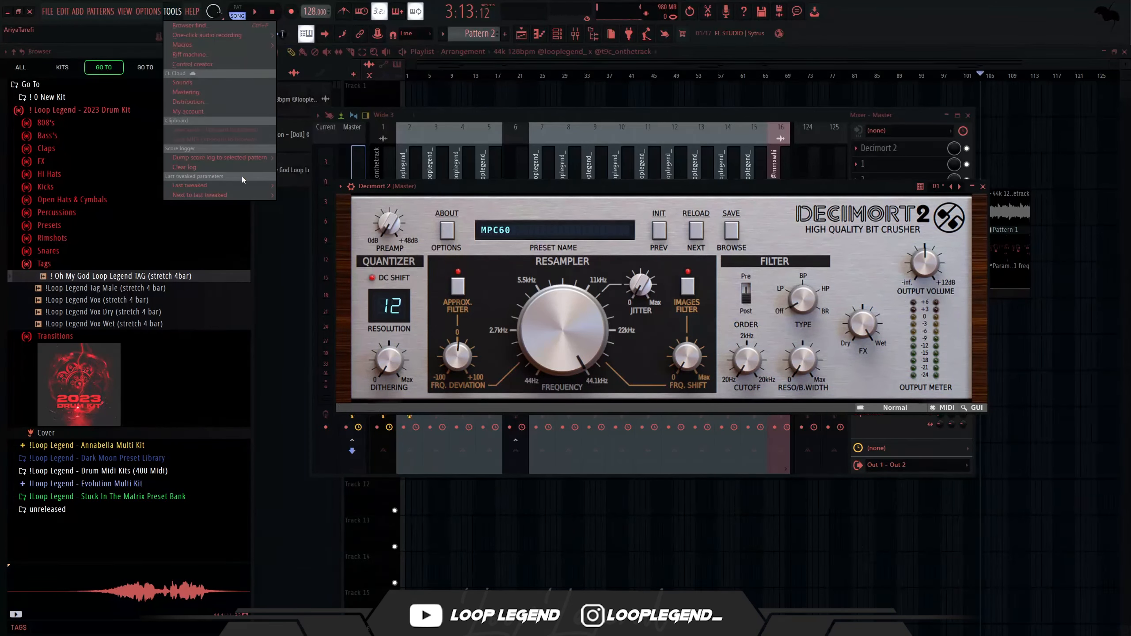
mouse_move(243, 185)
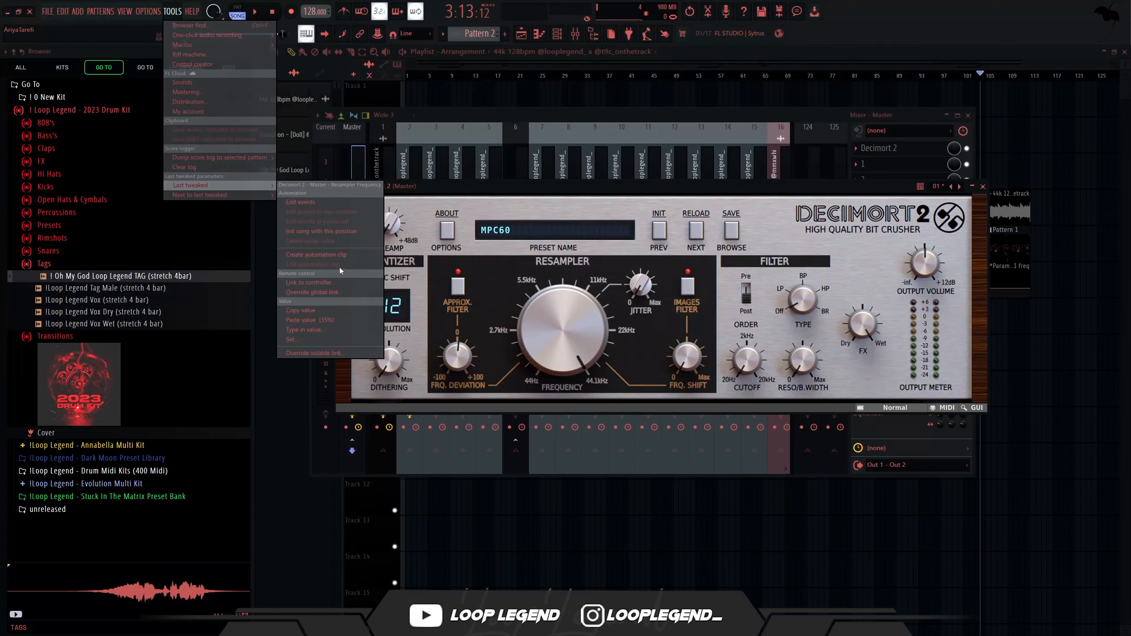
click(316, 254)
right_click(956, 146)
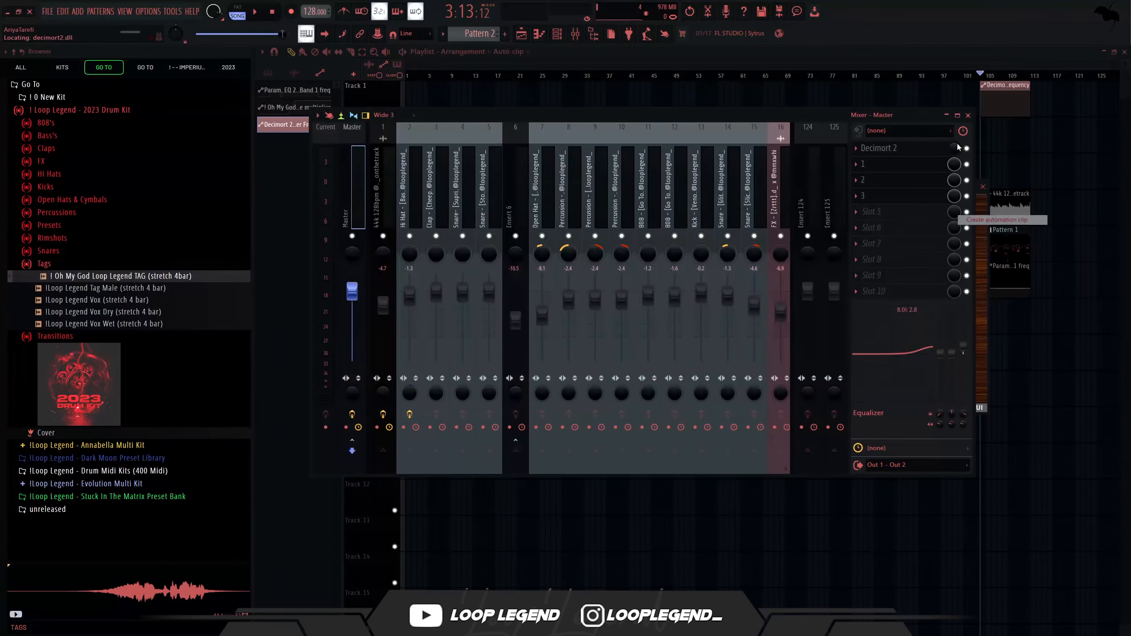
click(981, 220)
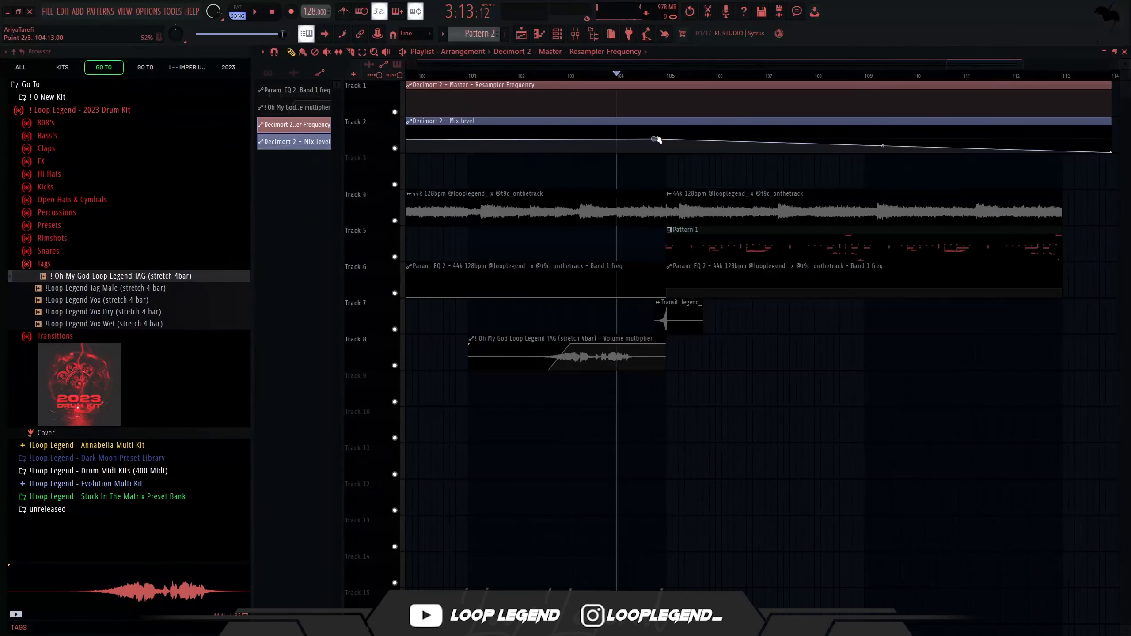
Shape the Mix level automation to ramp from zero at bar 105 to 100% at 105:11, holding that level until bar 113.
drag(663, 140, 699, 84)
right_click(698, 151)
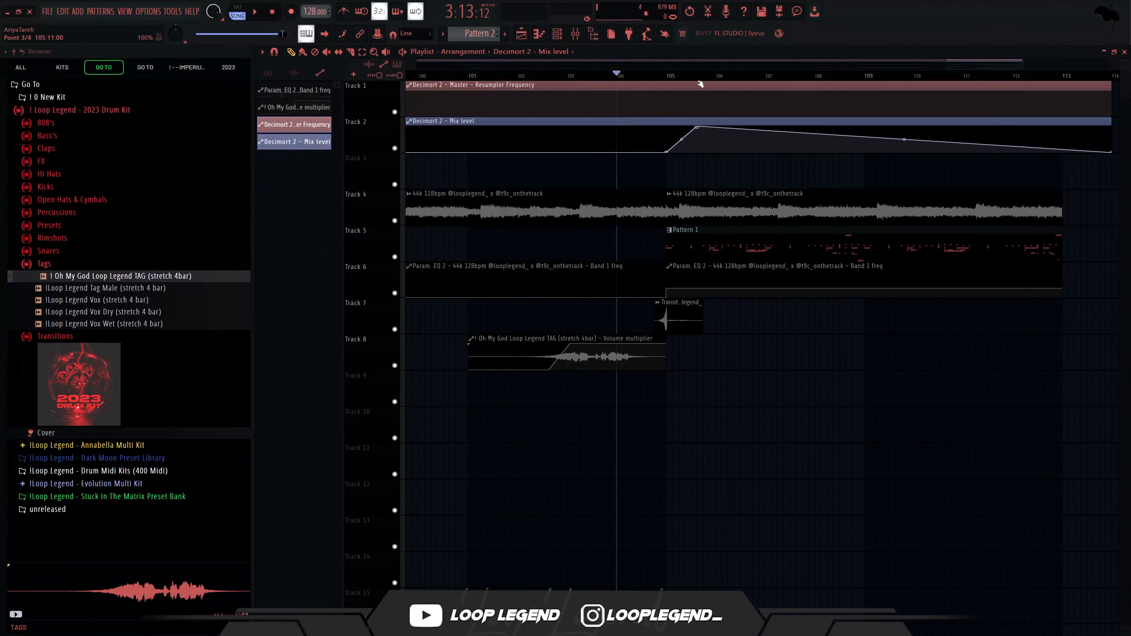
scroll(918, 145, down, 3)
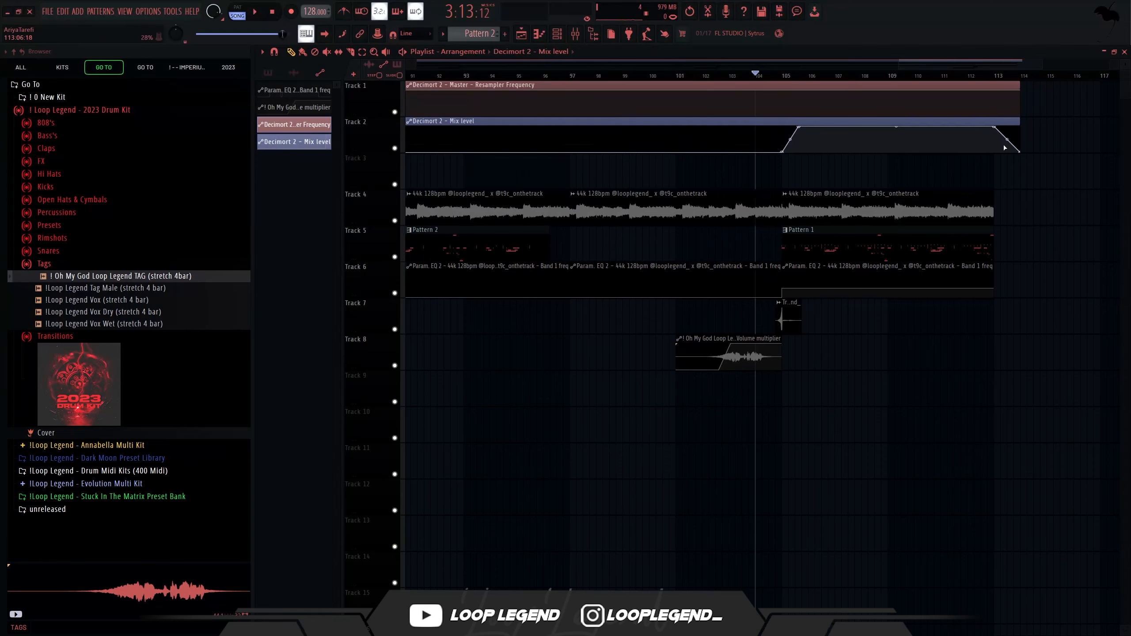
right_click(1020, 154)
click(1029, 165)
Start playback and add points to the Resampler Frequency automation after bar 105, lowering the curve to a dip near bar 107.
scroll(805, 114, up, 4)
key(space)
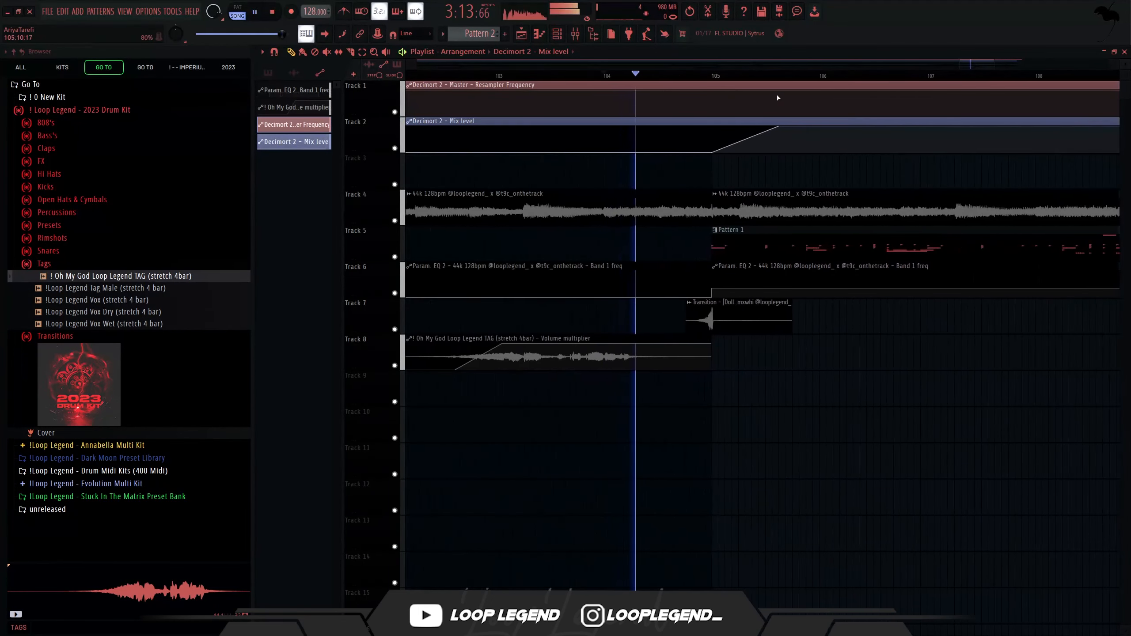
right_click(752, 100)
drag(753, 100, 752, 65)
right_click(921, 99)
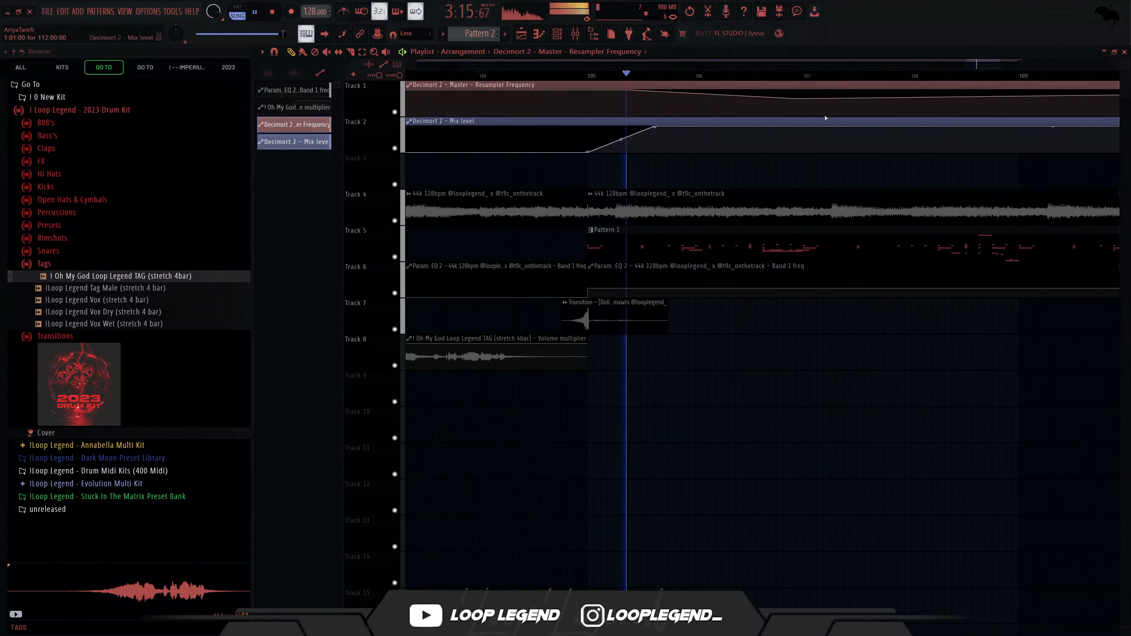